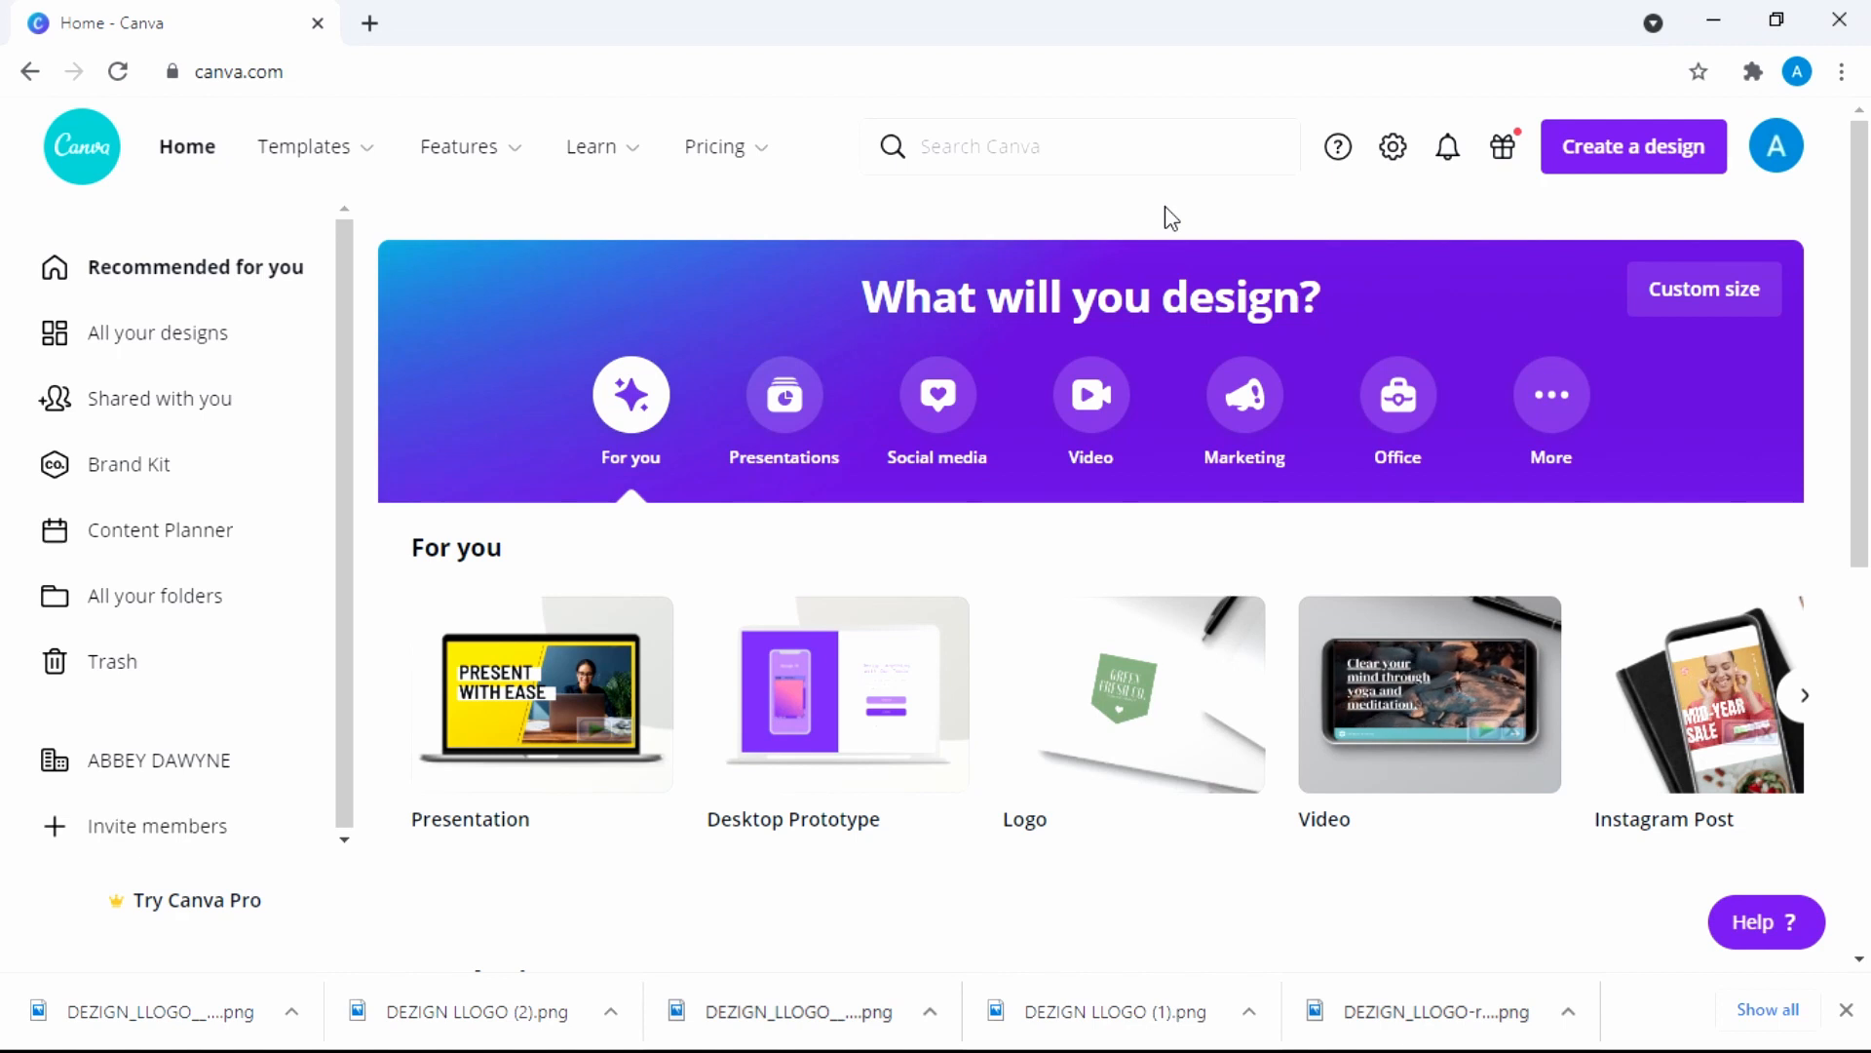
# Create a new YouTube Channel Art design by searching the design types for YOUTUBE
pyautogui.click(1618, 175)
pyautogui.write('YOUTUBE')
pyautogui.moveTo(1387, 150); pyautogui.dragTo(1267, 149)
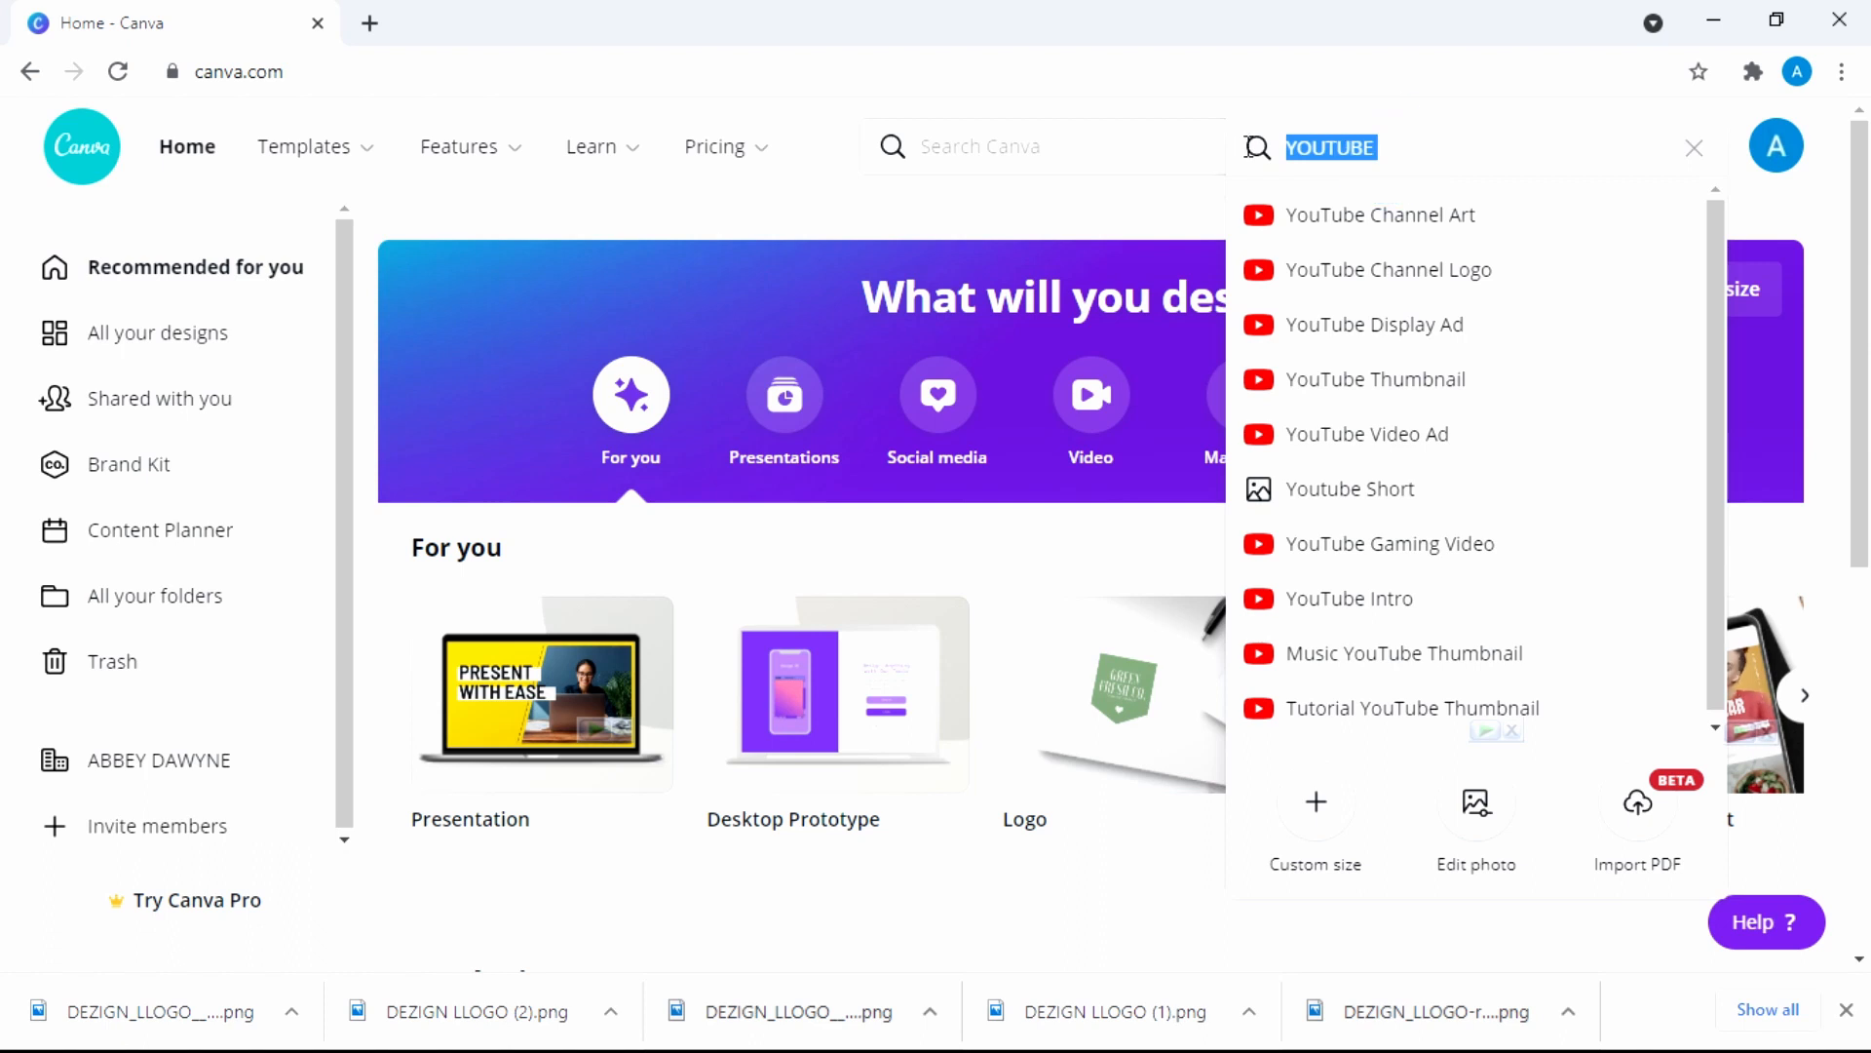
pyautogui.click(1413, 218)
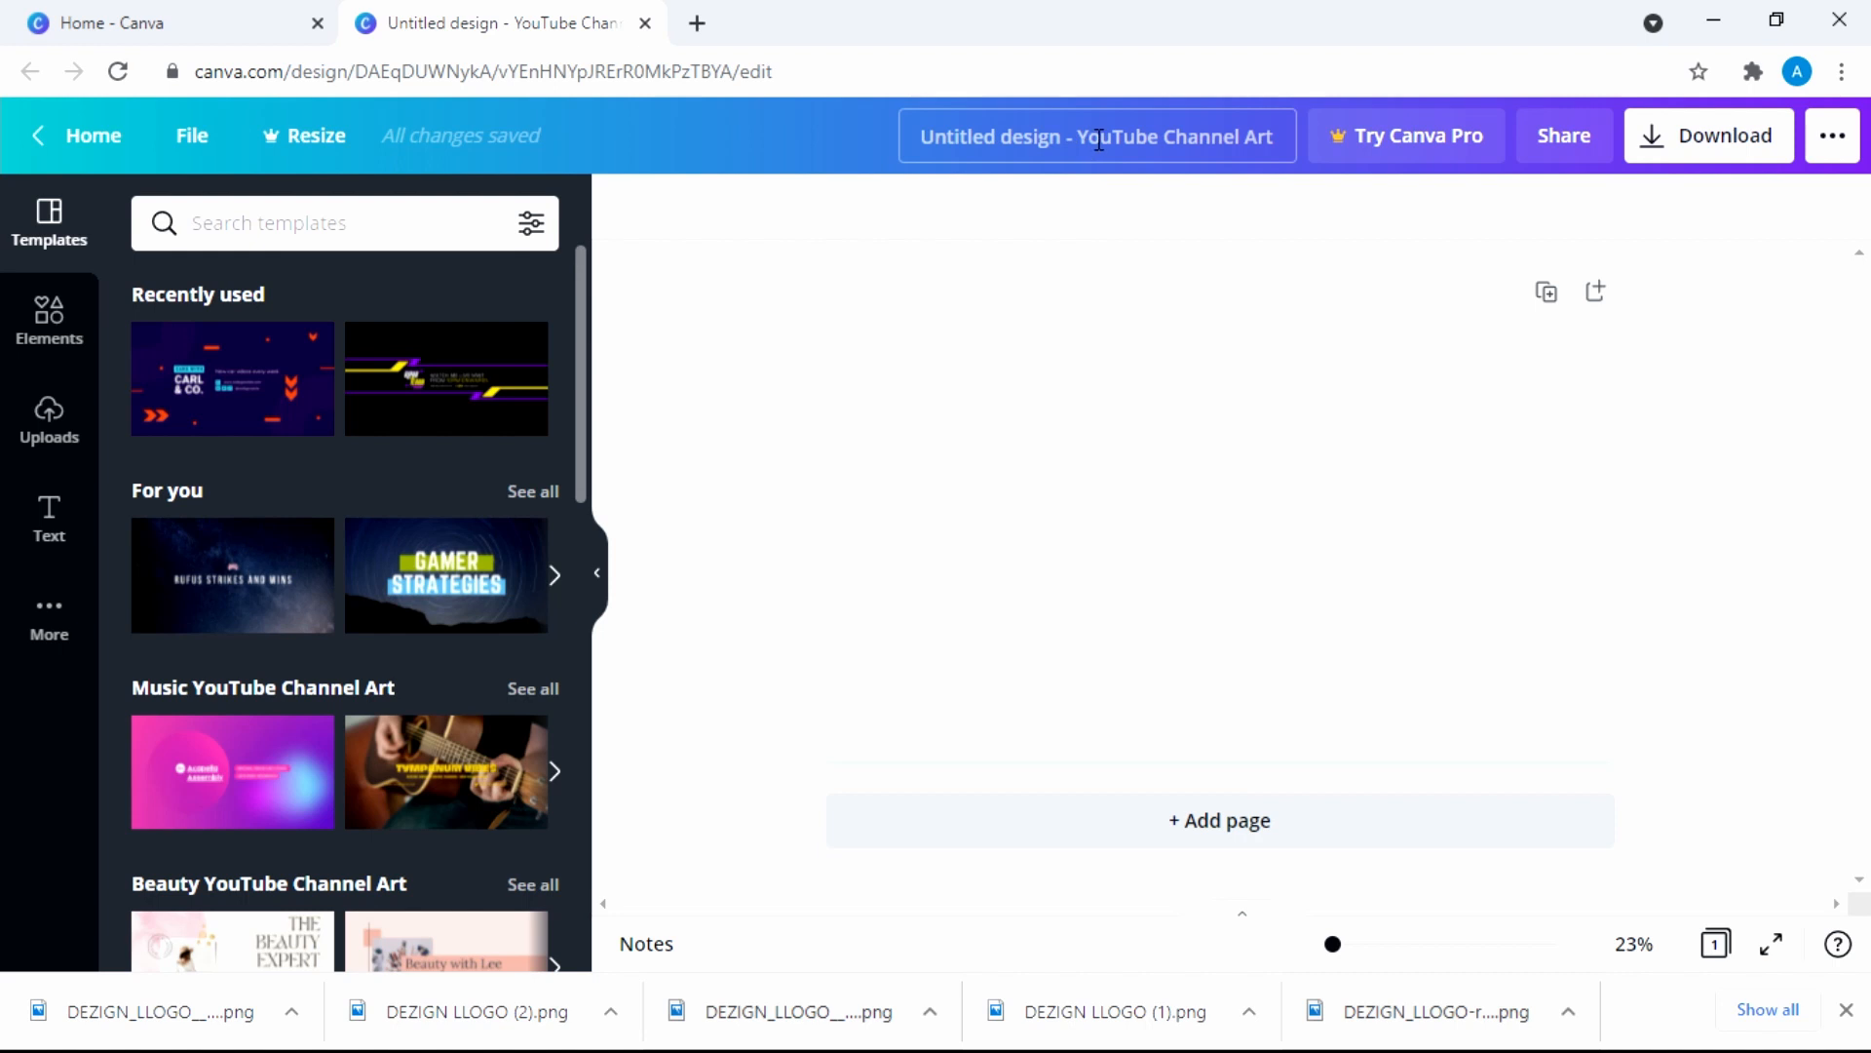
# Rename the untitled design as DEZIGN CHANNEL ART
pyautogui.click(1099, 140)
pyautogui.press('BackSpace')
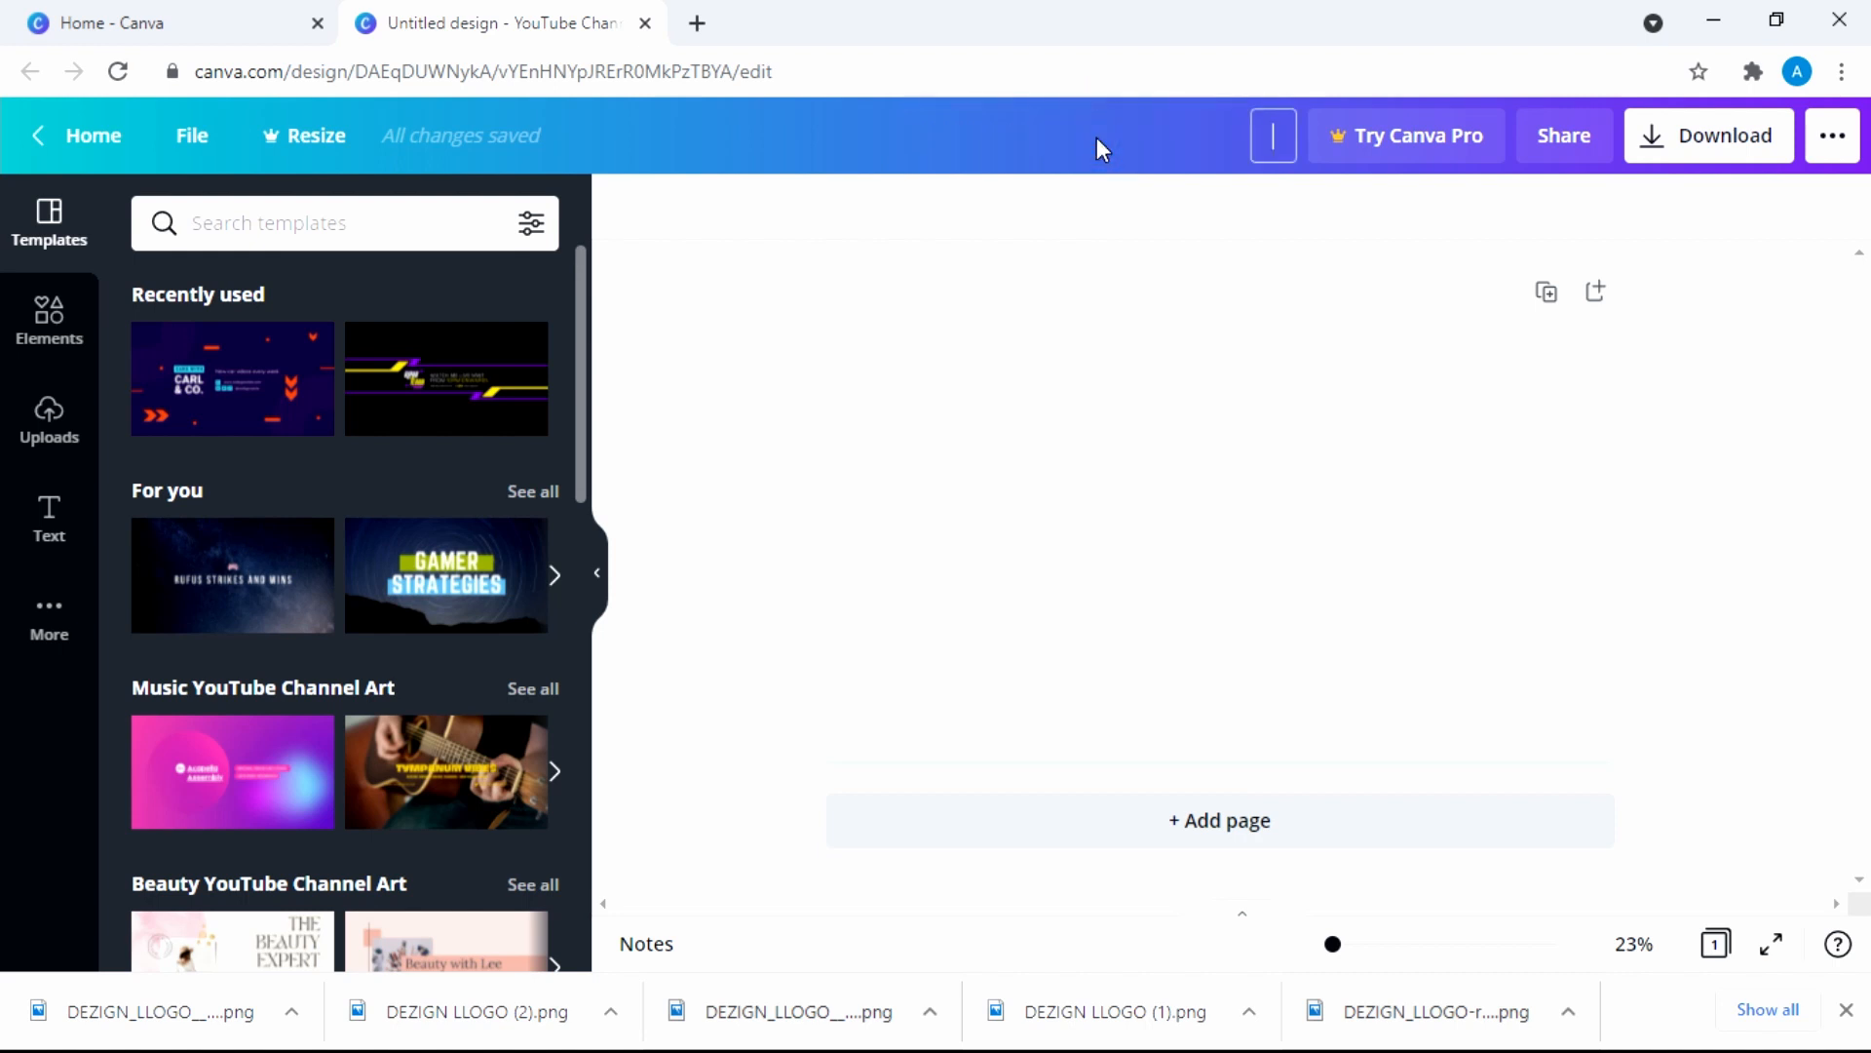
pyautogui.write('DEZIGN CHANNEL ART')
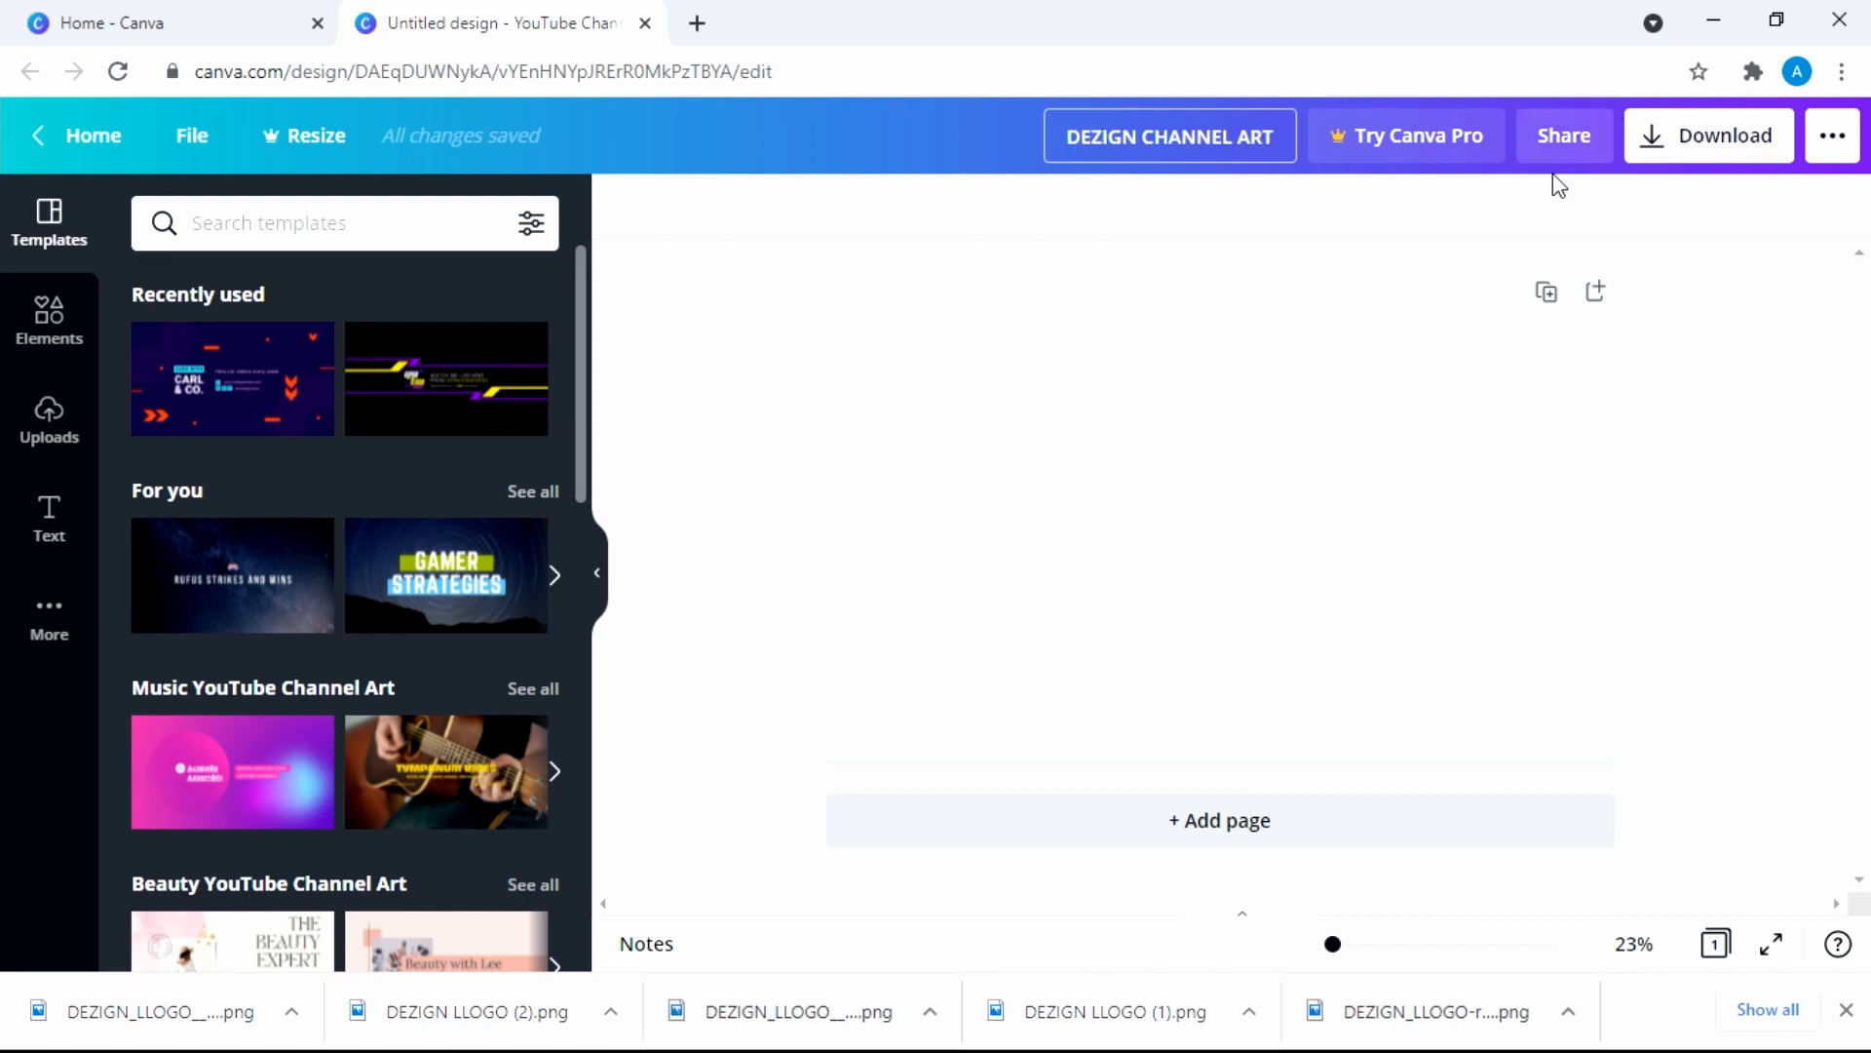
pyautogui.press('Return')
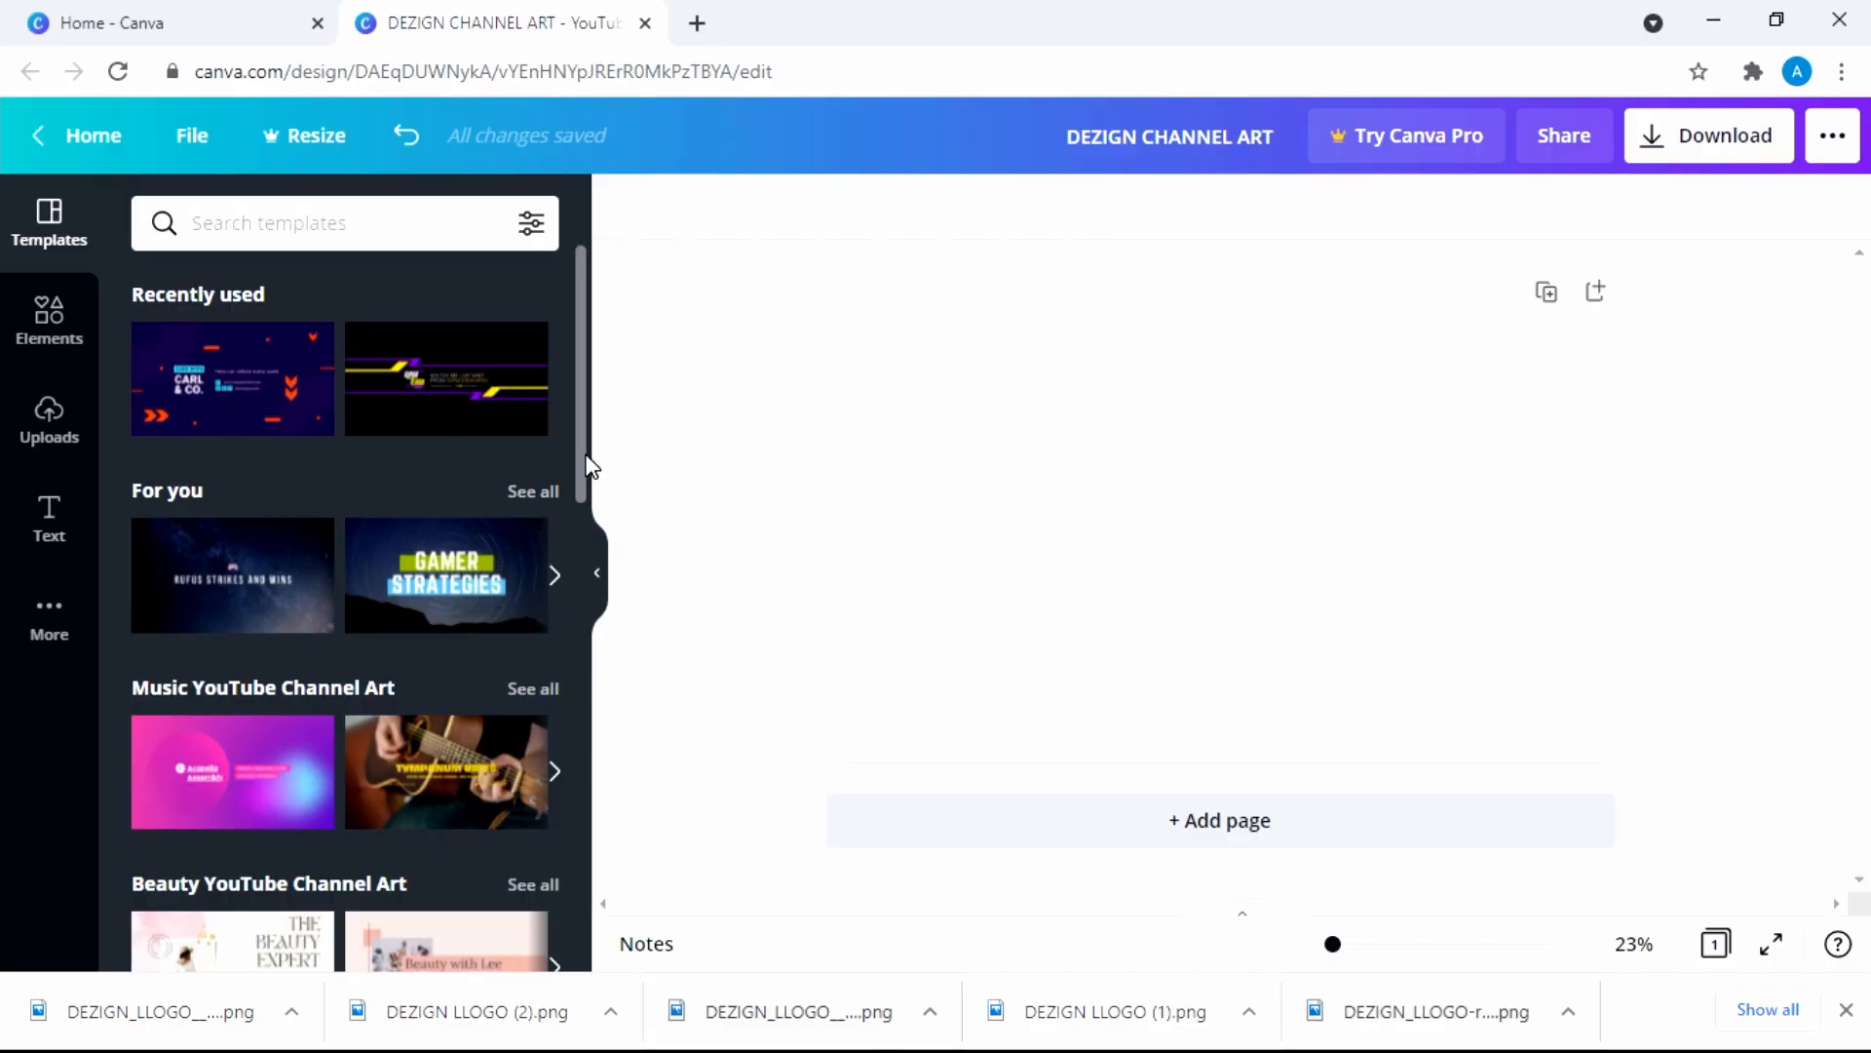
# Show the rulers and add a square shape from Lines & Shapes to the canvas
pyautogui.click(190, 141)
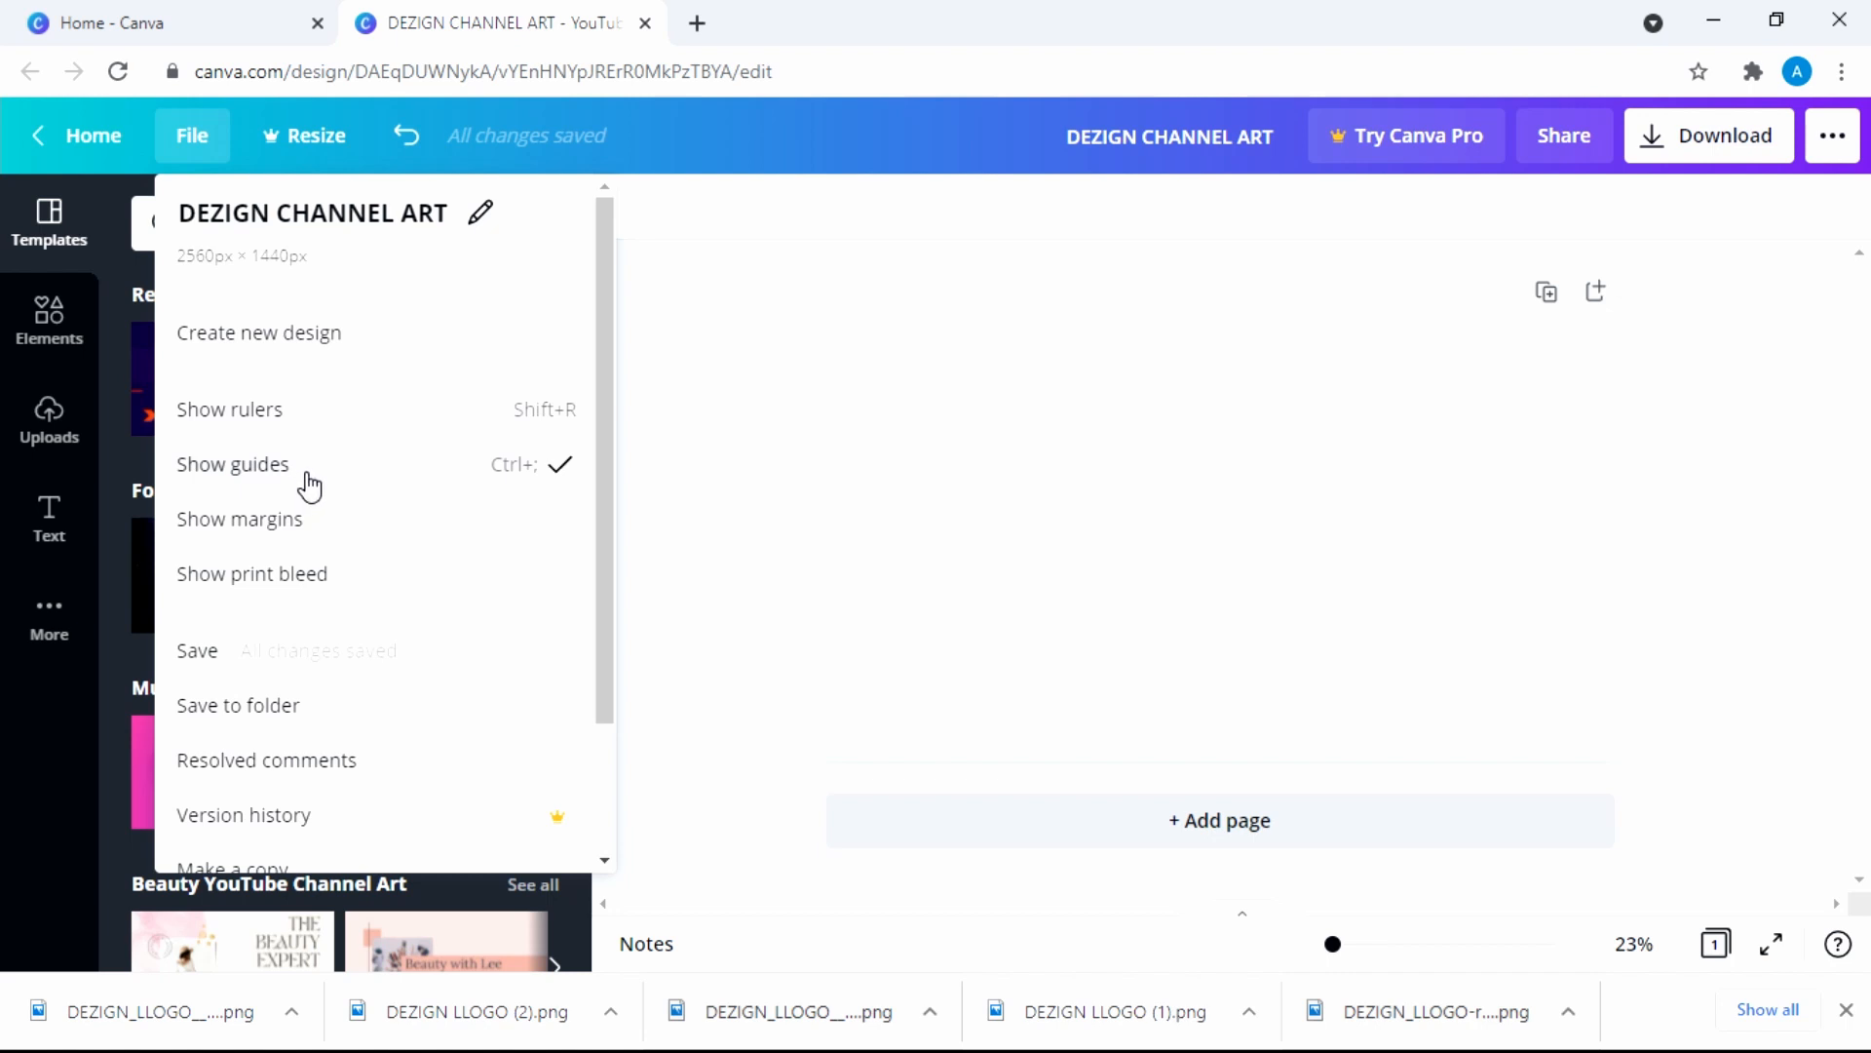
pyautogui.click(330, 421)
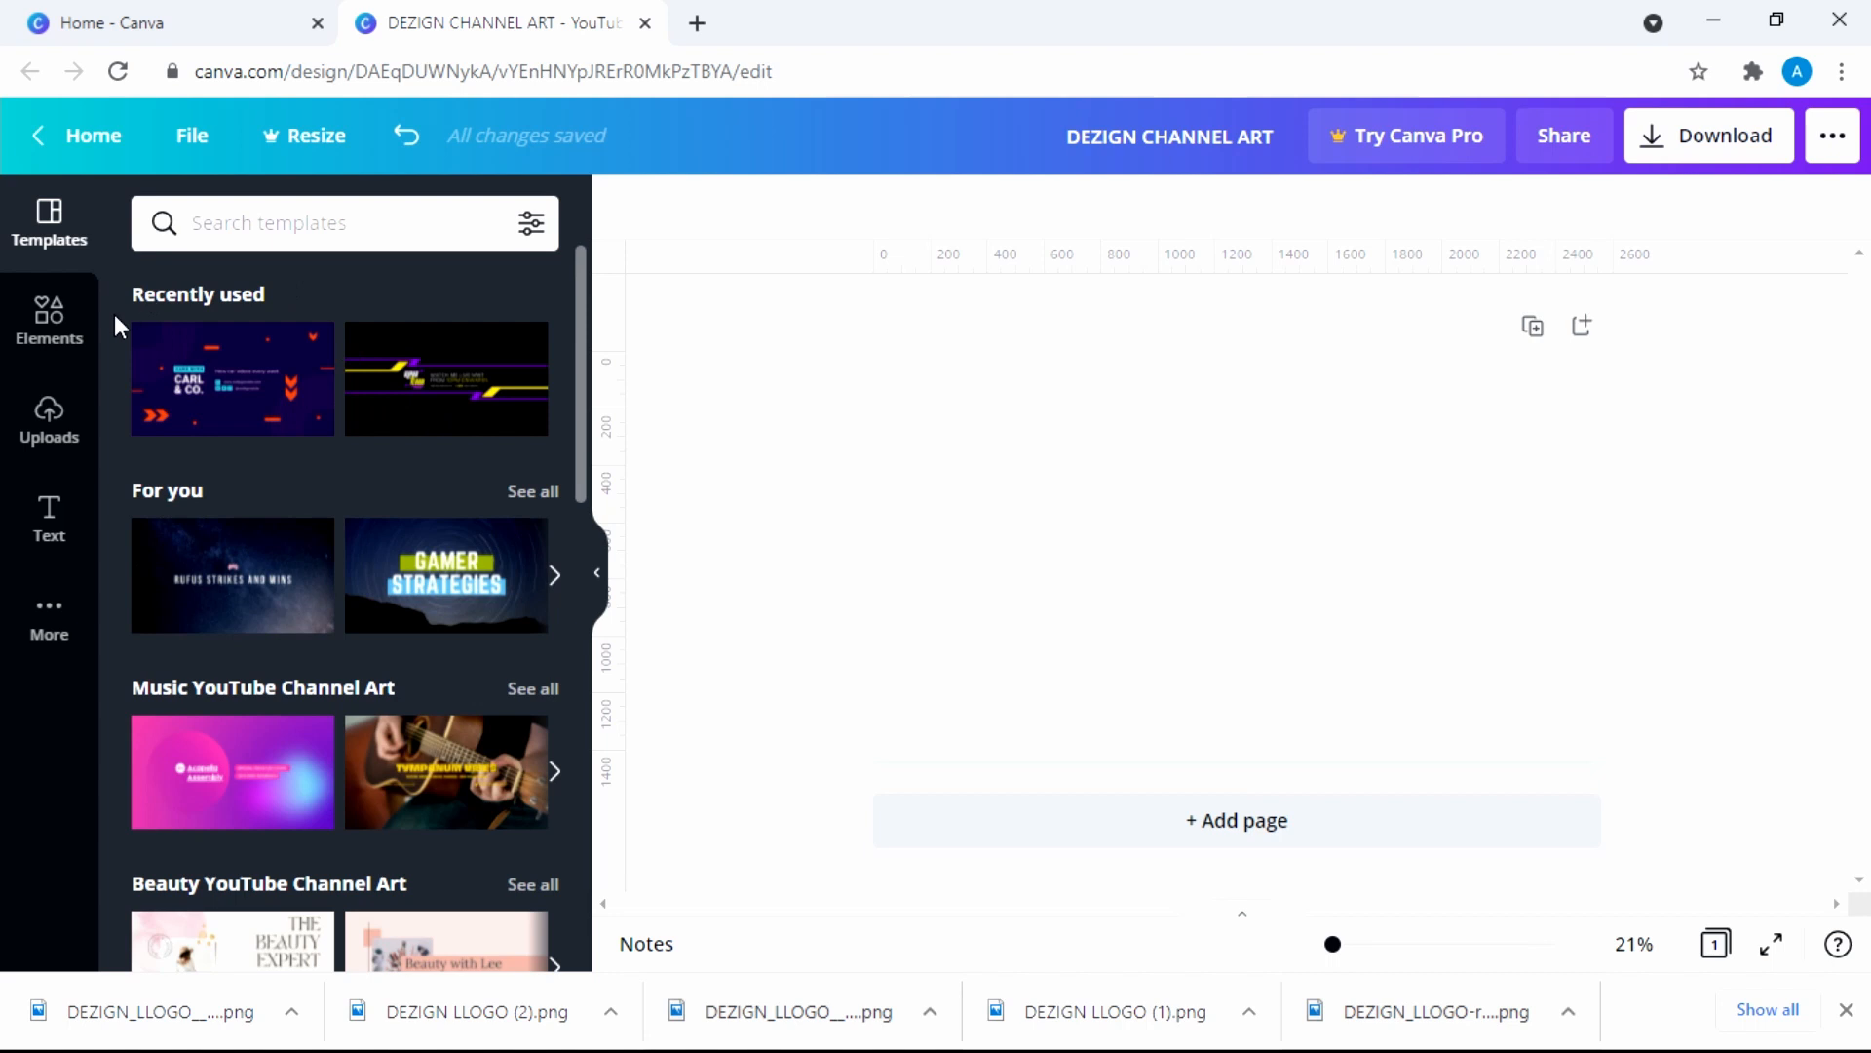
pyautogui.click(44, 336)
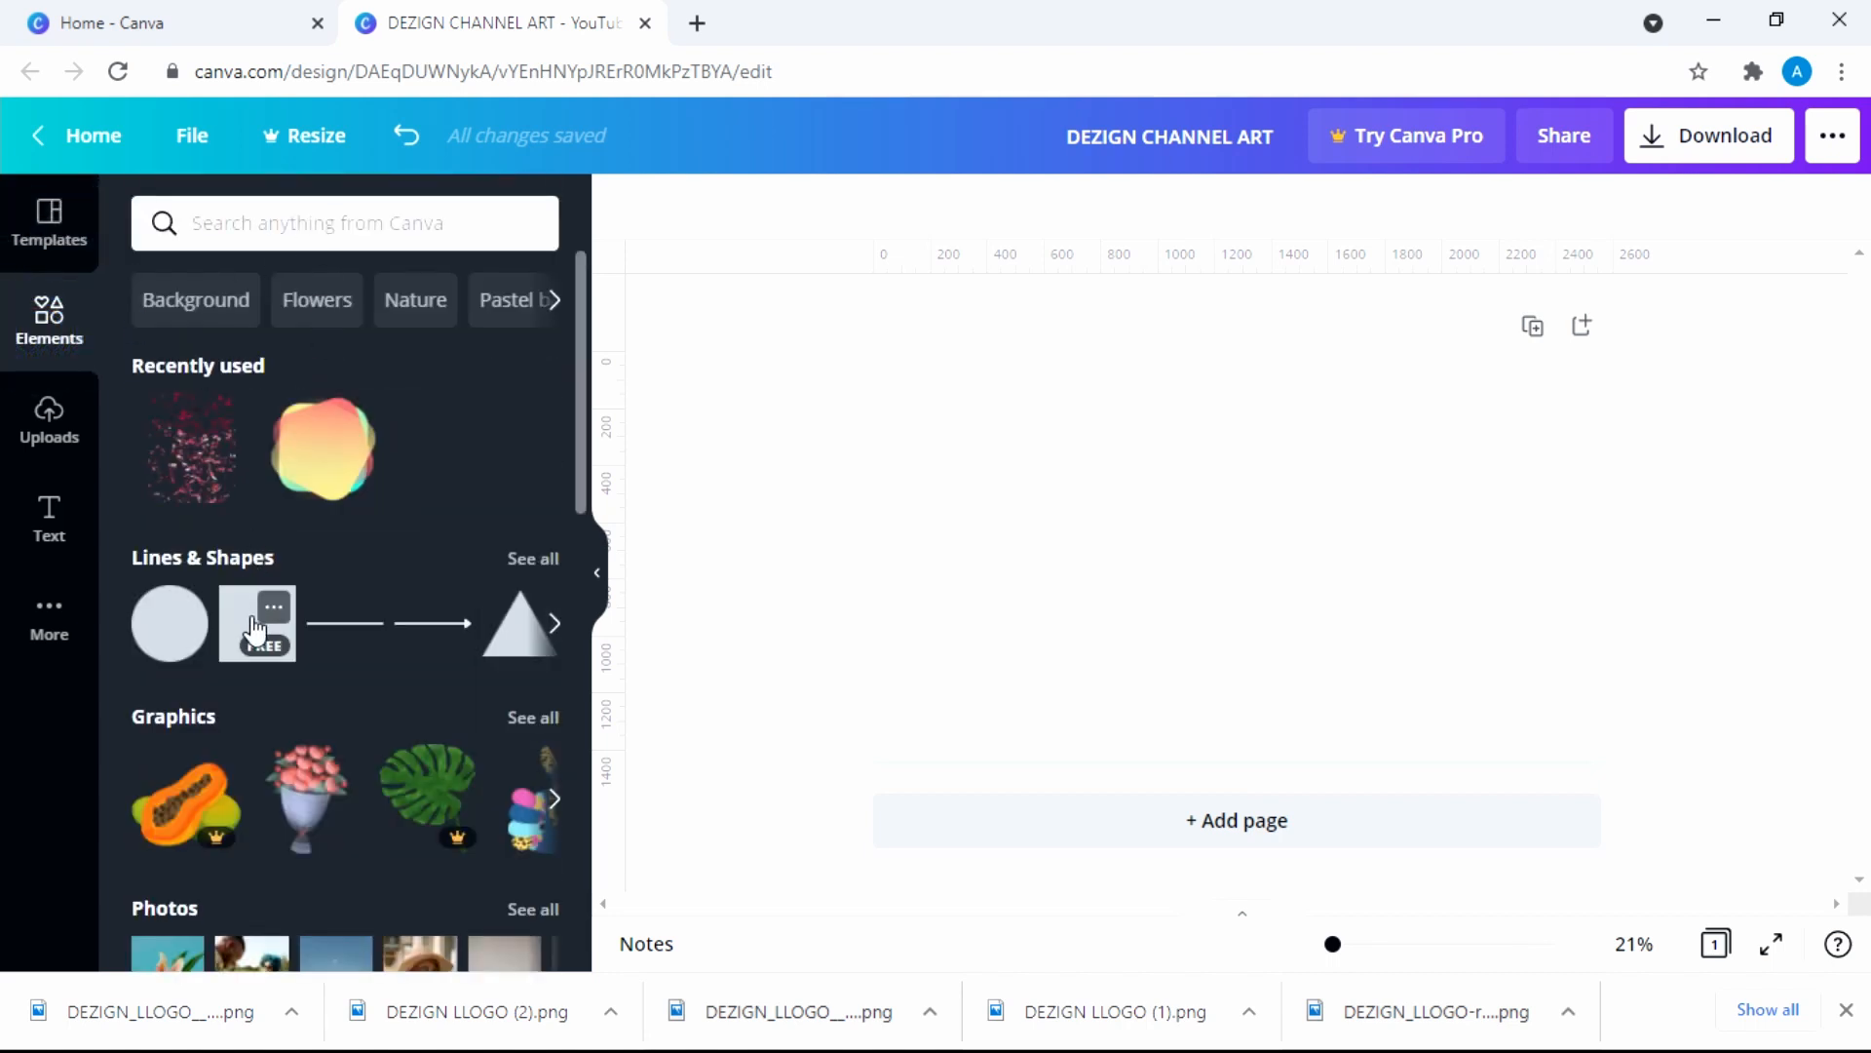
pyautogui.moveTo(256, 628); pyautogui.dragTo(1155, 497)
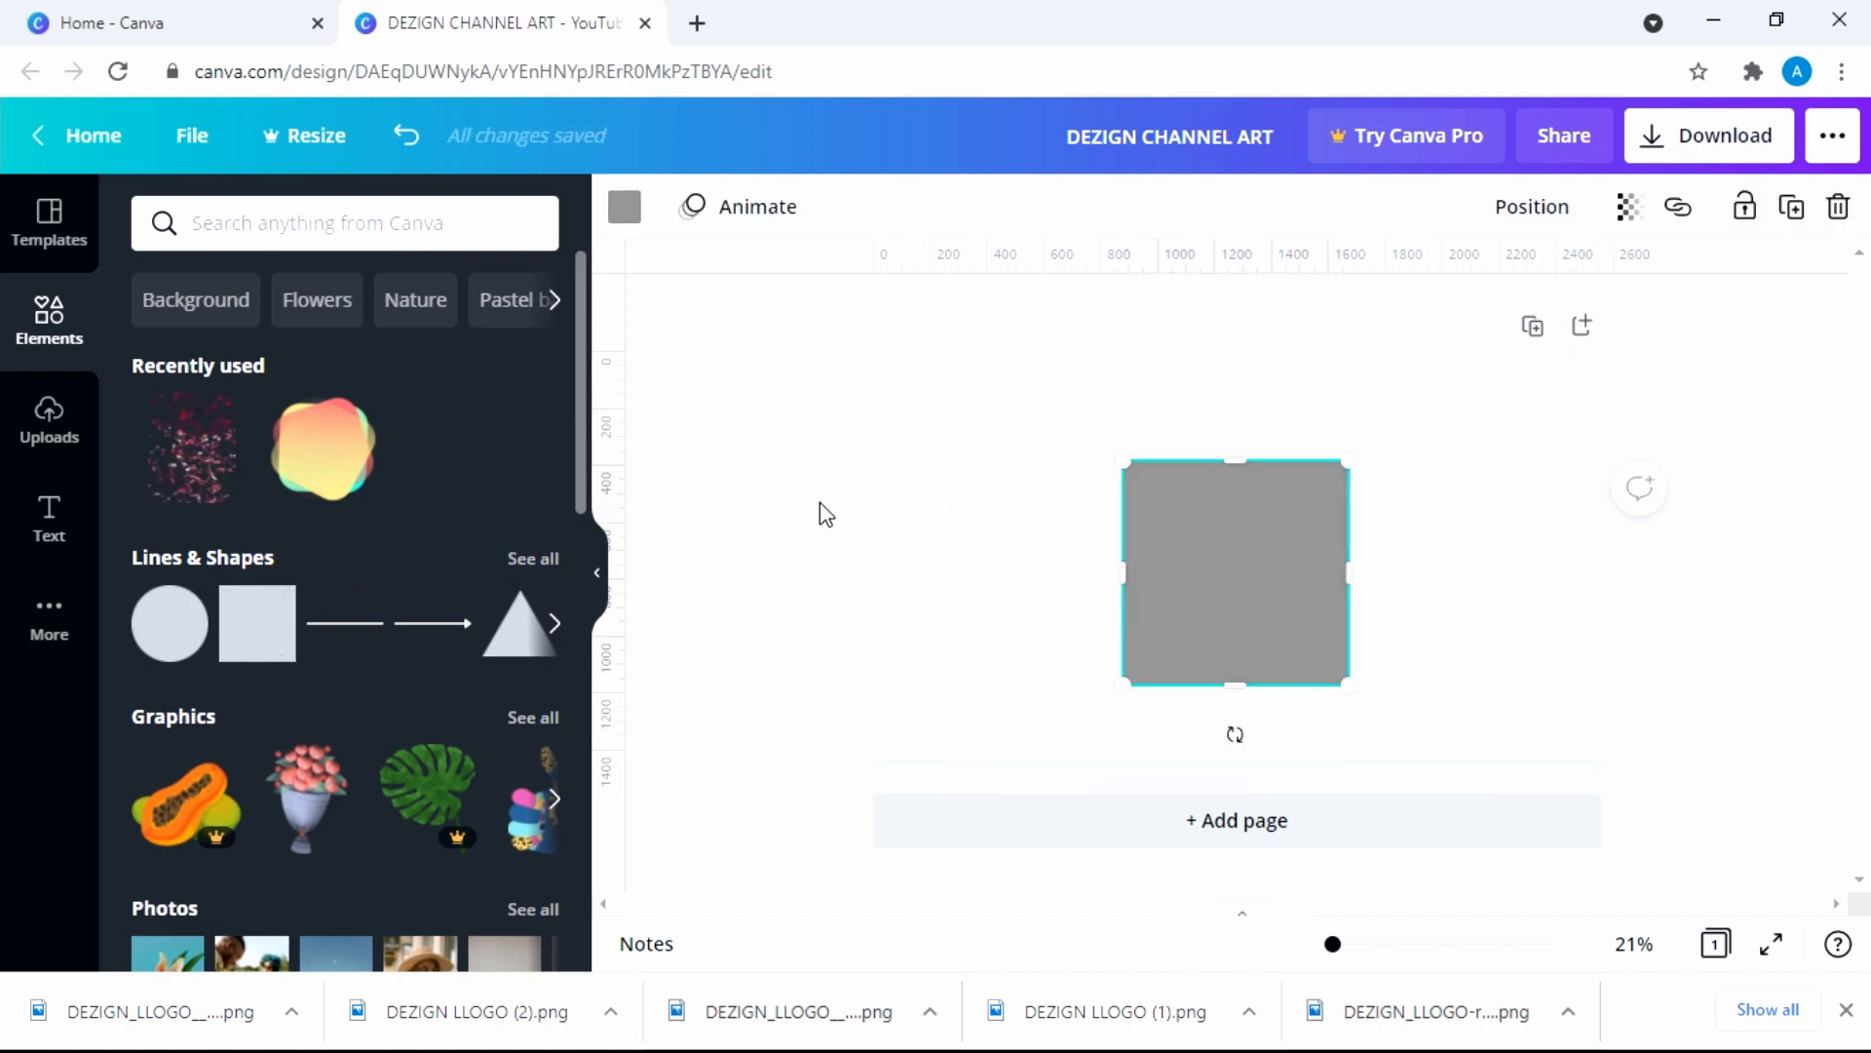
# Set the canvas background colour to black
pyautogui.click(934, 480)
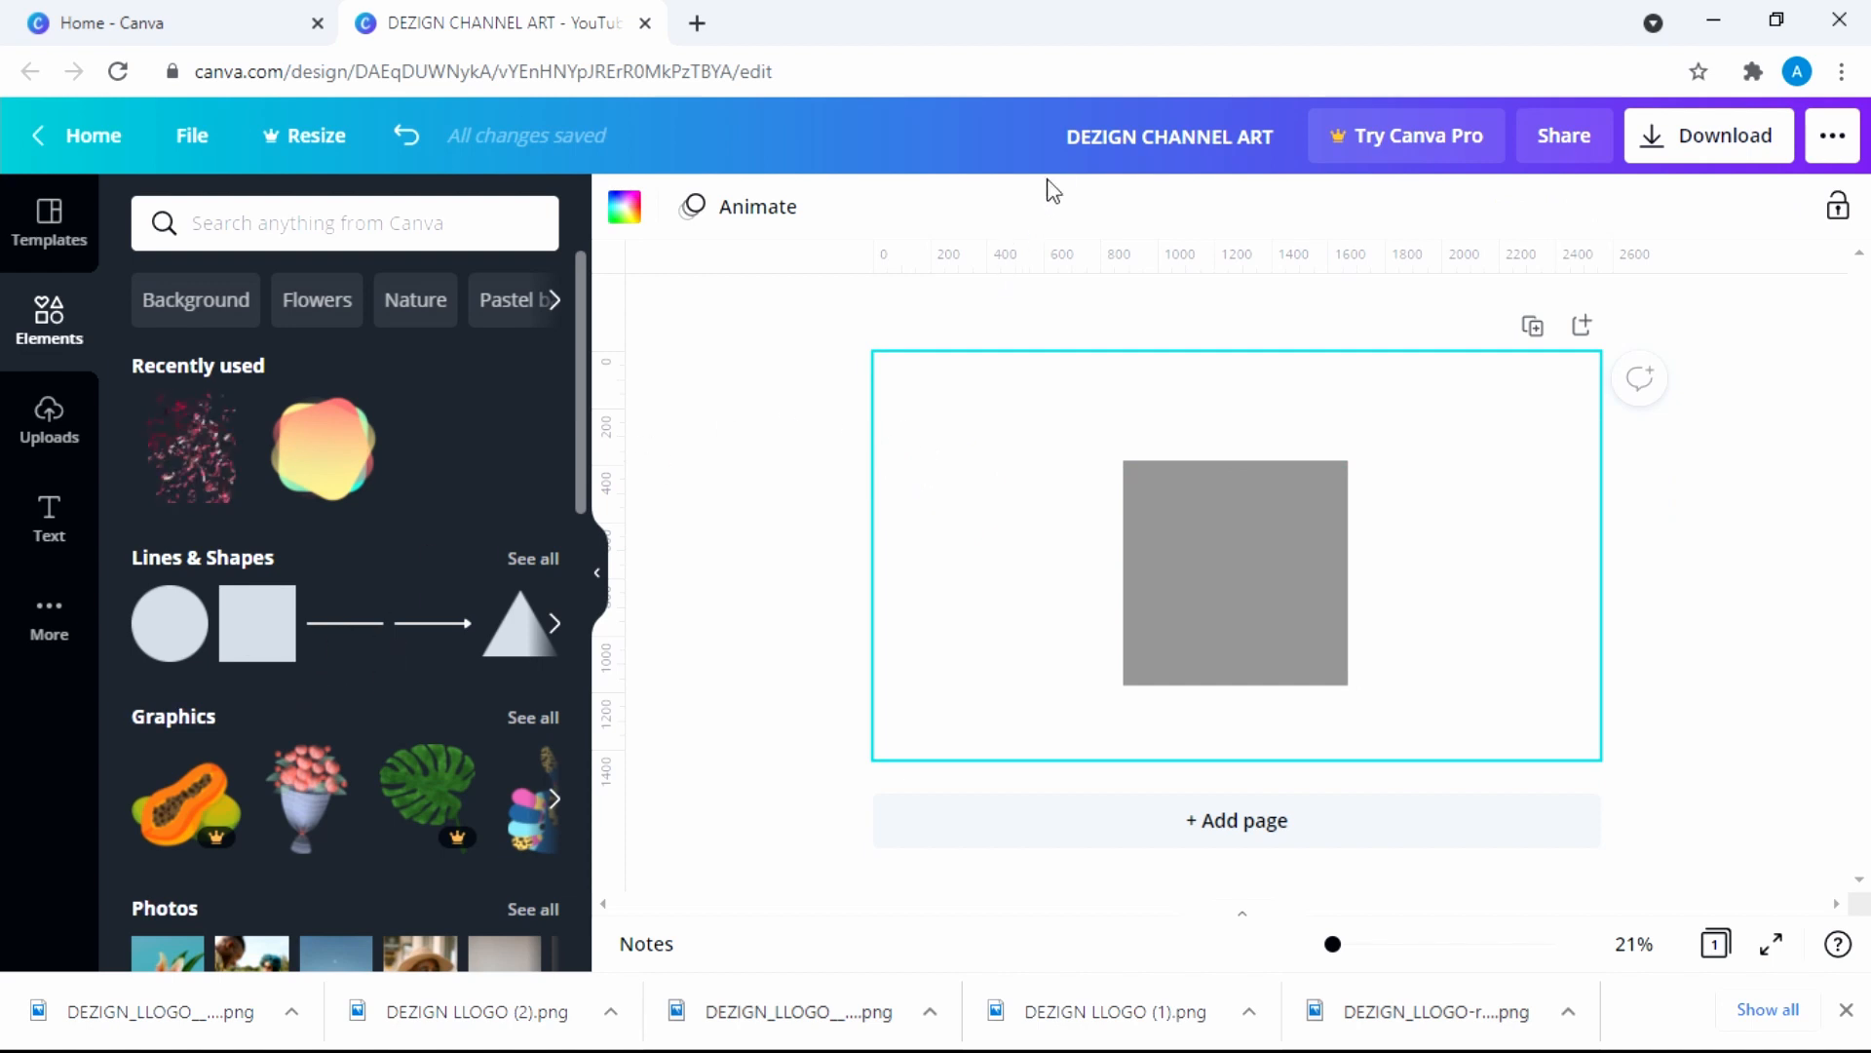
pyautogui.click(625, 224)
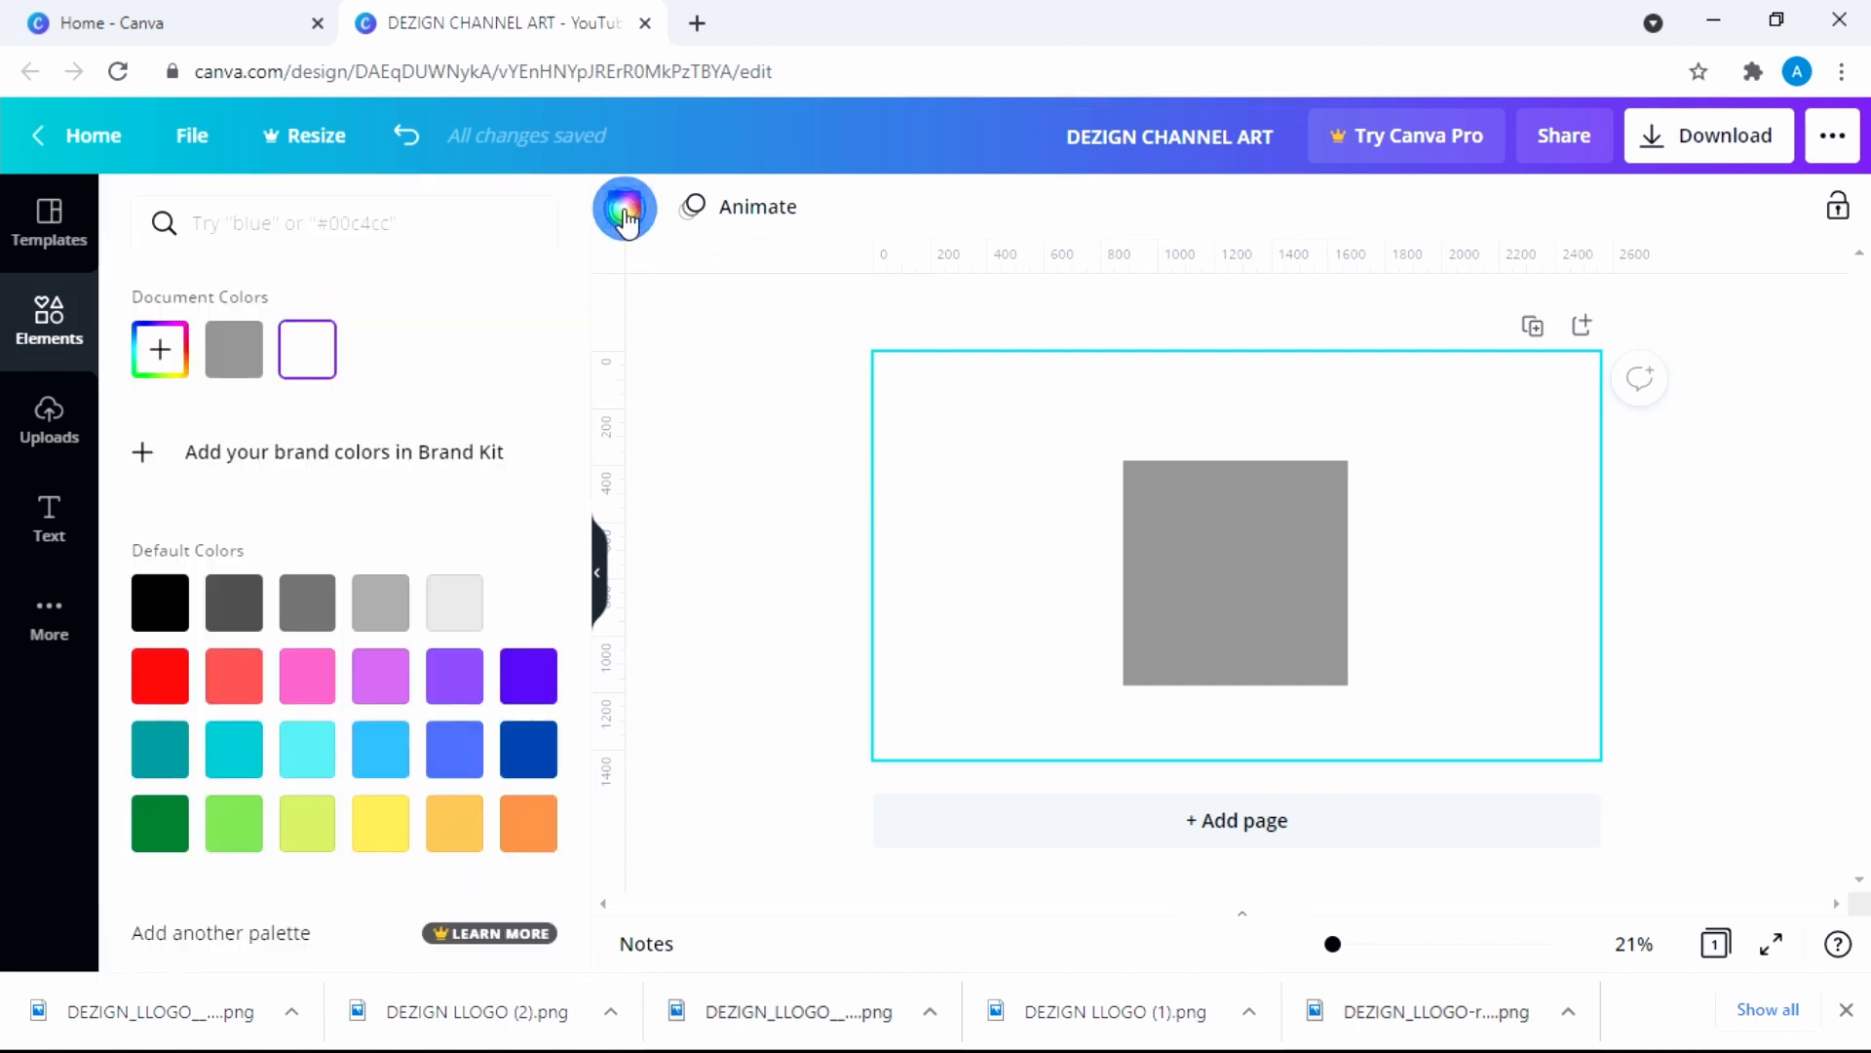
pyautogui.click(232, 355)
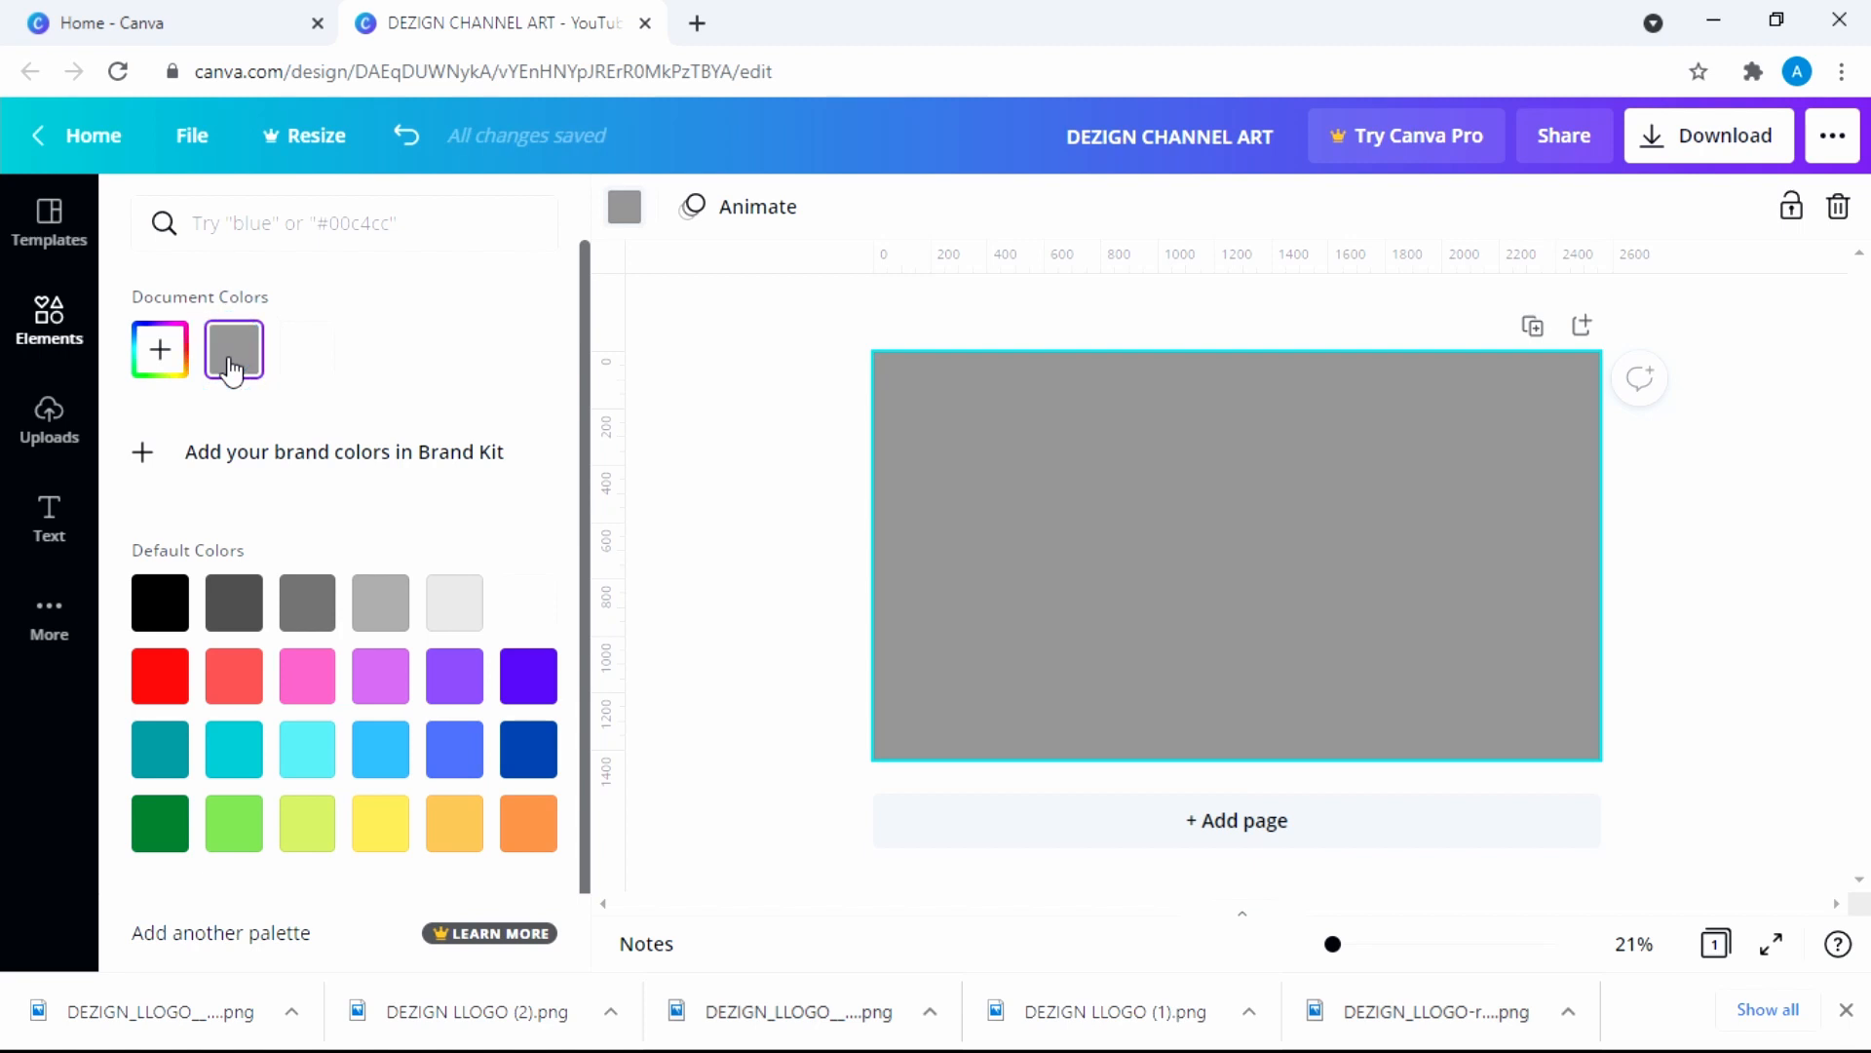
pyautogui.click(193, 591)
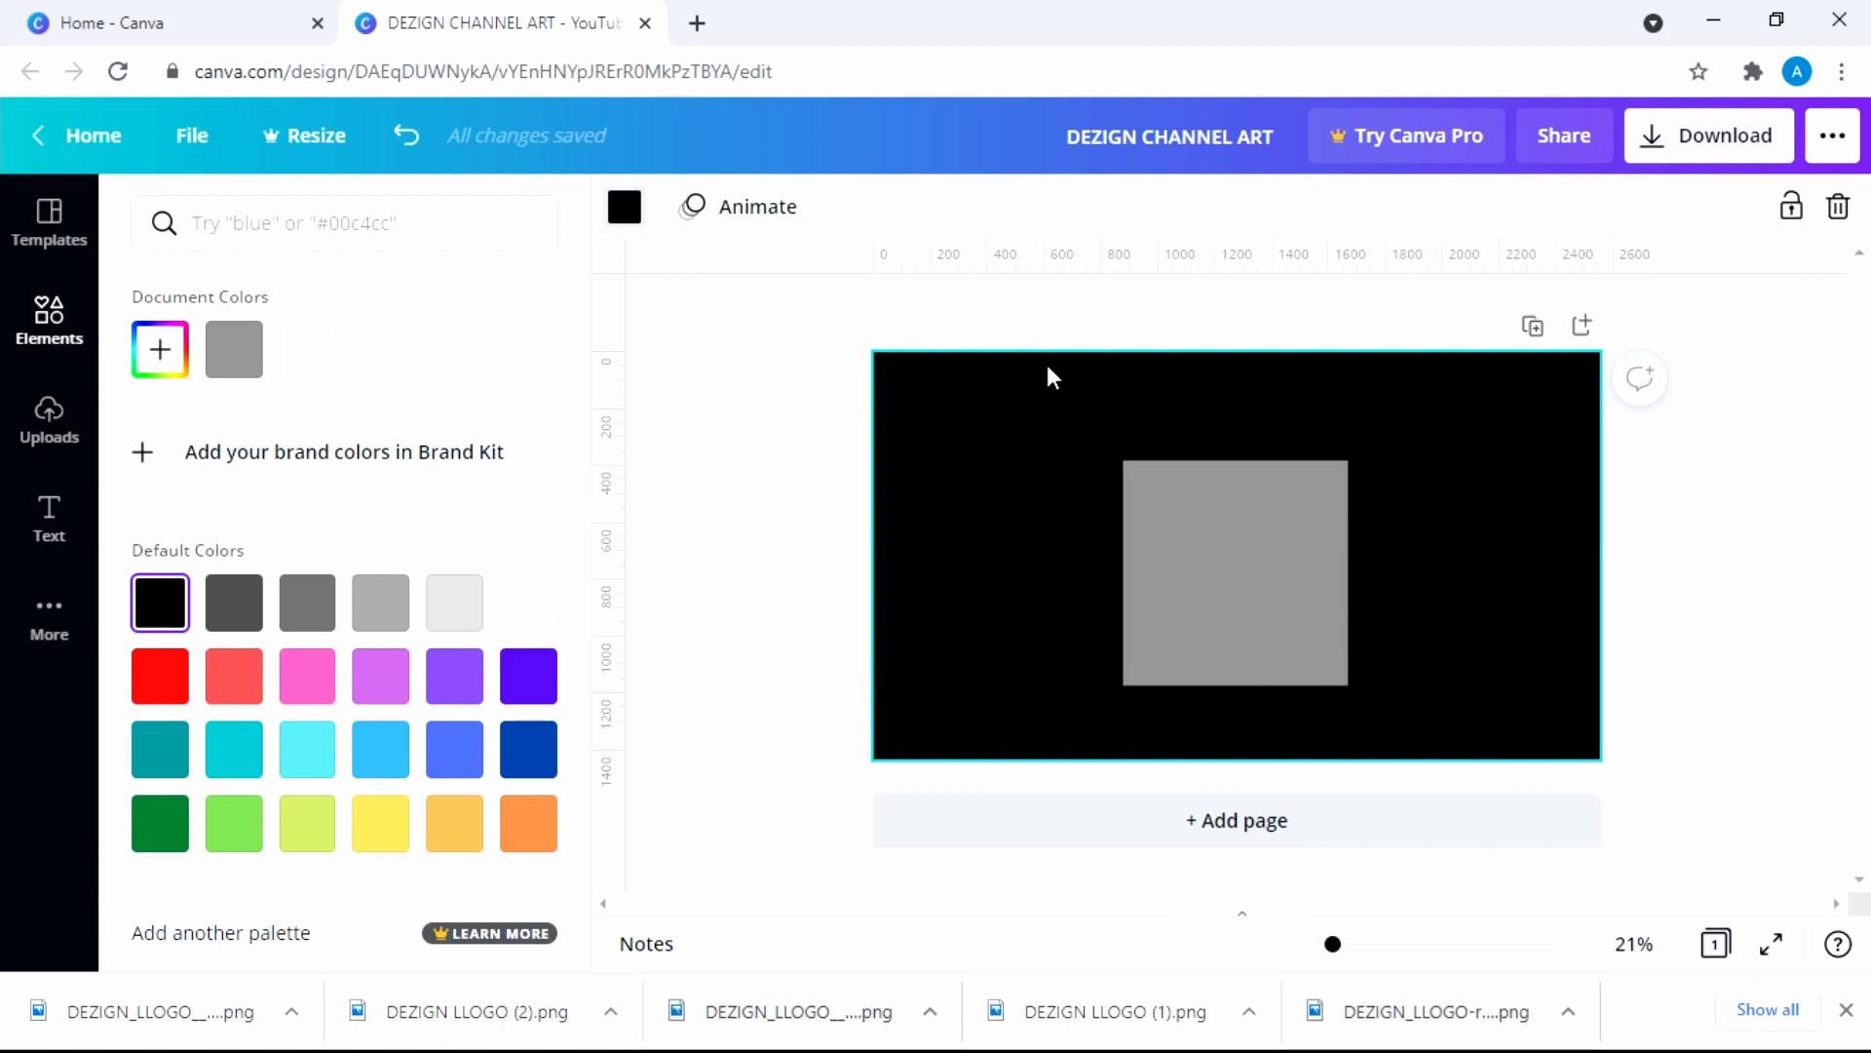
# Widen the grey square to about 1,548 px and centre it on the canvas
pyautogui.click(1211, 544)
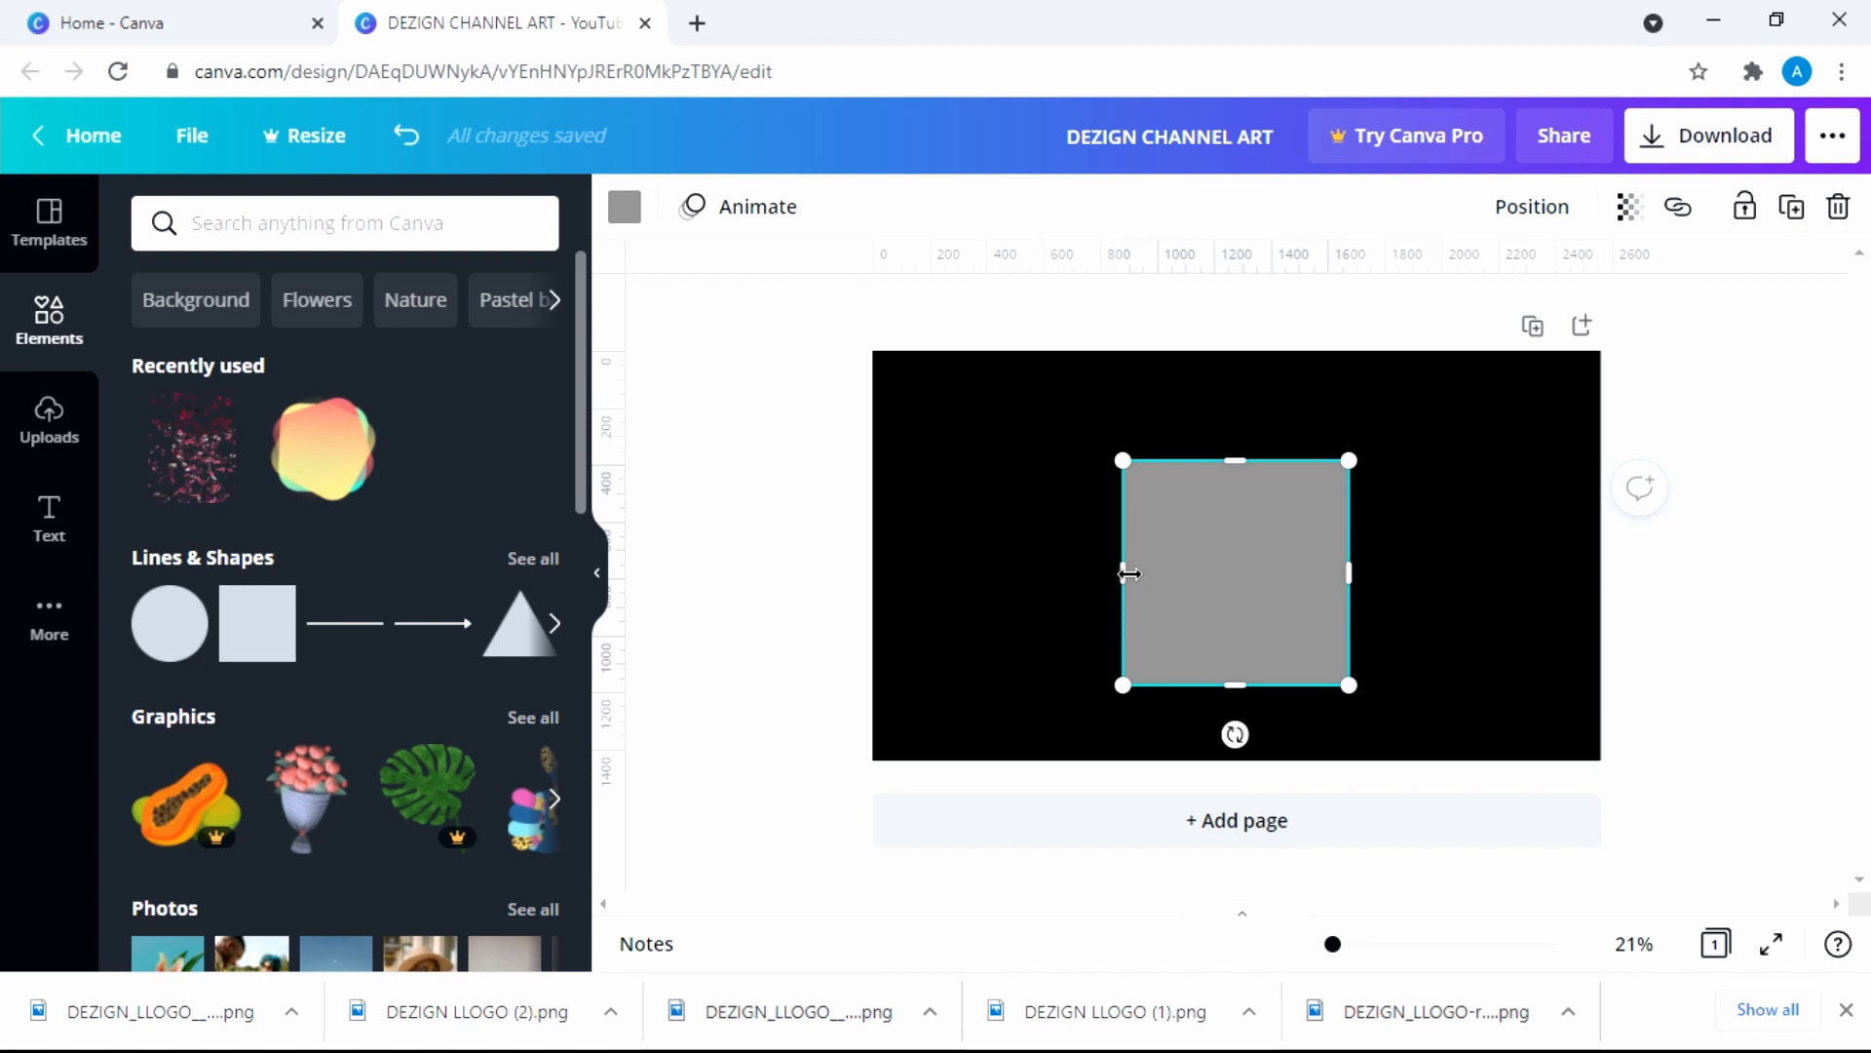
pyautogui.moveTo(1123, 575); pyautogui.dragTo(903, 571)
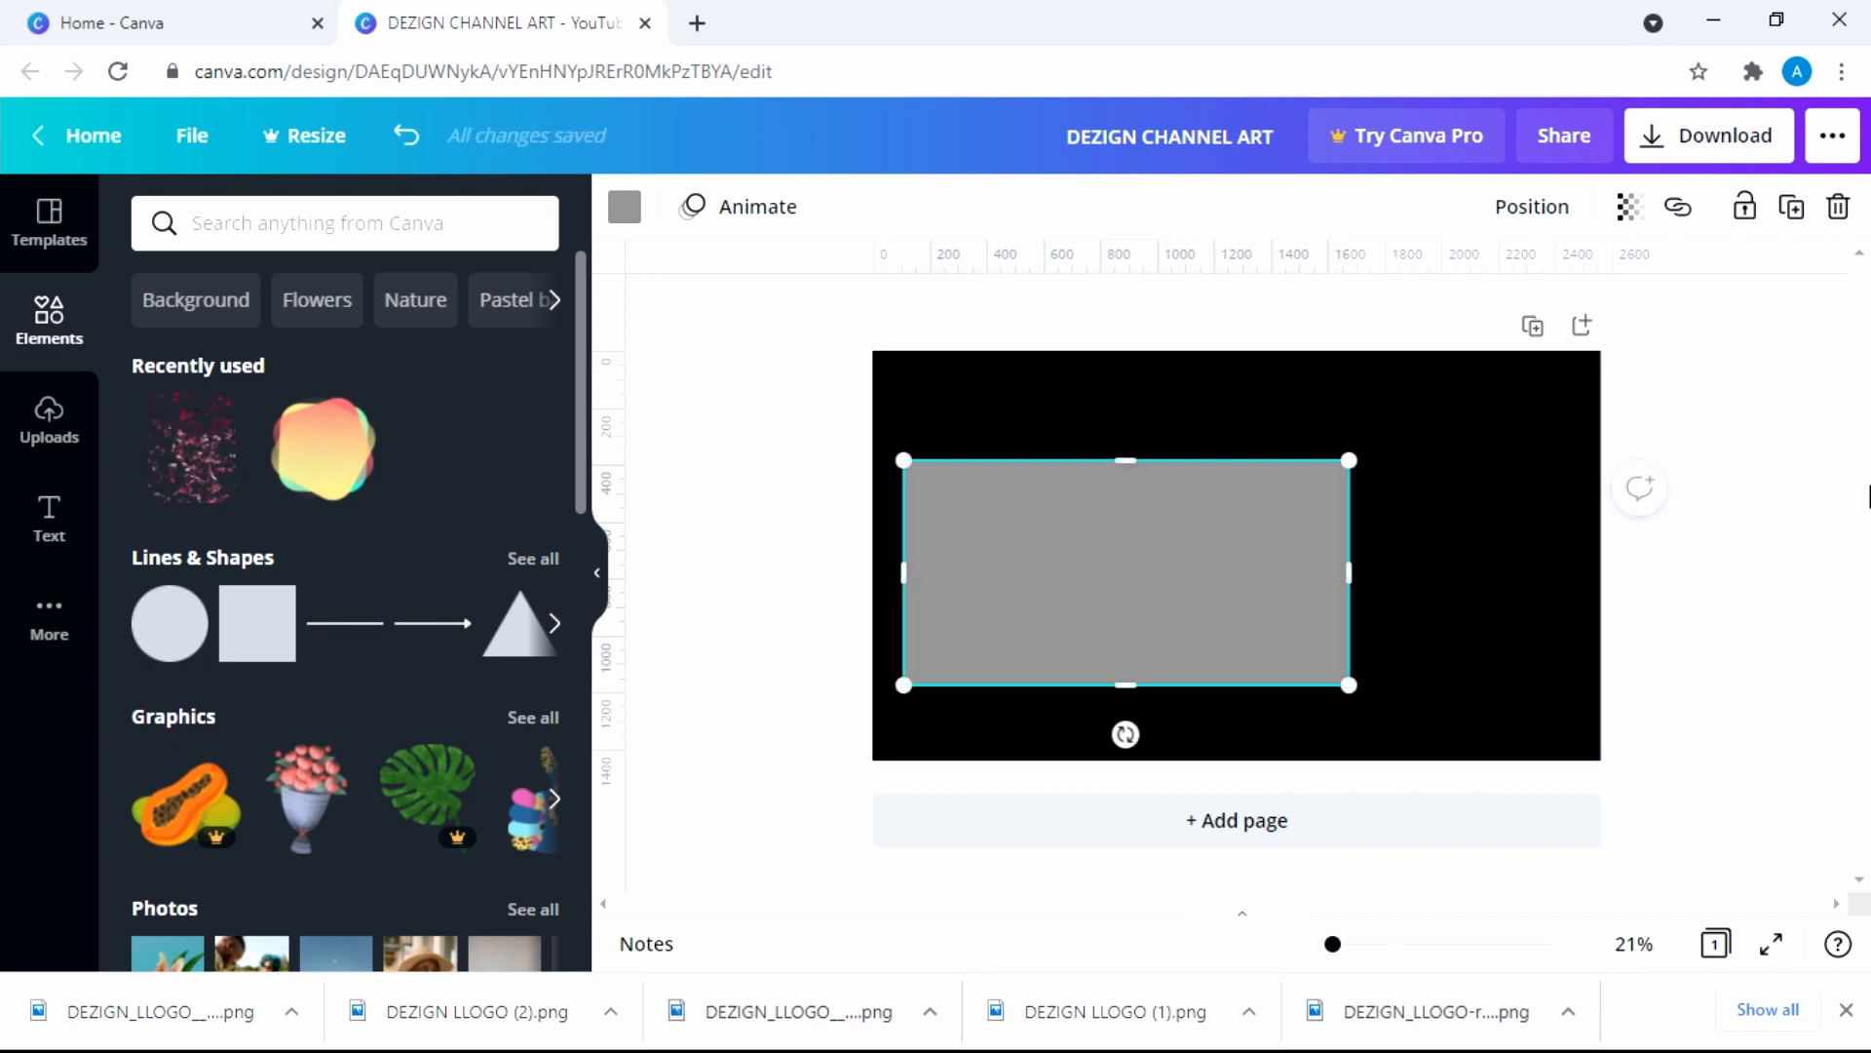
pyautogui.moveTo(1104, 602); pyautogui.dragTo(1213, 576)
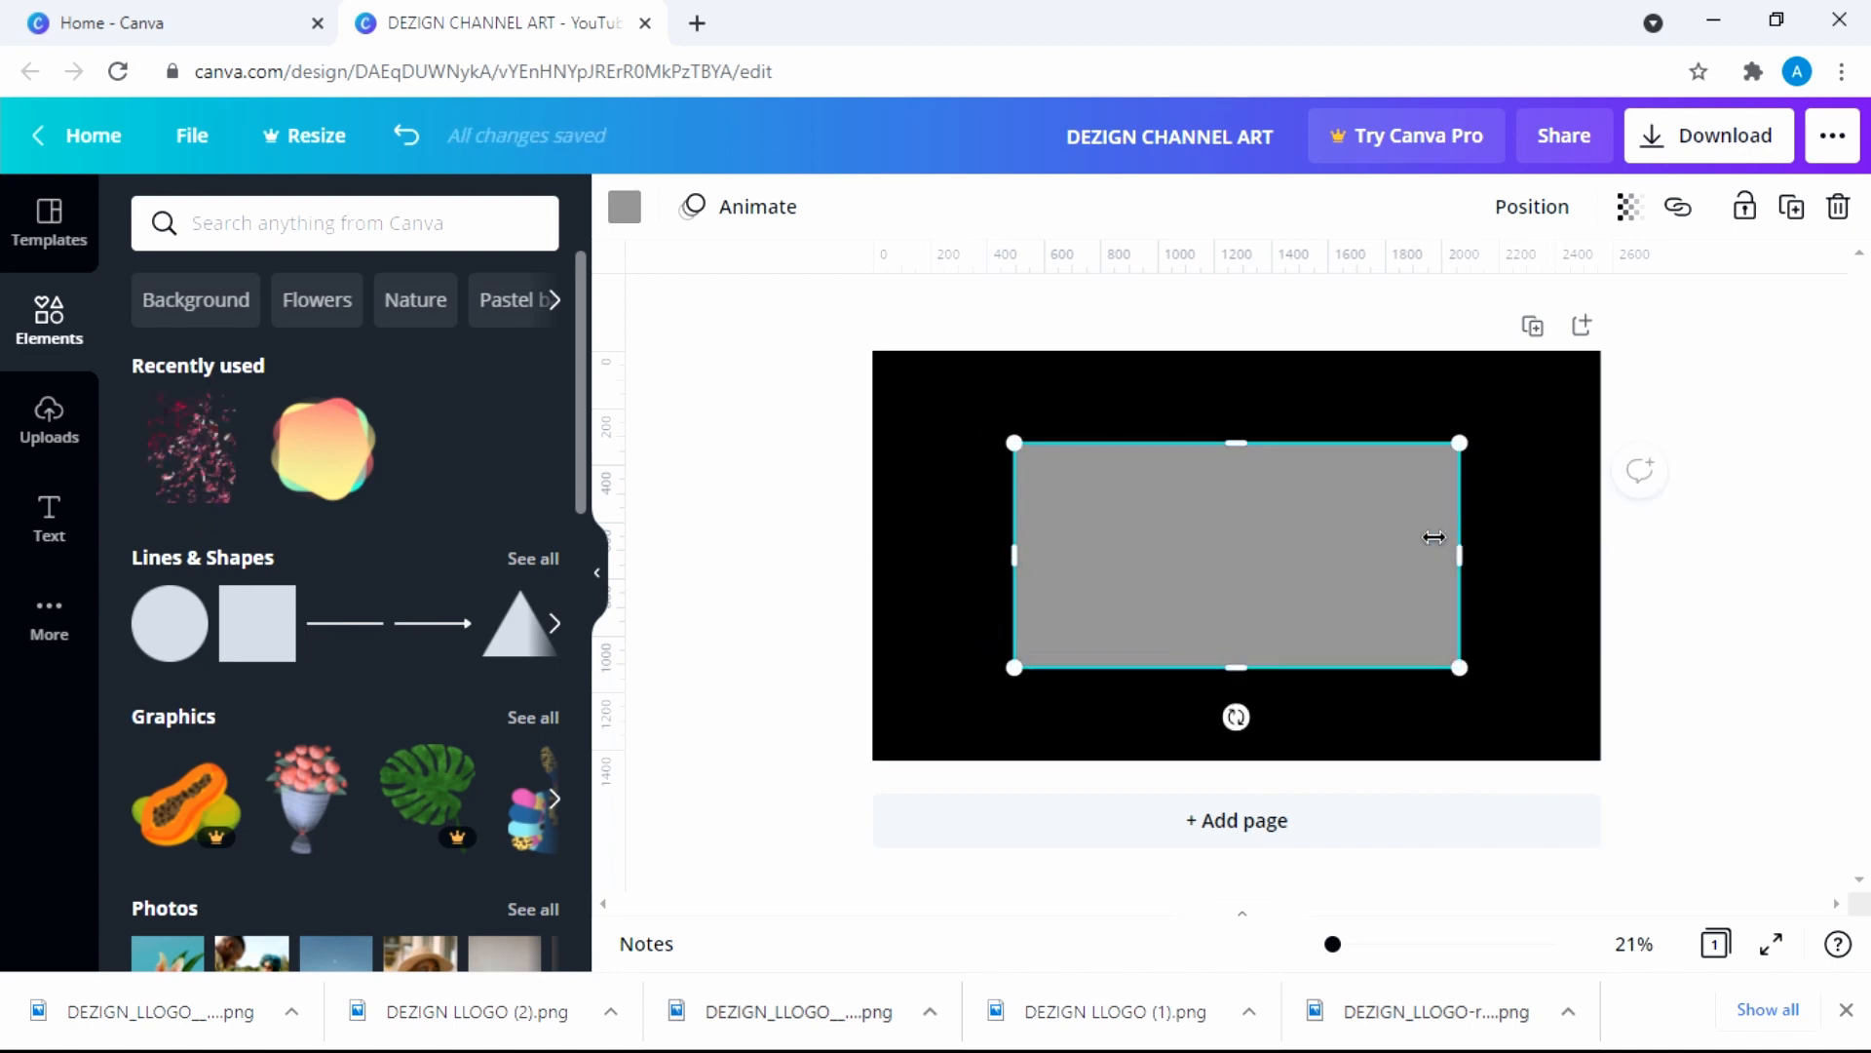
pyautogui.moveTo(1466, 553); pyautogui.dragTo(1457, 553)
pyautogui.click(1493, 572)
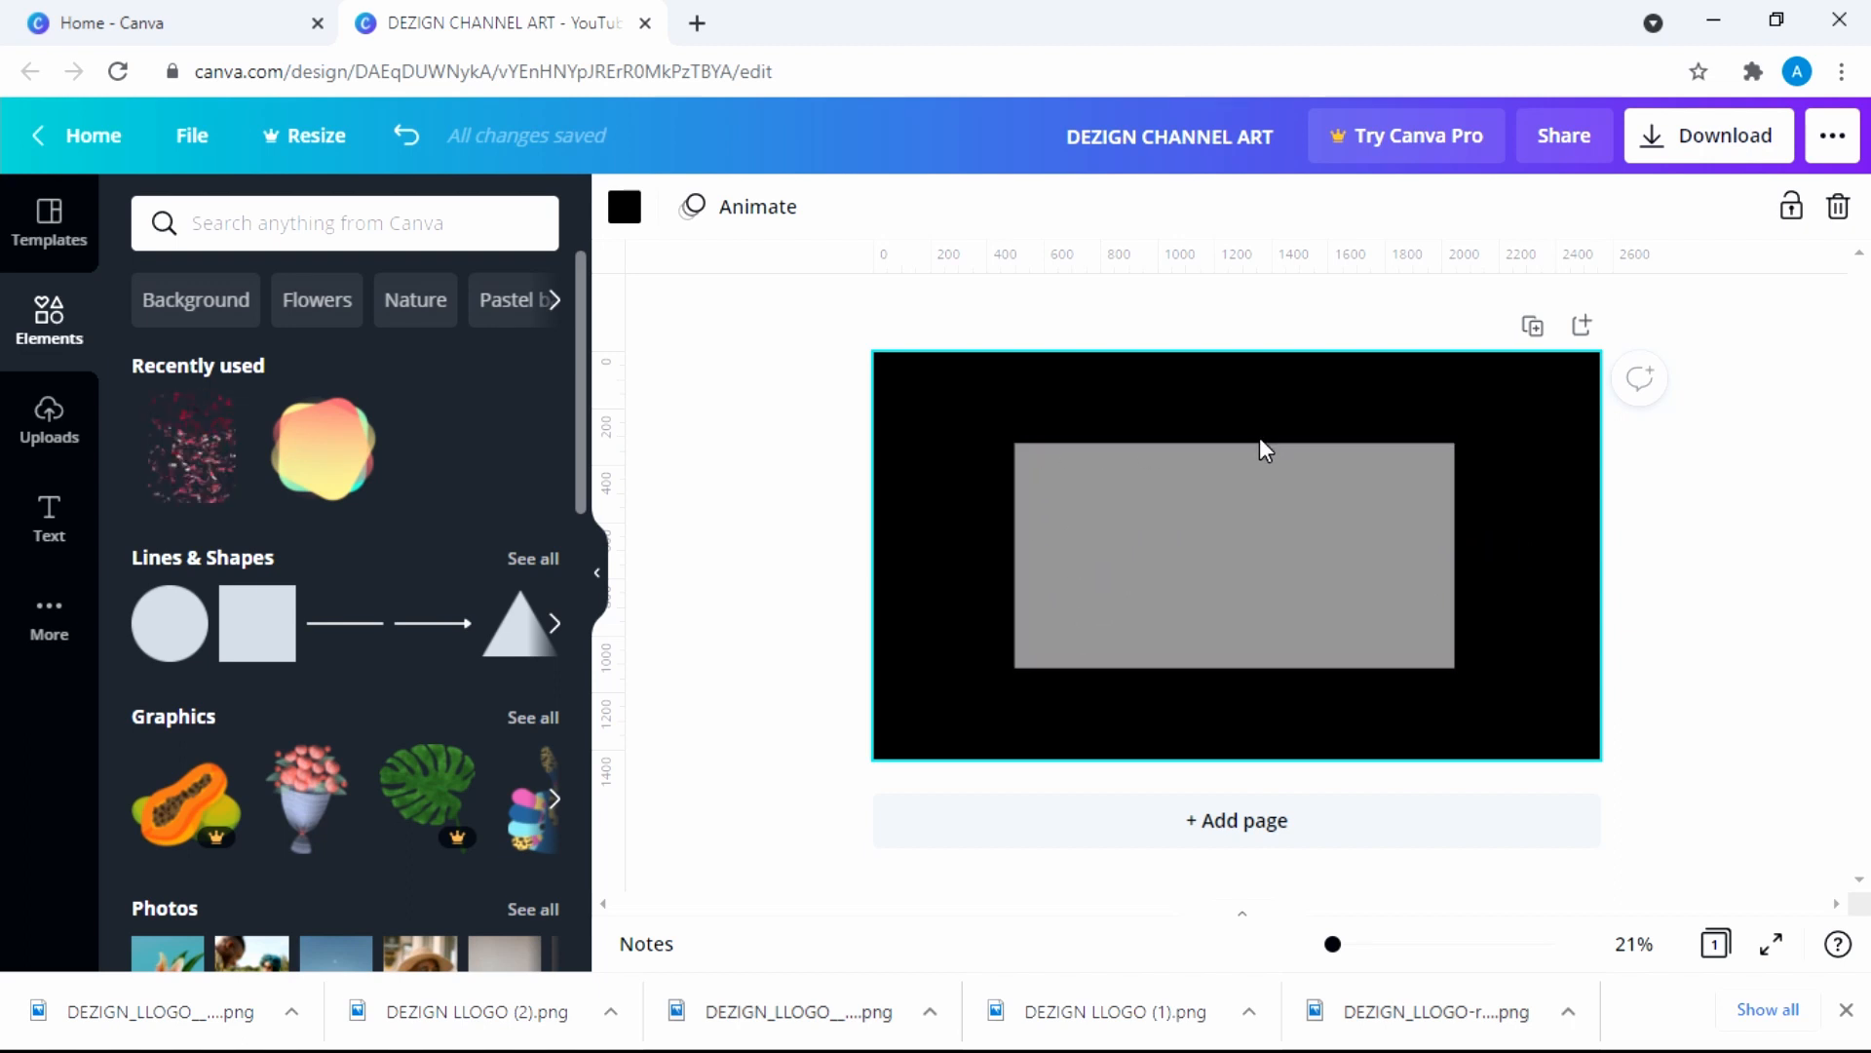
# Reduce the grey rectangle's height to about 426 px and move it up to the middle of the canvas
pyautogui.click(1225, 494)
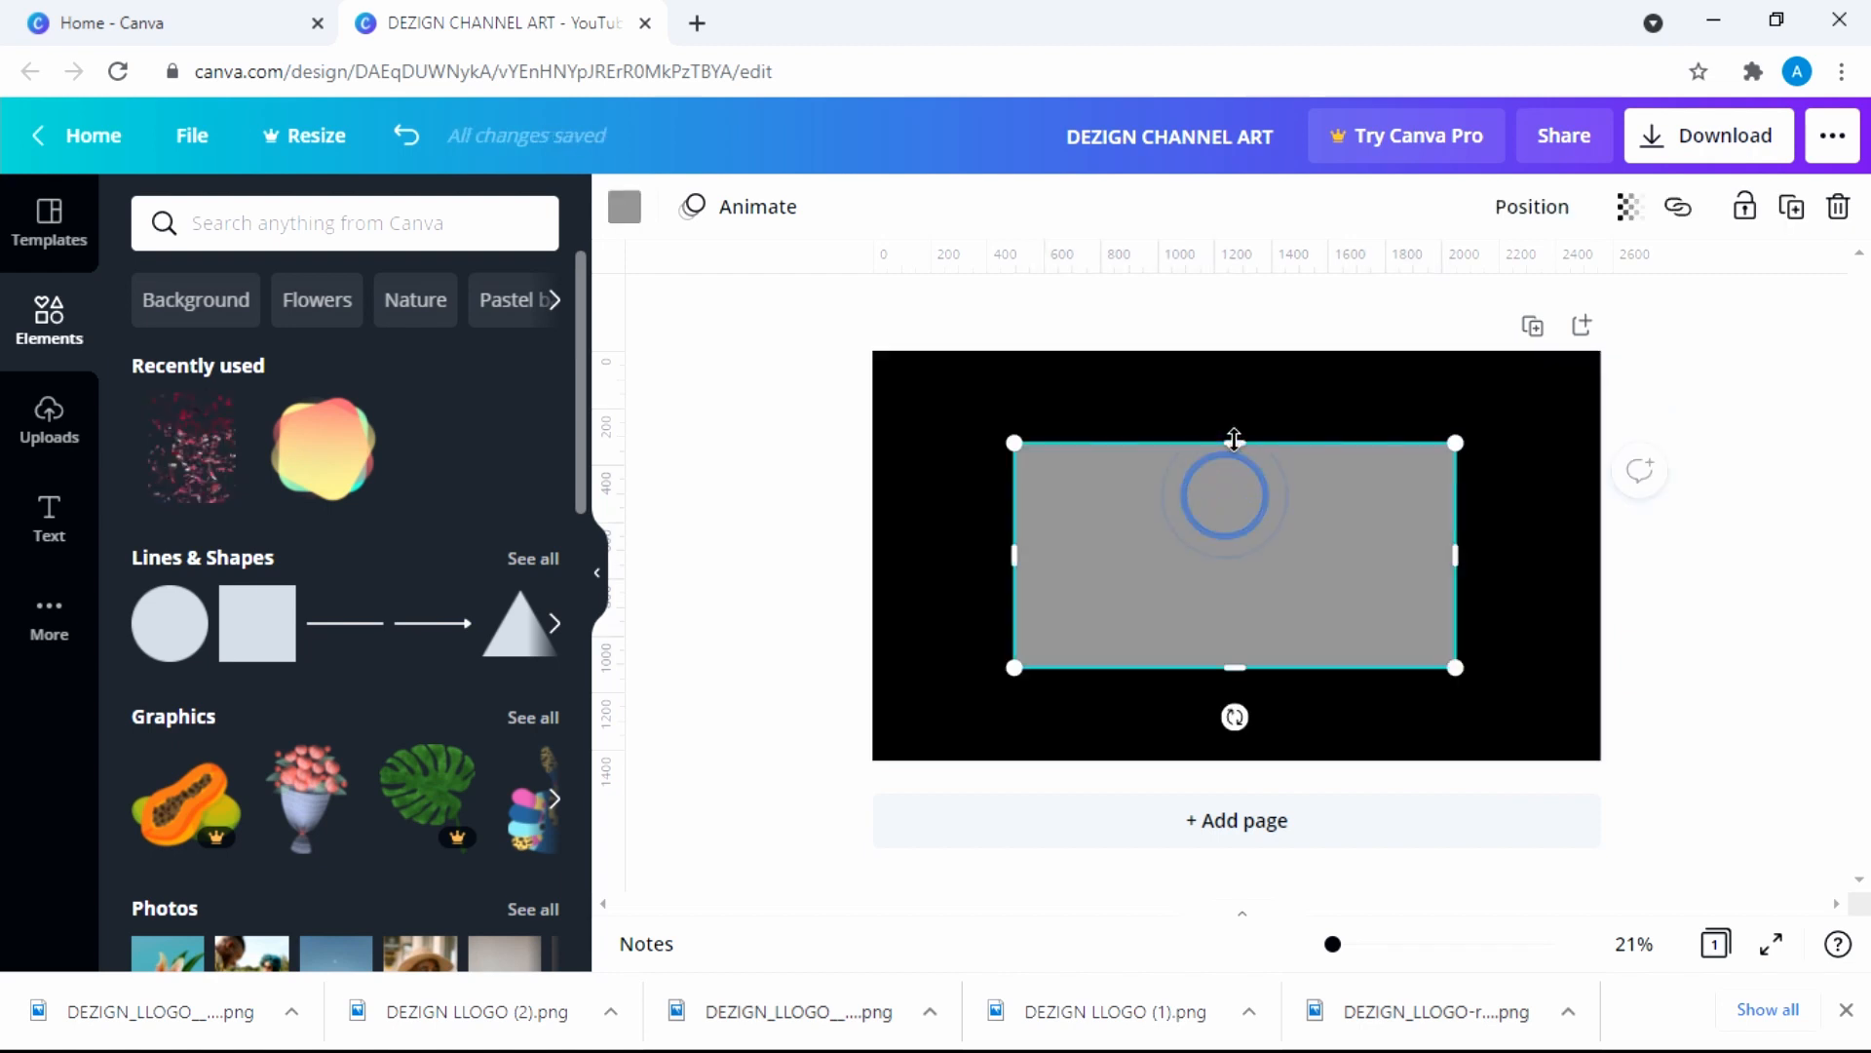
pyautogui.moveTo(1234, 440); pyautogui.dragTo(1237, 542)
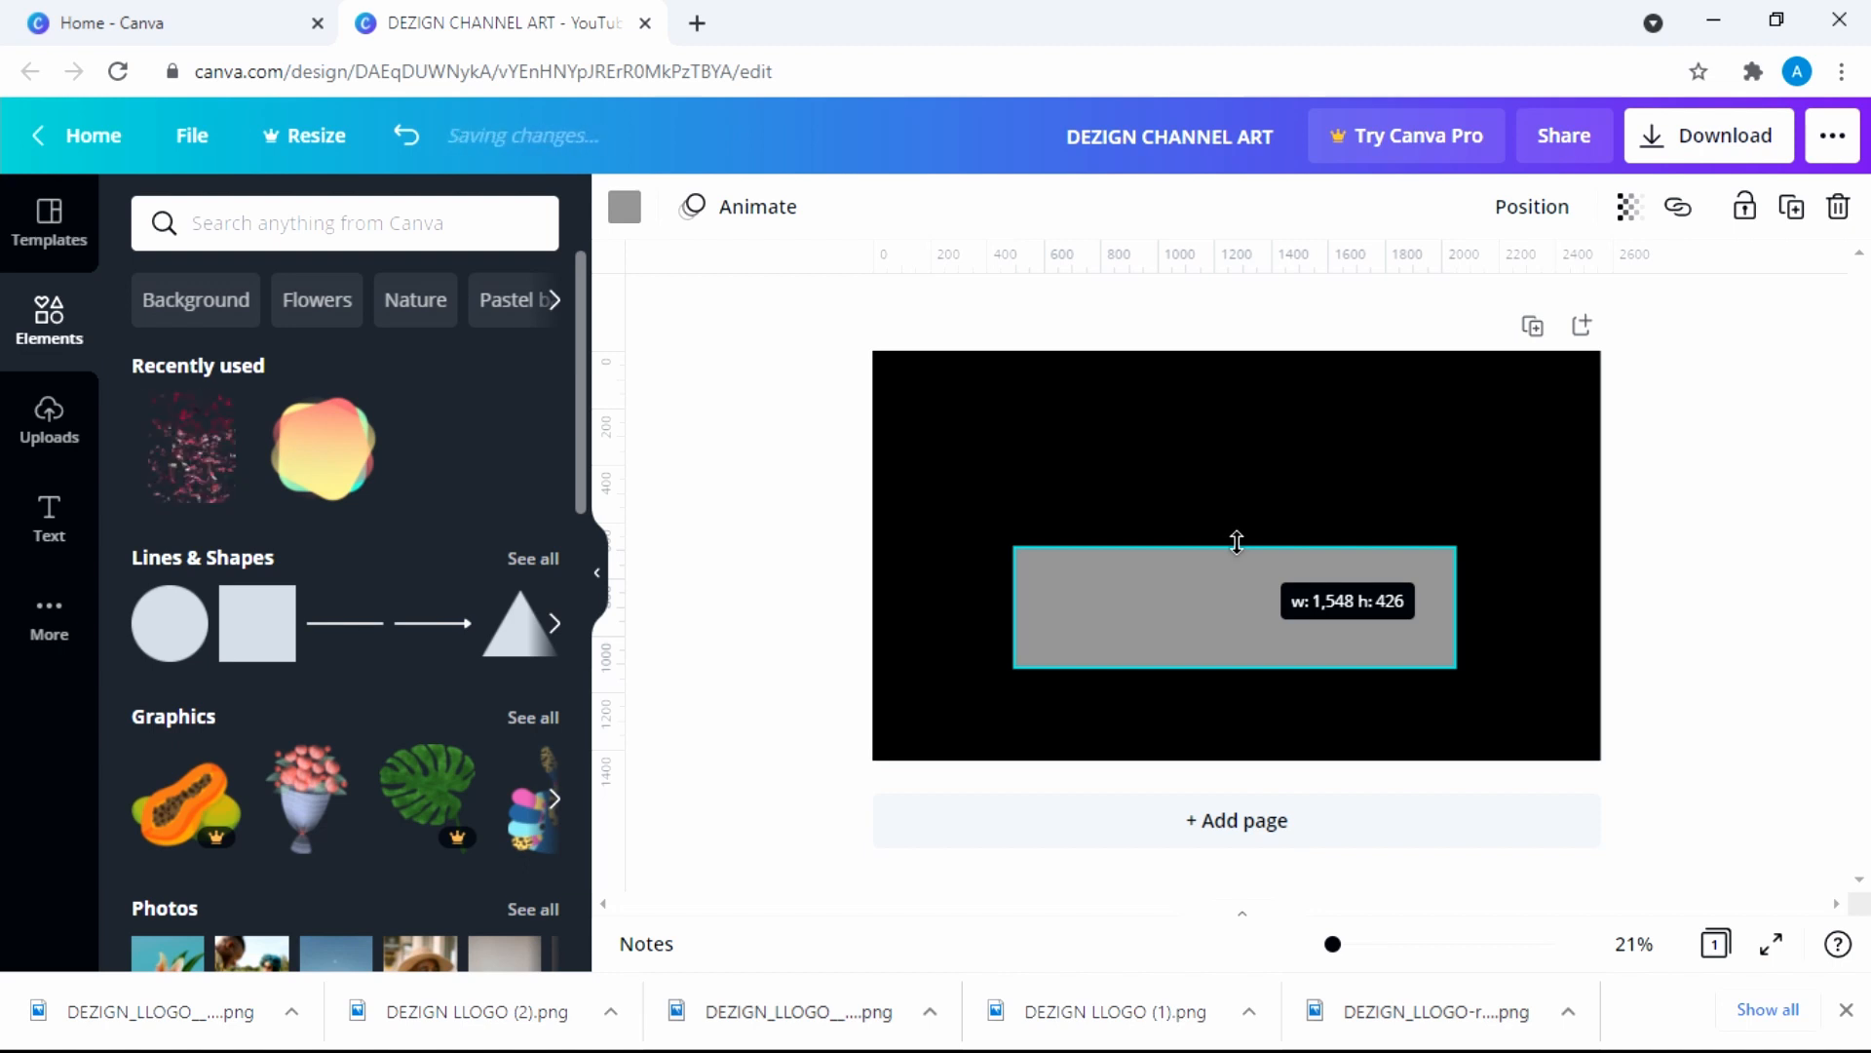
pyautogui.moveTo(1237, 542); pyautogui.dragTo(1238, 542)
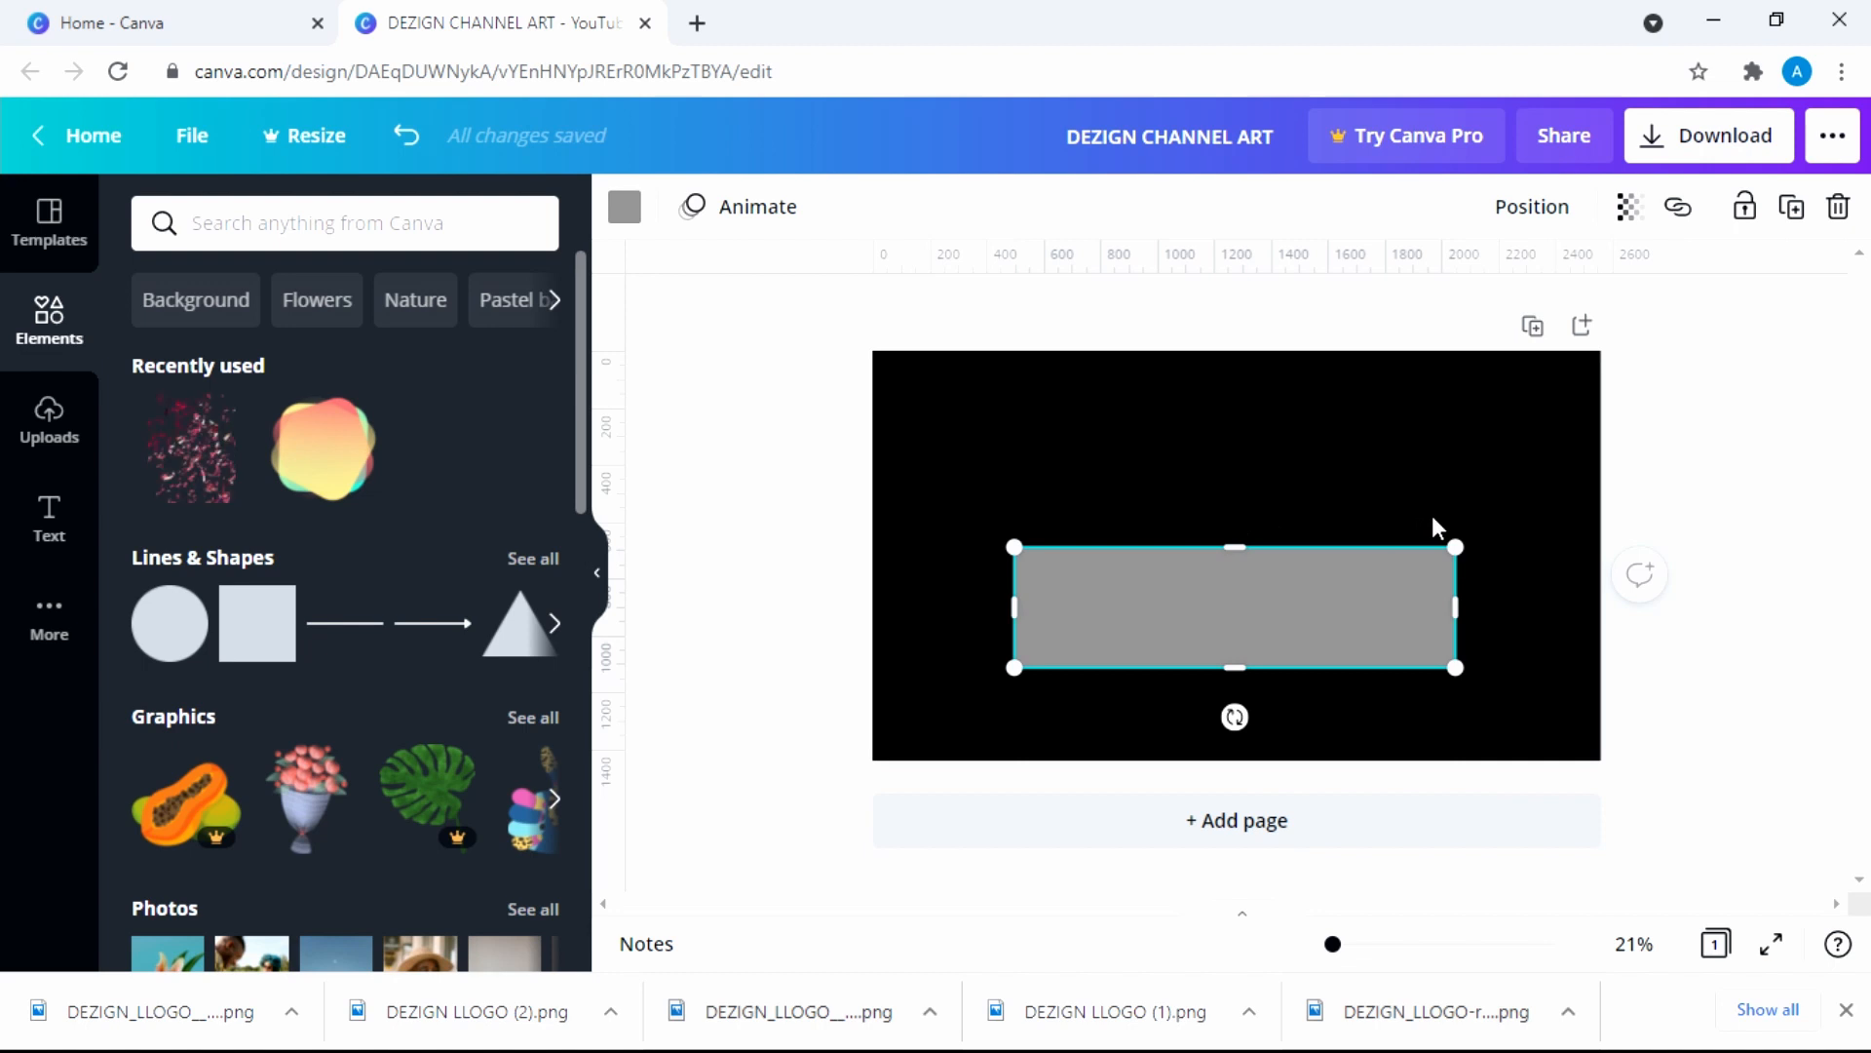
pyautogui.click(1523, 533)
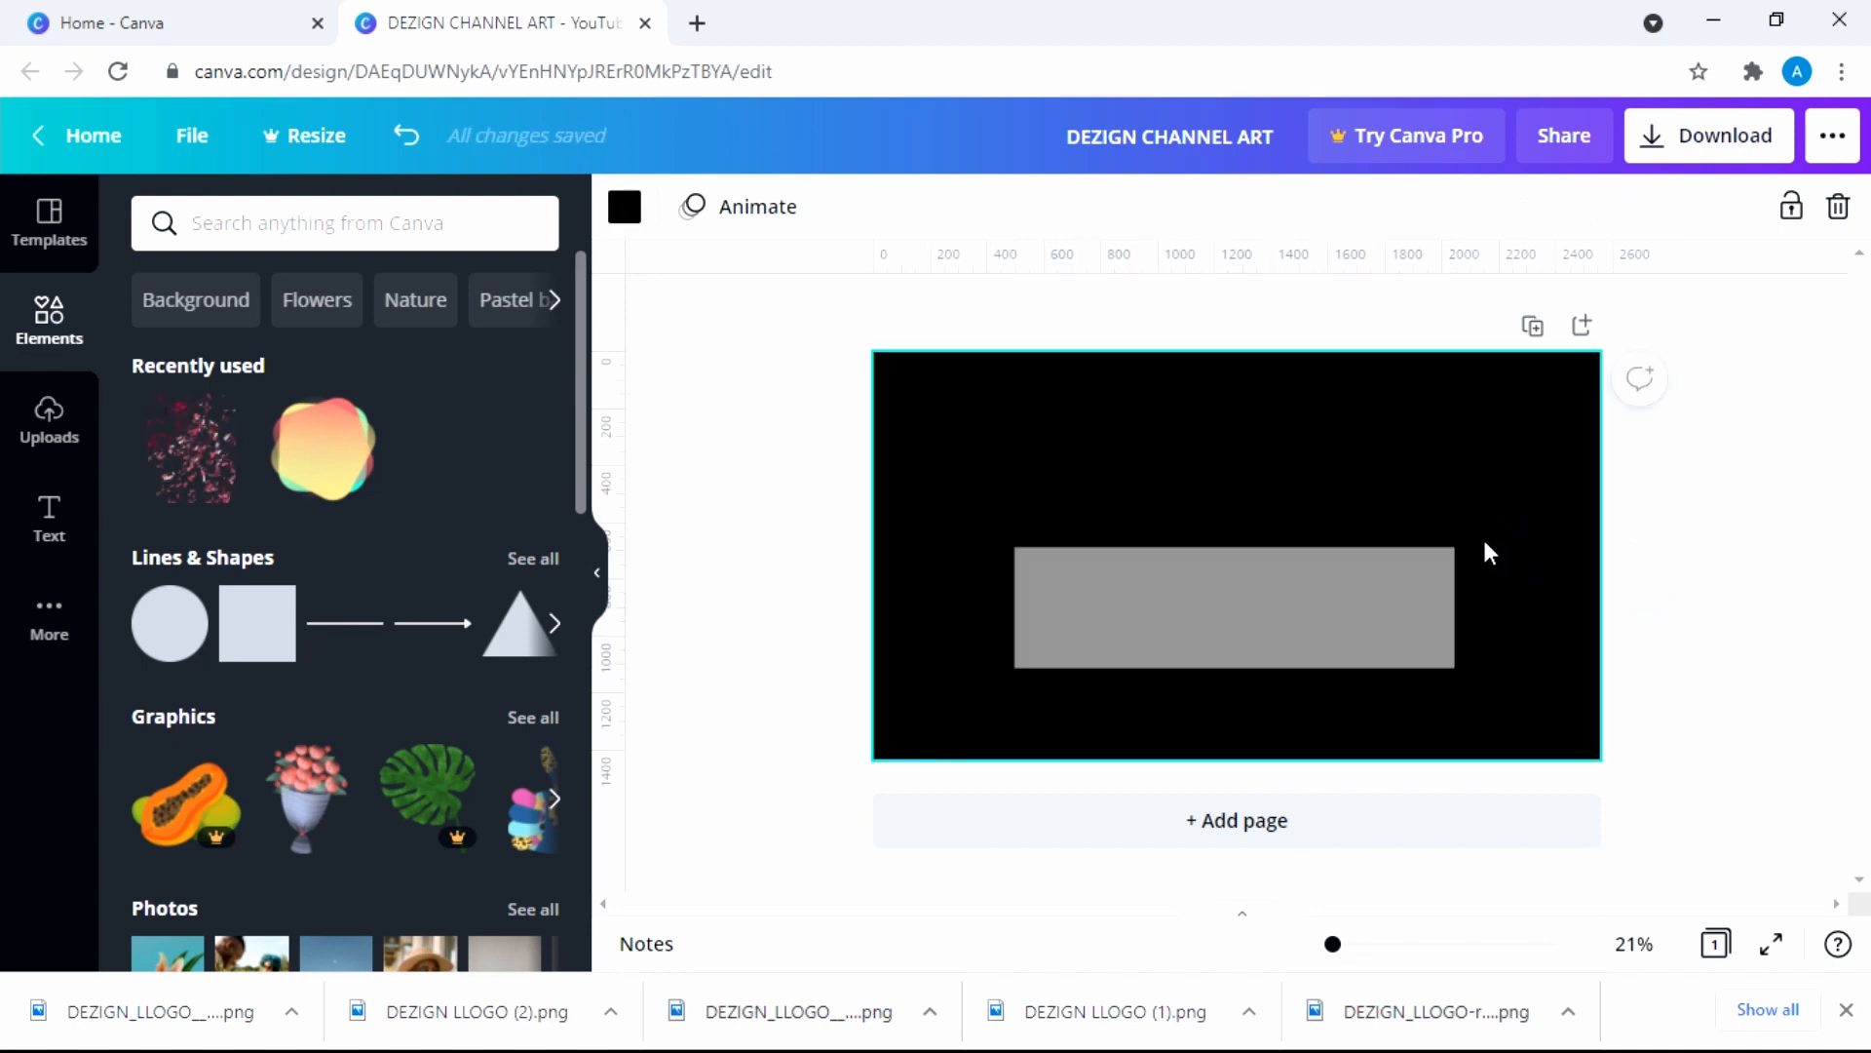
pyautogui.moveTo(1336, 576); pyautogui.dragTo(1339, 534)
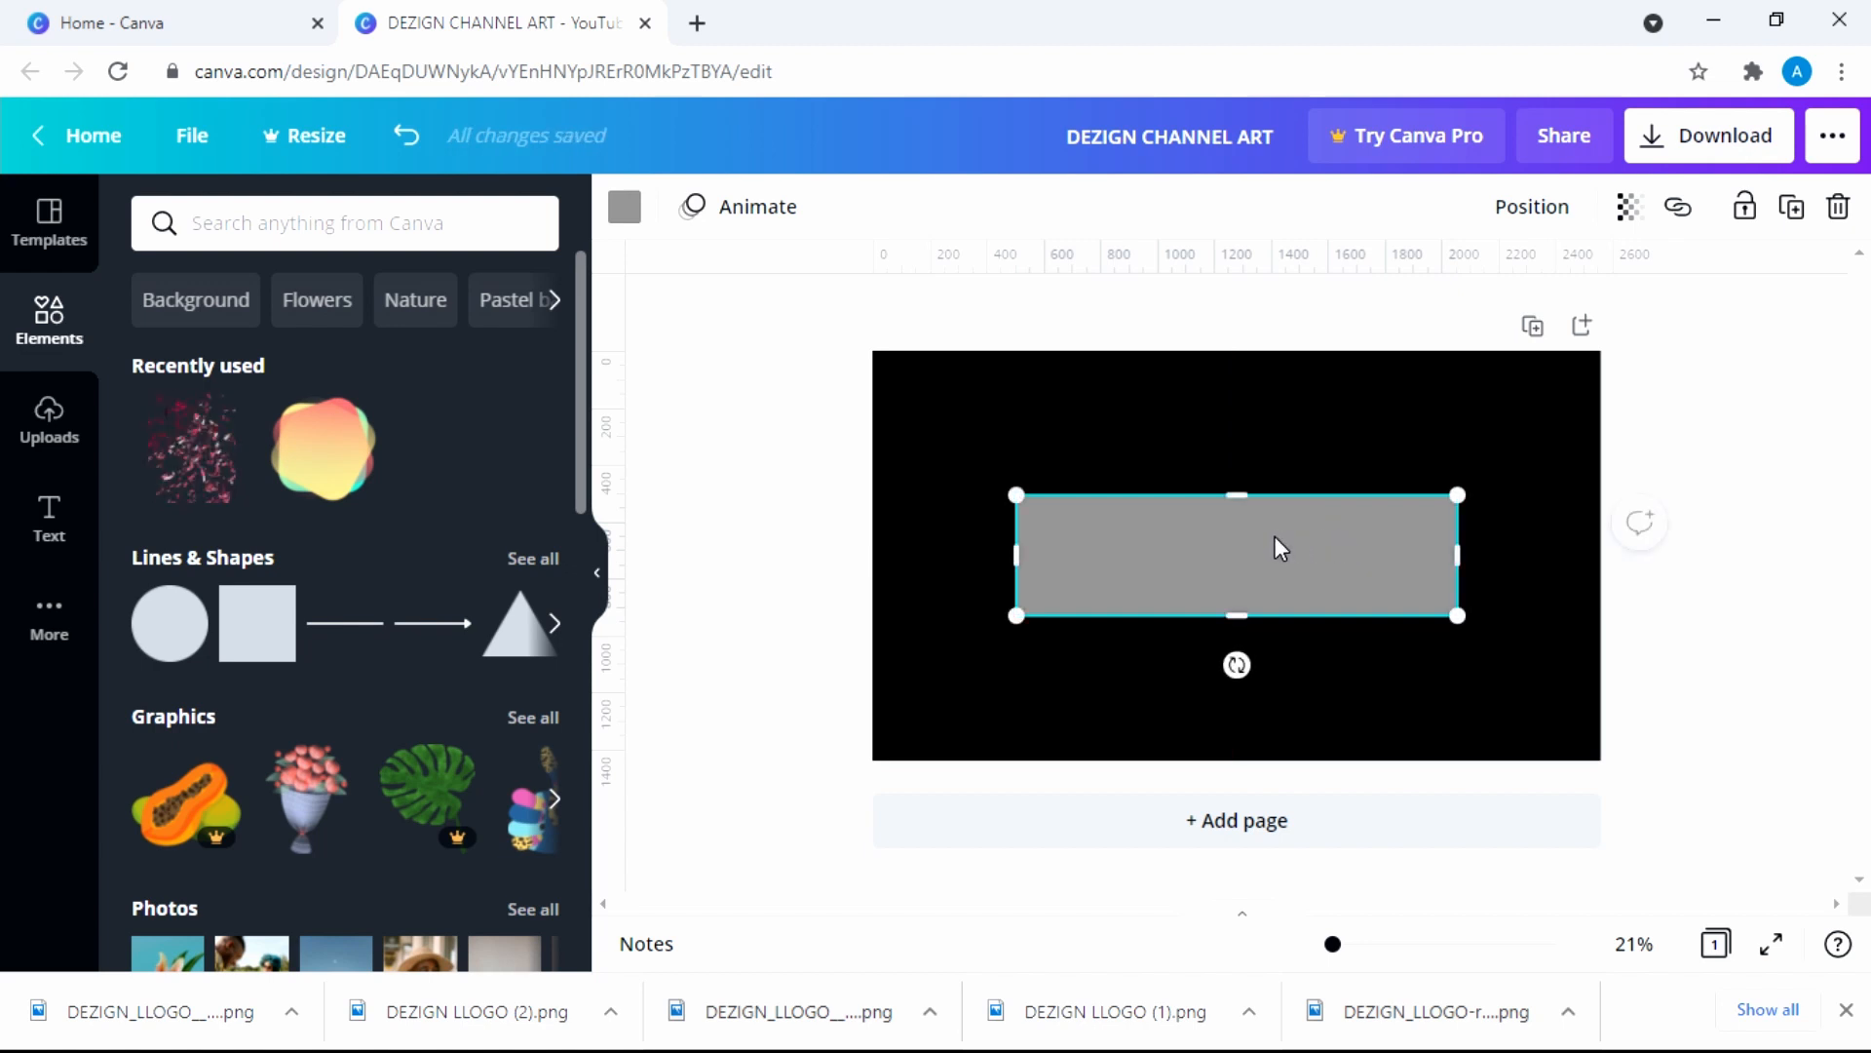
pyautogui.click(1205, 441)
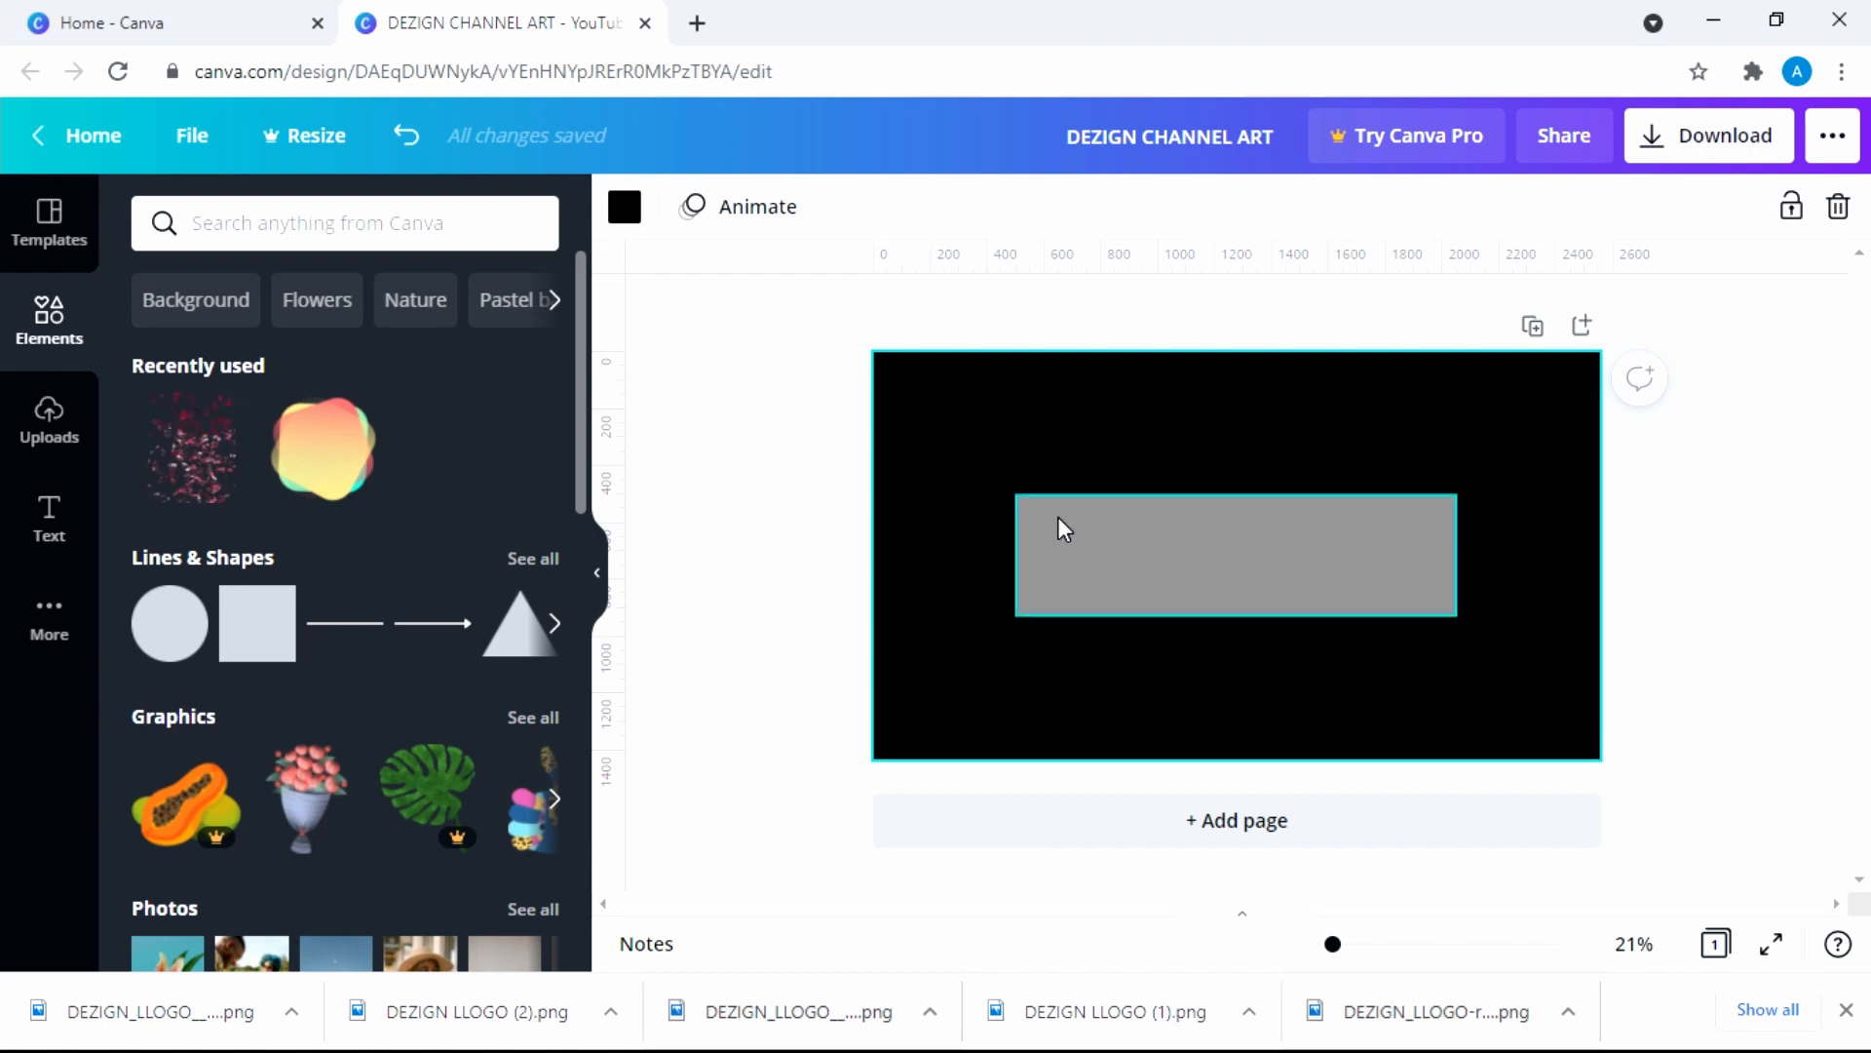
# Add a second square over the grey rectangle, filled with bright violet at a transparency of 52
pyautogui.moveTo(261, 634); pyautogui.dragTo(1160, 519)
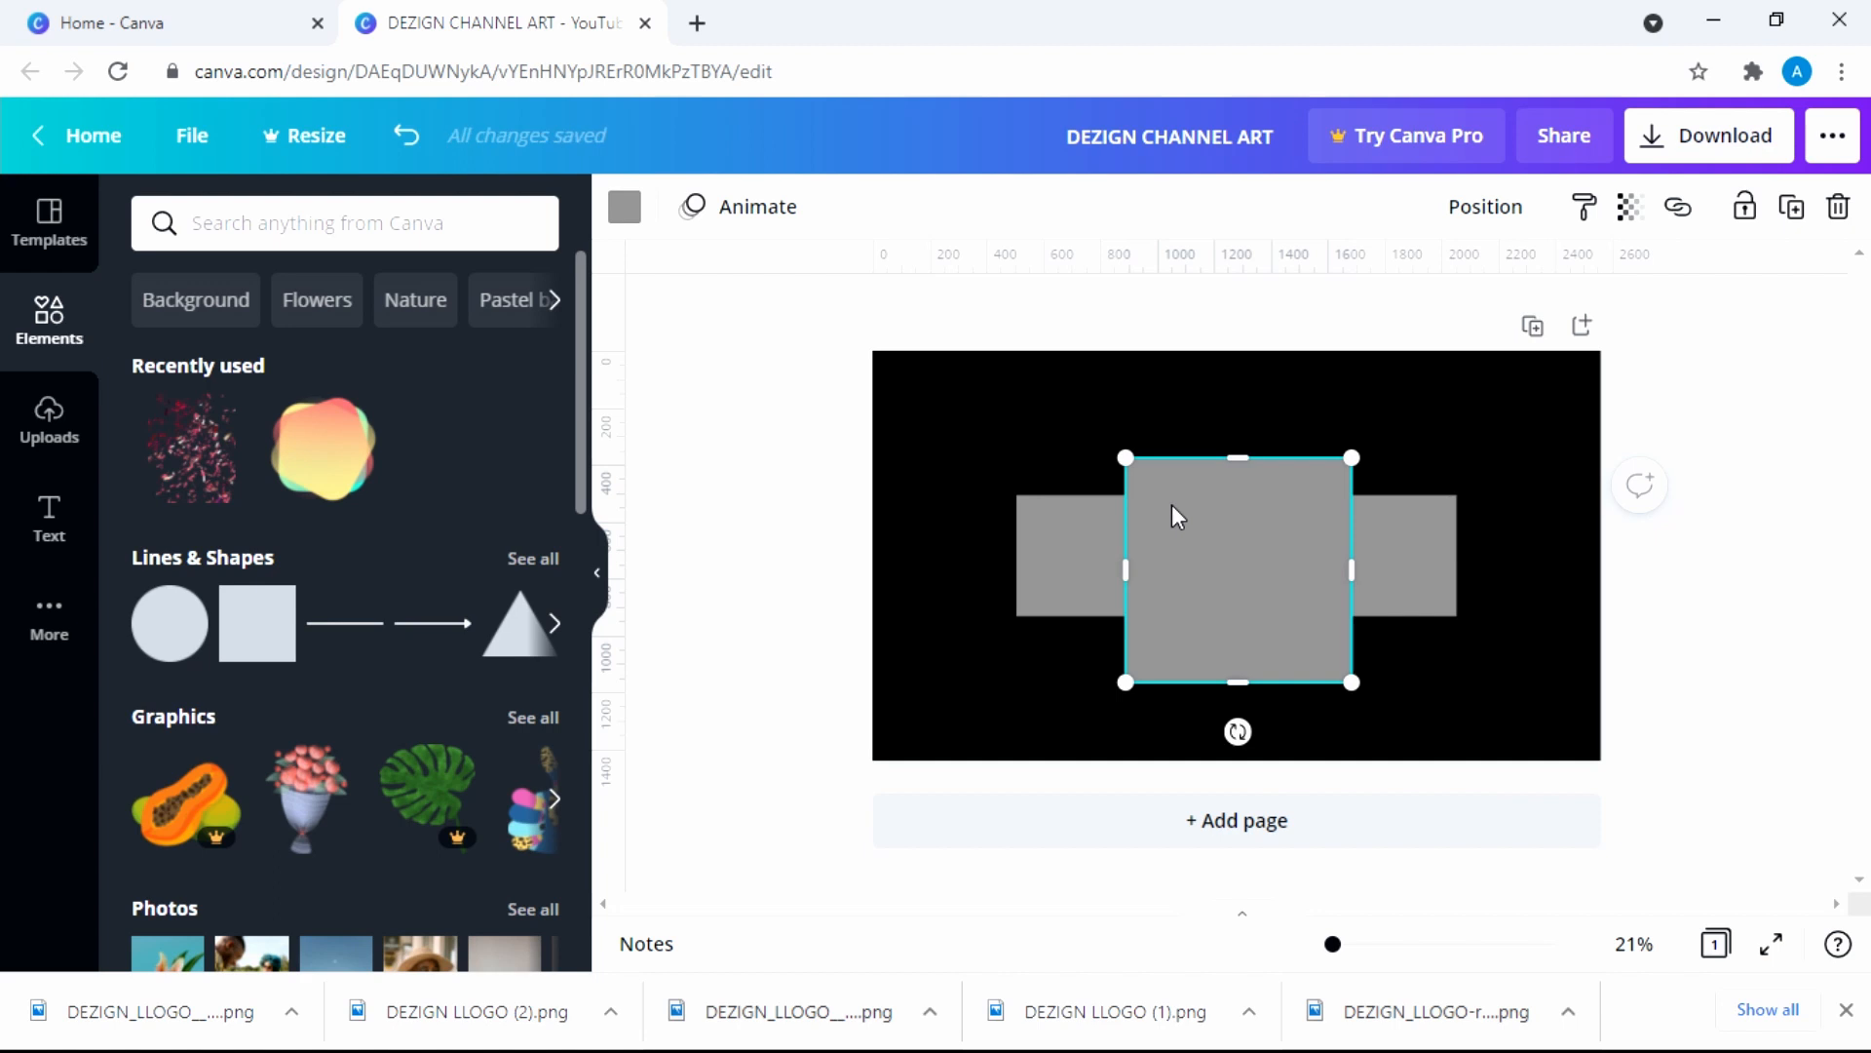
pyautogui.click(624, 207)
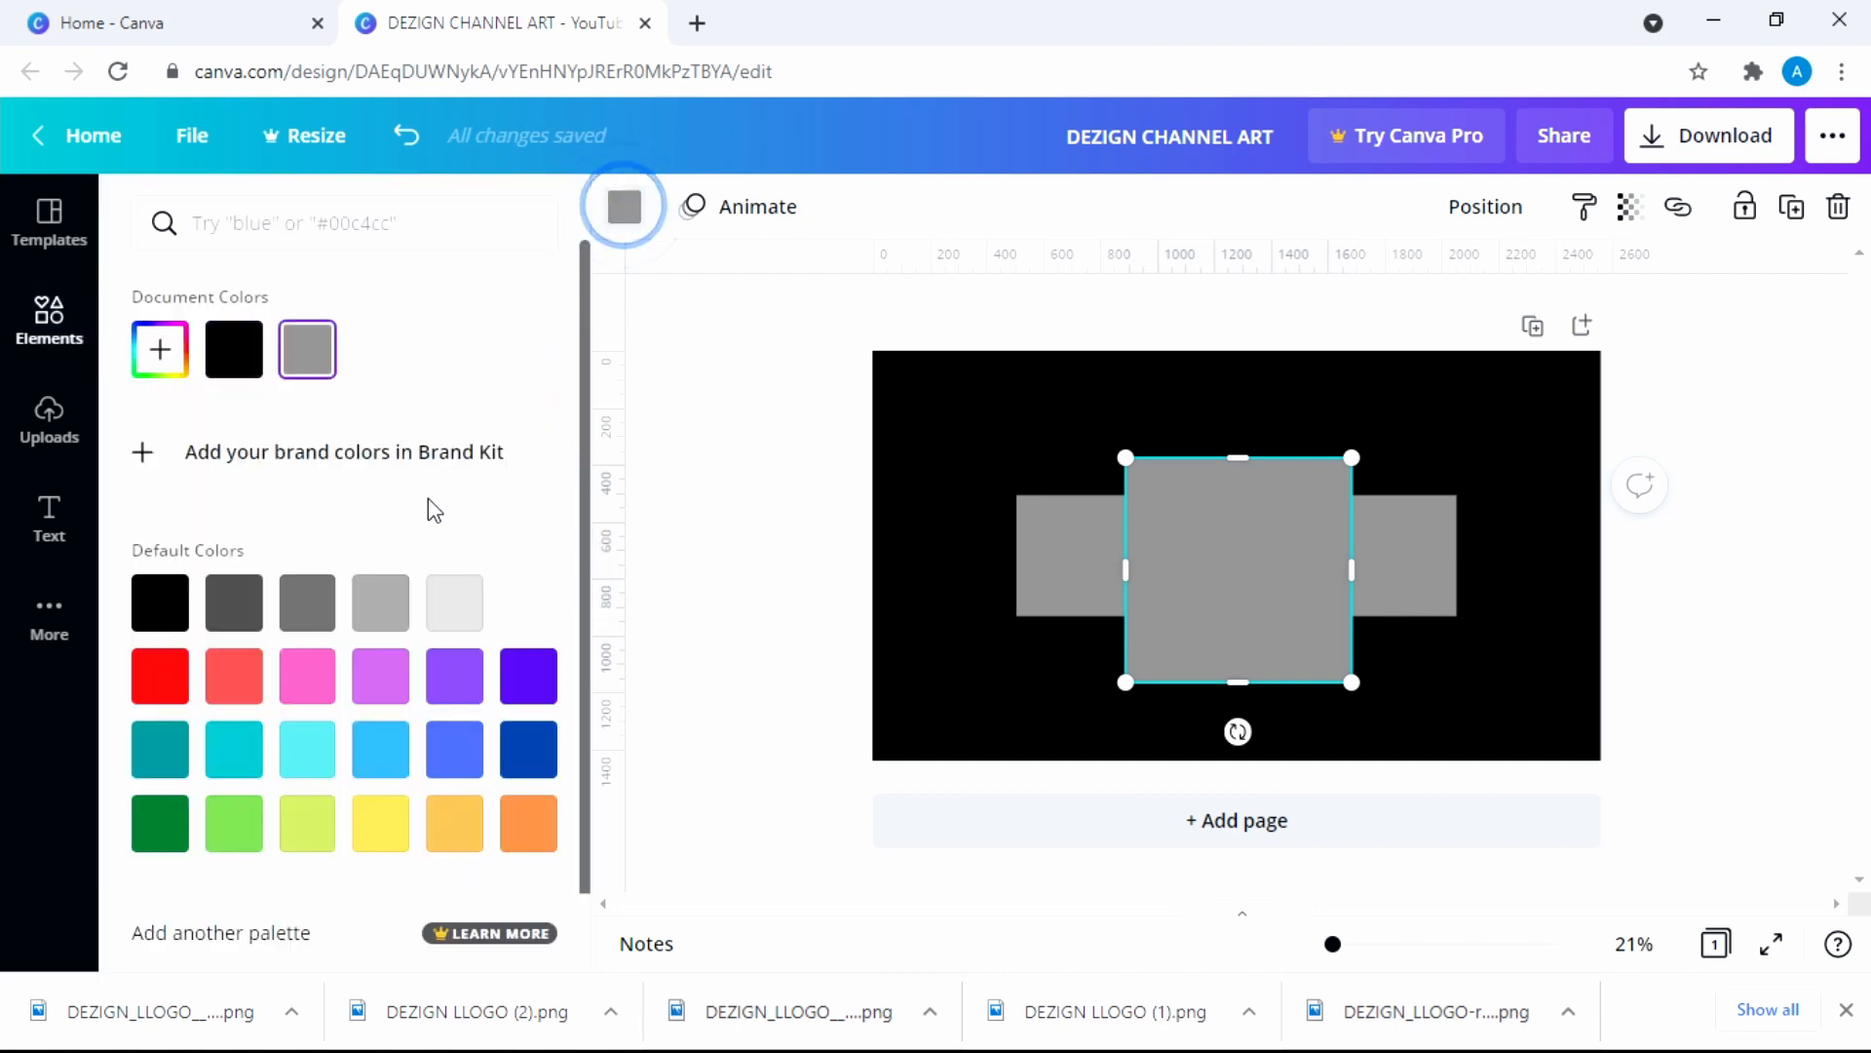
pyautogui.click(380, 677)
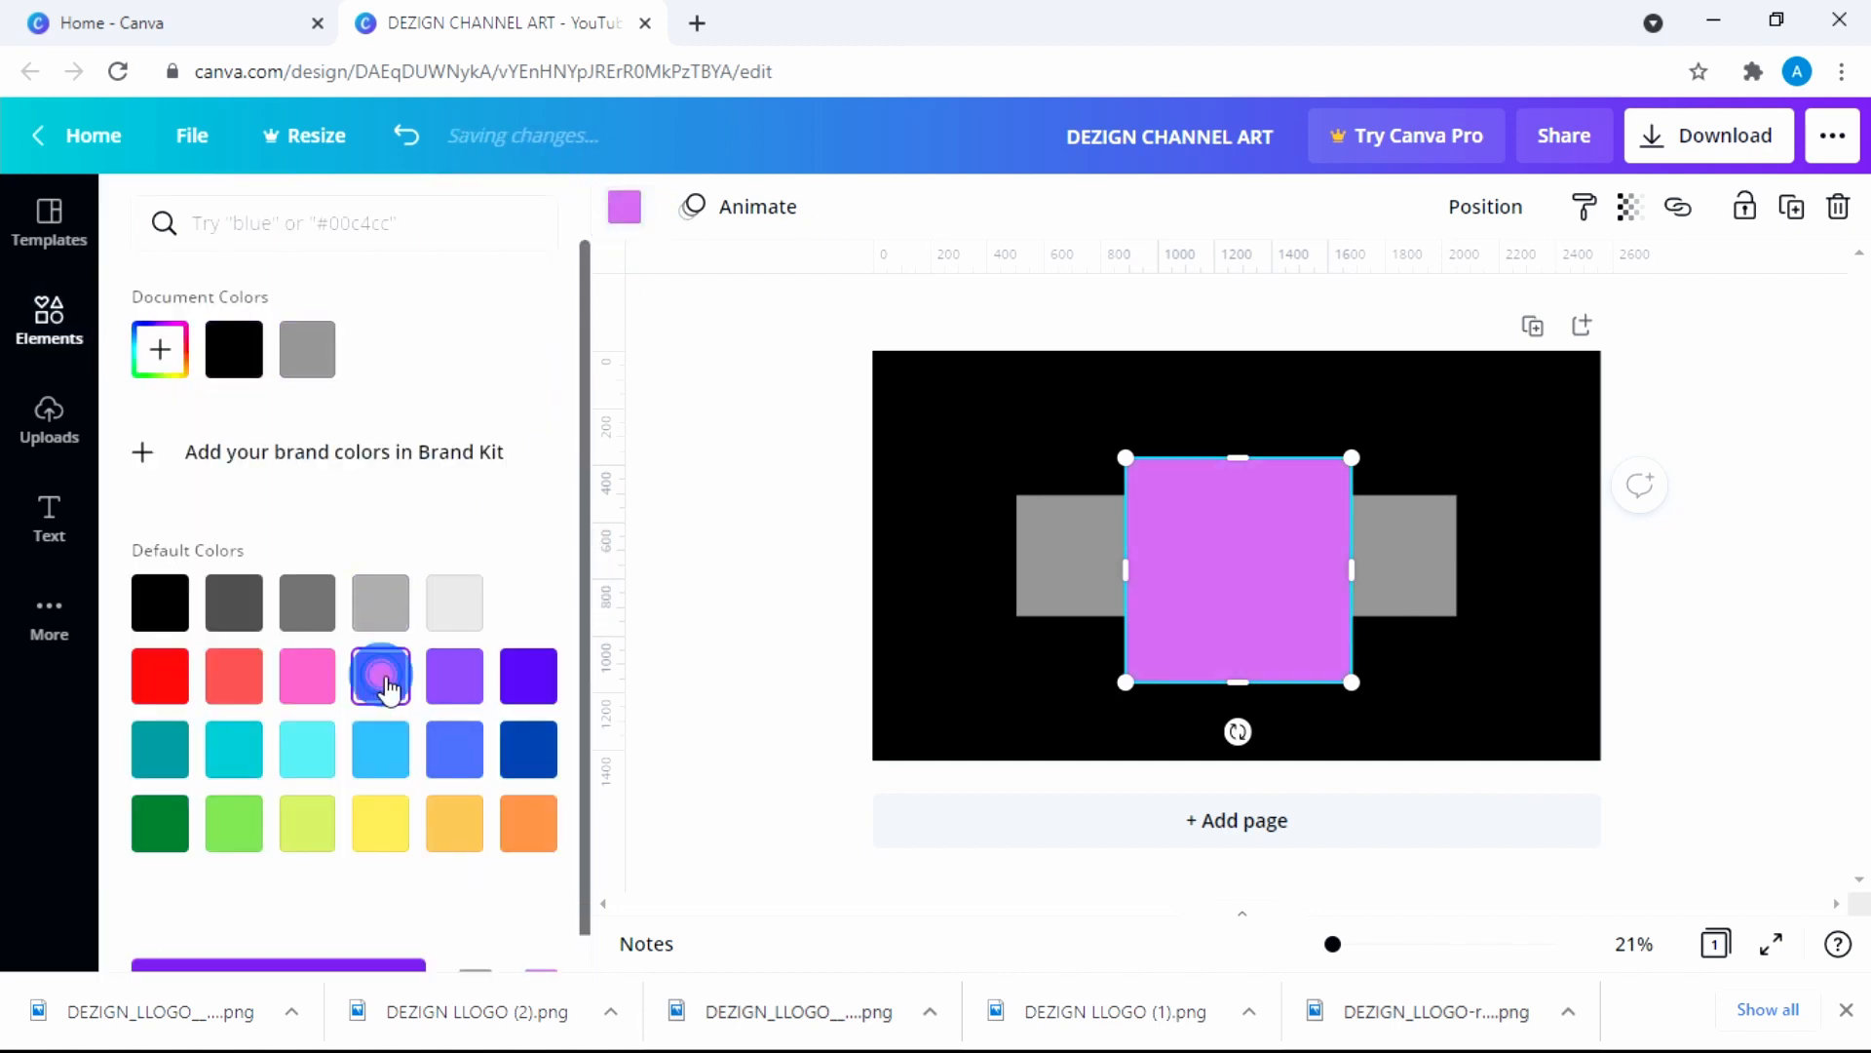
pyautogui.click(525, 692)
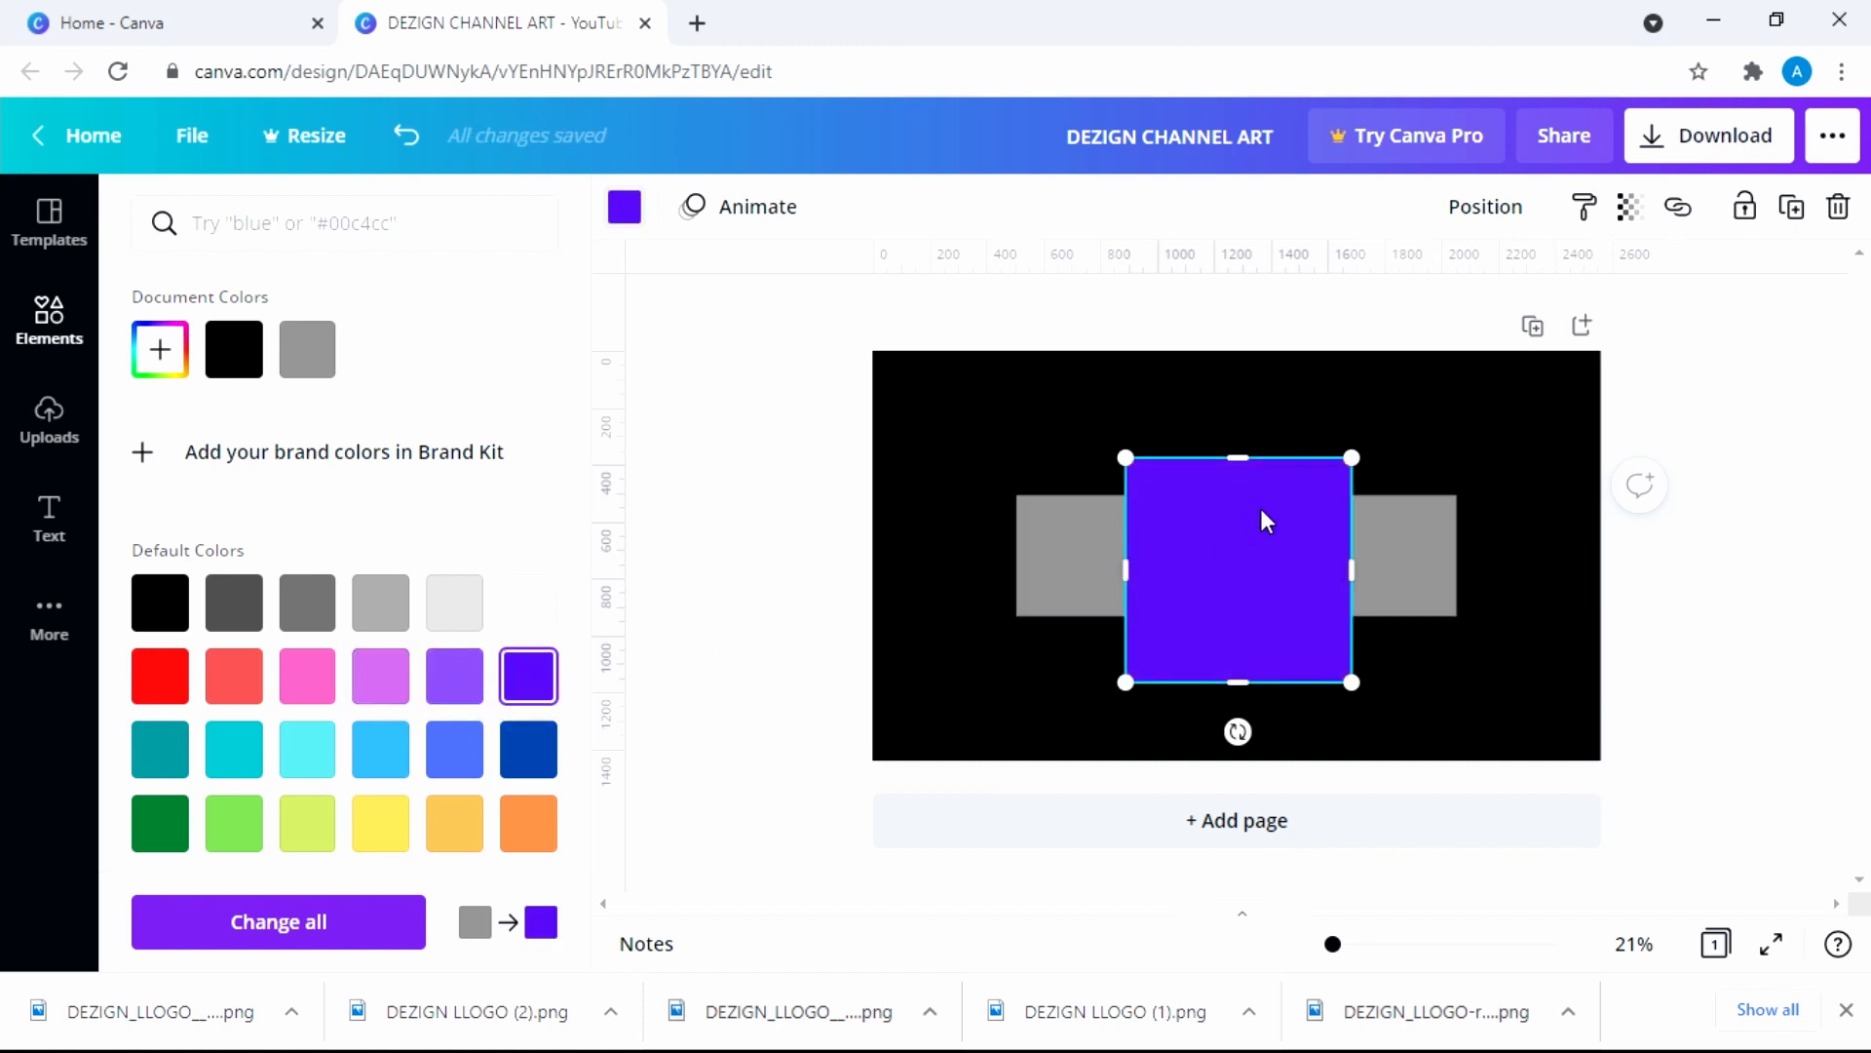
pyautogui.click(1629, 206)
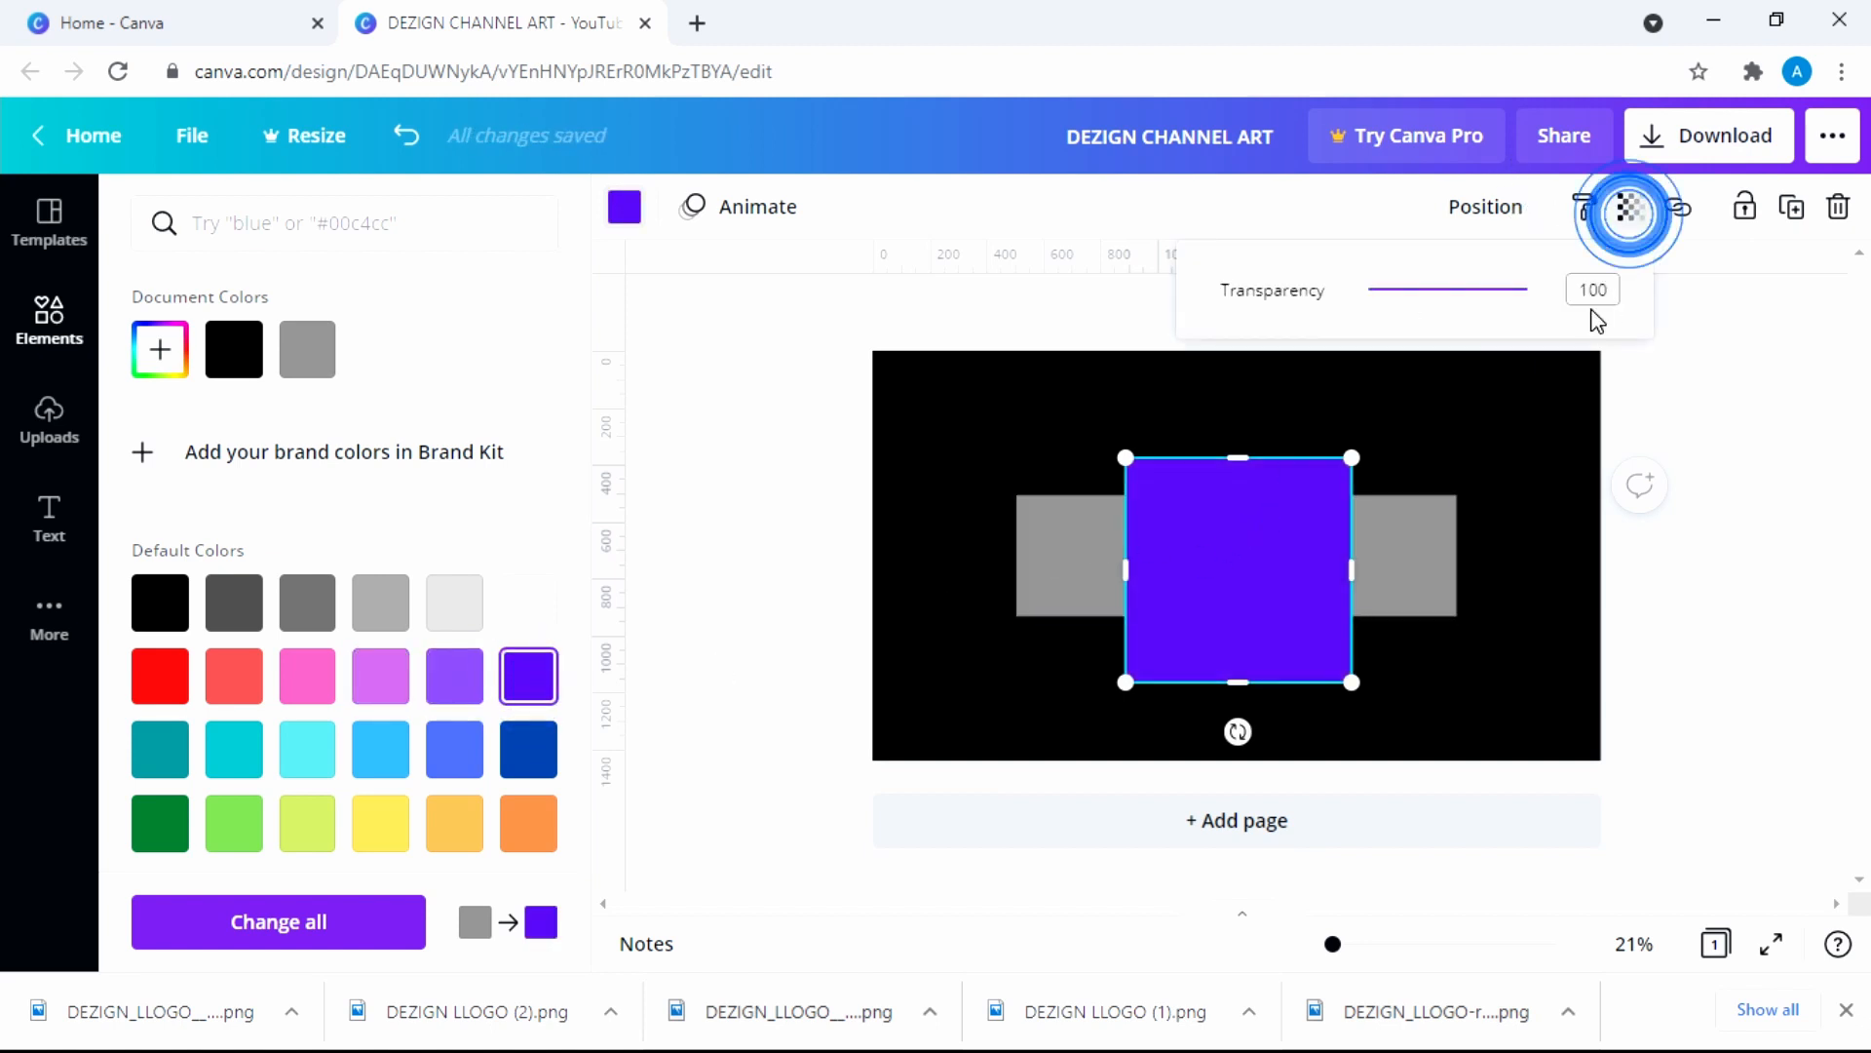
pyautogui.moveTo(1535, 292); pyautogui.dragTo(1460, 310)
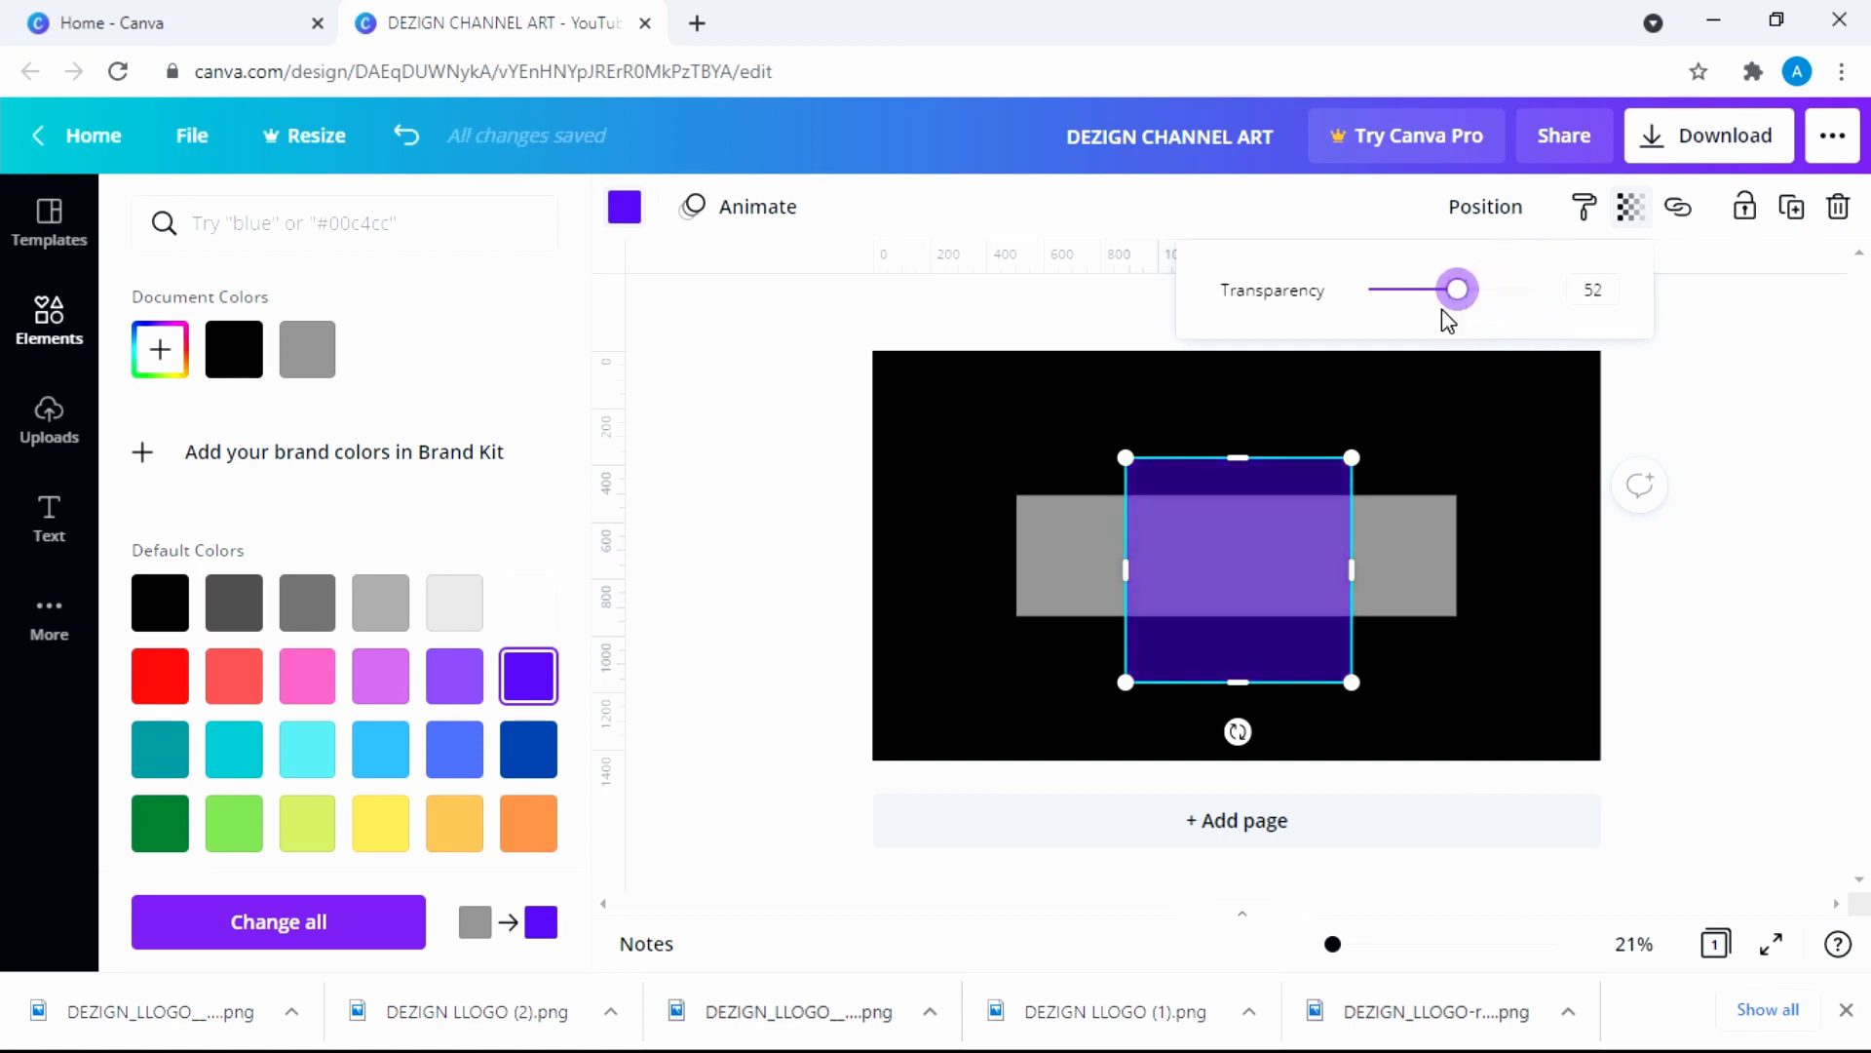
# Match the violet square's height to the grey rectangle, widen it past both ends and centre it over the rectangle
pyautogui.moveTo(1240, 456); pyautogui.dragTo(1239, 491)
pyautogui.moveTo(1236, 682); pyautogui.dragTo(1231, 624)
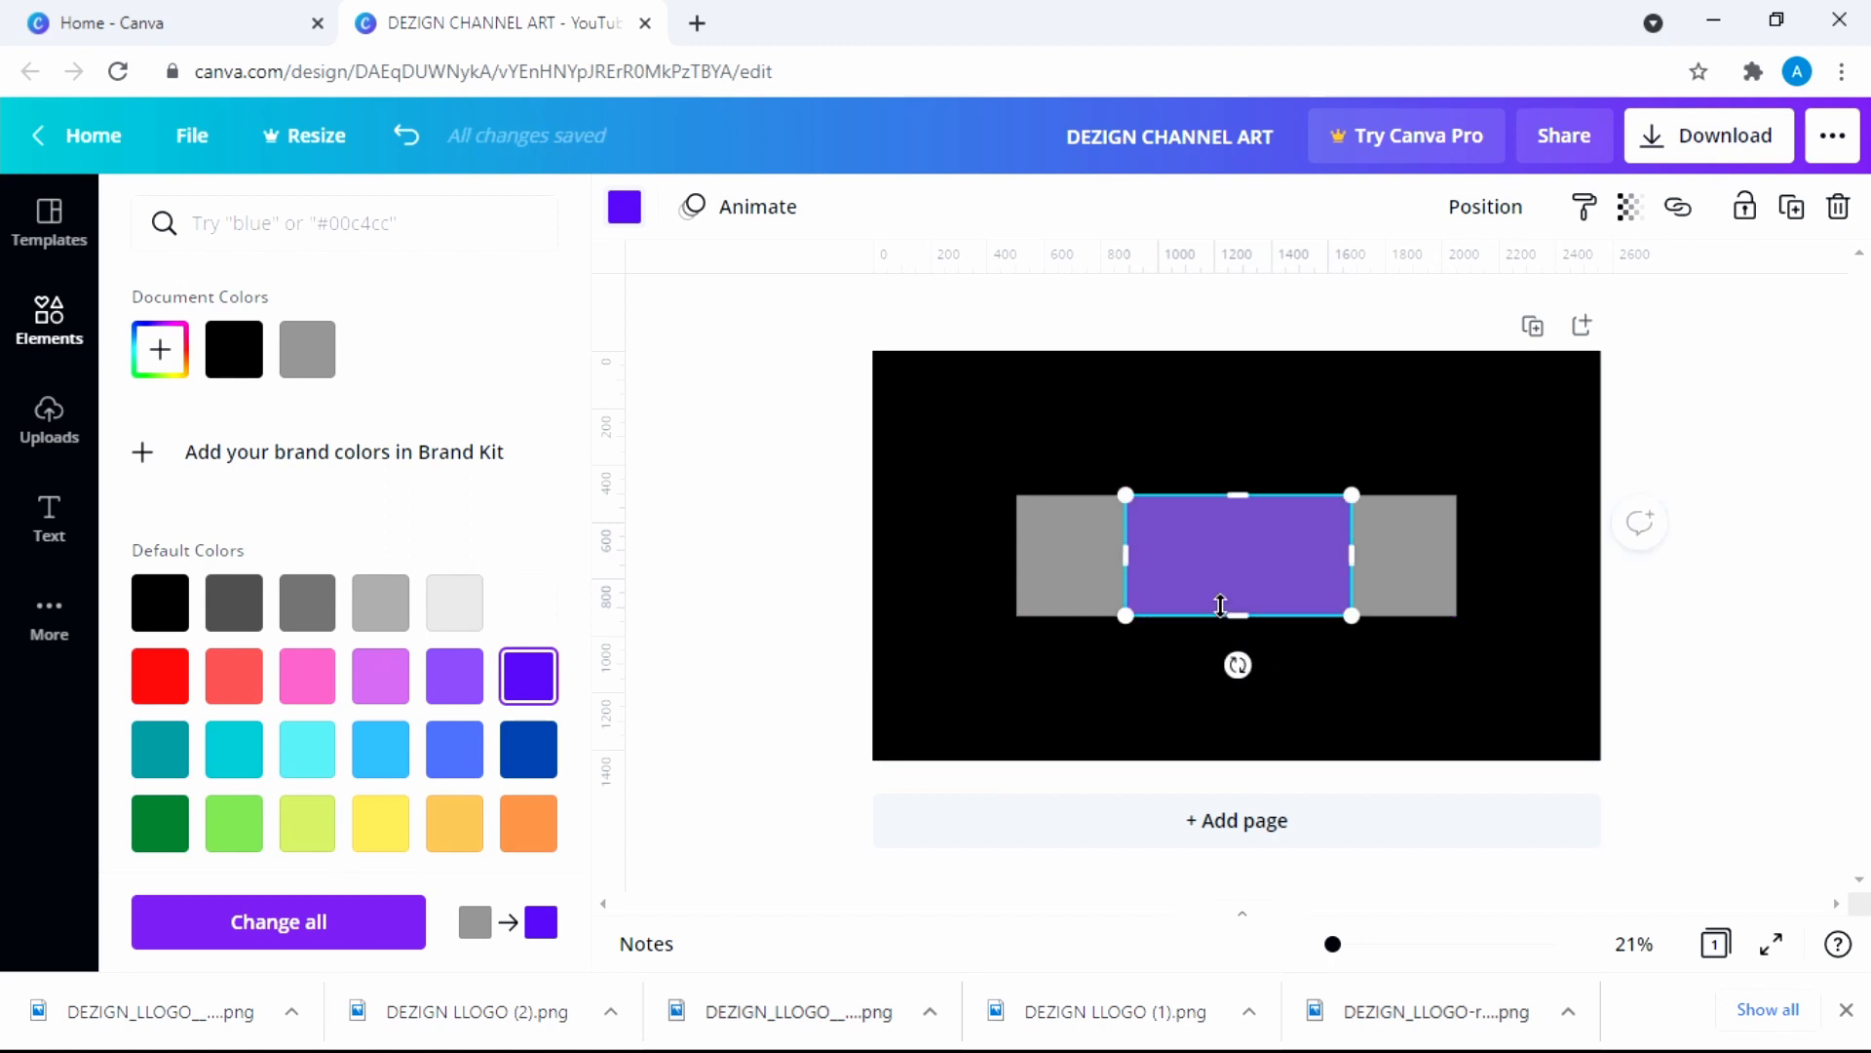
pyautogui.moveTo(1124, 558); pyautogui.dragTo(902, 570)
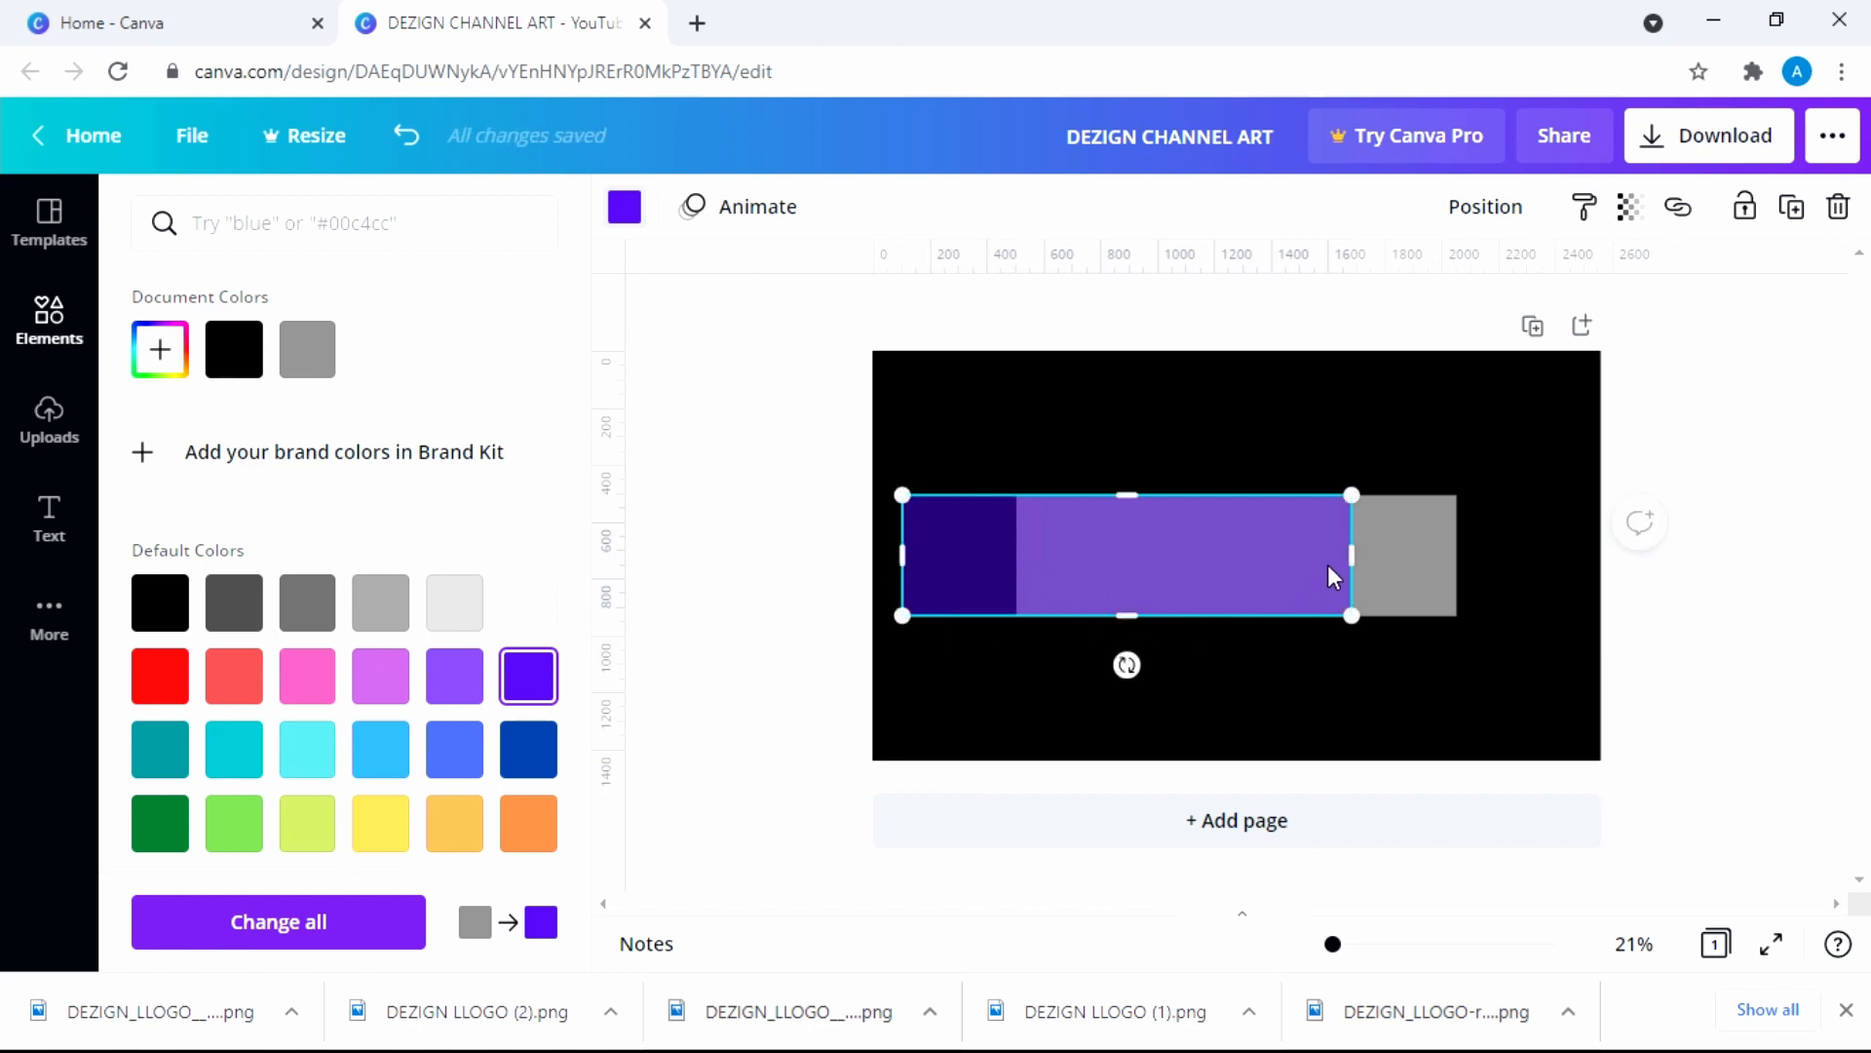
pyautogui.moveTo(1353, 549); pyautogui.dragTo(1432, 553)
pyautogui.moveTo(1302, 550); pyautogui.dragTo(1374, 557)
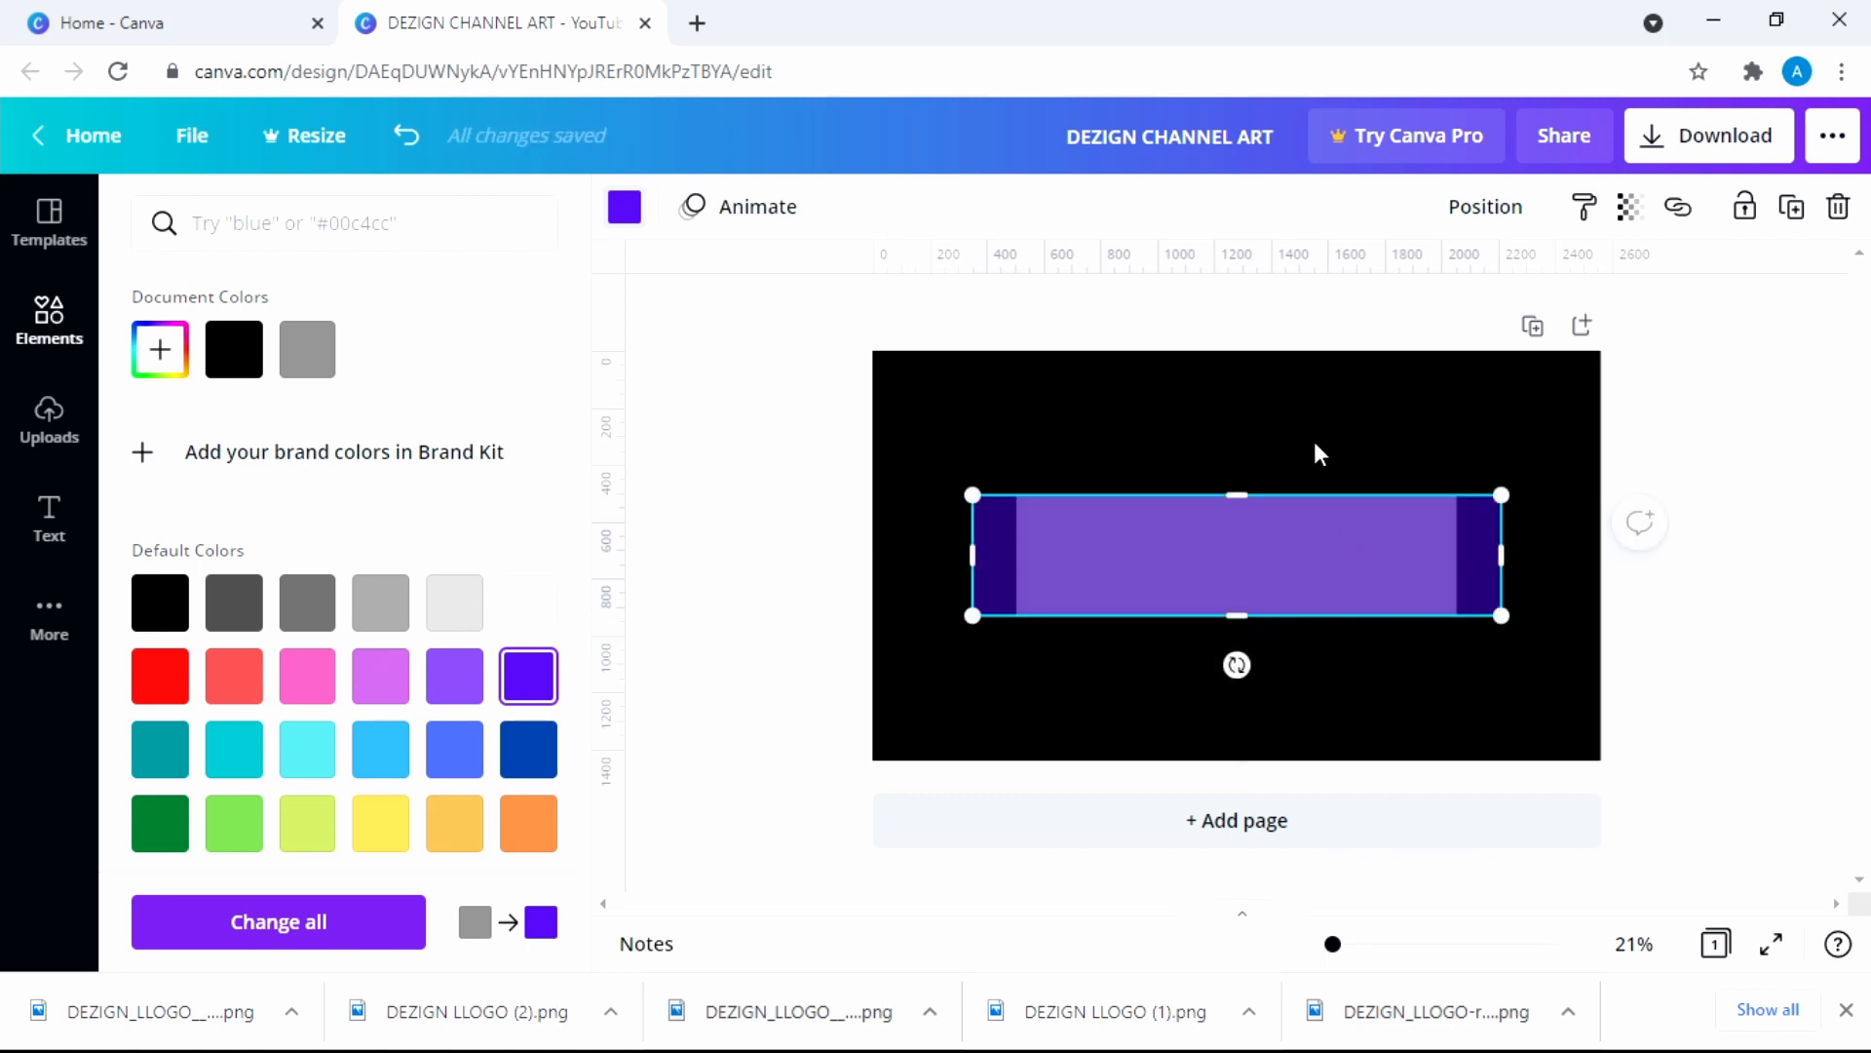
pyautogui.click(1313, 438)
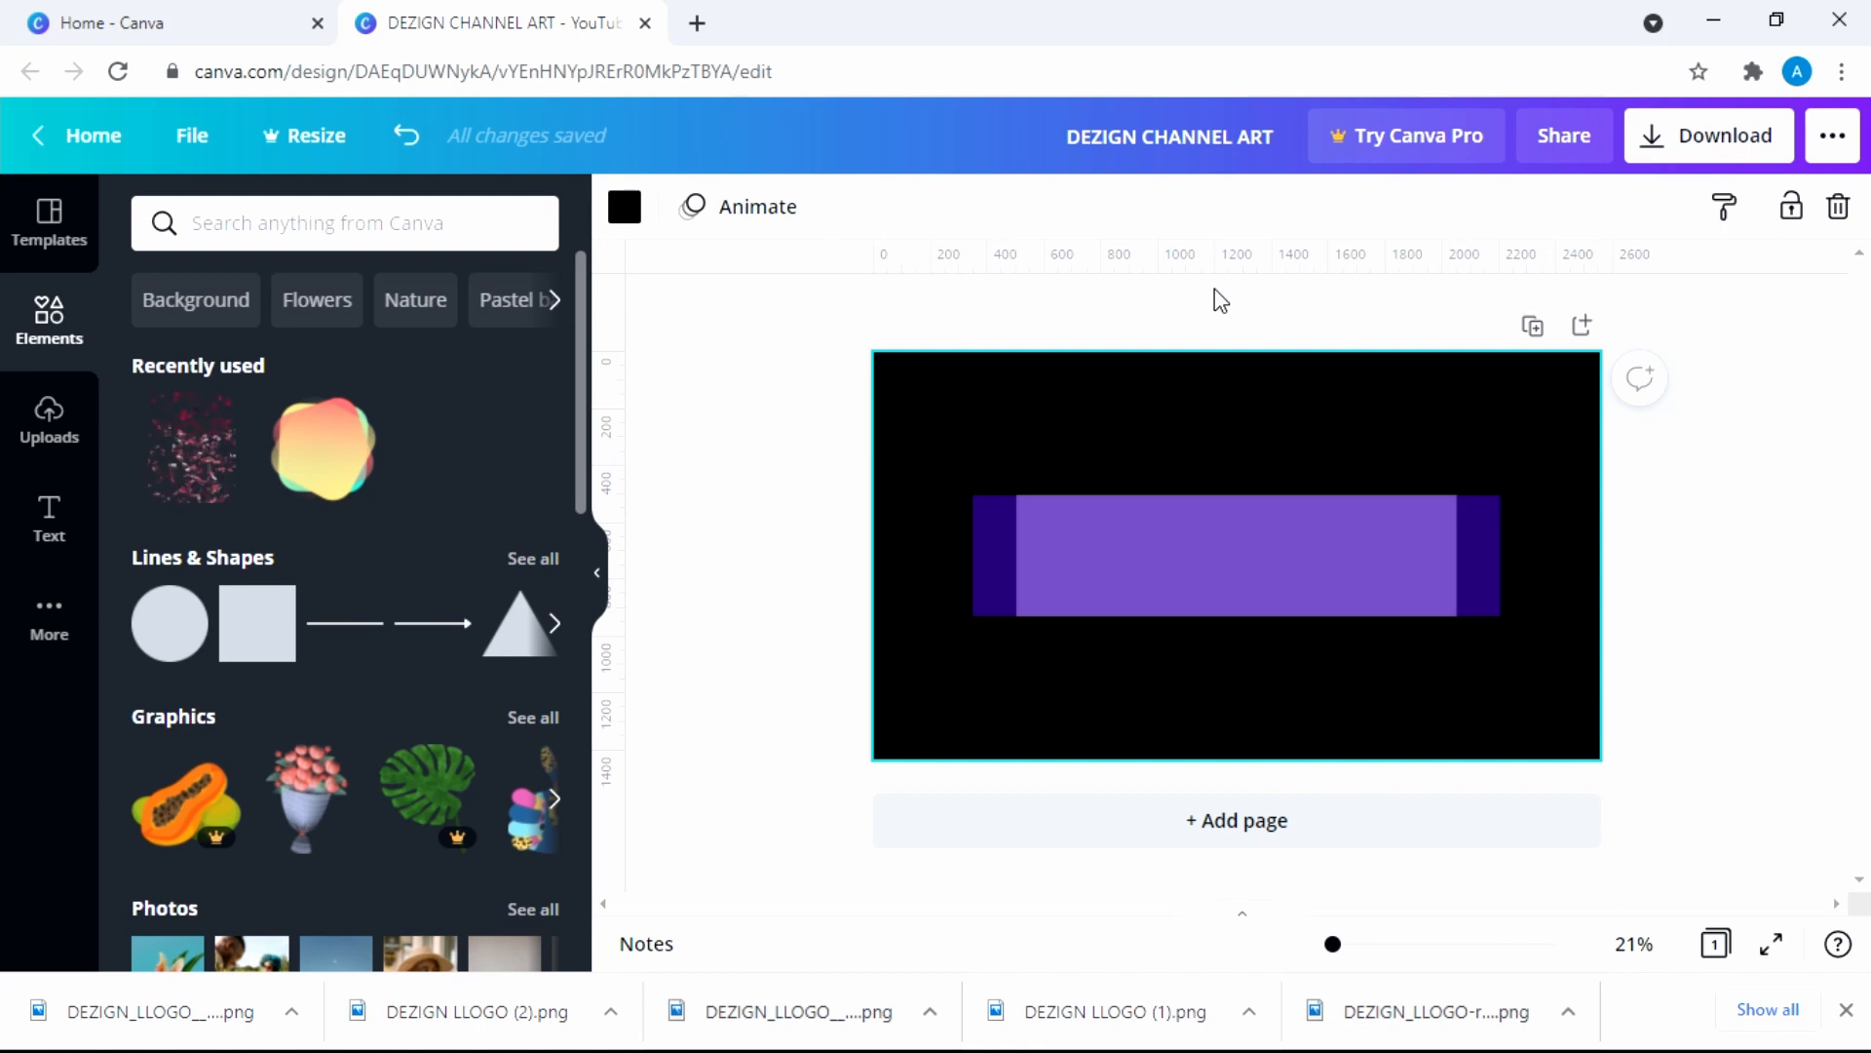
# Place horizontal ruler guides along the upper and lower edges of the two stacked rectangles
pyautogui.moveTo(1216, 267); pyautogui.dragTo(1238, 494)
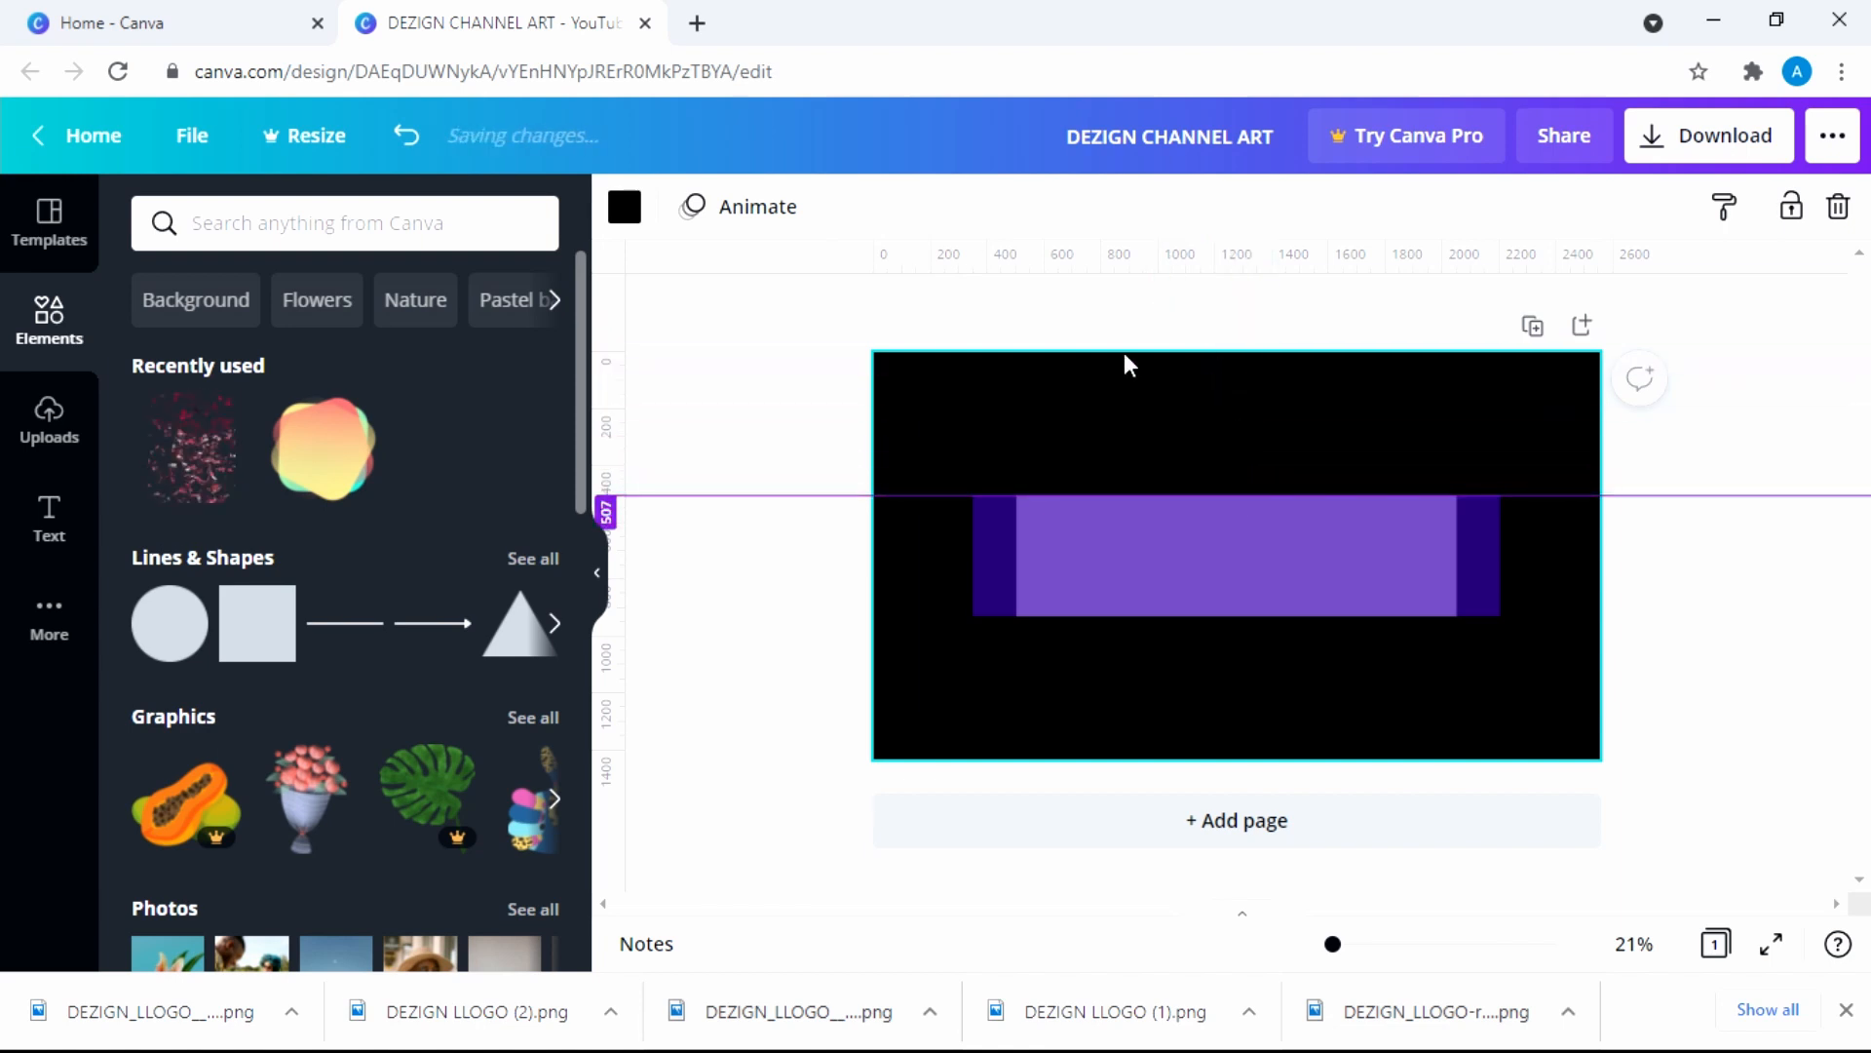
pyautogui.moveTo(1128, 267); pyautogui.dragTo(1165, 617)
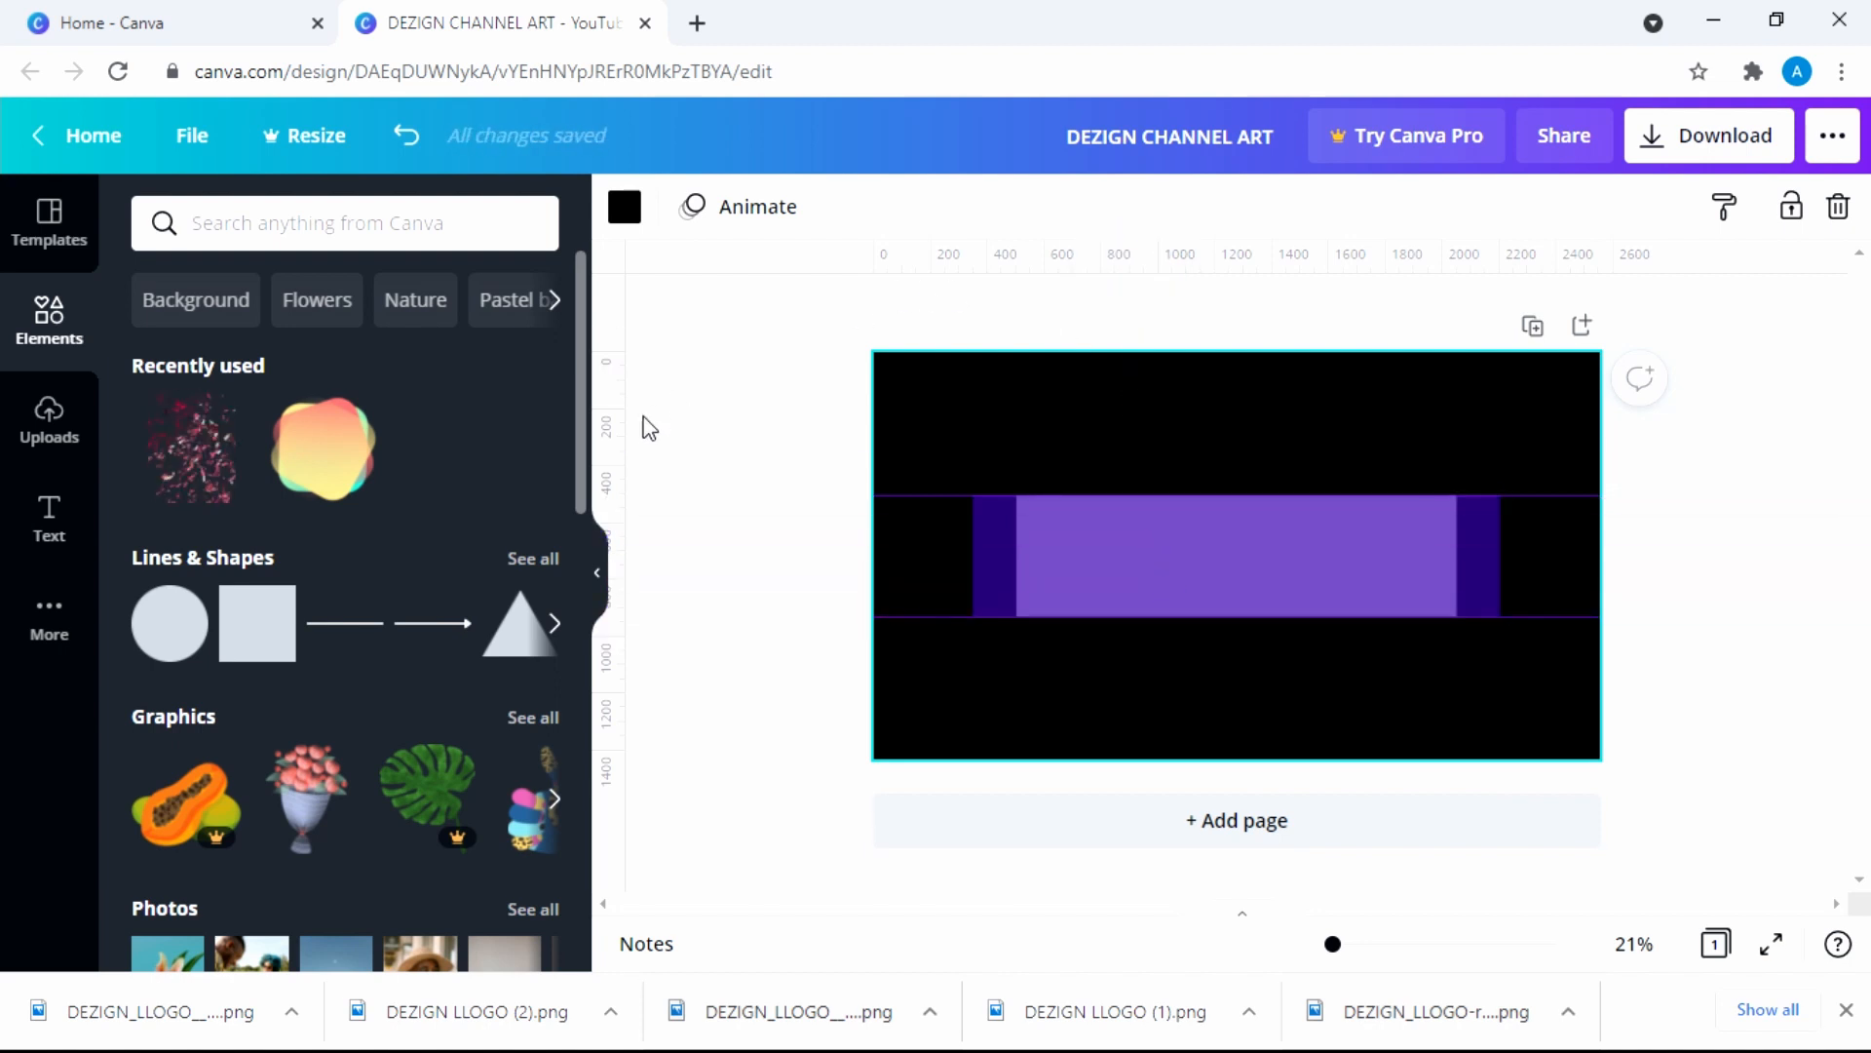
# Place four vertical ruler guides along both ends of the violet rectangle and both ends of the narrower rectangle inside it
pyautogui.moveTo(625, 400); pyautogui.dragTo(1502, 414)
pyautogui.moveTo(618, 419); pyautogui.dragTo(1462, 409)
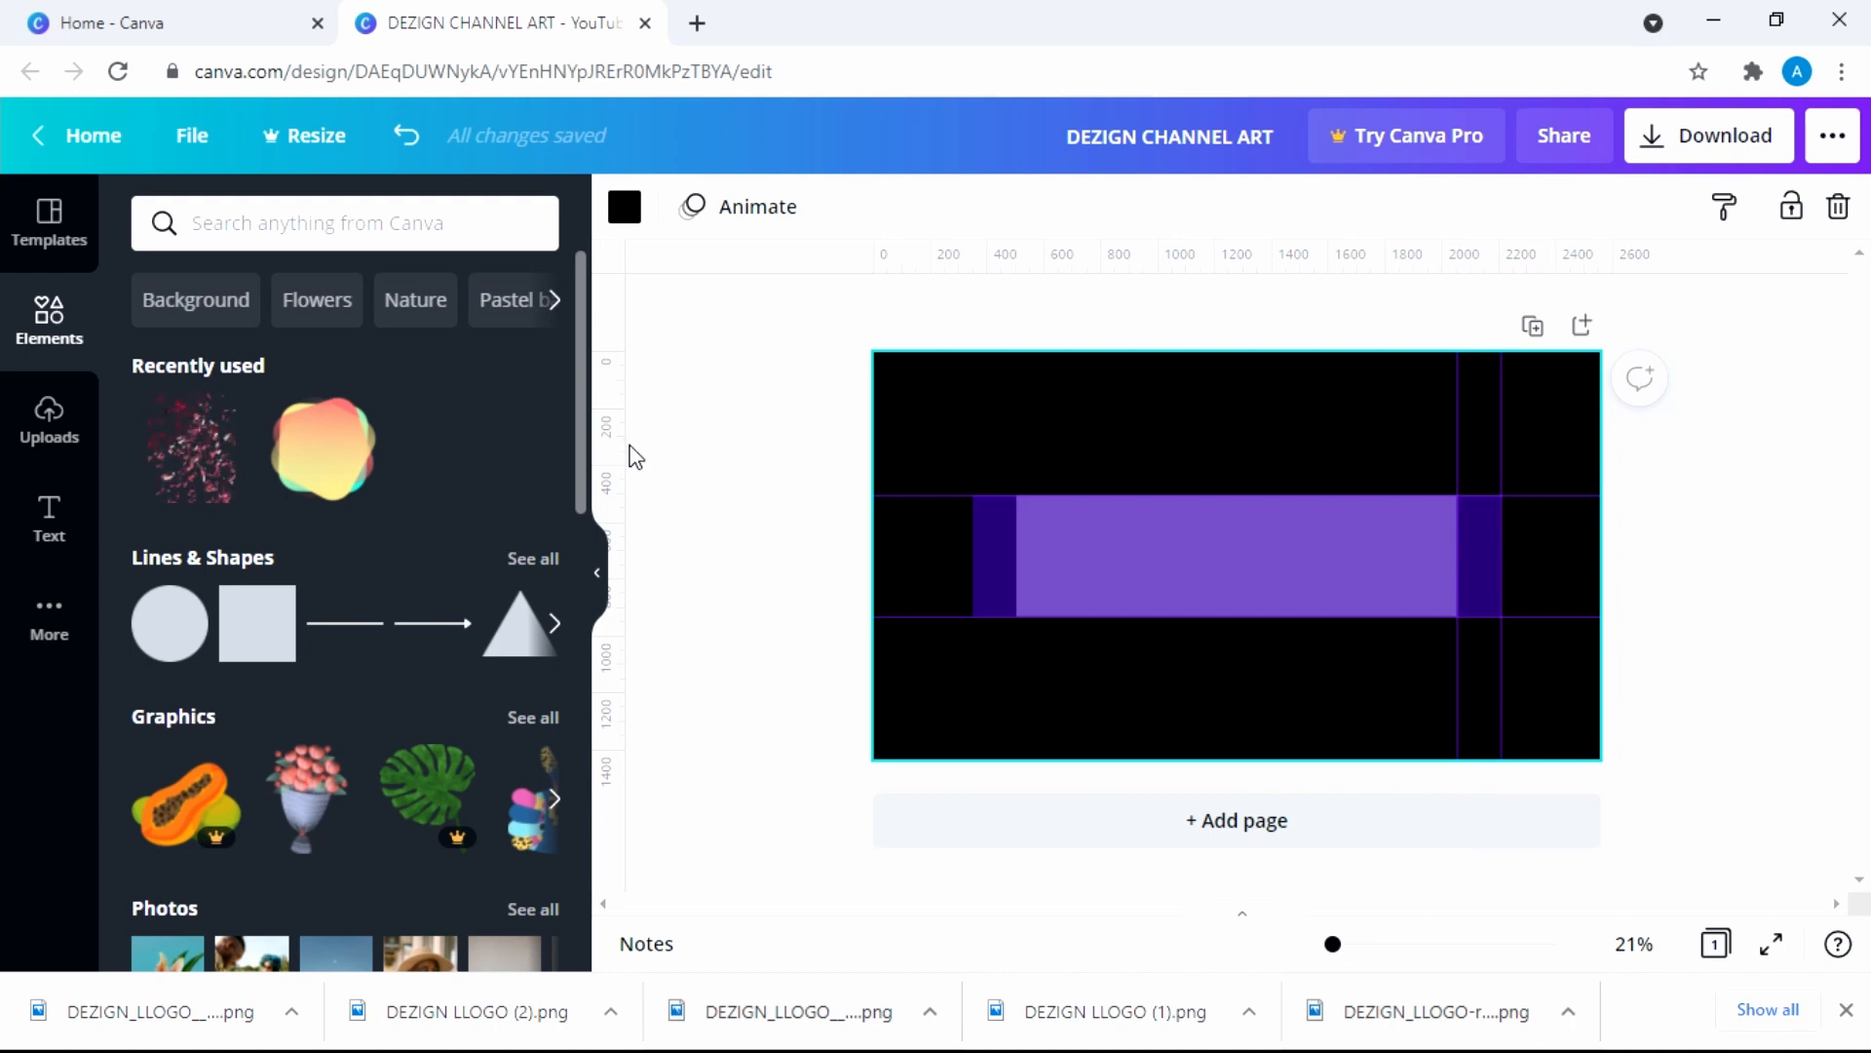
pyautogui.moveTo(621, 445); pyautogui.dragTo(1011, 453)
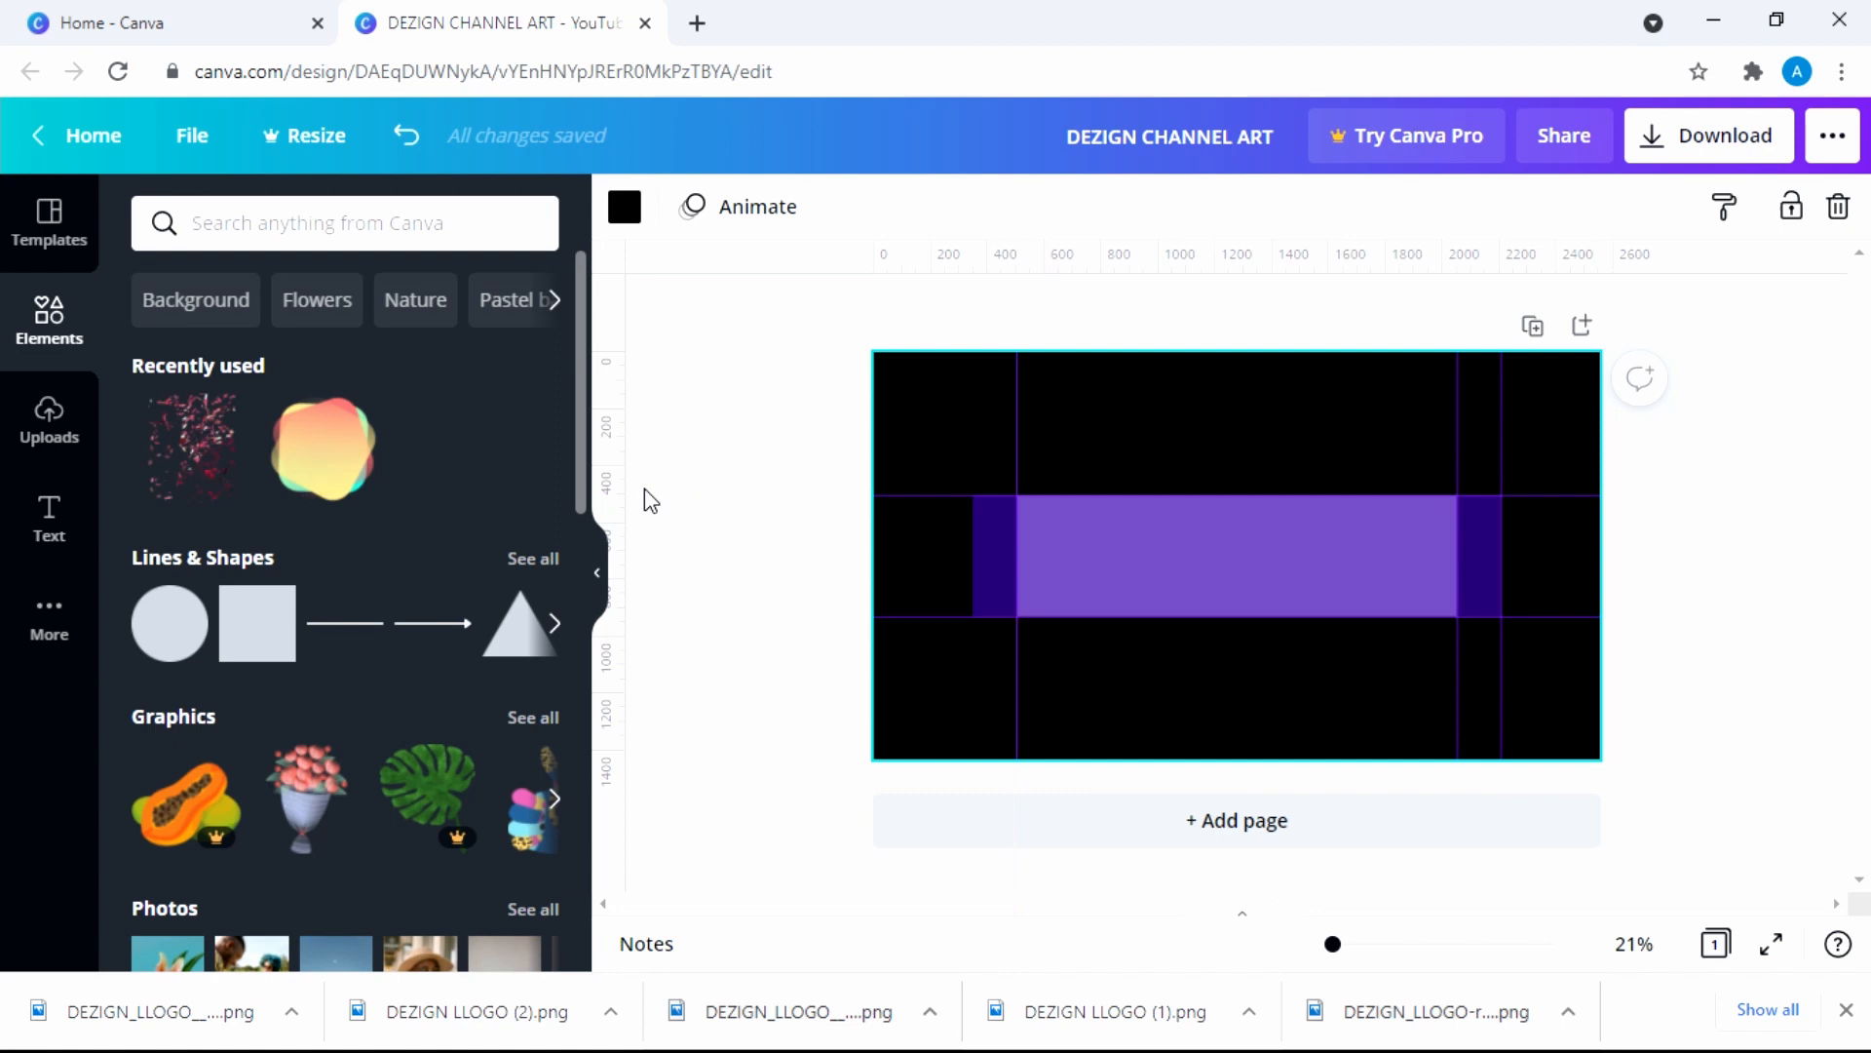
pyautogui.moveTo(623, 478); pyautogui.dragTo(970, 481)
# Delete the two stacked rectangles from the canvas, keeping only the ruler guides
pyautogui.click(1283, 590)
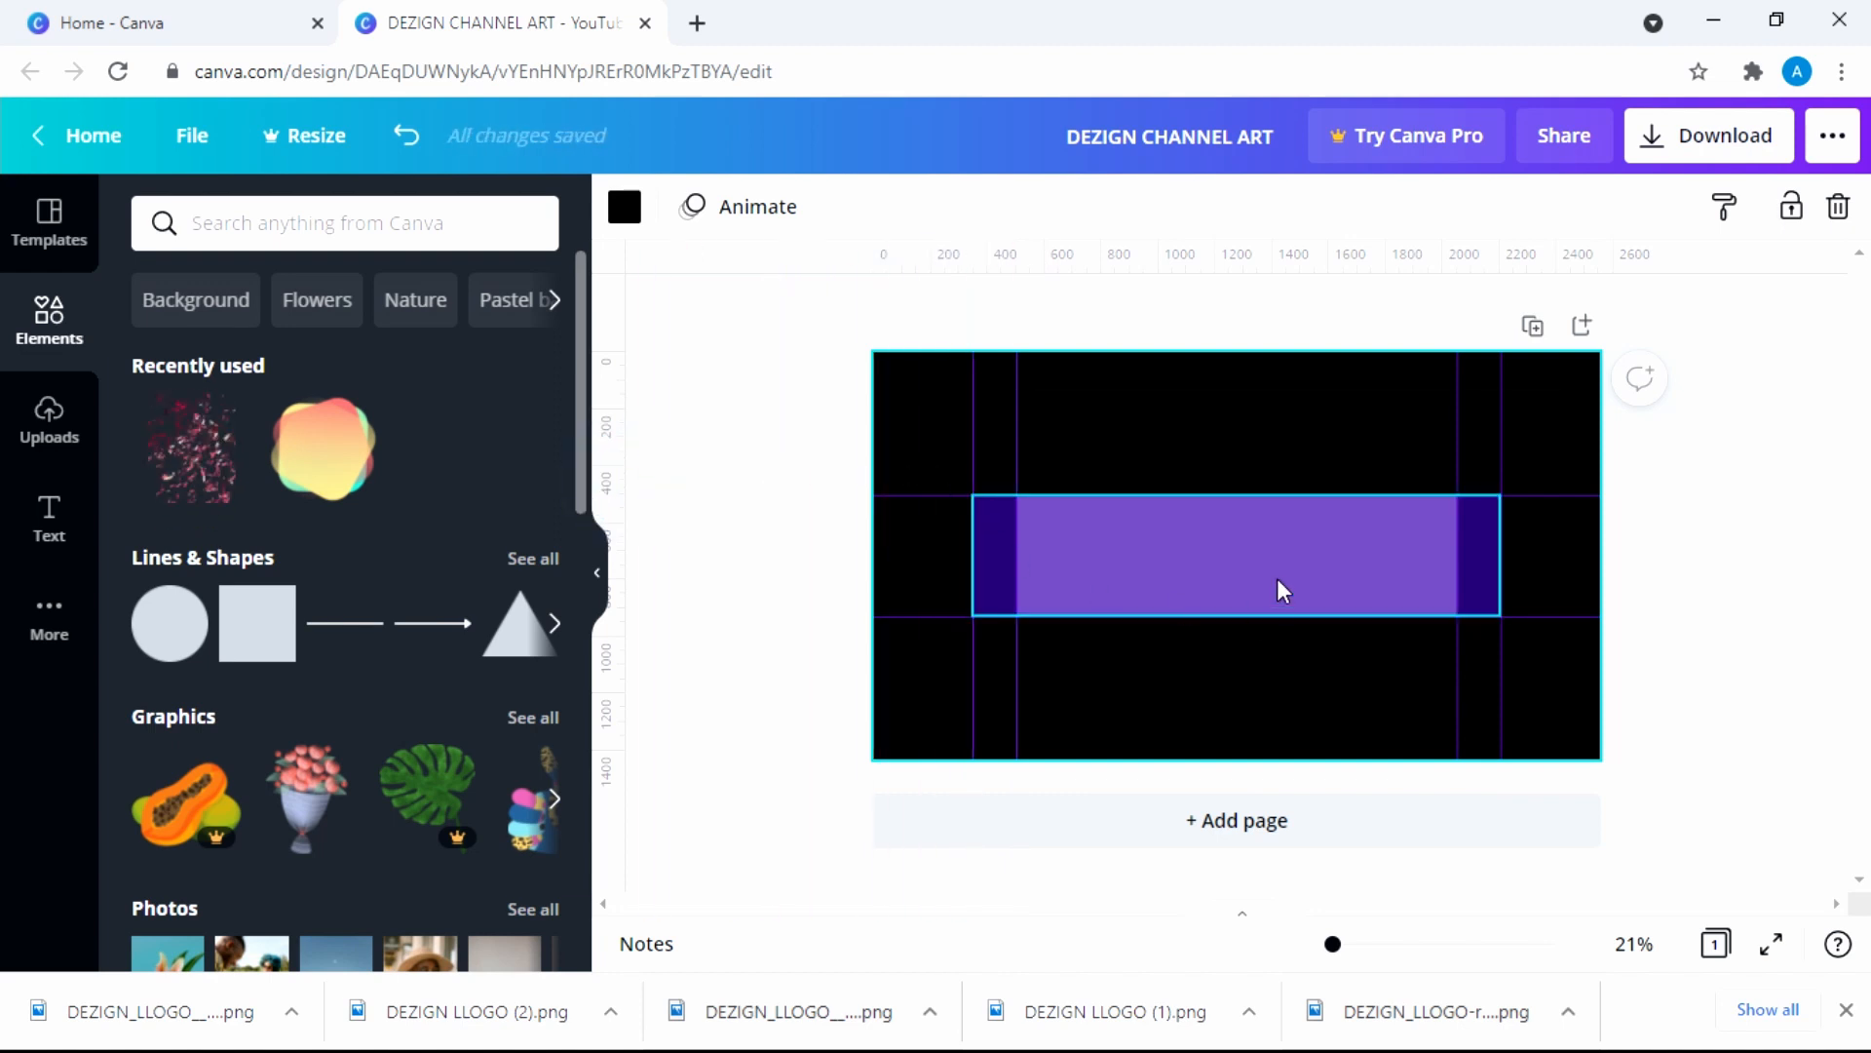
pyautogui.click(1208, 544)
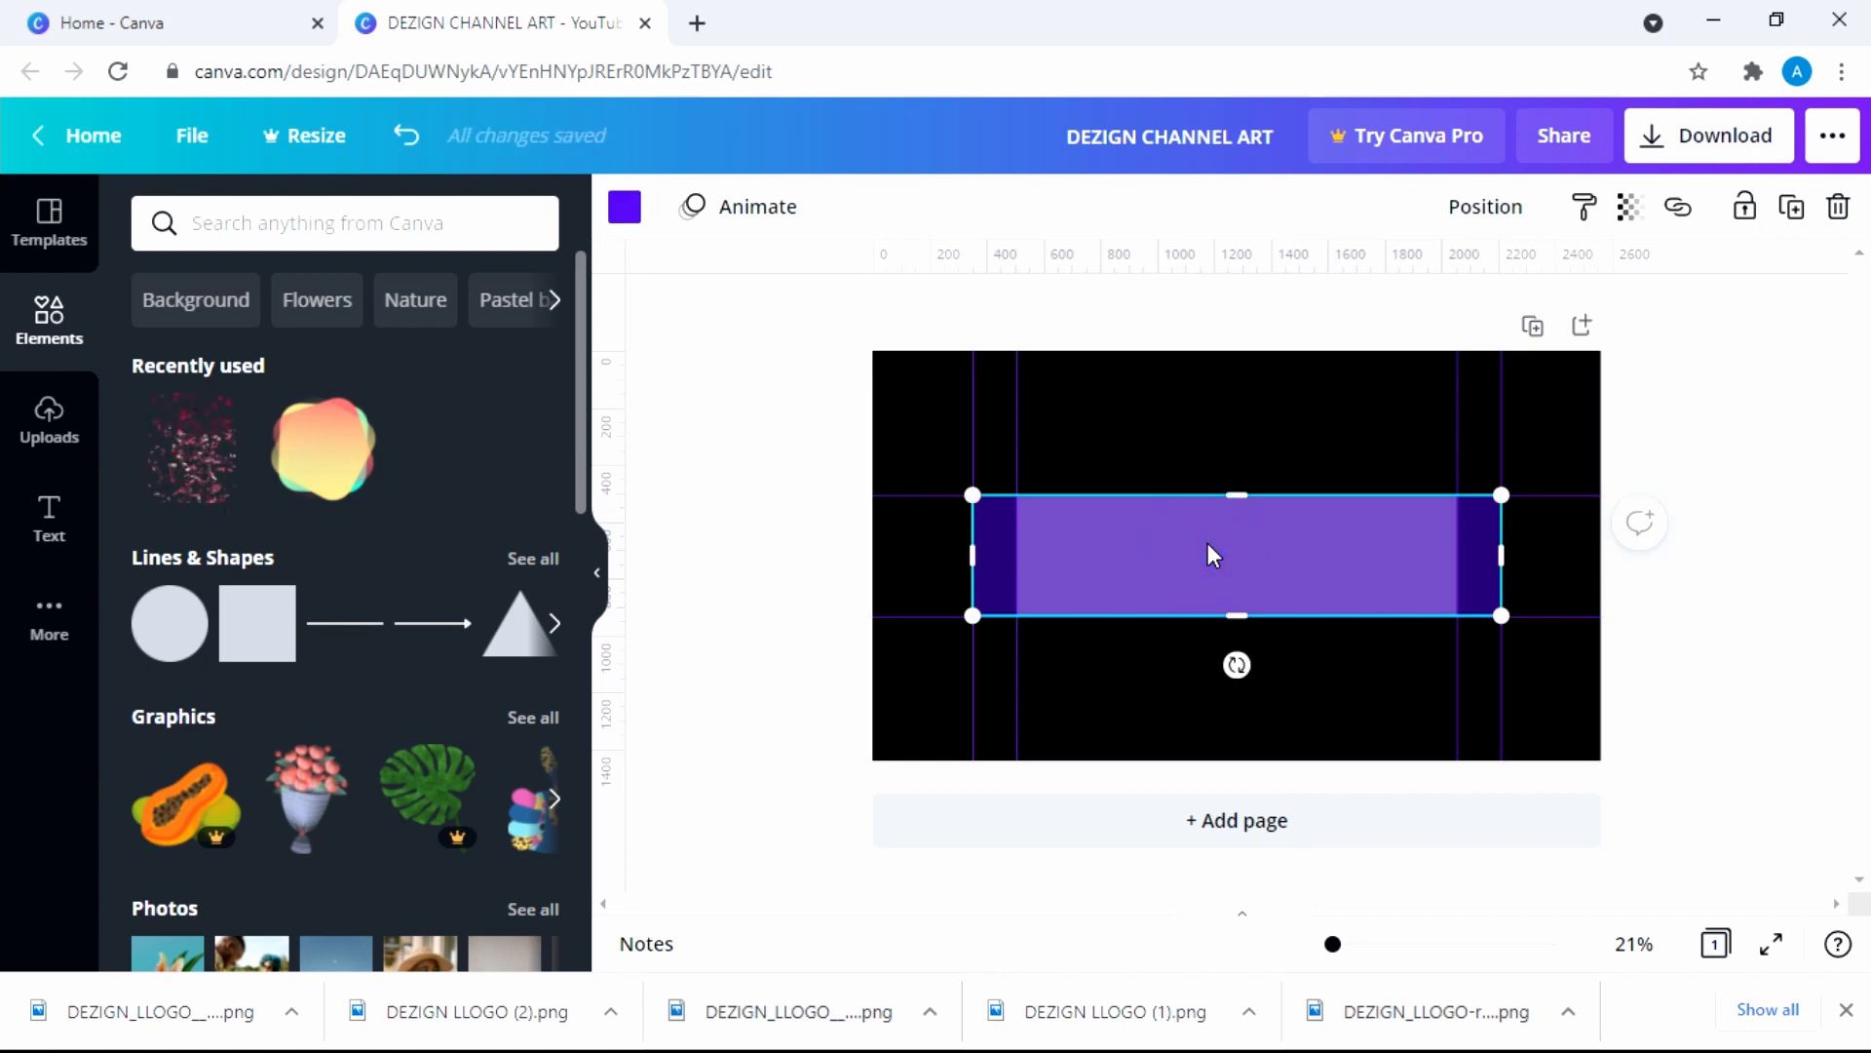
pyautogui.hotkey('ctrl', 'z')
pyautogui.click(1205, 546)
pyautogui.press('Delete')
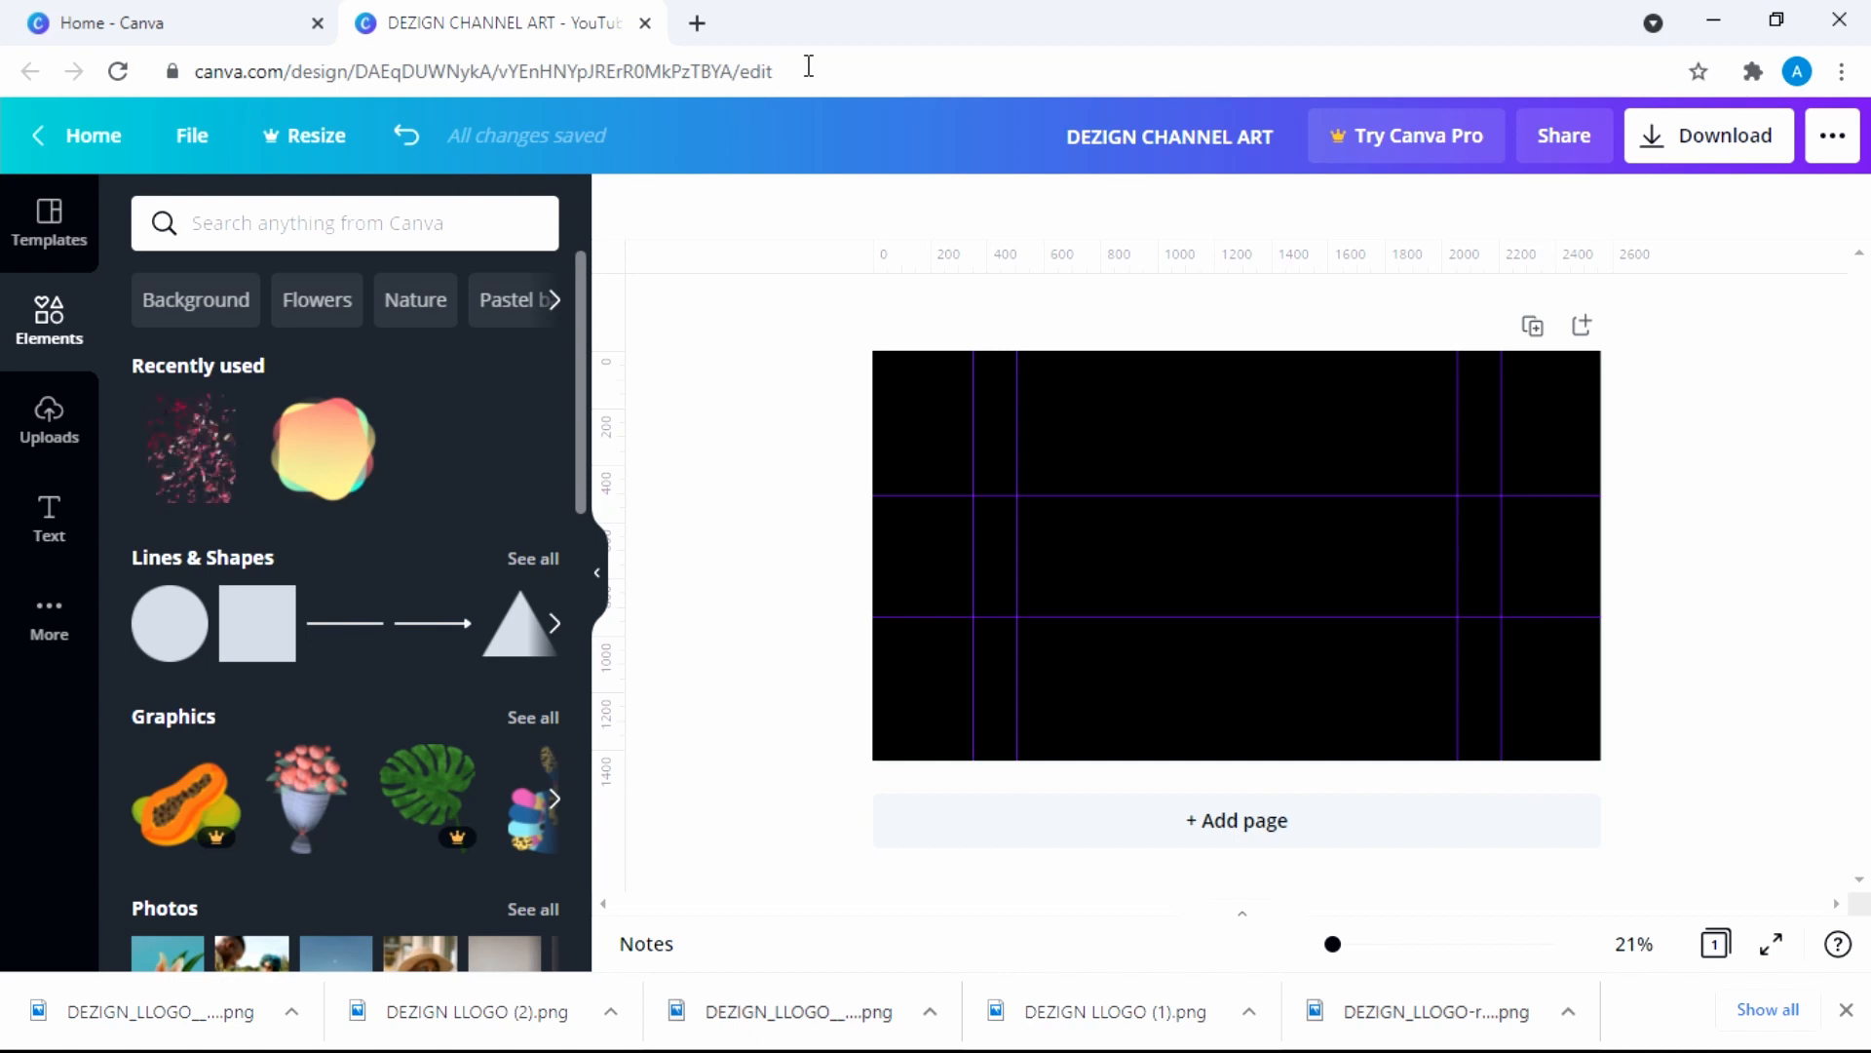
# Browse the YouTube channel art templates and apply the navy one with orange arrows and the "CARS WITH" heading
pyautogui.click(88, 226)
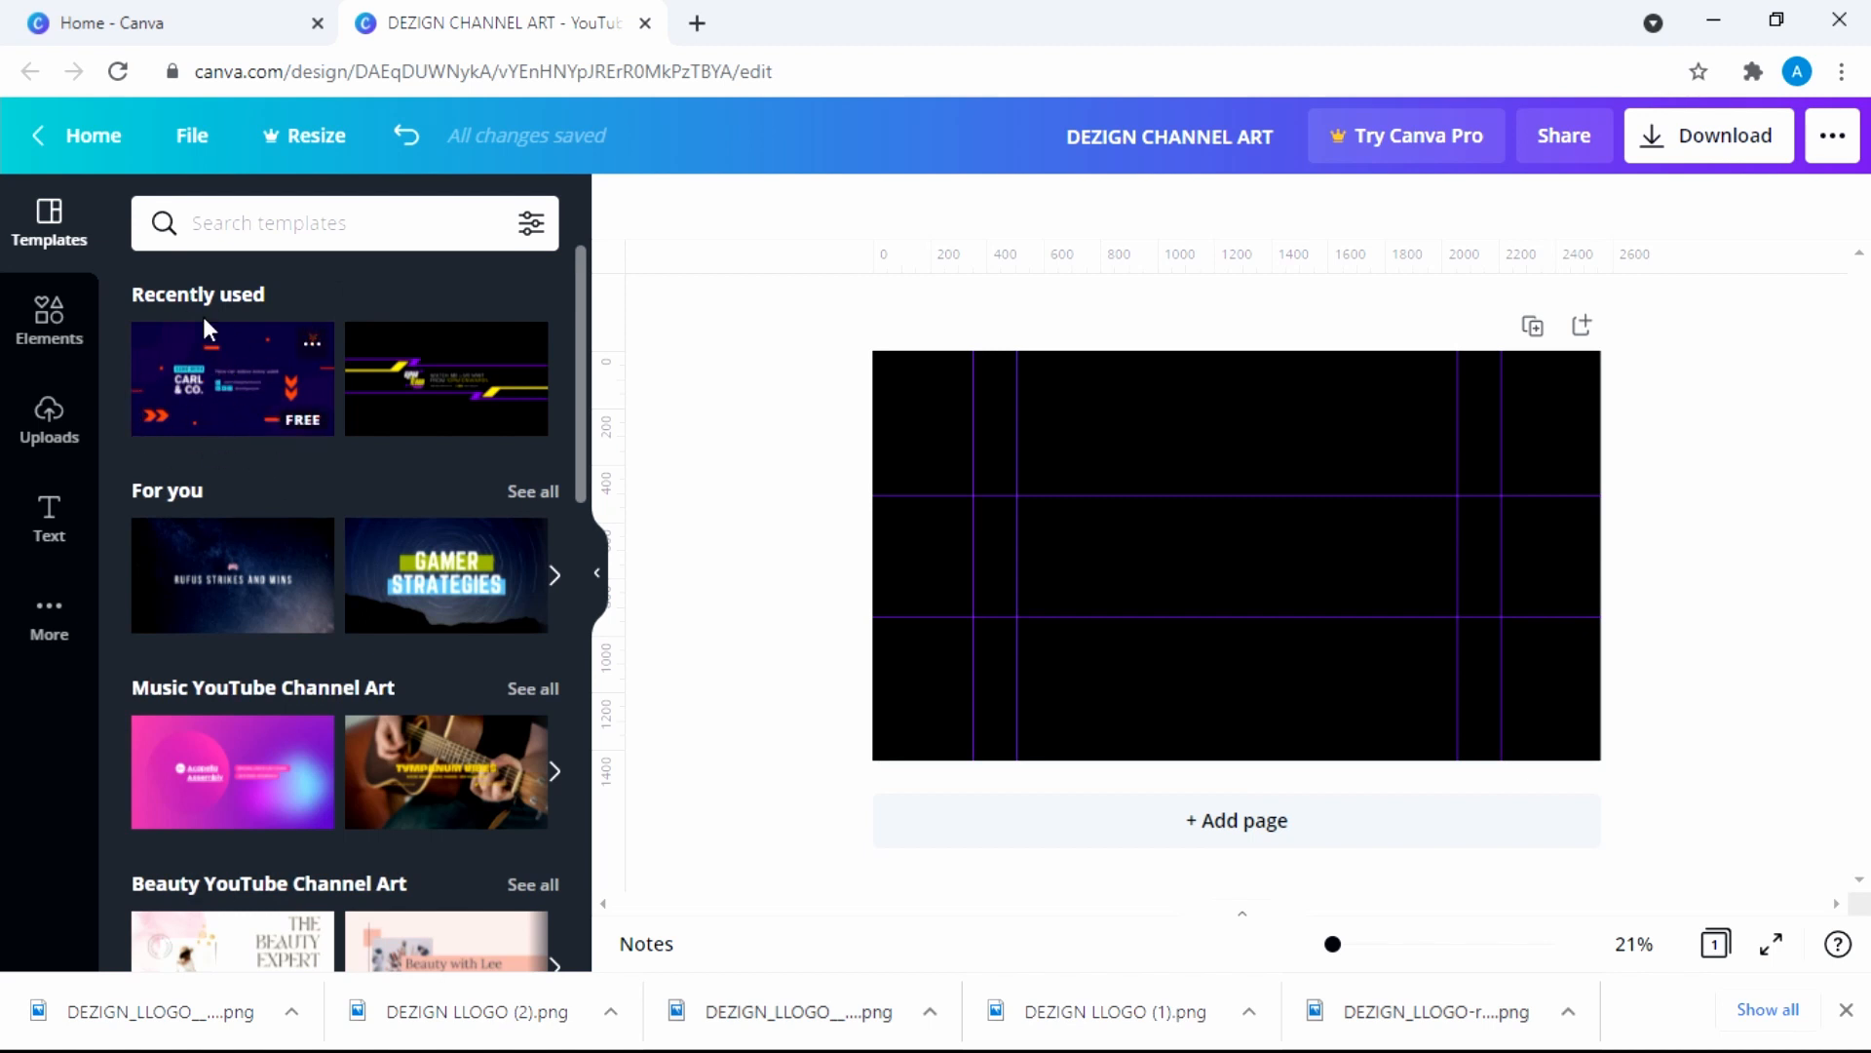
pyautogui.scroll(-10, 204, 322)
pyautogui.scroll(-4, 459, 441)
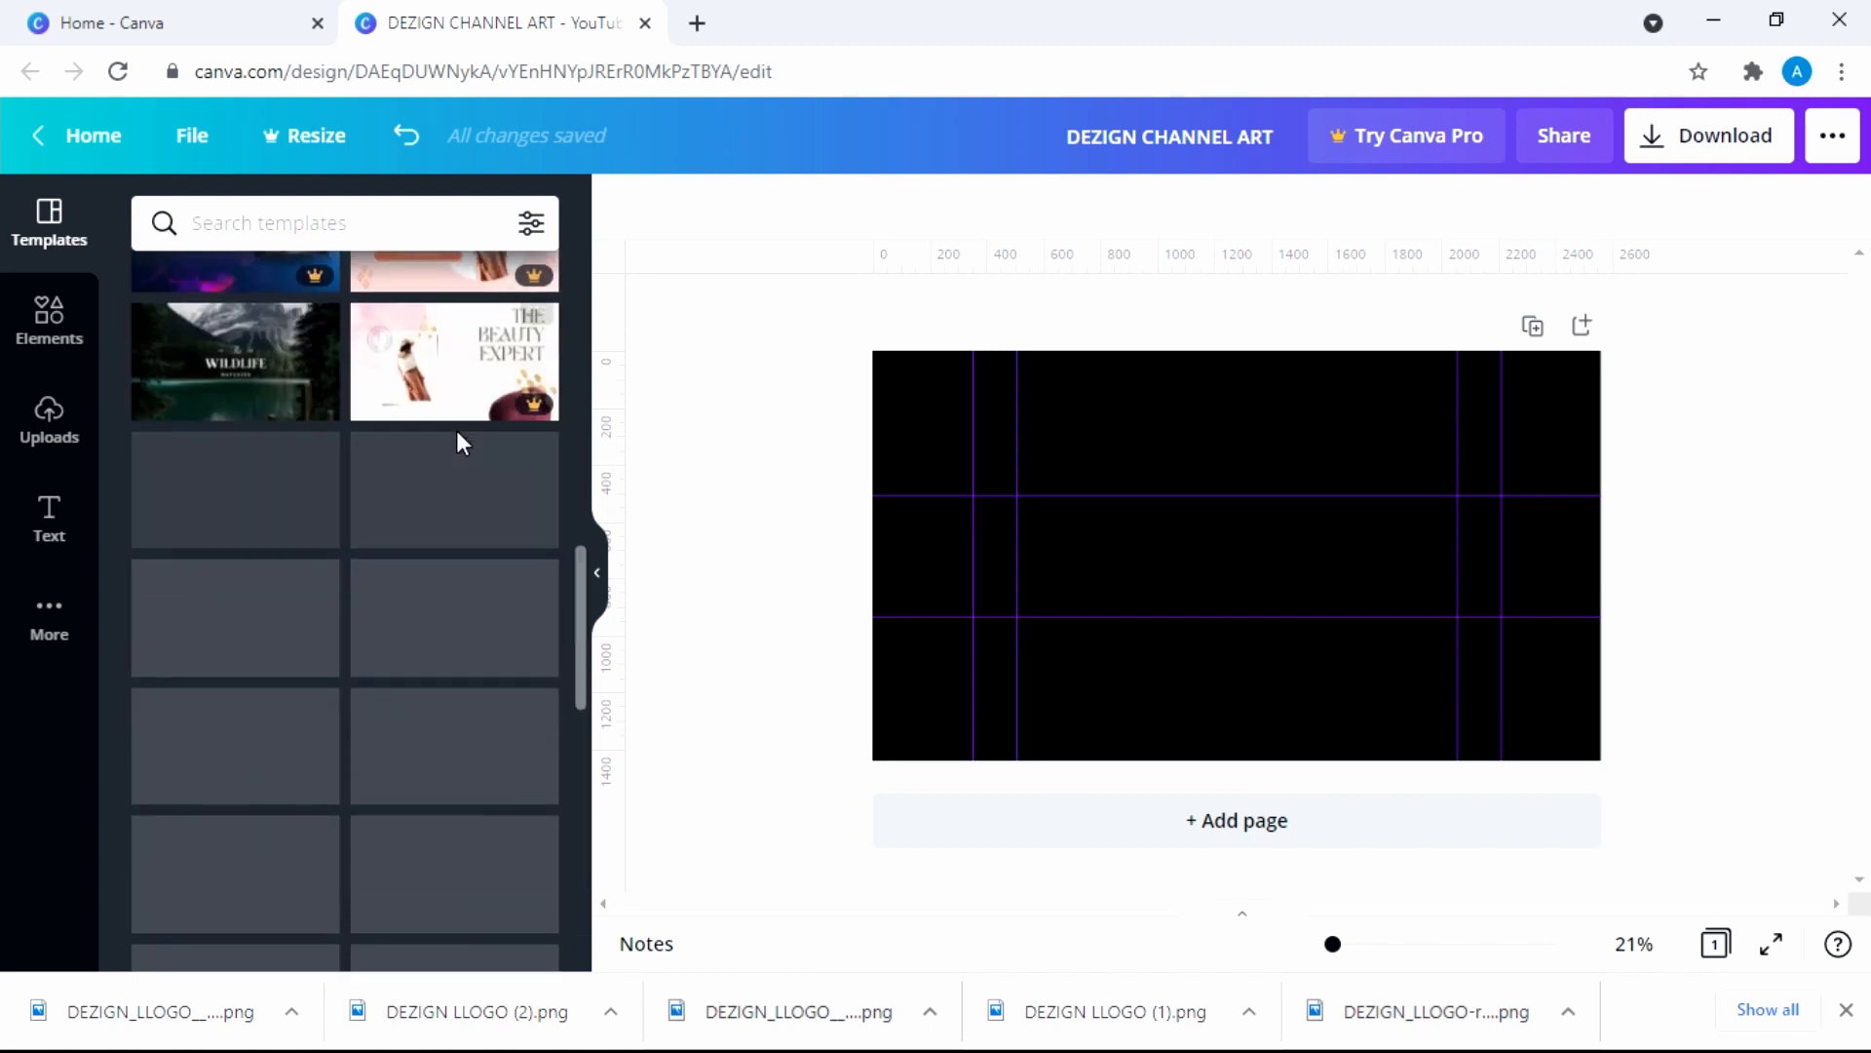
pyautogui.scroll(-1, 429, 470)
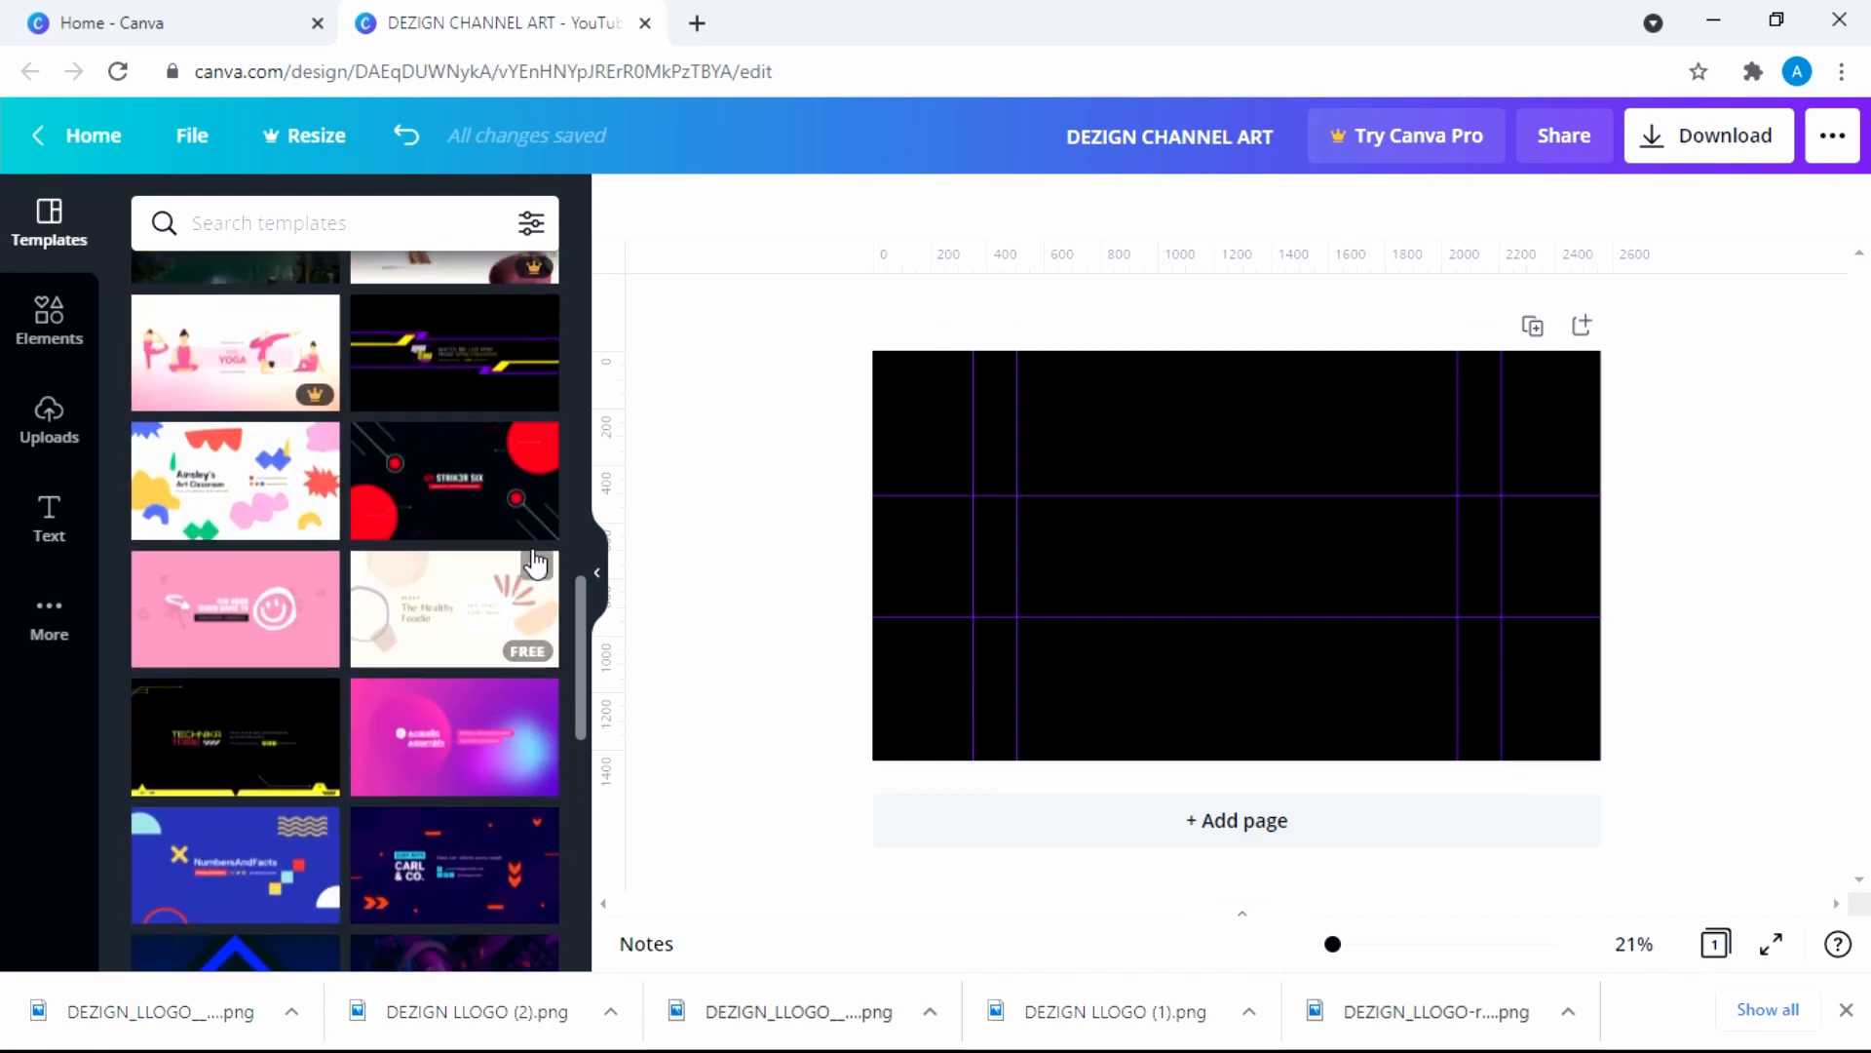
pyautogui.scroll(-3, 418, 677)
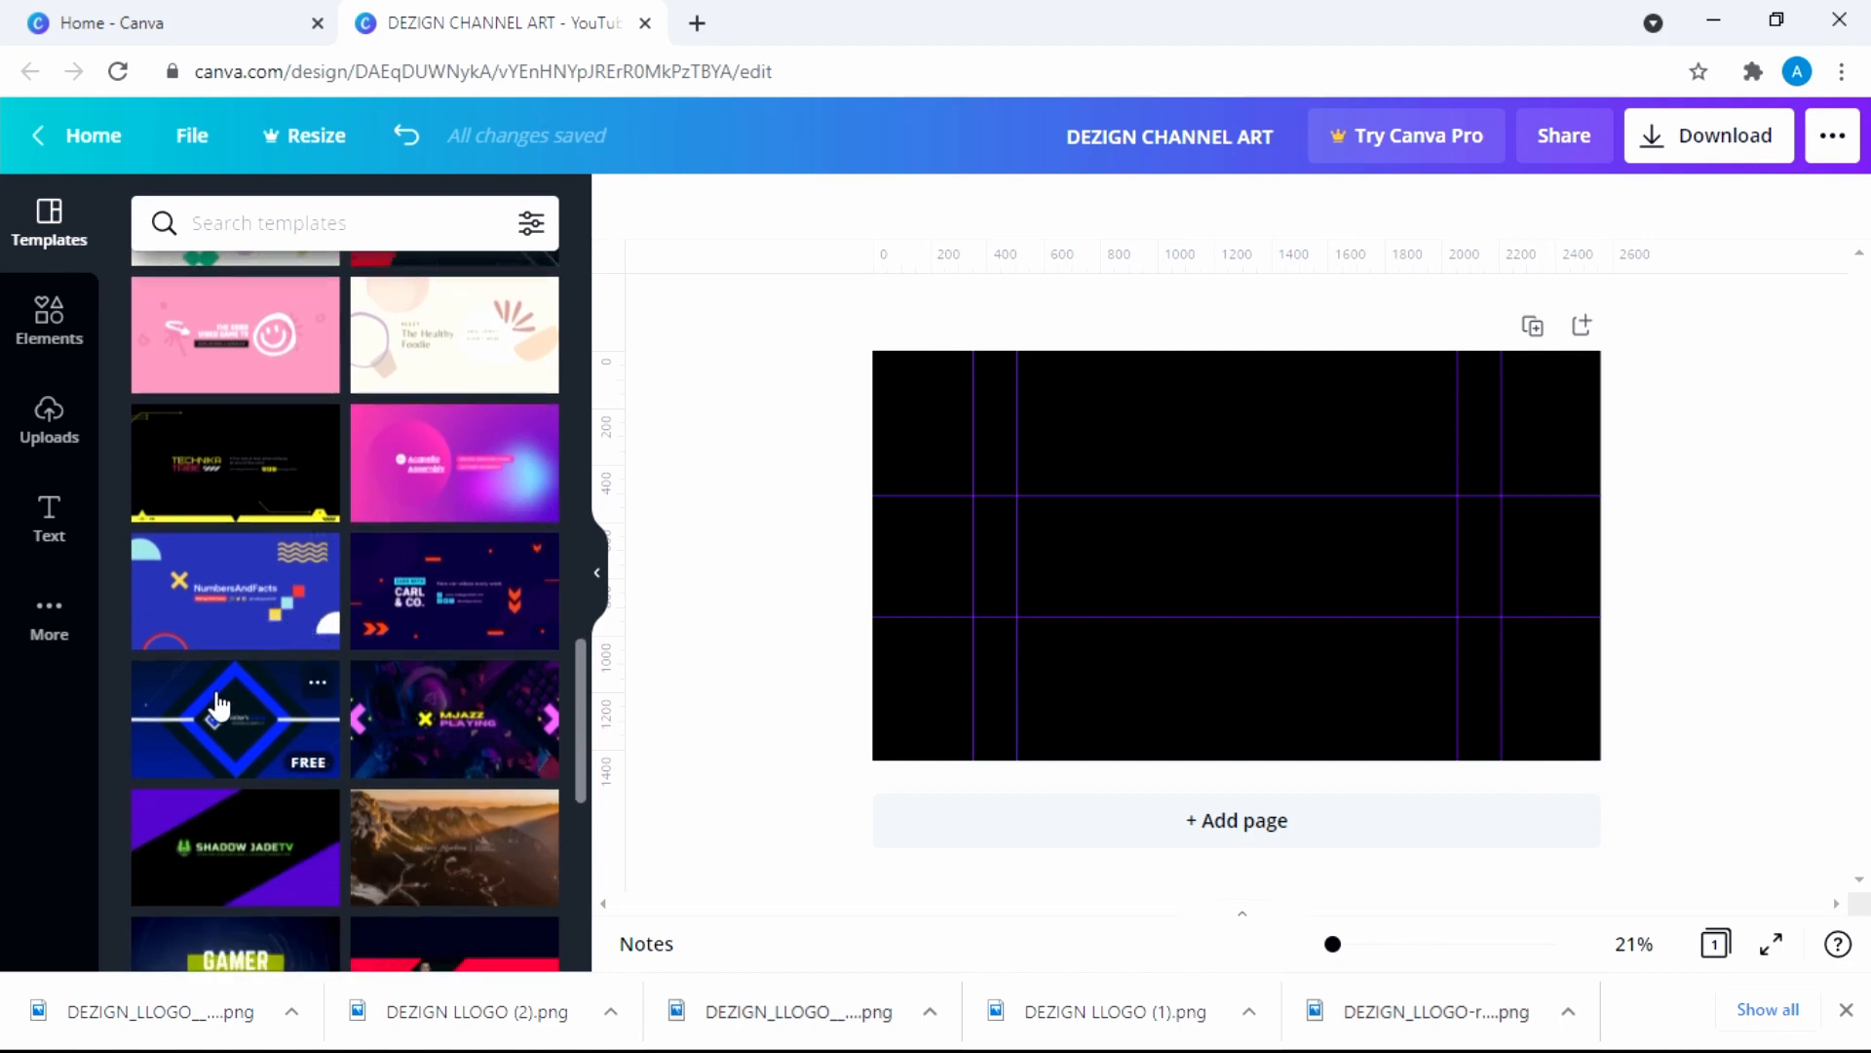
pyautogui.click(458, 607)
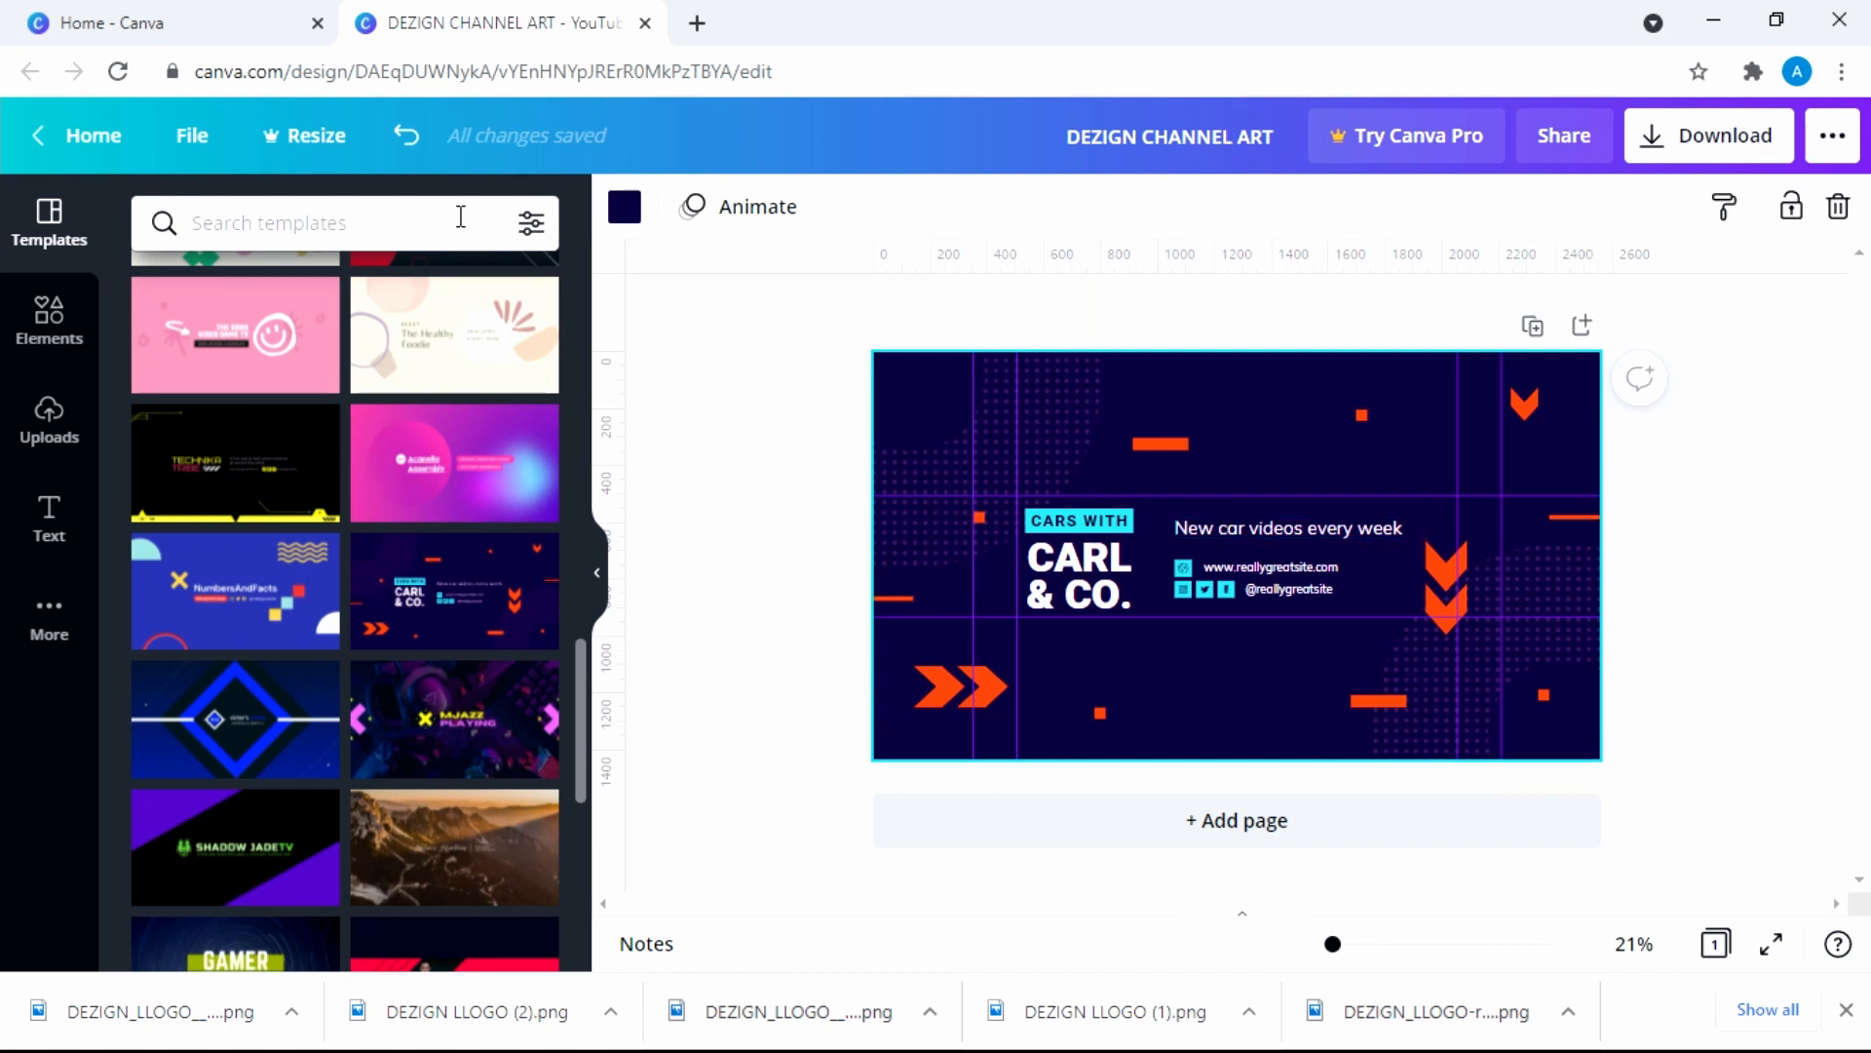
# Enlarge the banner view and examine how the template's text and graphics sit against the ruler guides
pyautogui.click(597, 572)
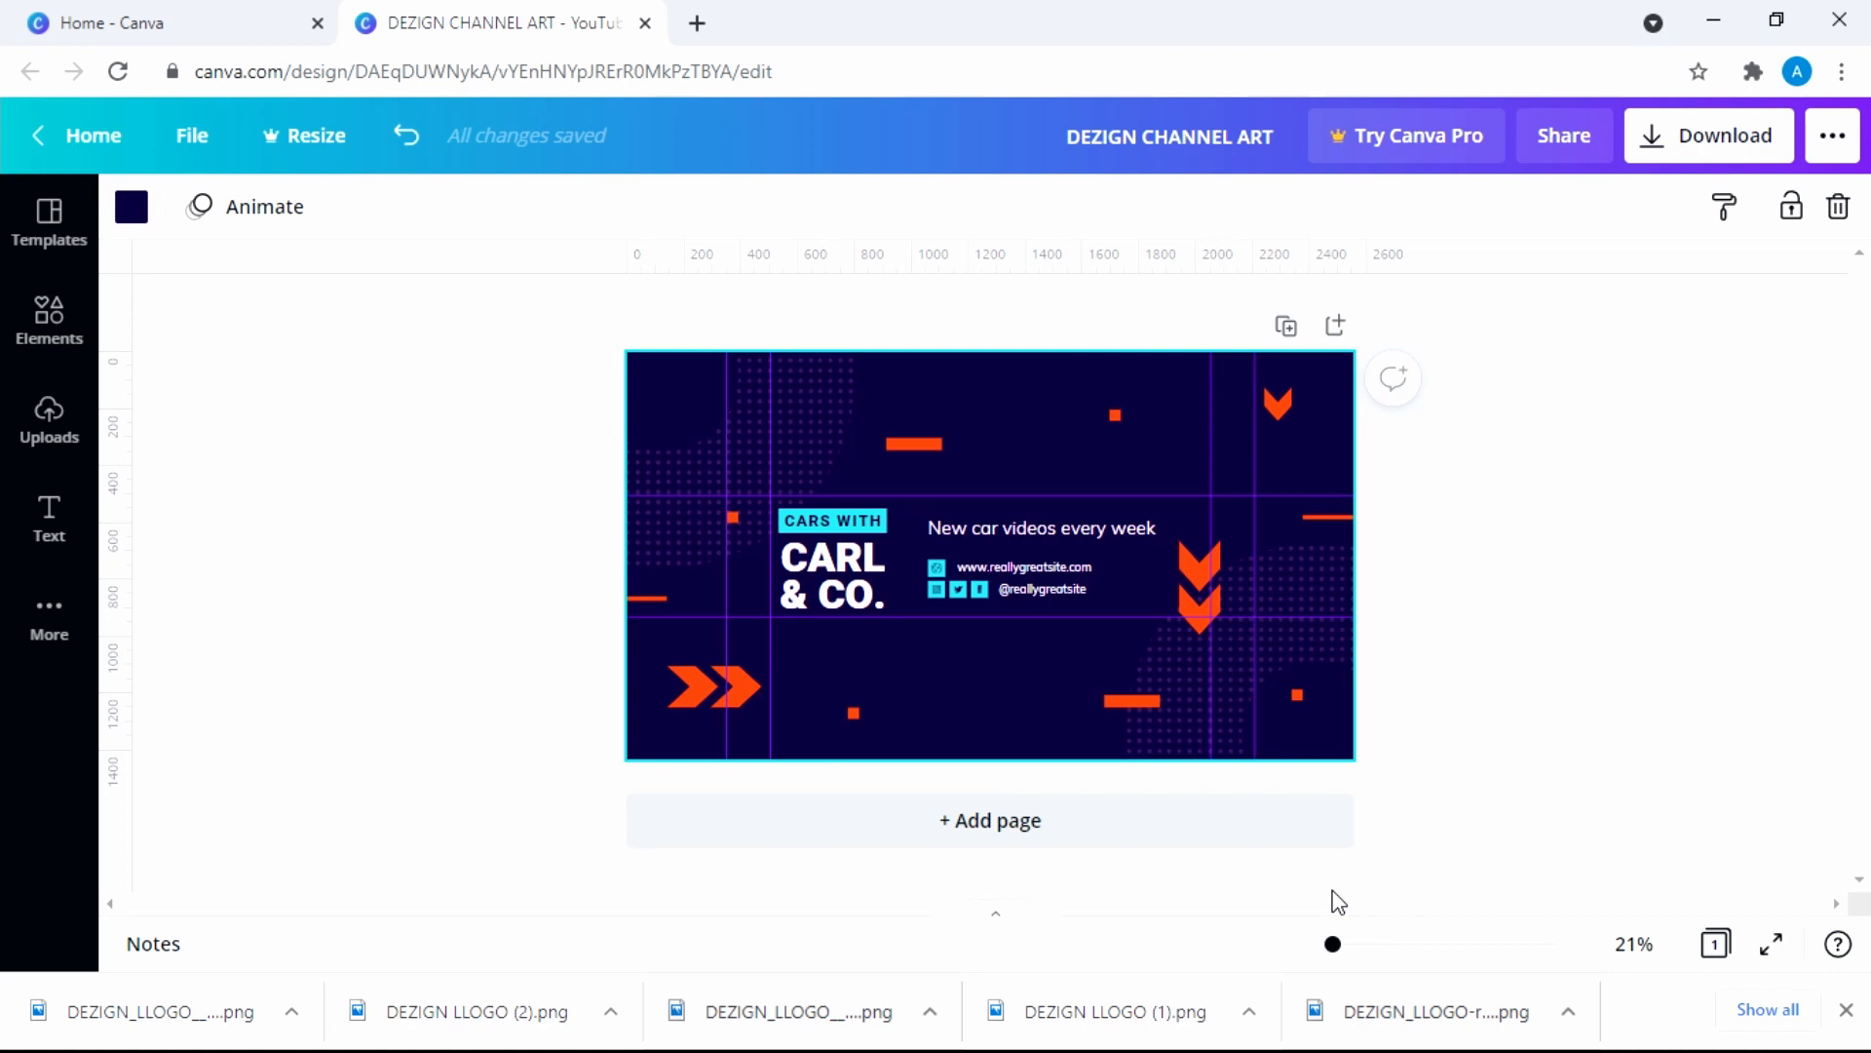
pyautogui.hotkey('ctrl', '+')
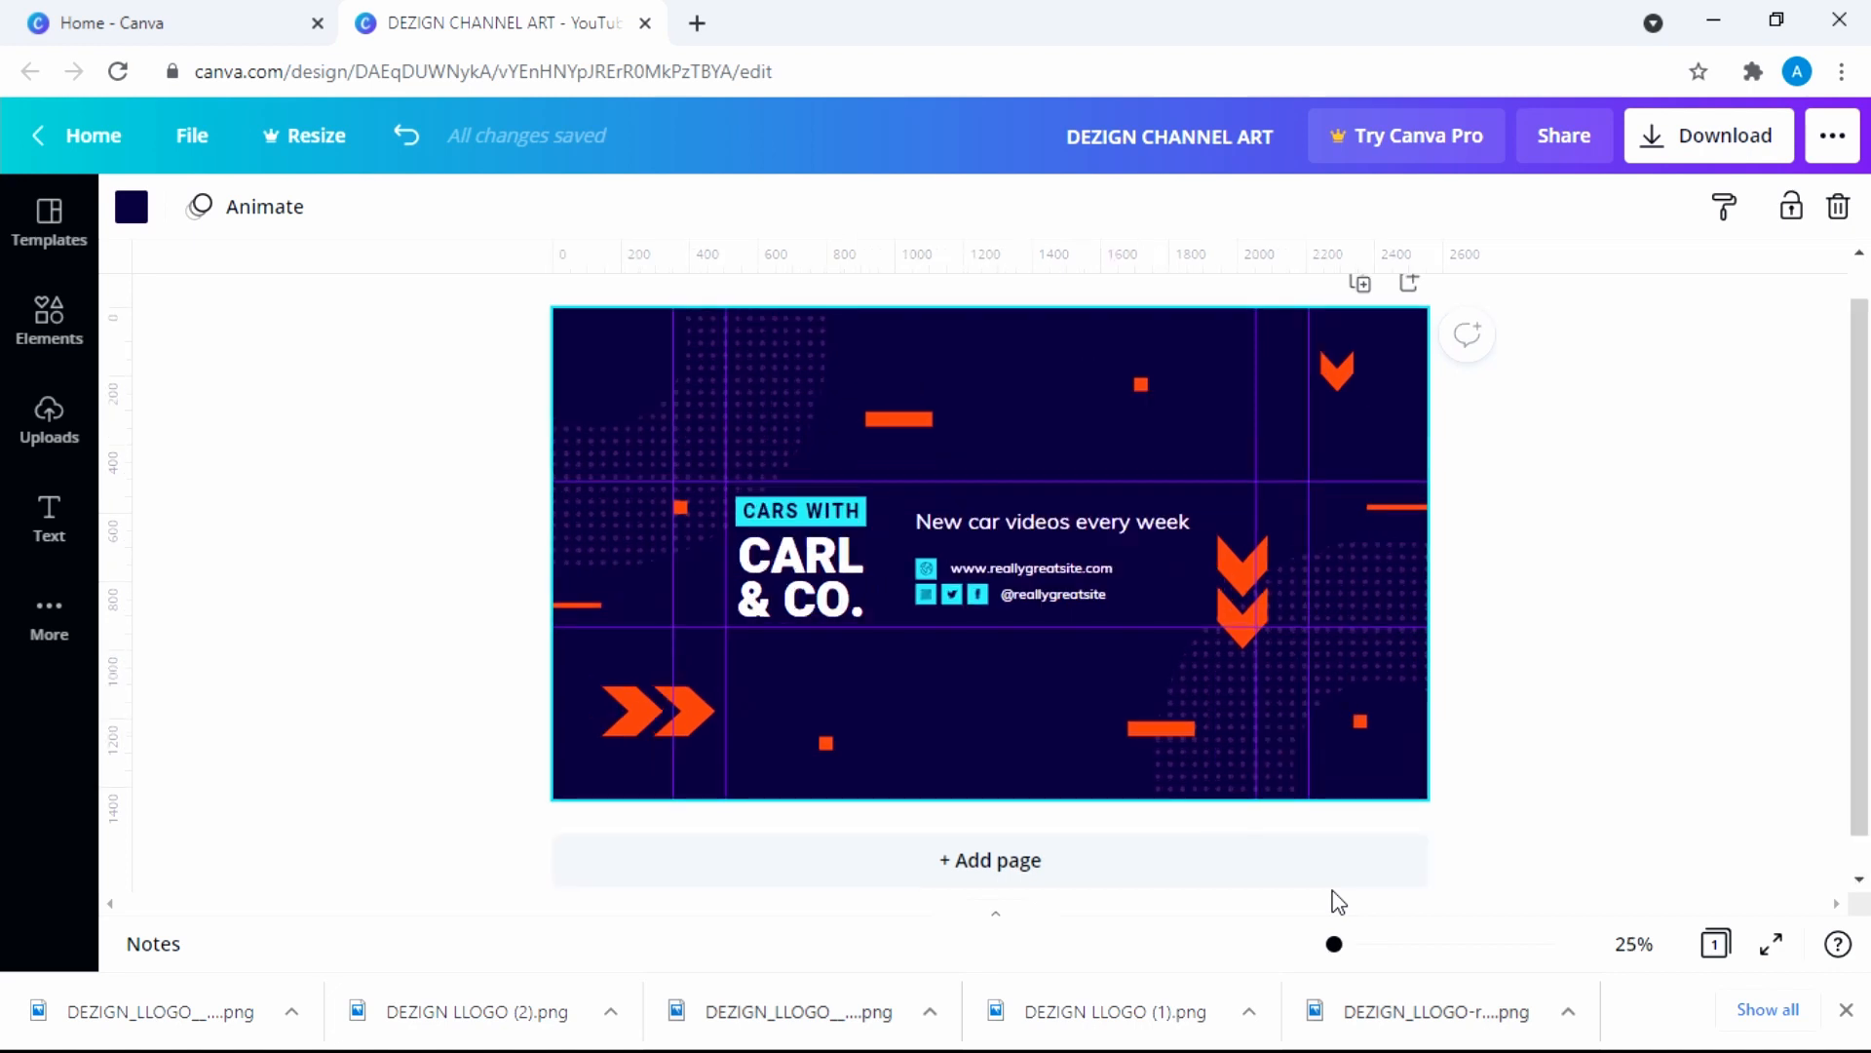
pyautogui.scroll(3, 1338, 896)
pyautogui.scroll(-3, 1338, 902)
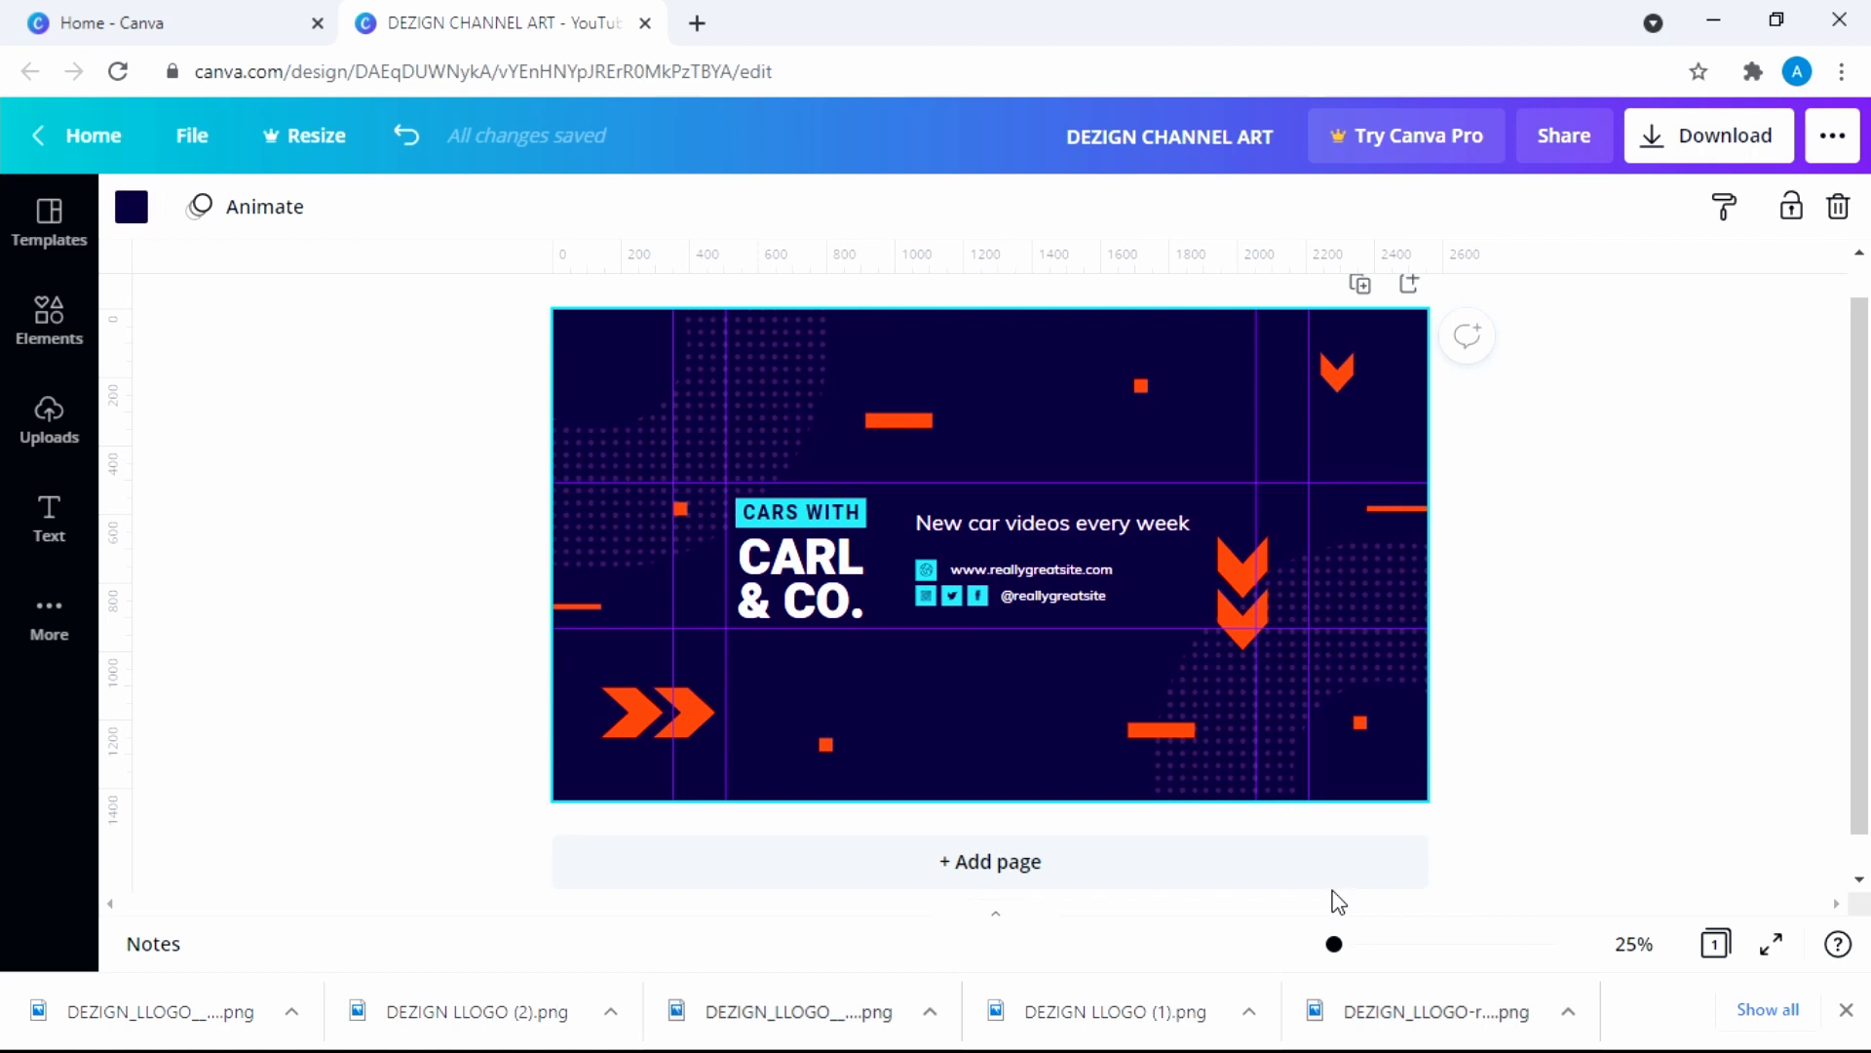
pyautogui.scroll(3, 1338, 901)
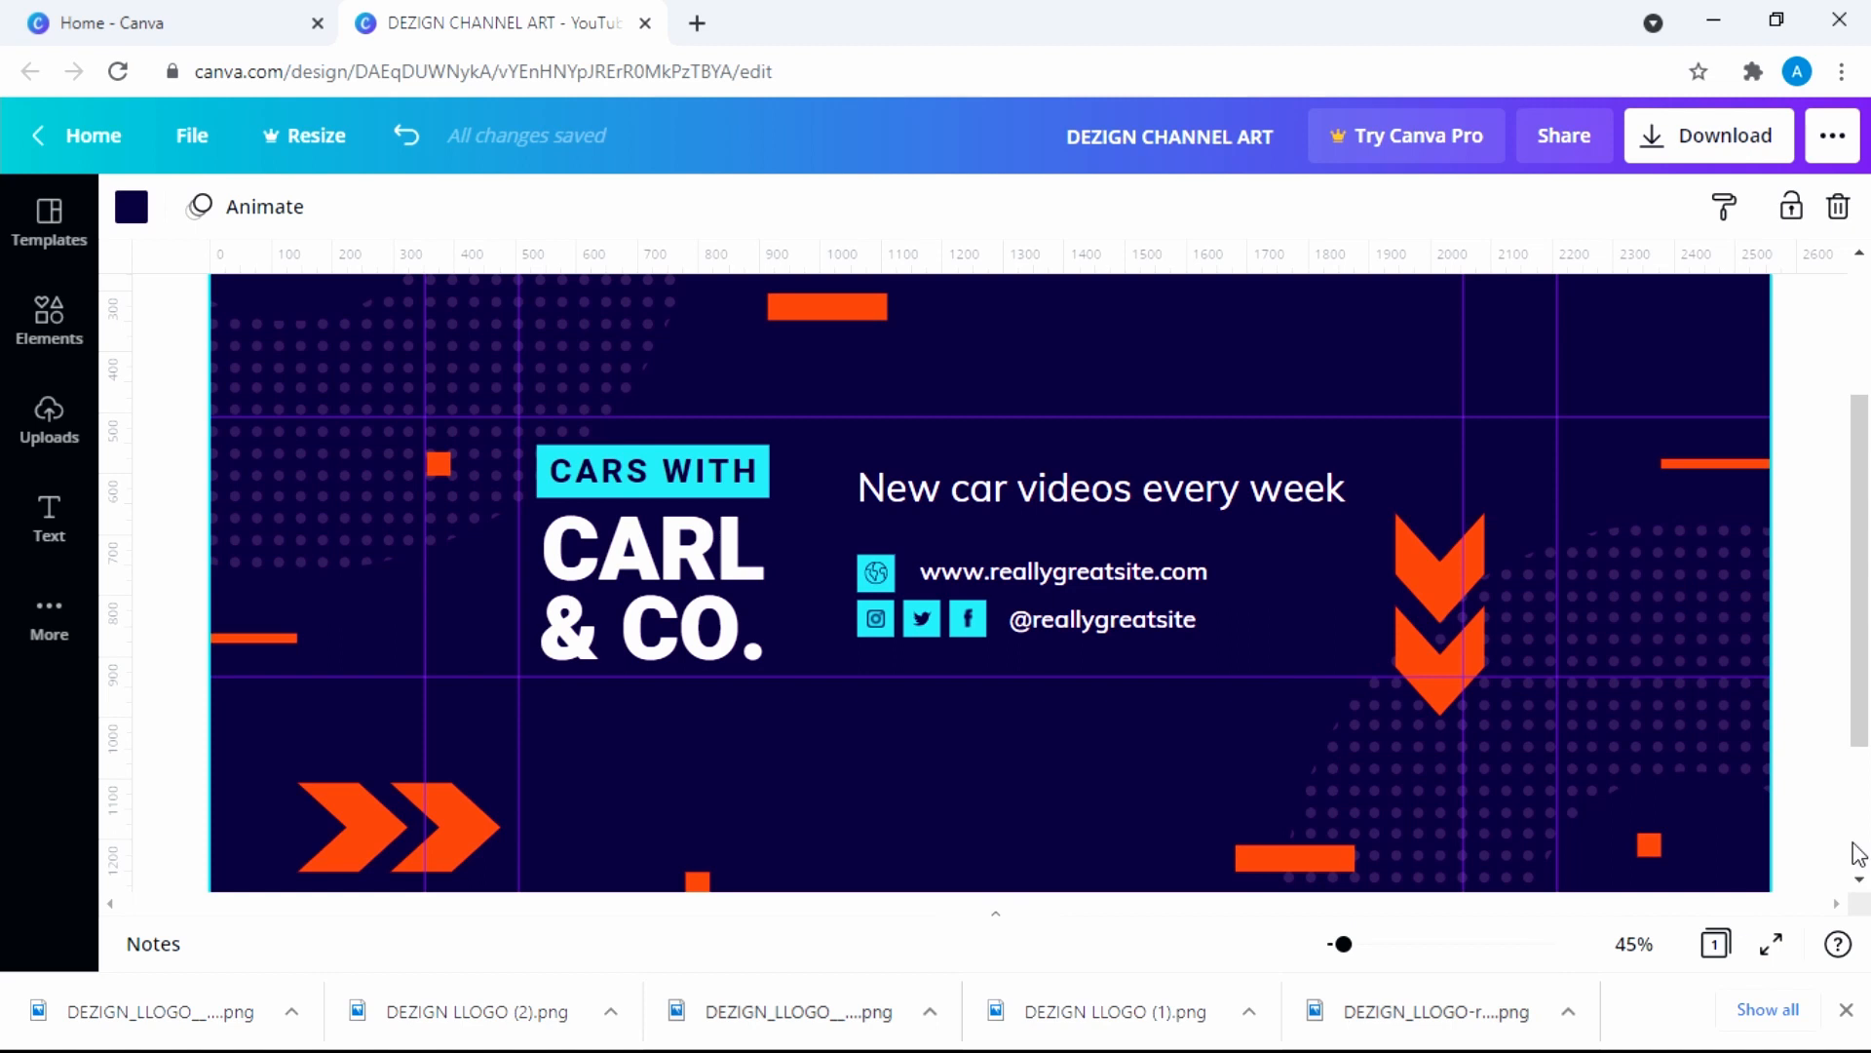
pyautogui.scroll(-3, 1323, 633)
pyautogui.scroll(1, 1331, 682)
pyautogui.scroll(1, 1335, 688)
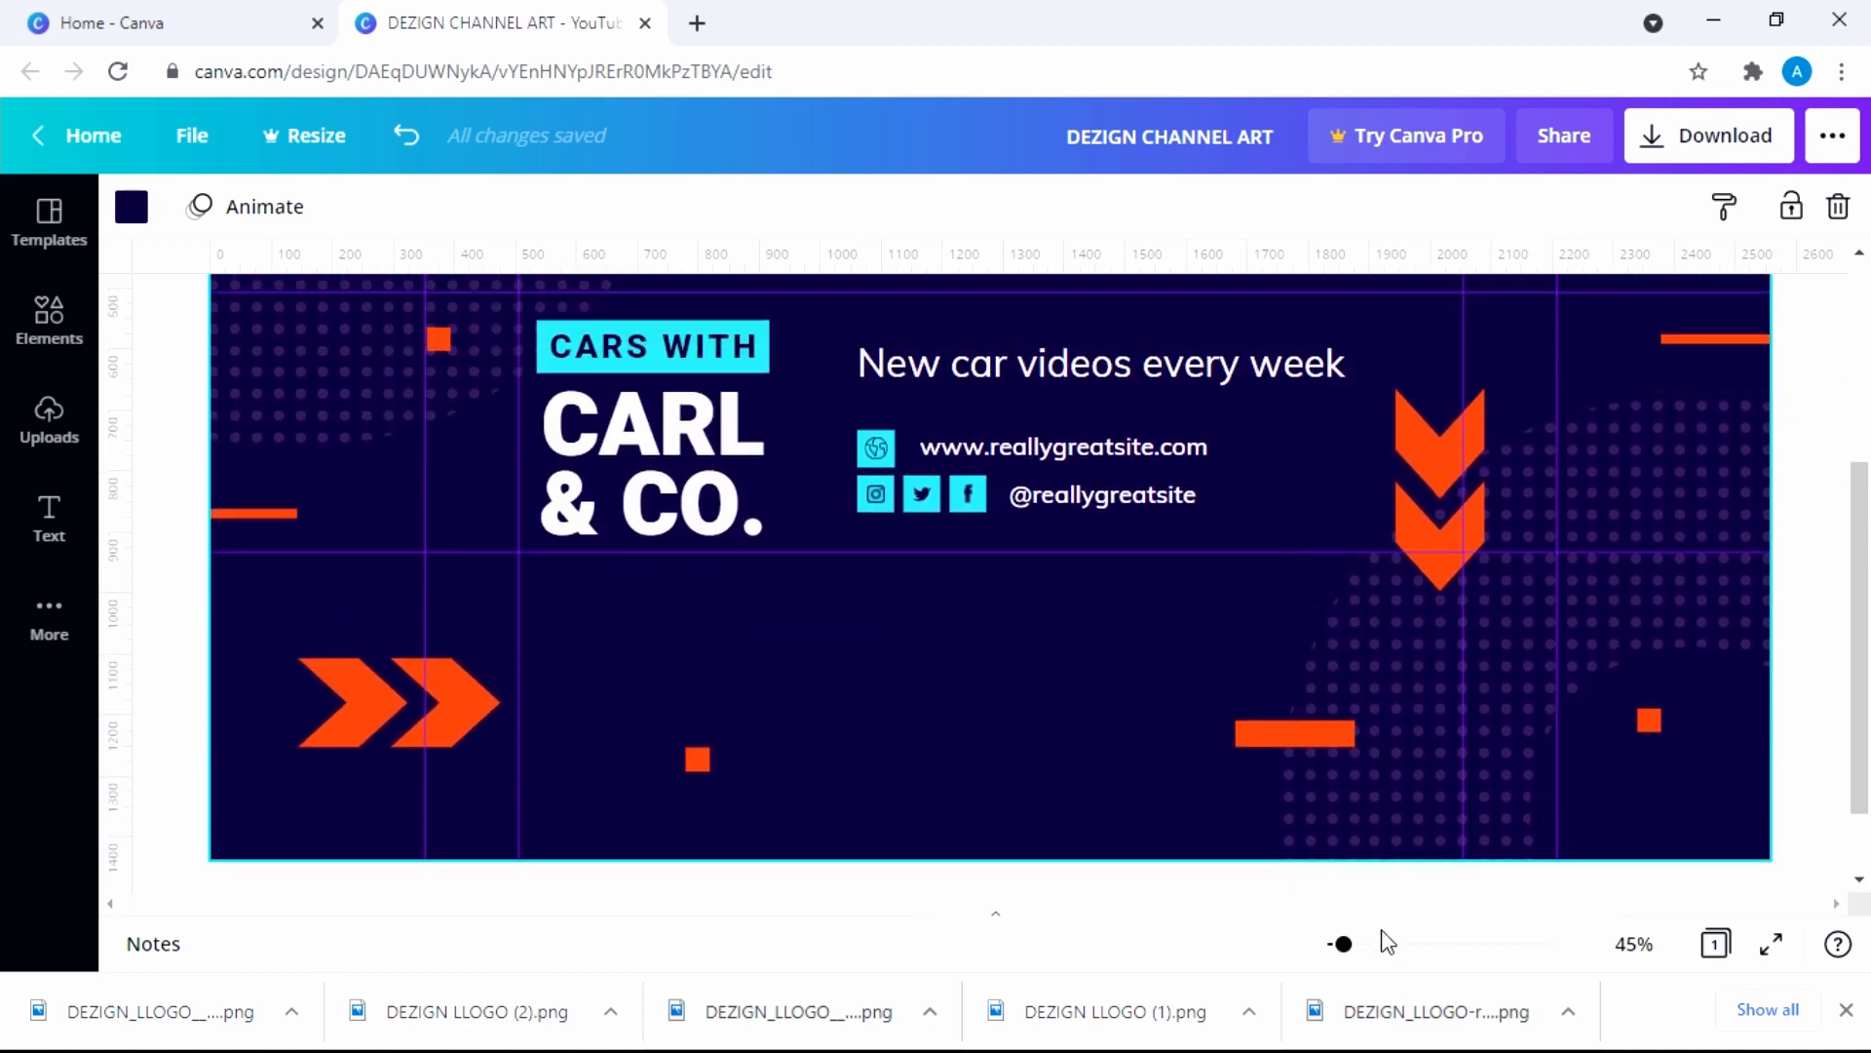
pyautogui.moveTo(1344, 943); pyautogui.dragTo(1342, 948)
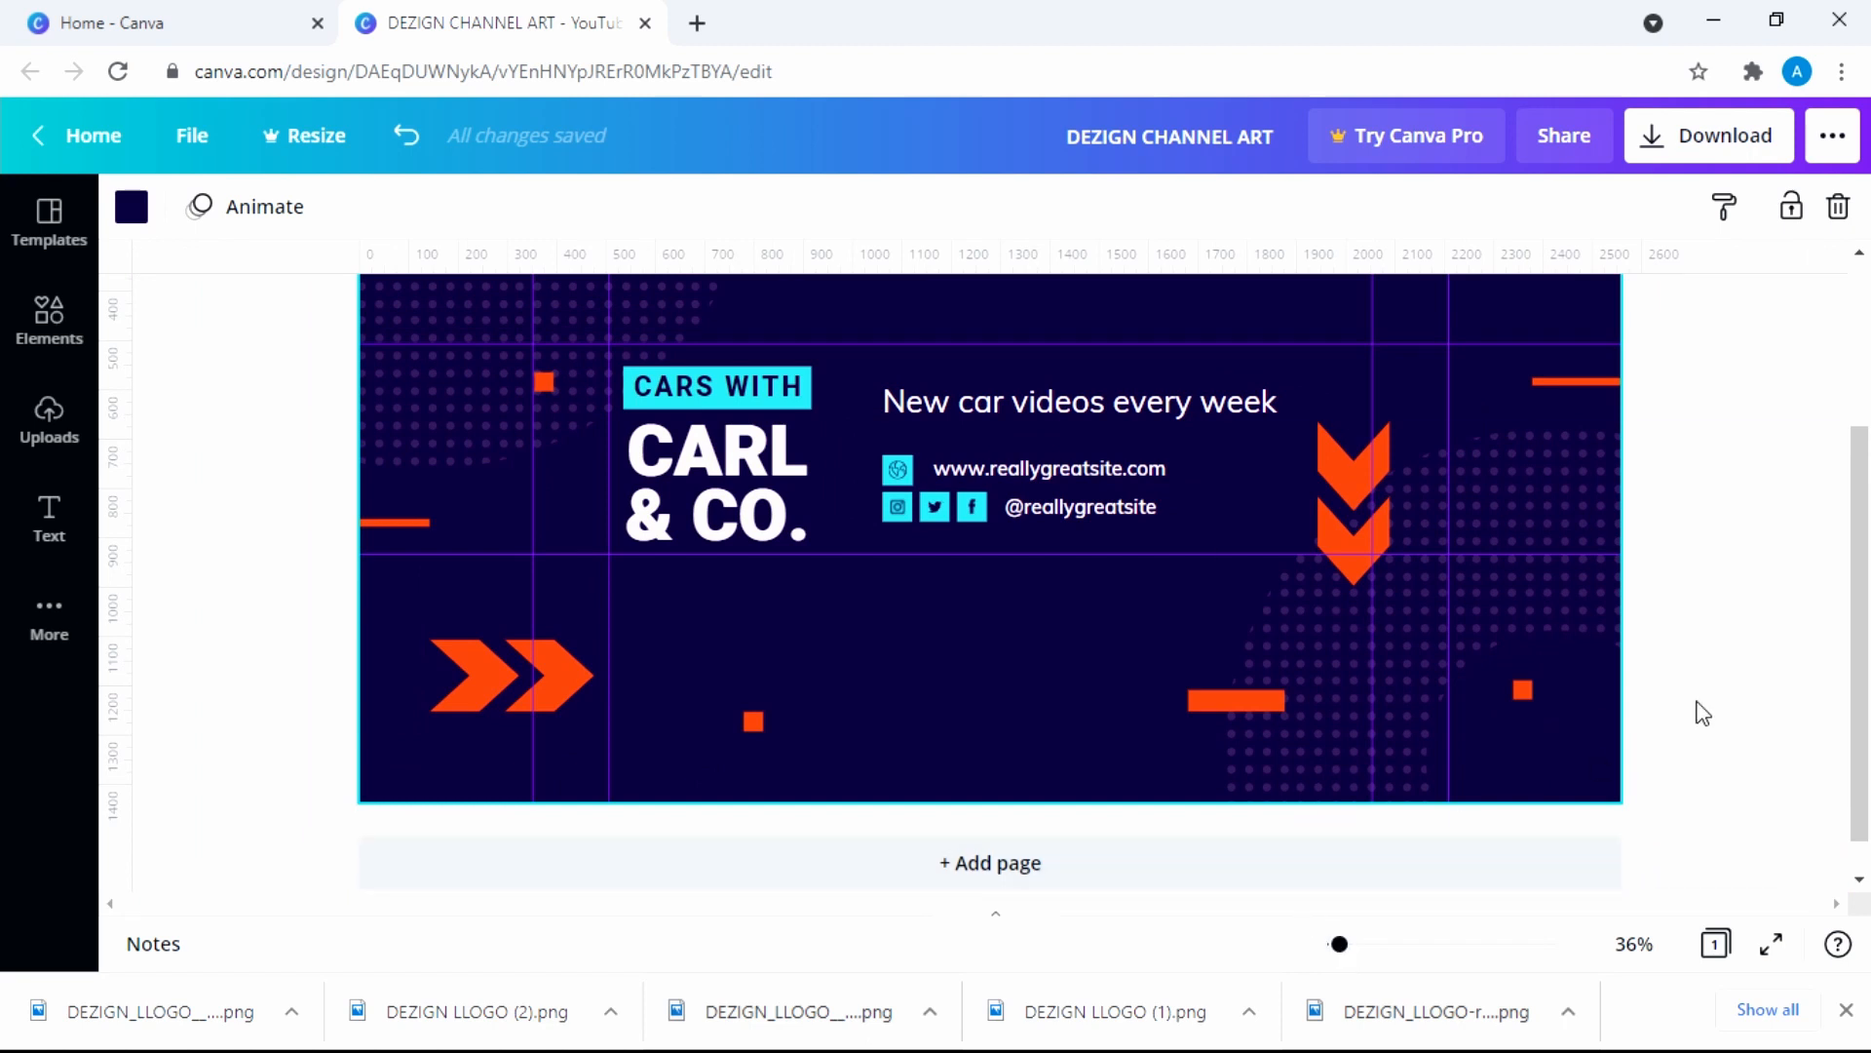
pyautogui.click(1699, 666)
pyautogui.scroll(3, 1434, 641)
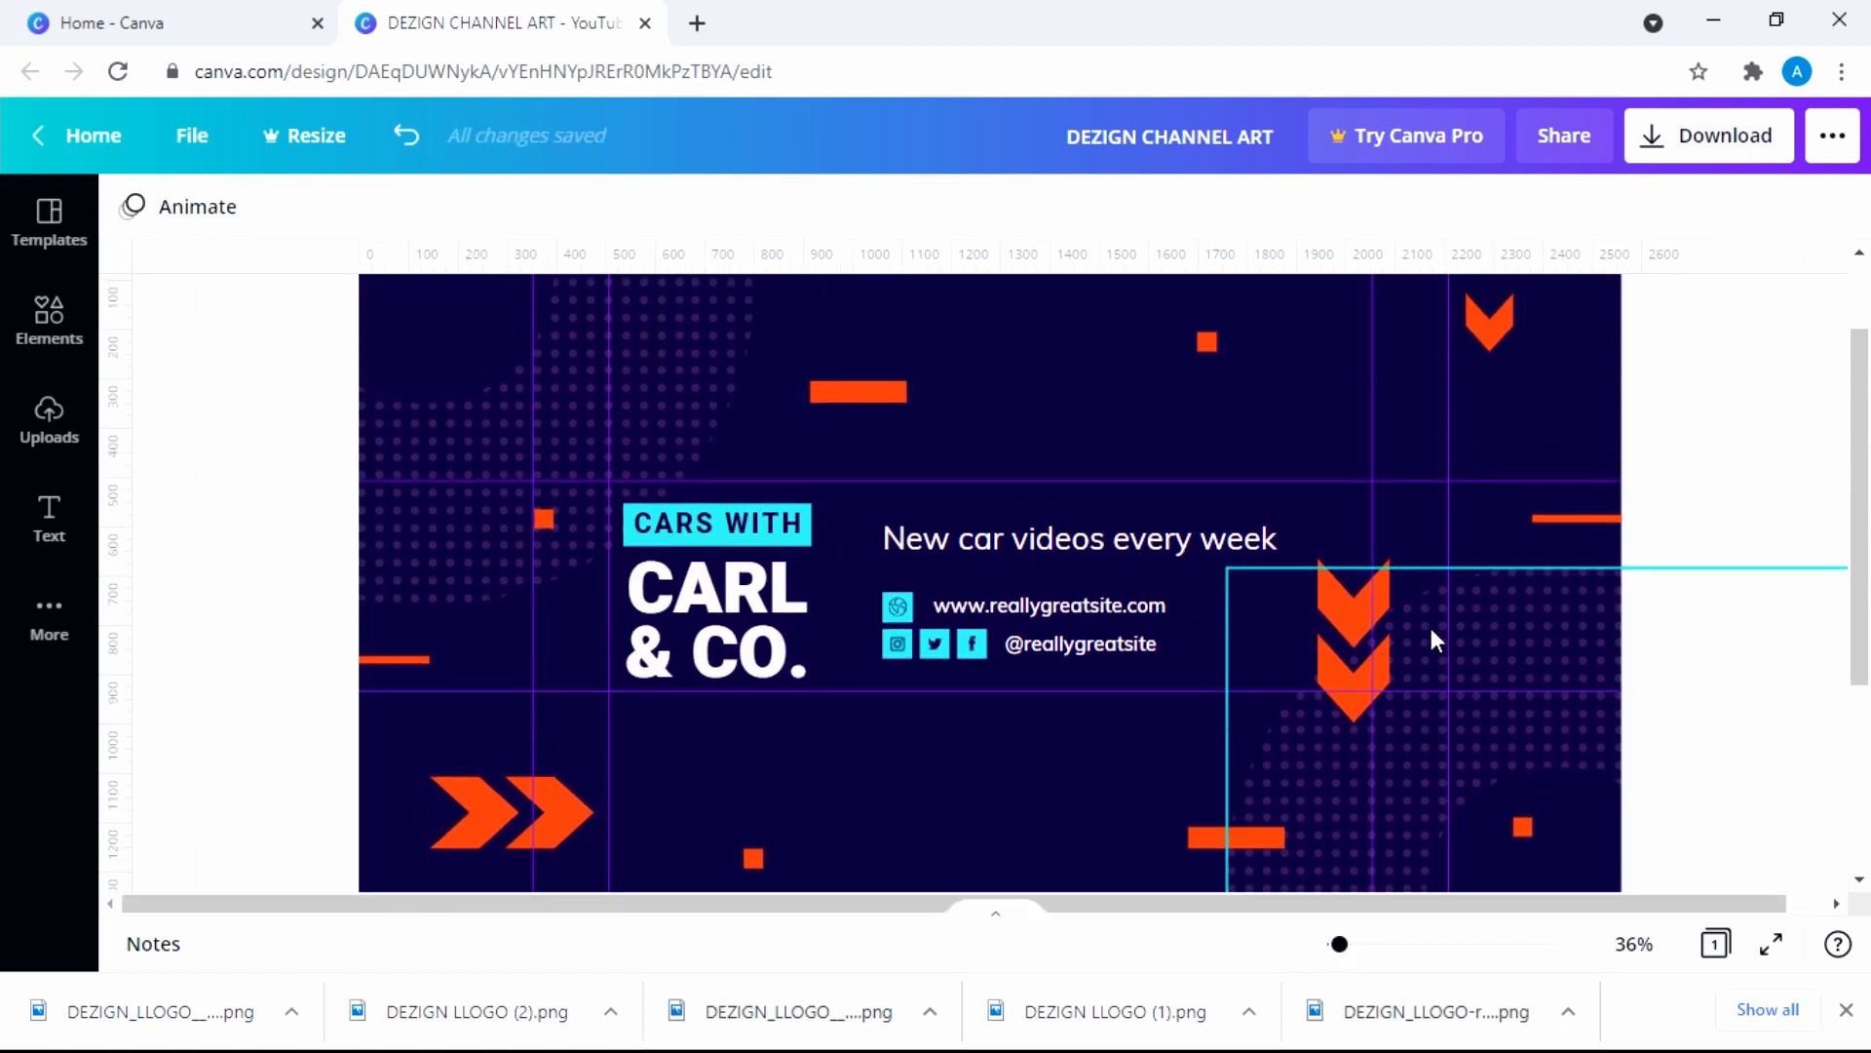
pyautogui.scroll(1, 1418, 534)
pyautogui.scroll(-2, 1418, 534)
pyautogui.scroll(1, 1245, 508)
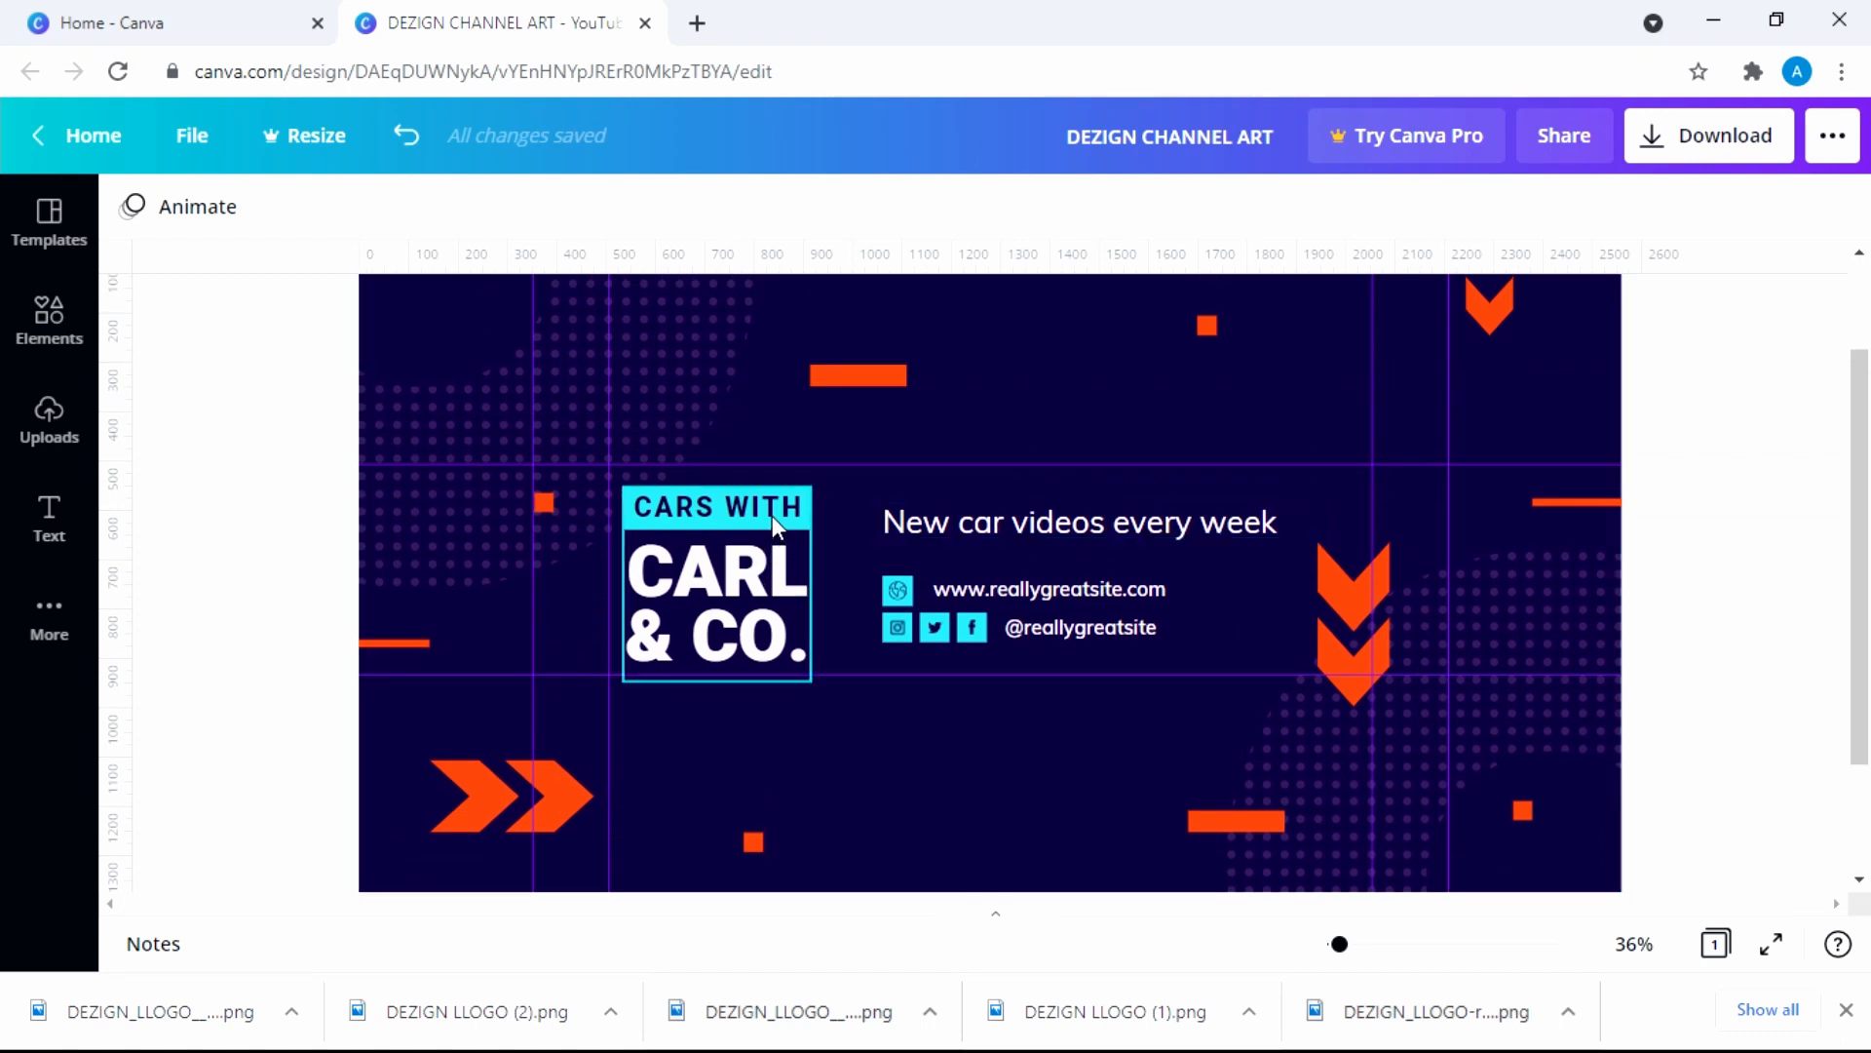
# Delete the "CARS WITH" text, its cyan box and the large white channel name beneath it
pyautogui.click(779, 512)
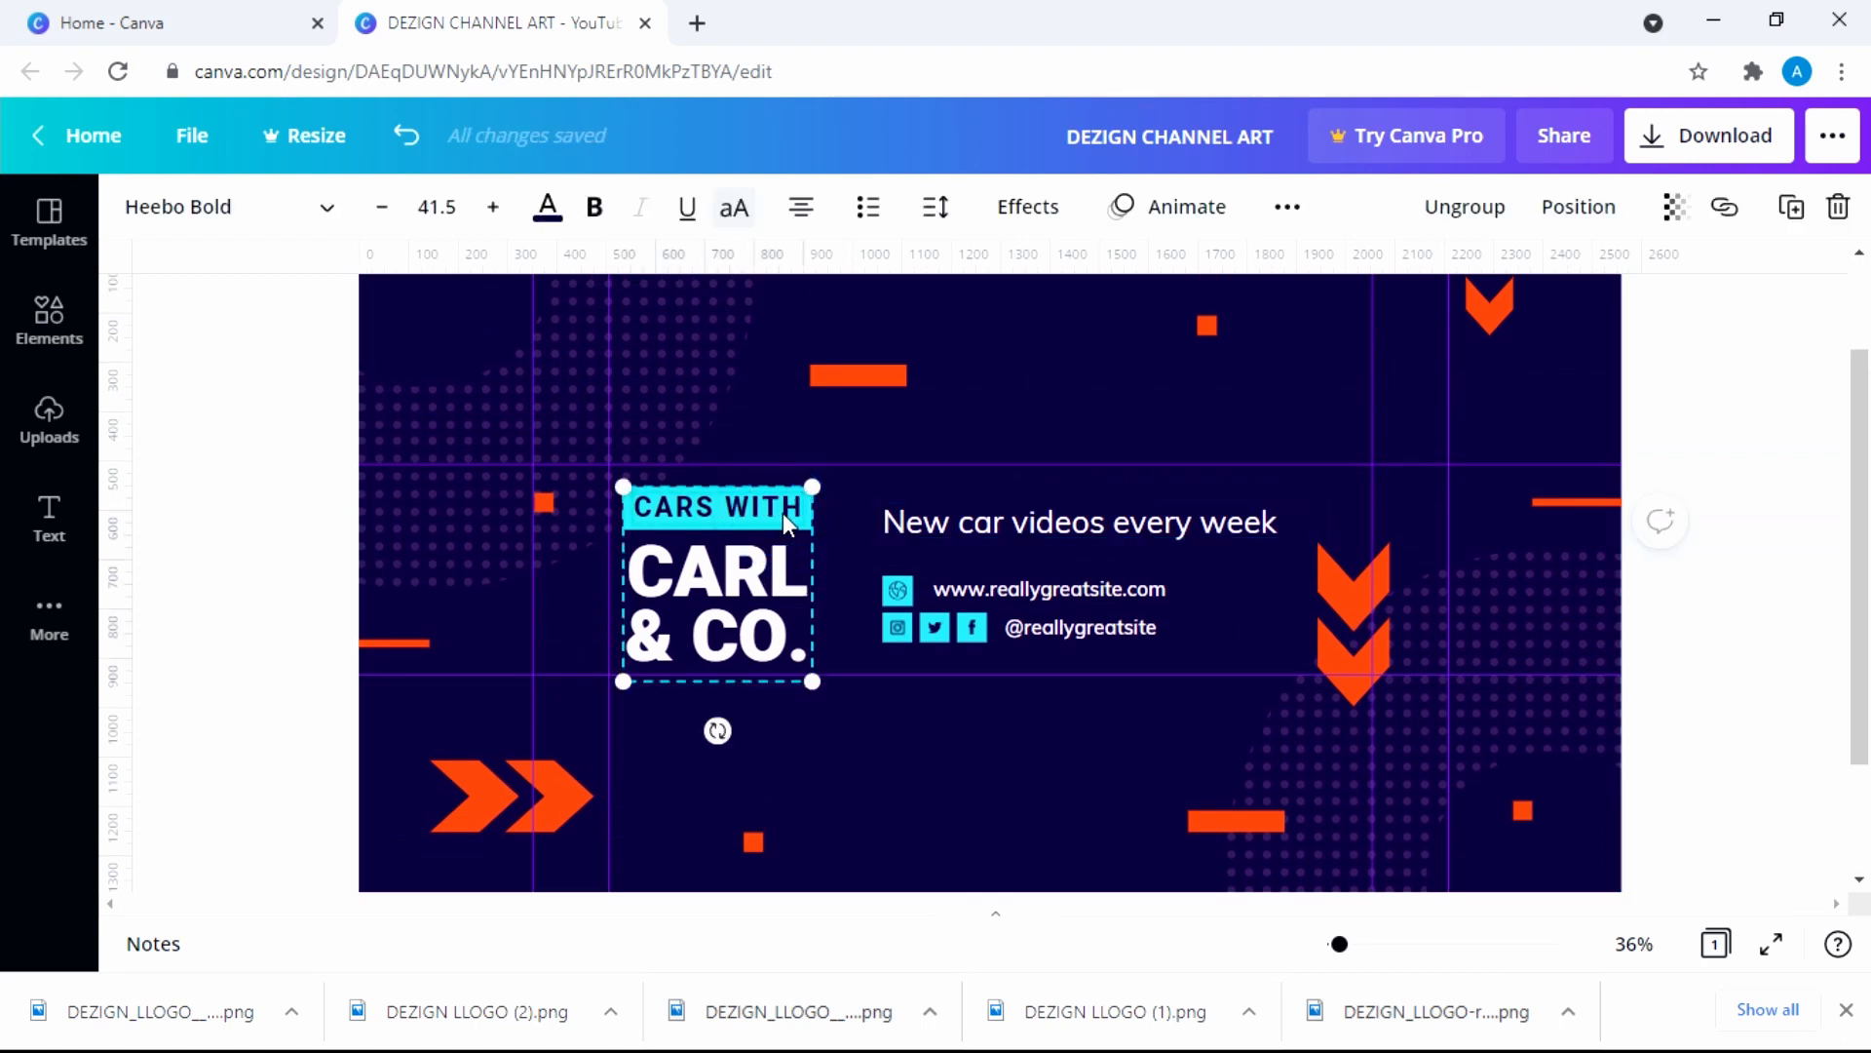
pyautogui.press('Delete')
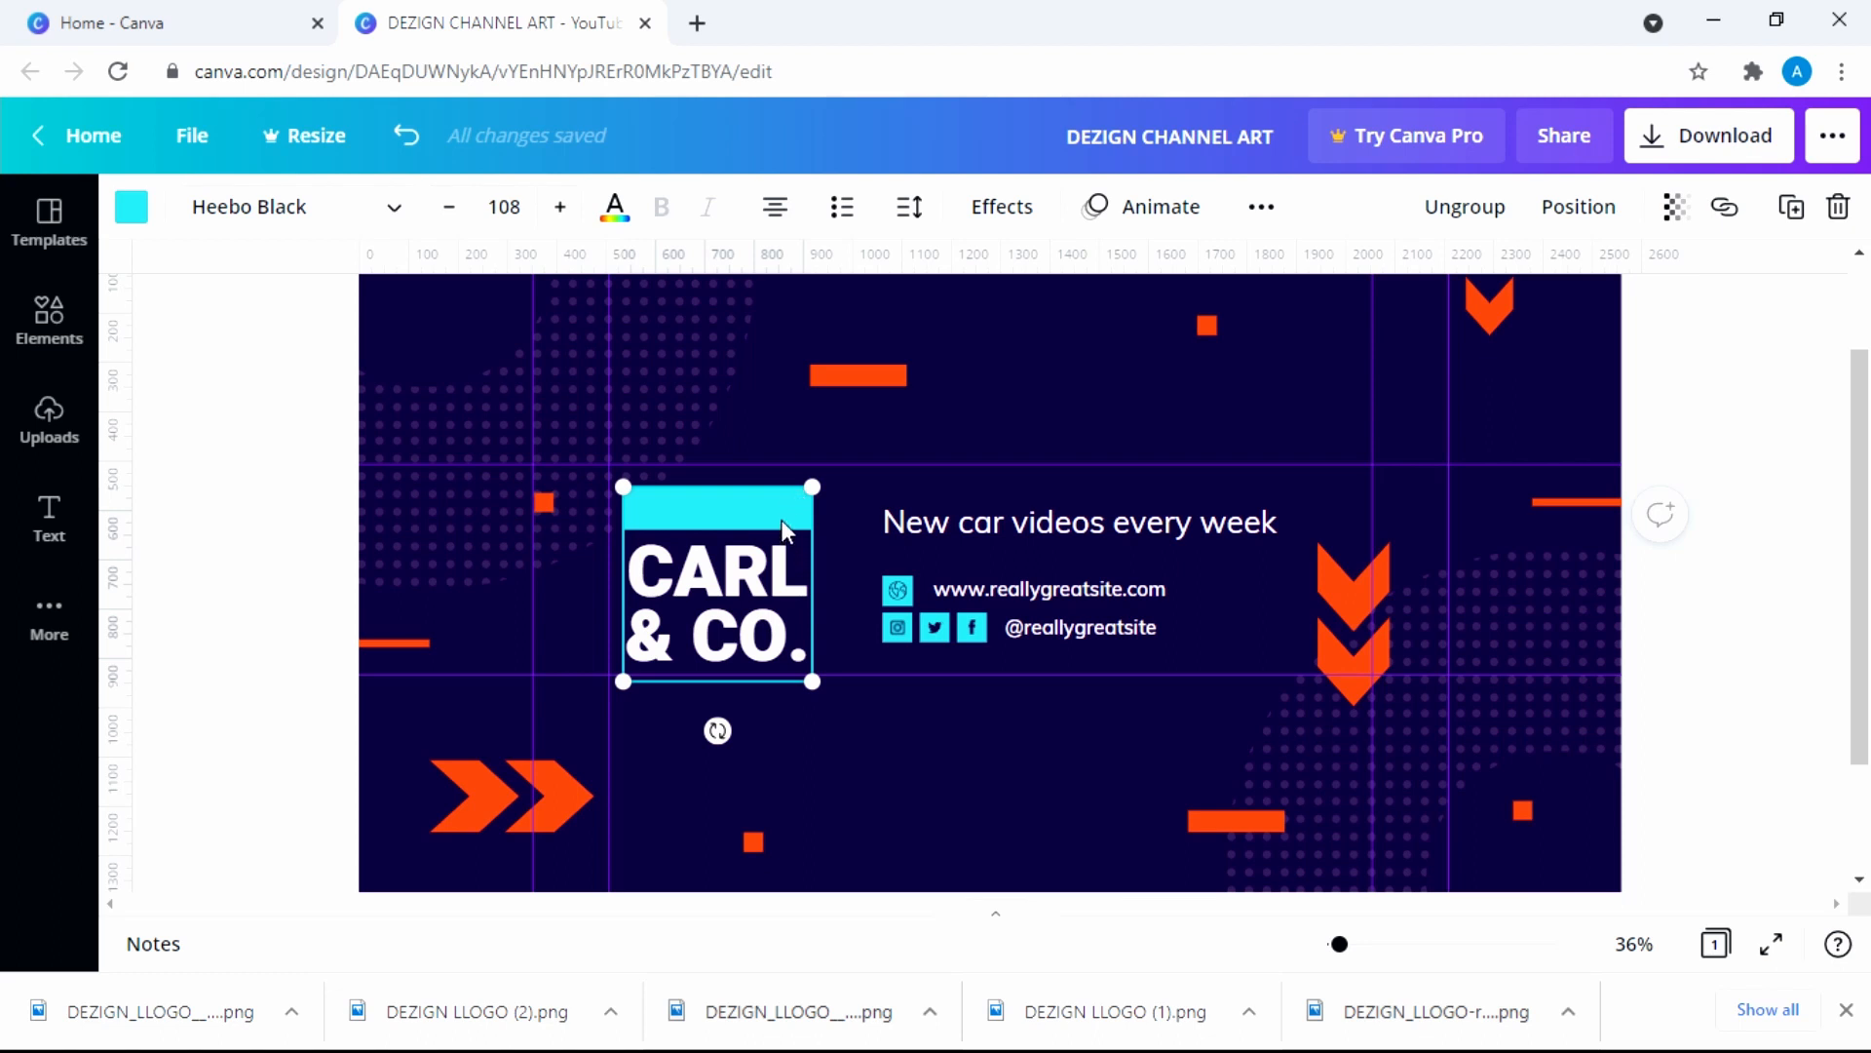
pyautogui.click(786, 503)
pyautogui.press('Delete')
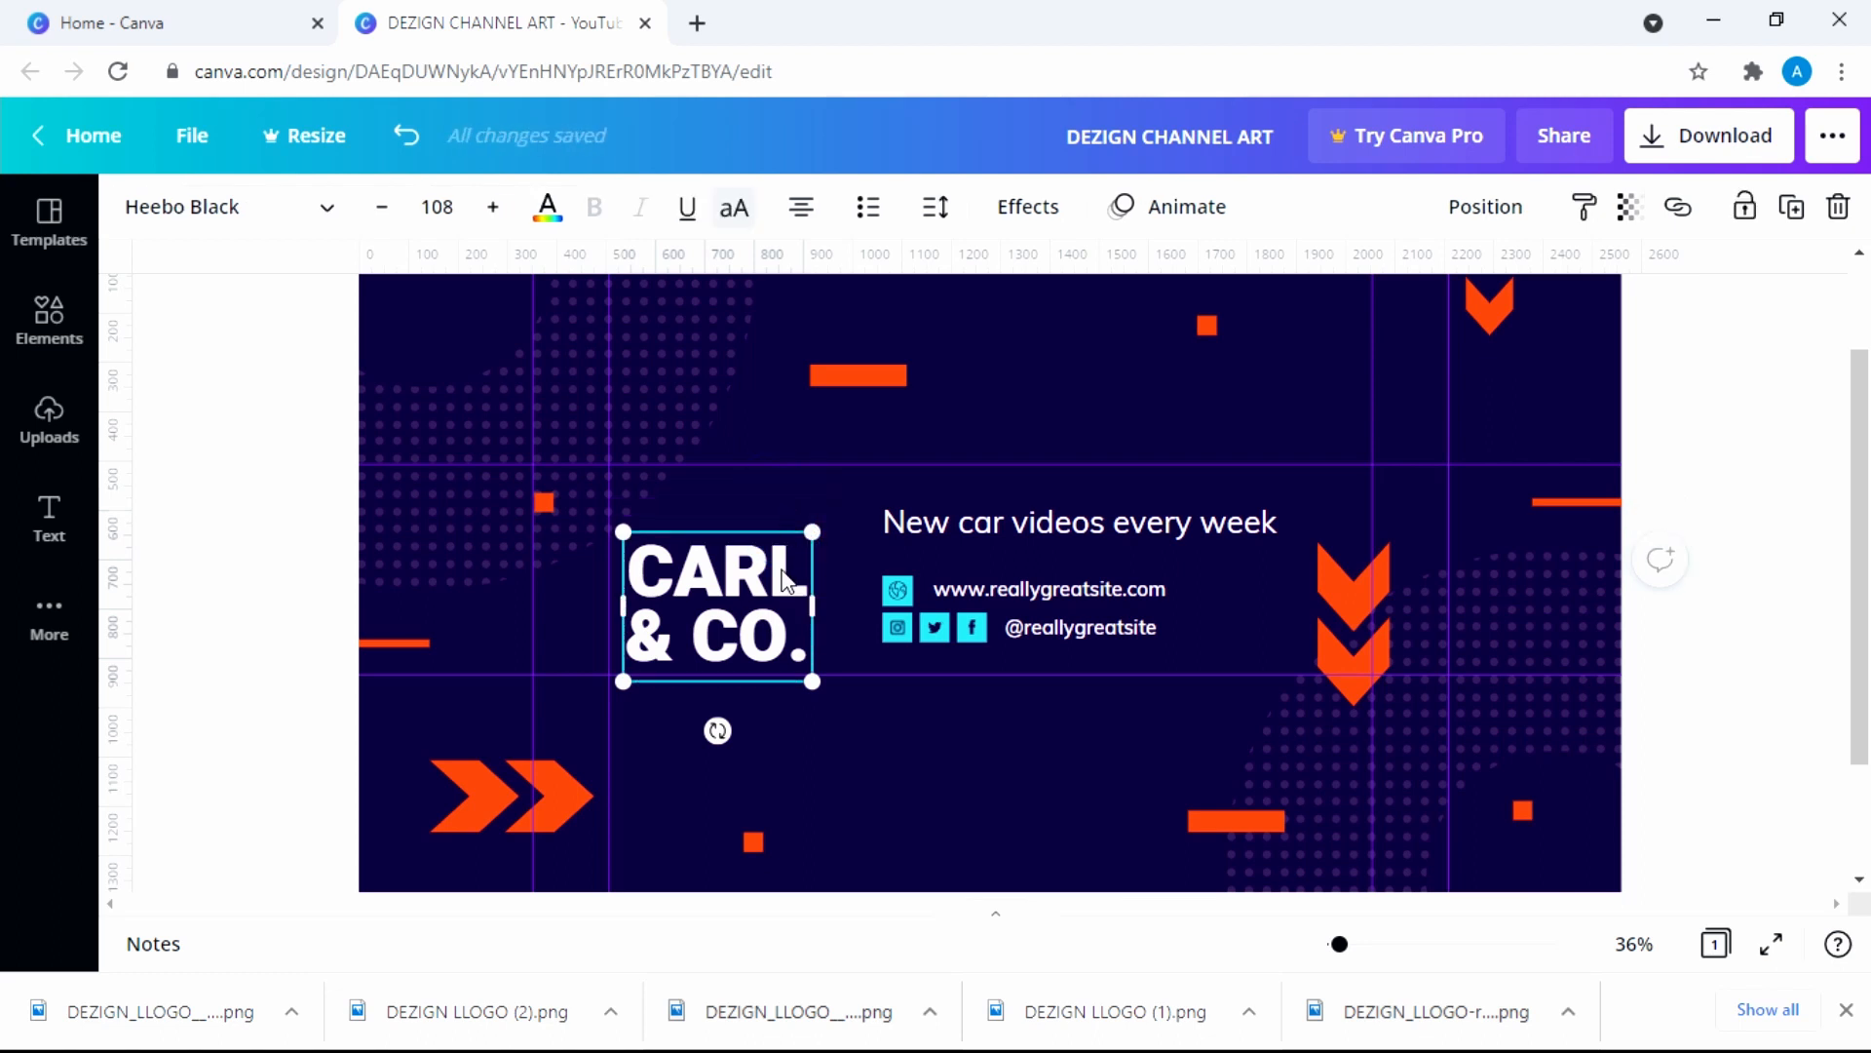
pyautogui.click(782, 569)
pyautogui.press('Delete')
pyautogui.click(779, 609)
pyautogui.click(786, 569)
pyautogui.click(790, 565)
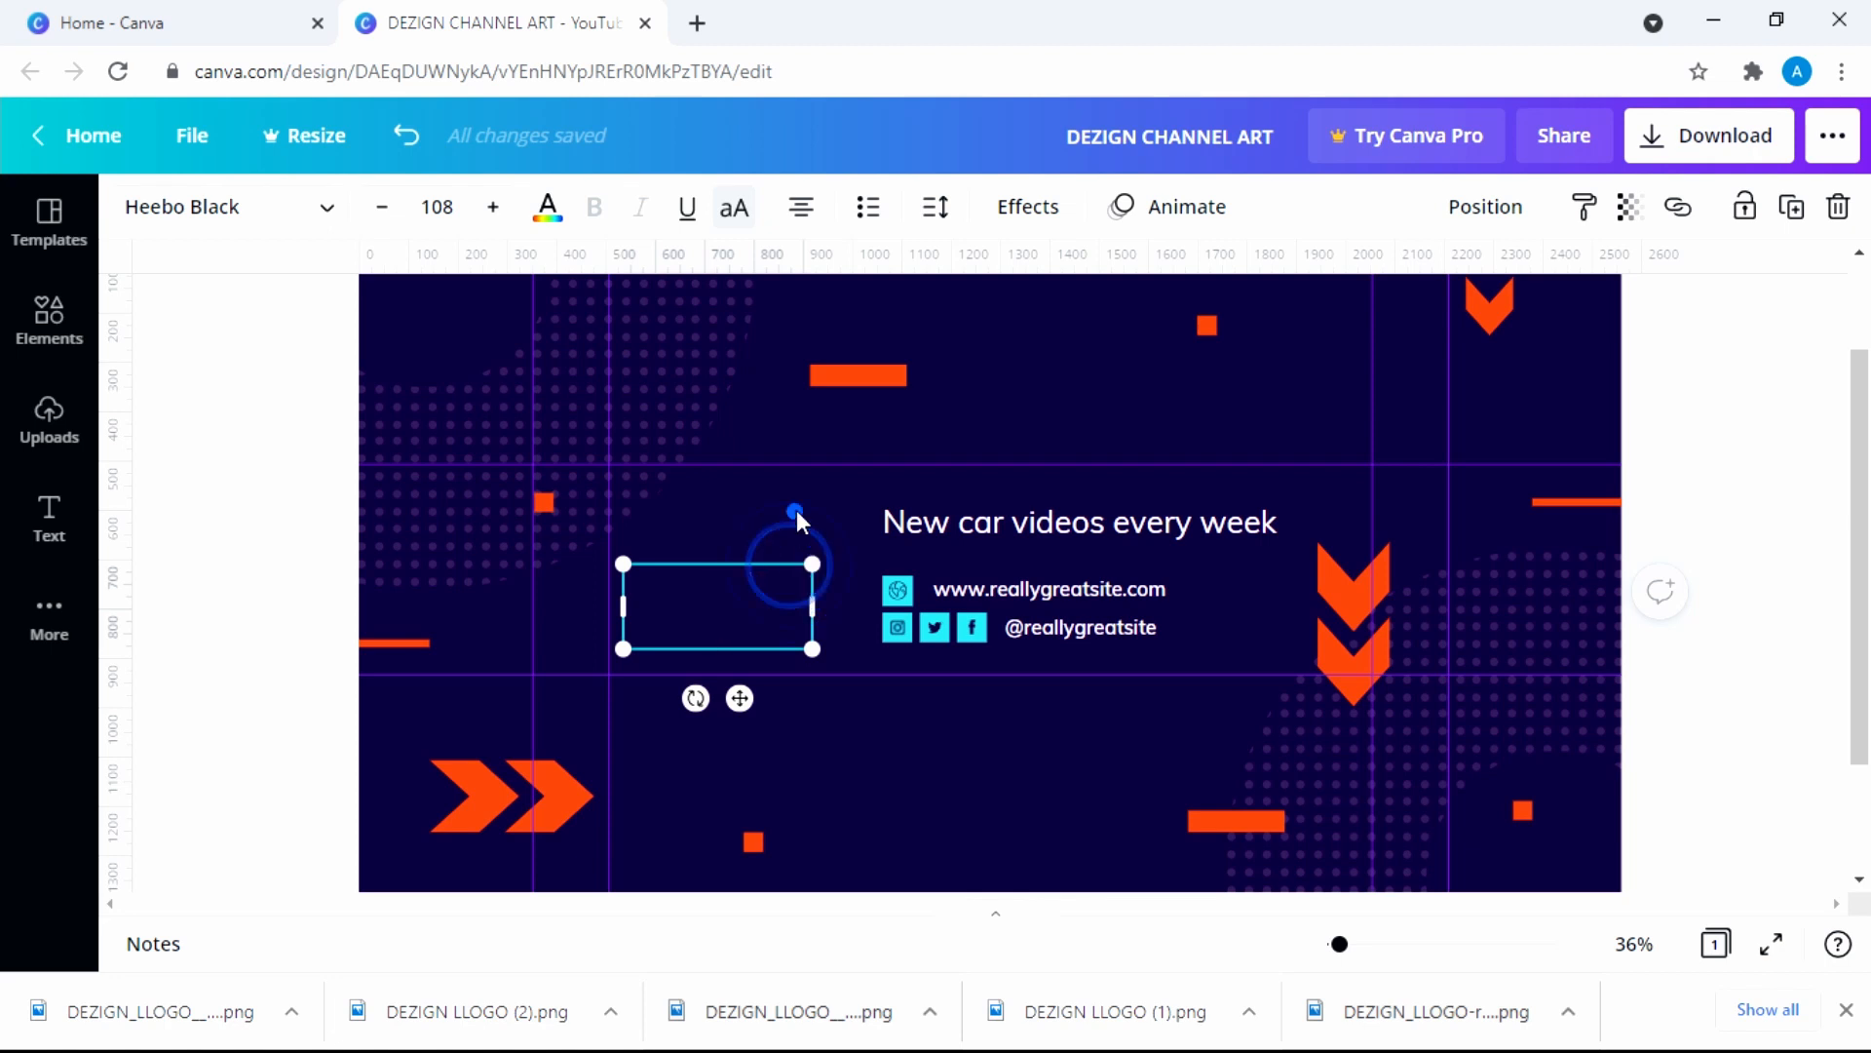
pyautogui.click(798, 510)
pyautogui.click(772, 591)
pyautogui.click(740, 590)
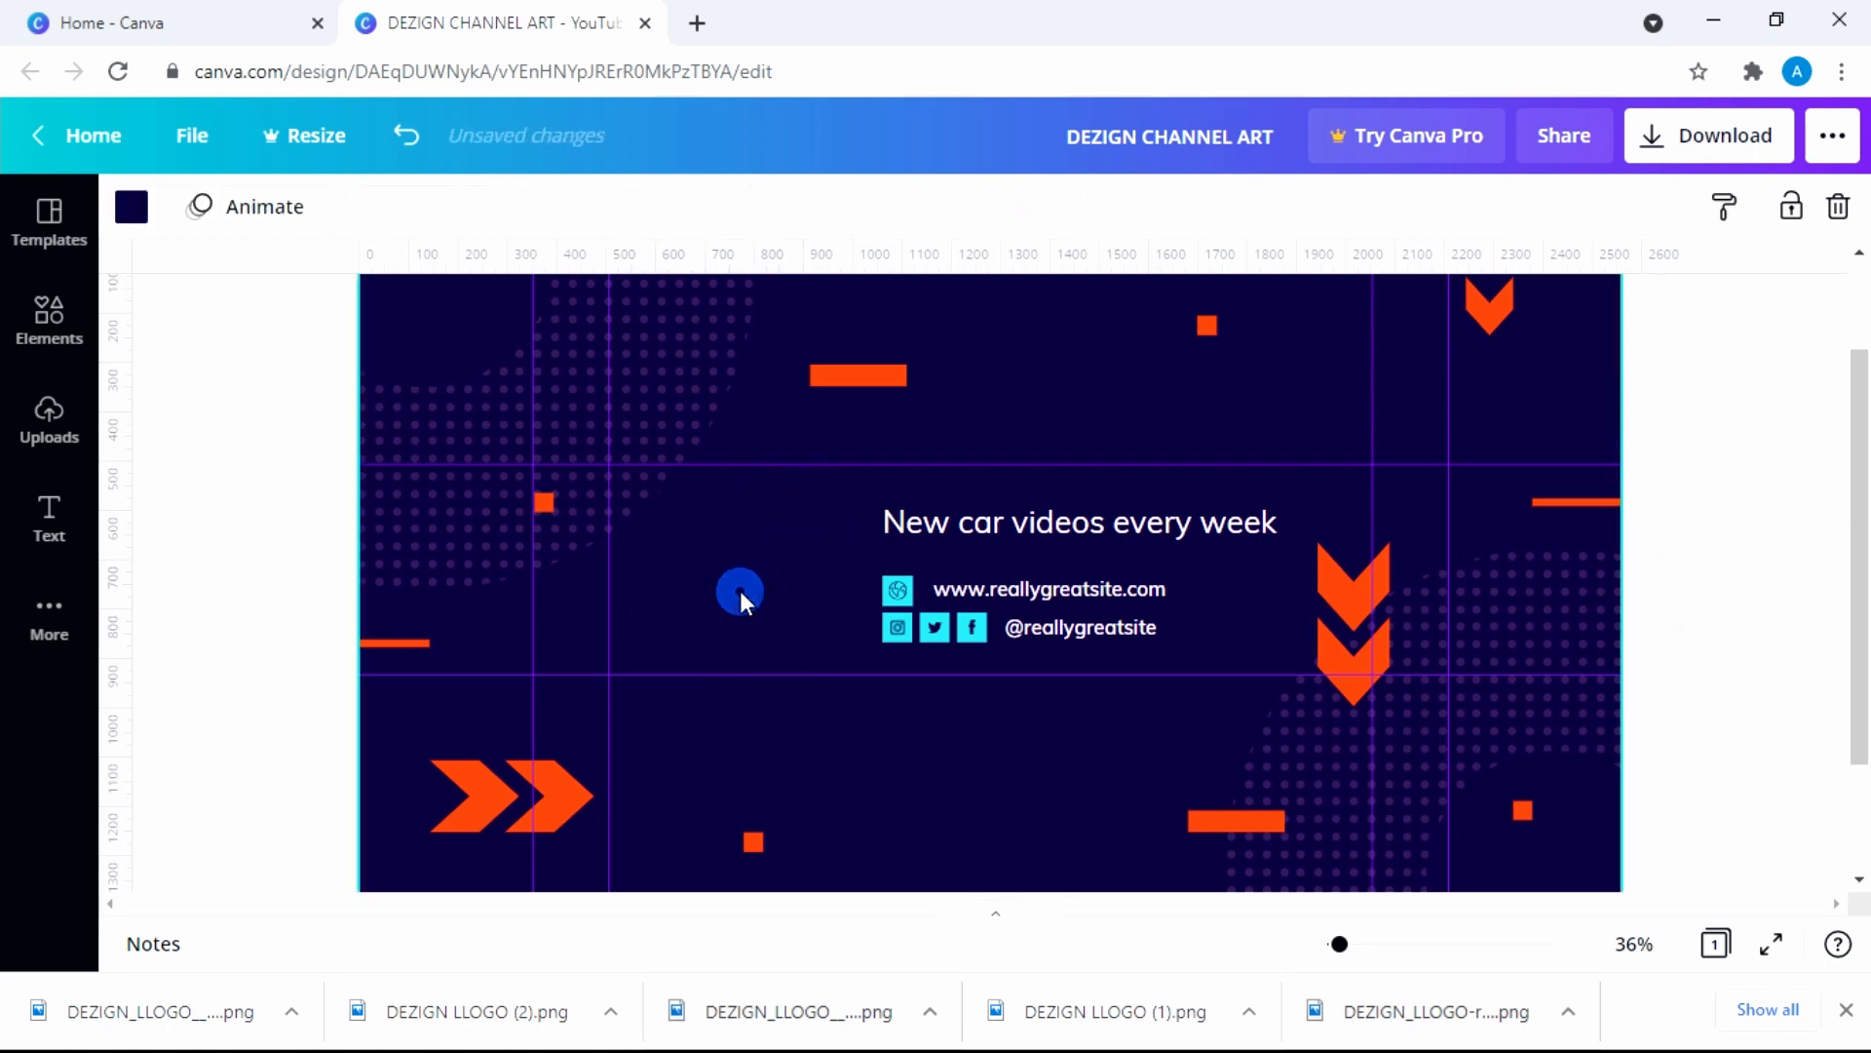
# Move the "New car videos every week" tagline towards the banner's centre and replace its text with "VIDEOS | DESIGN | SUCESS TIPS"
pyautogui.click(985, 526)
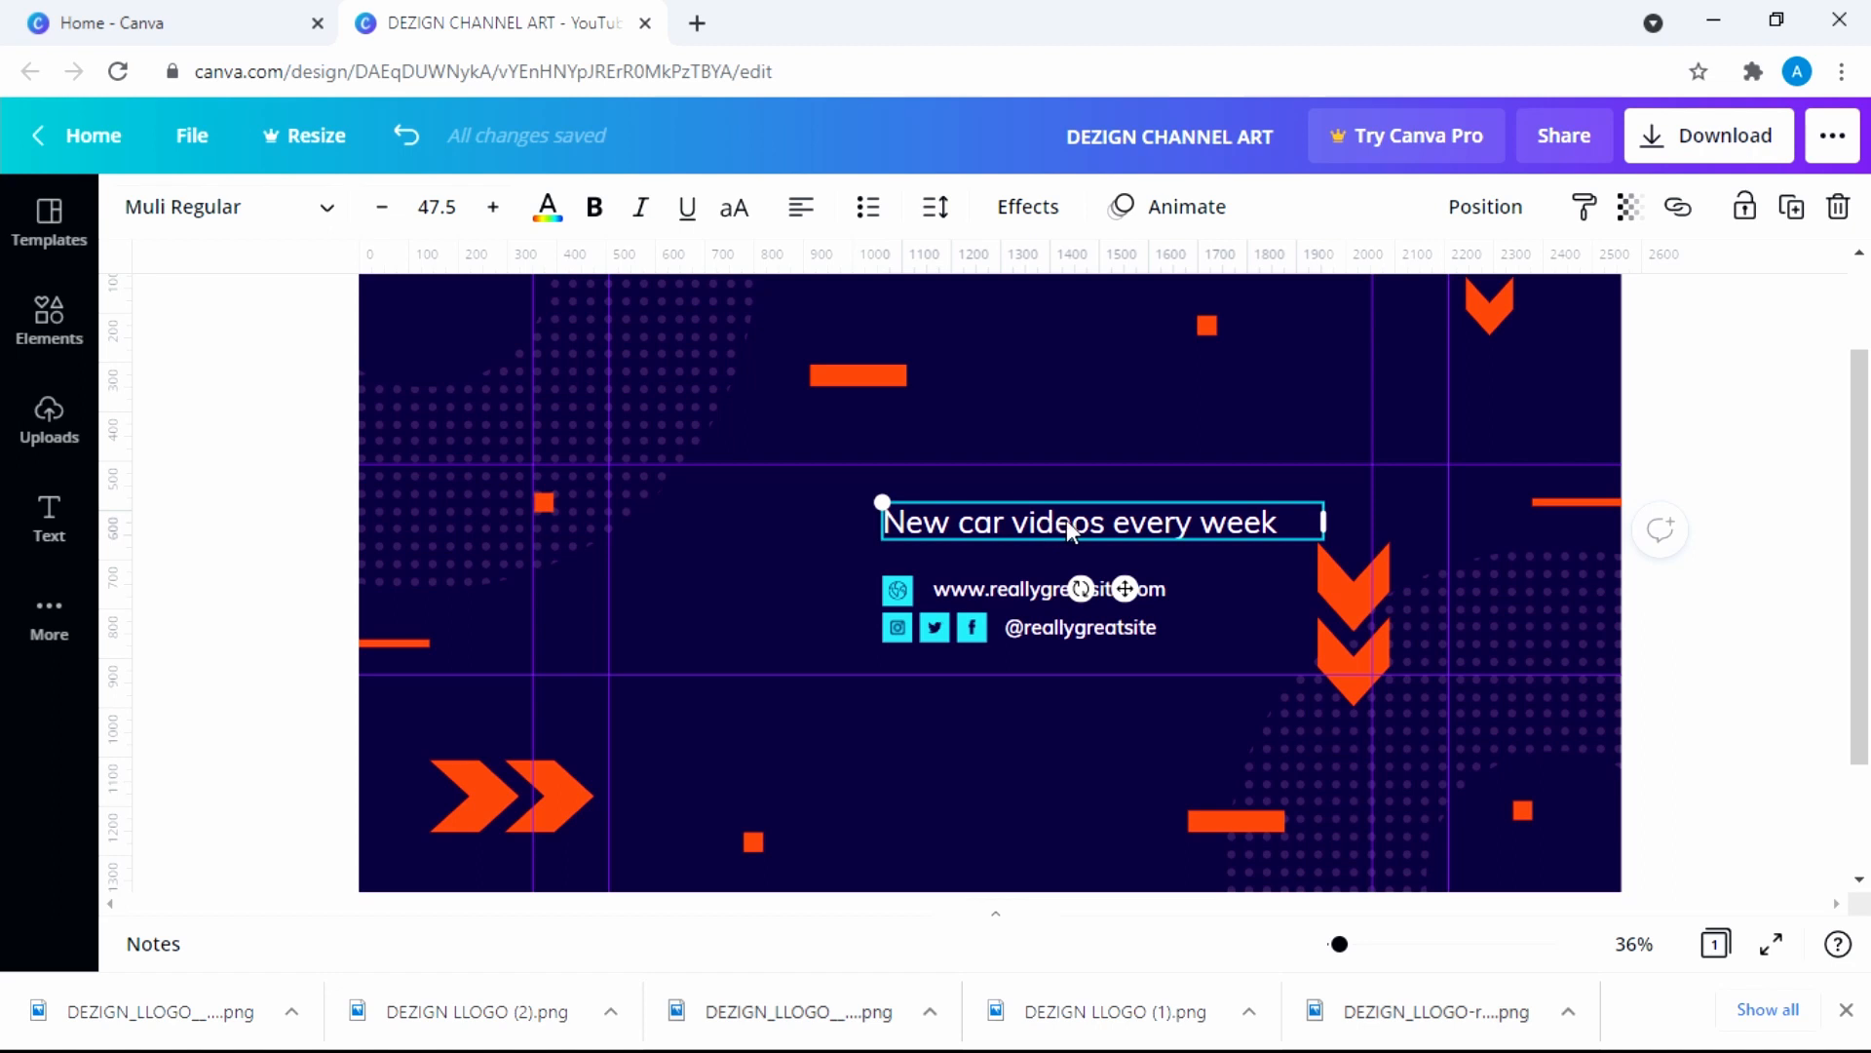
pyautogui.moveTo(1069, 526); pyautogui.dragTo(971, 532)
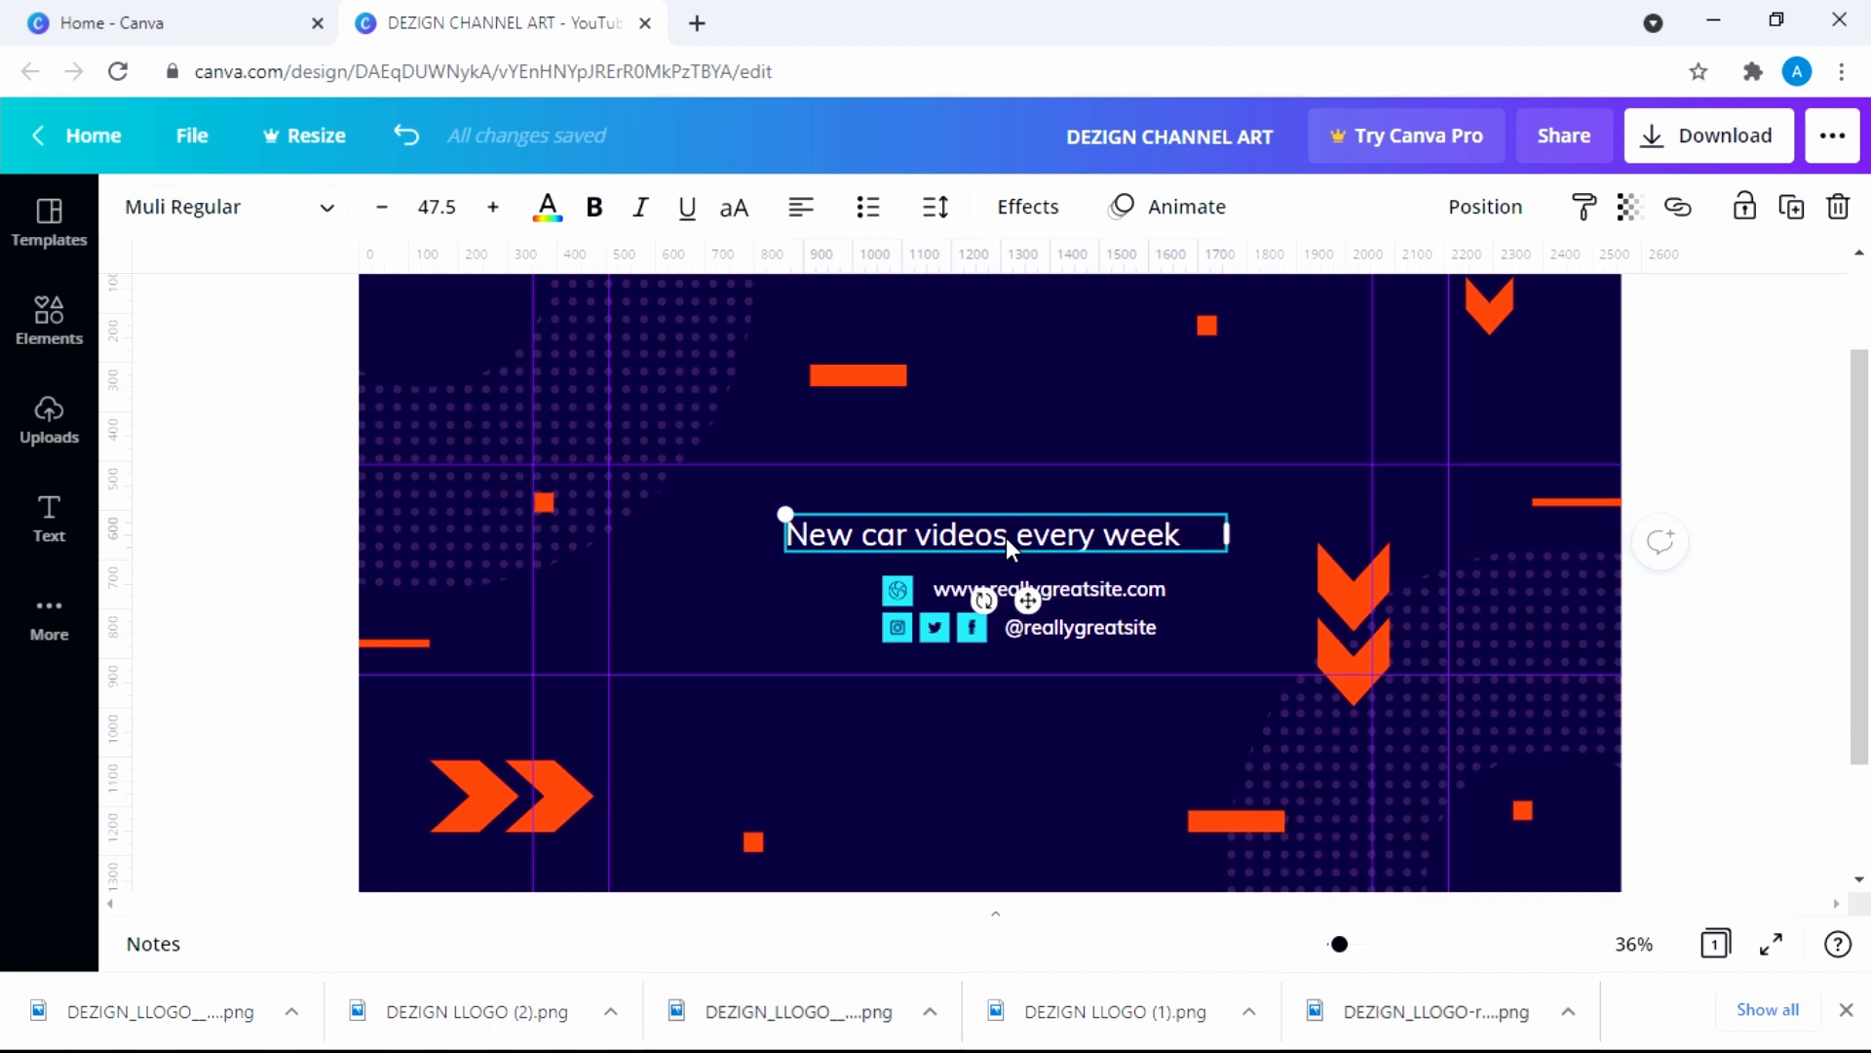
pyautogui.doubleClick(1031, 537)
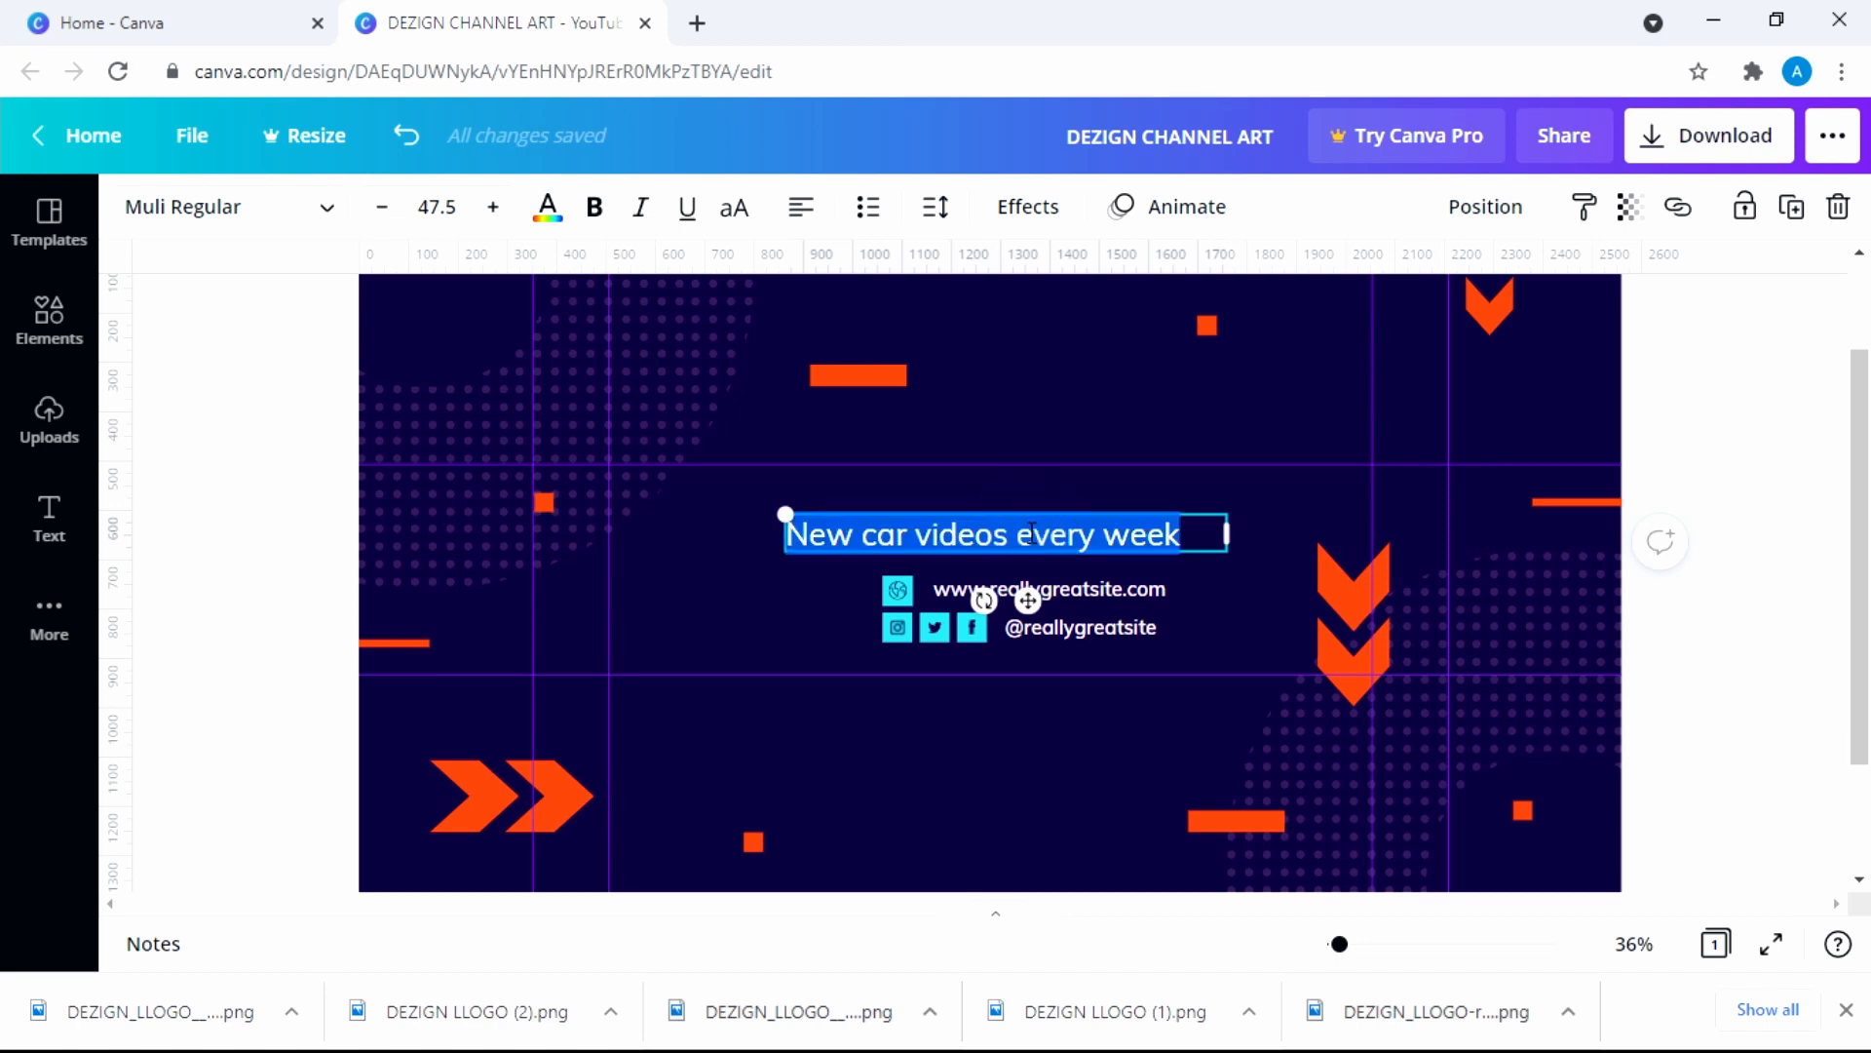
pyautogui.write('VIDEOS |')
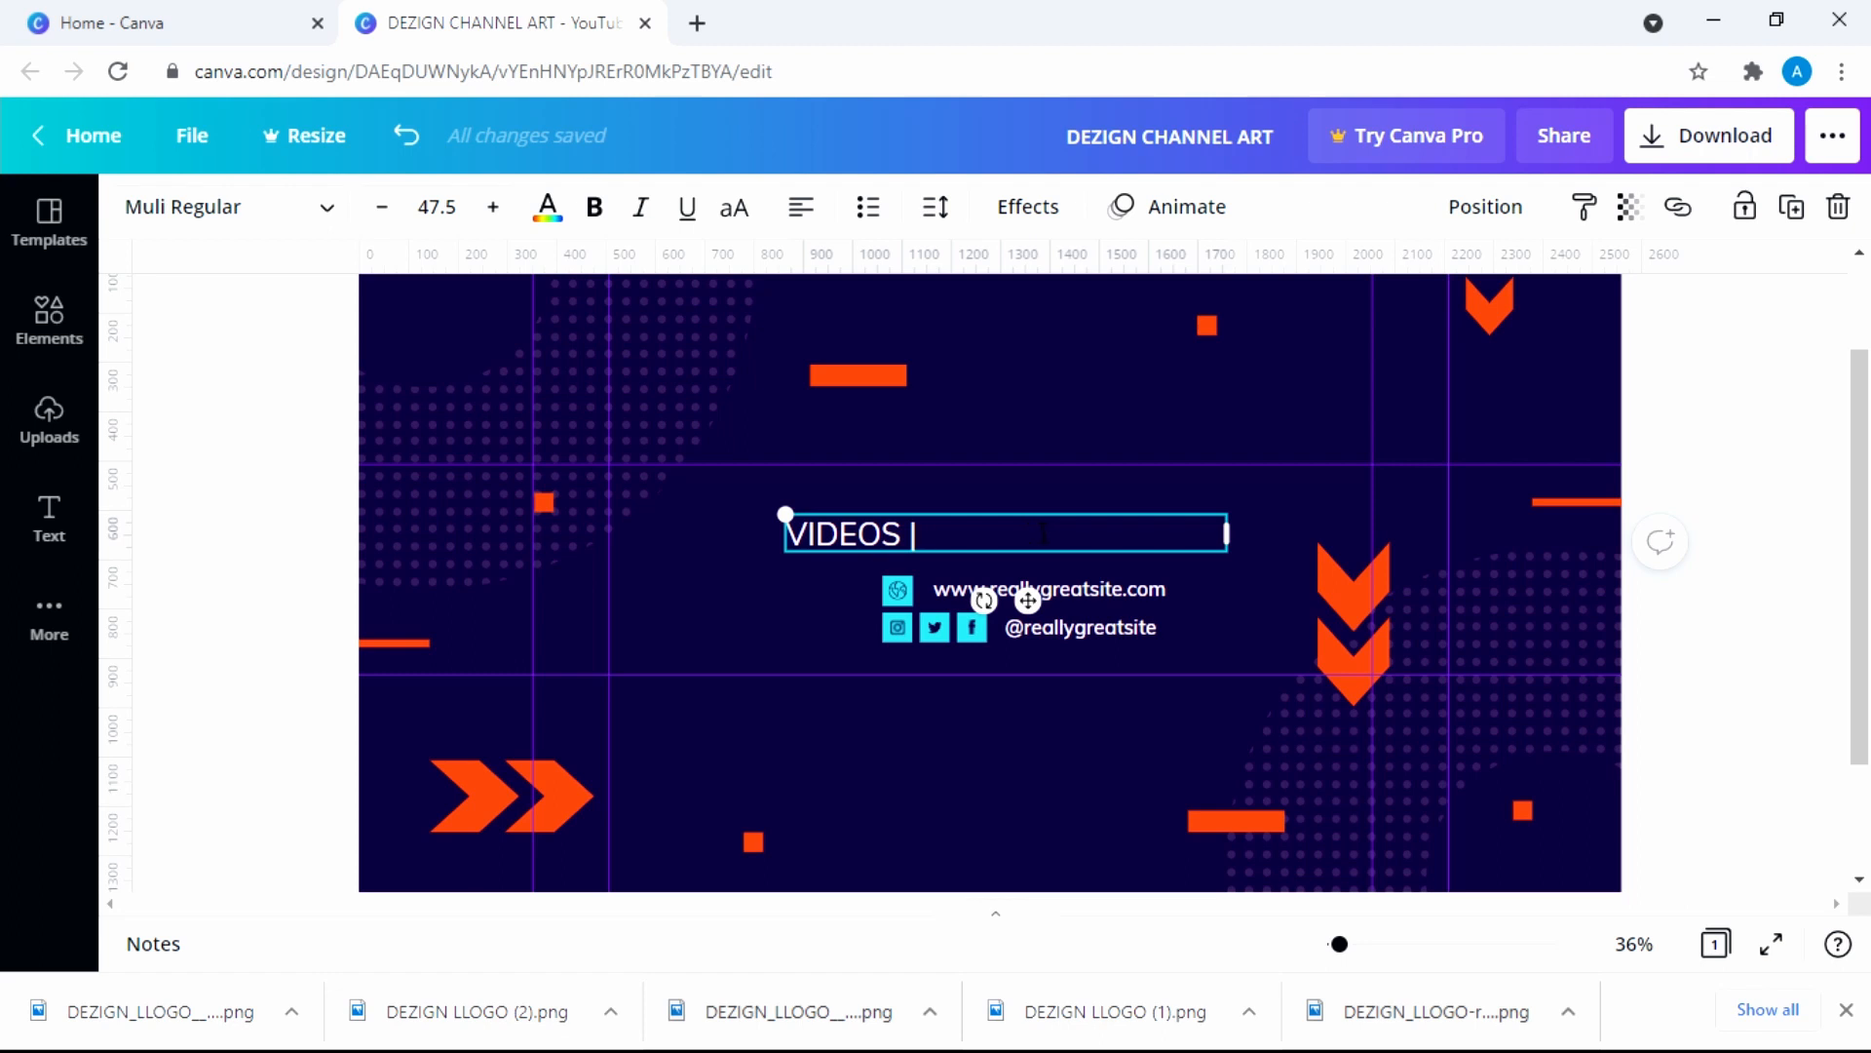
pyautogui.write('DESIGN')
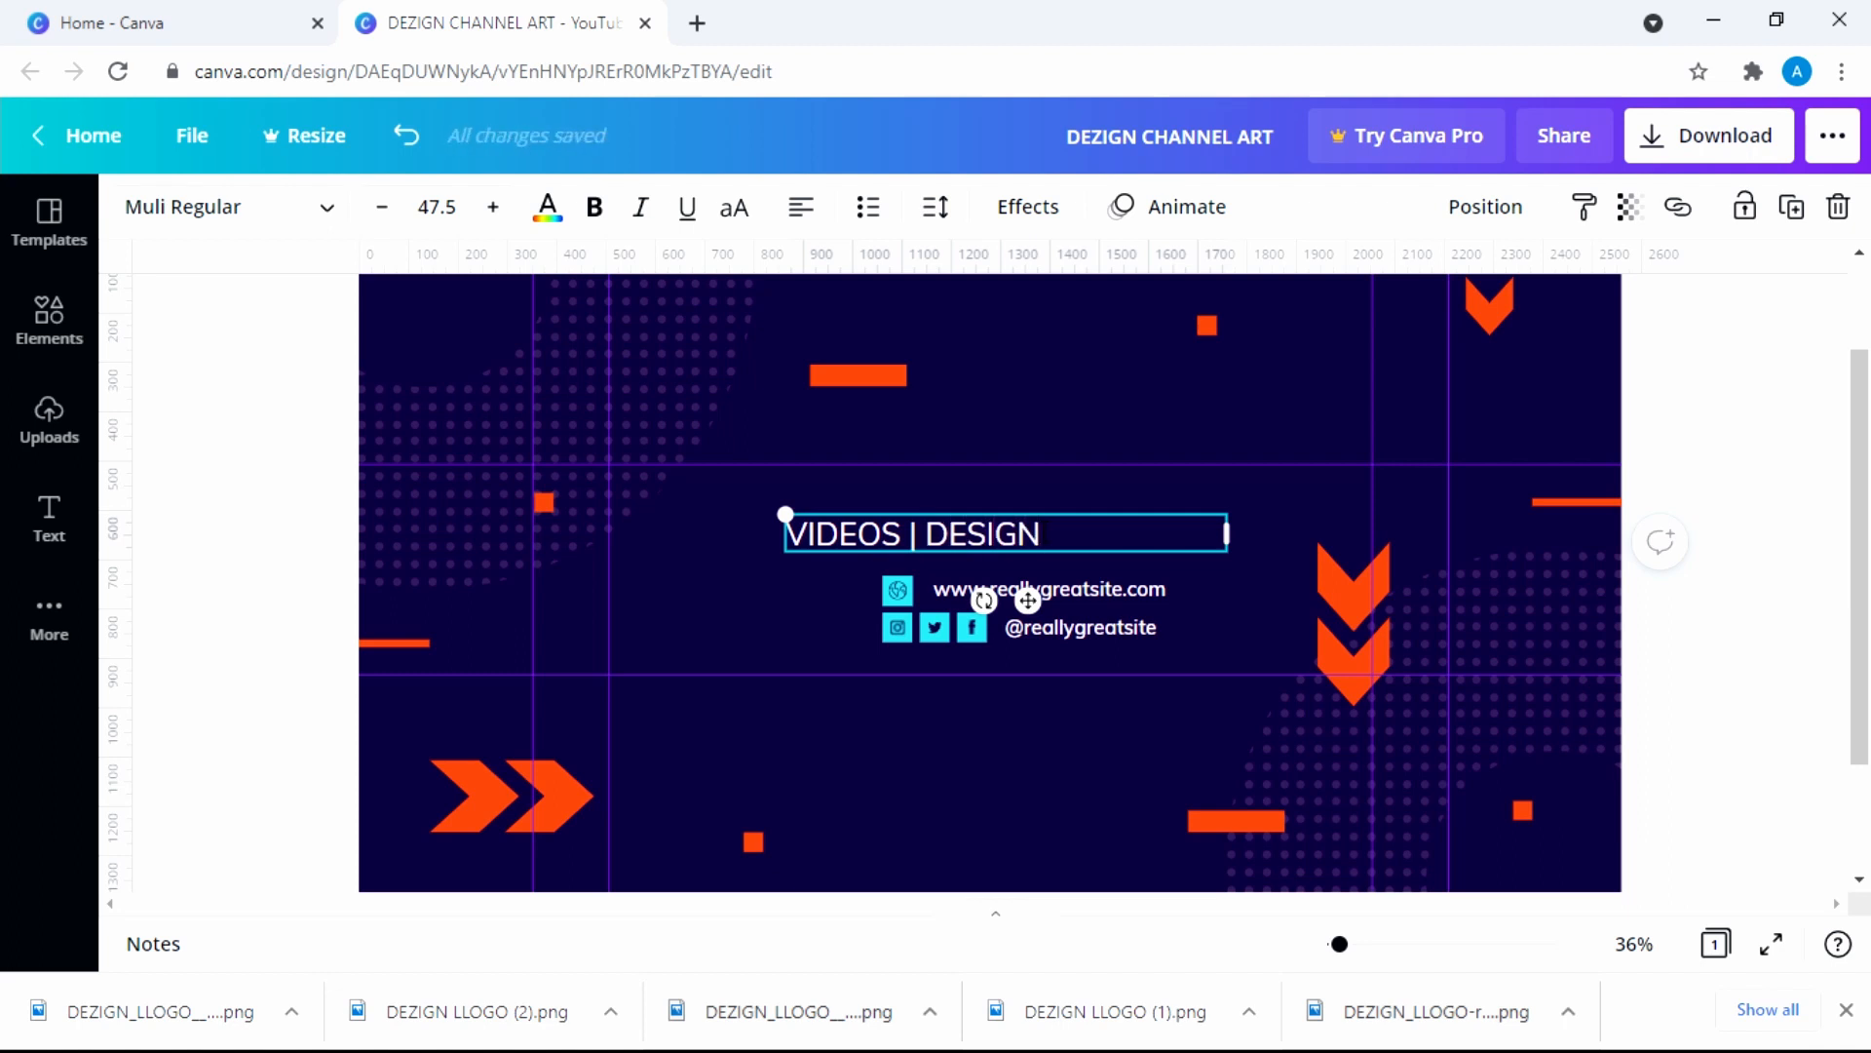
pyautogui.write(' | SUCESS ')
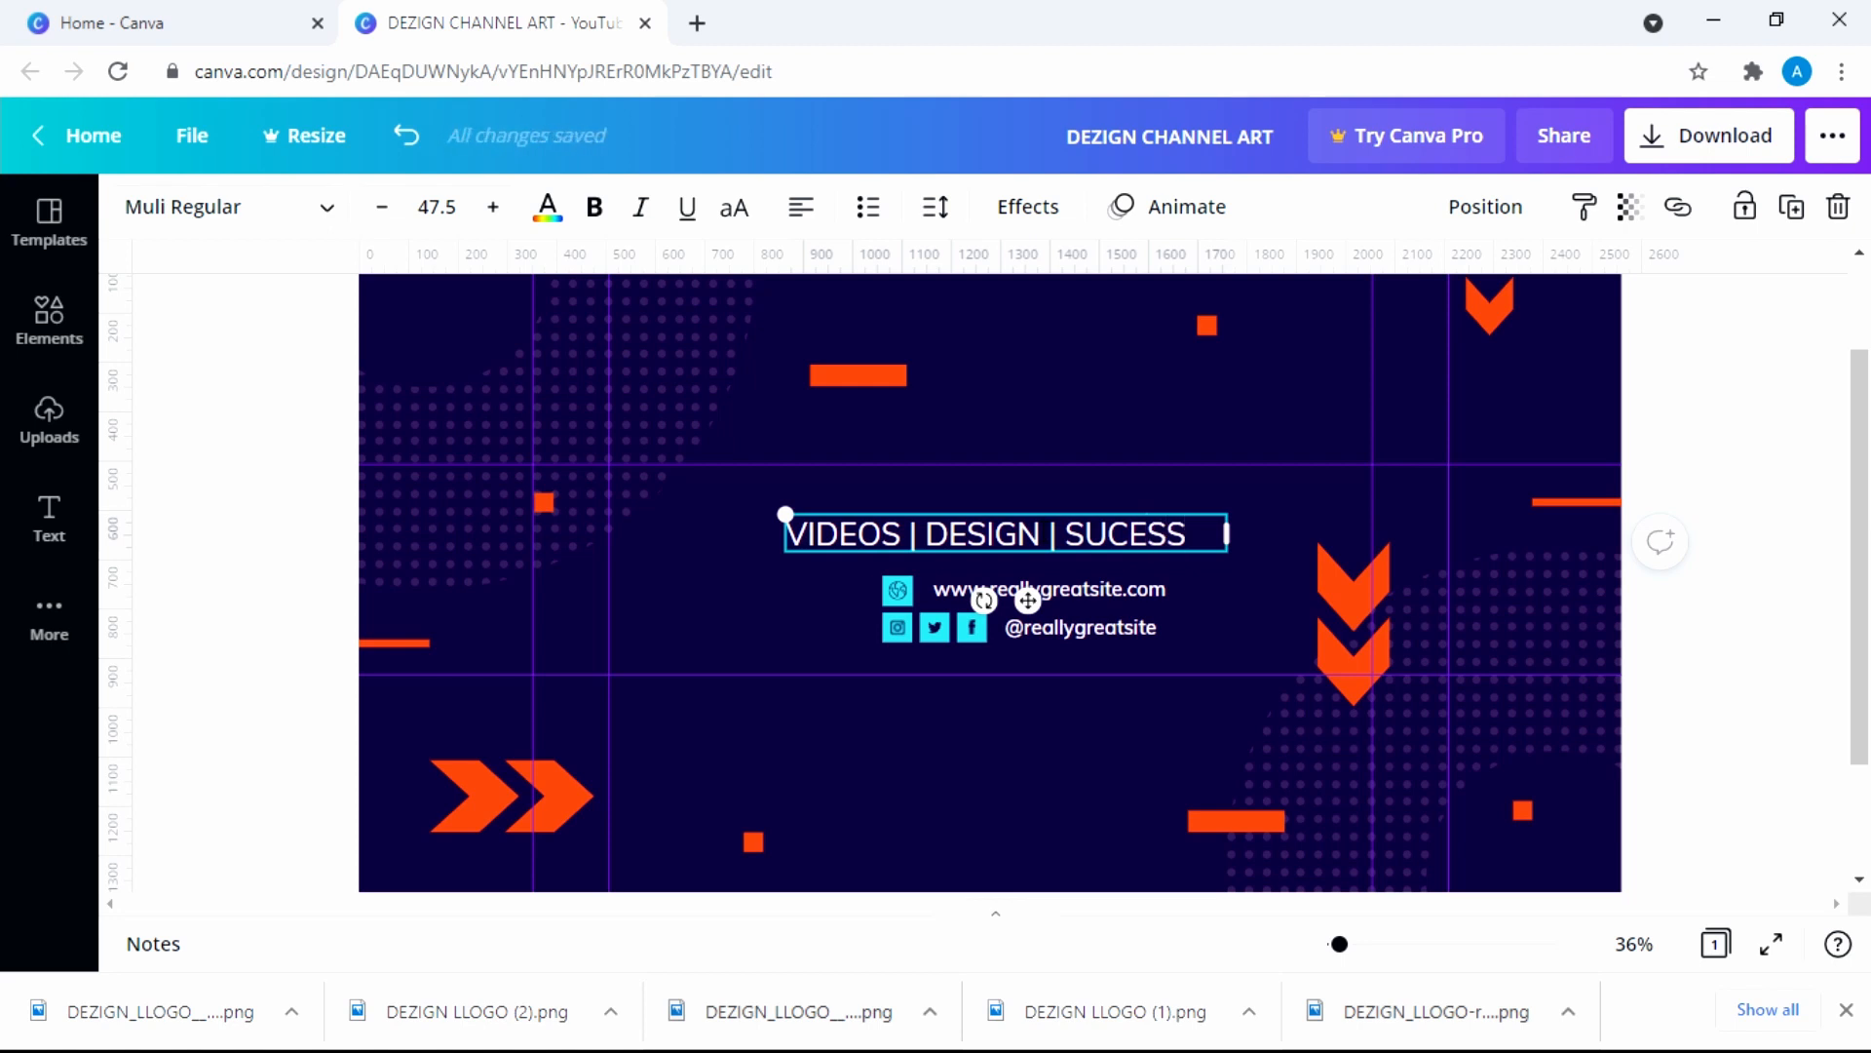
pyautogui.write('TIPS')
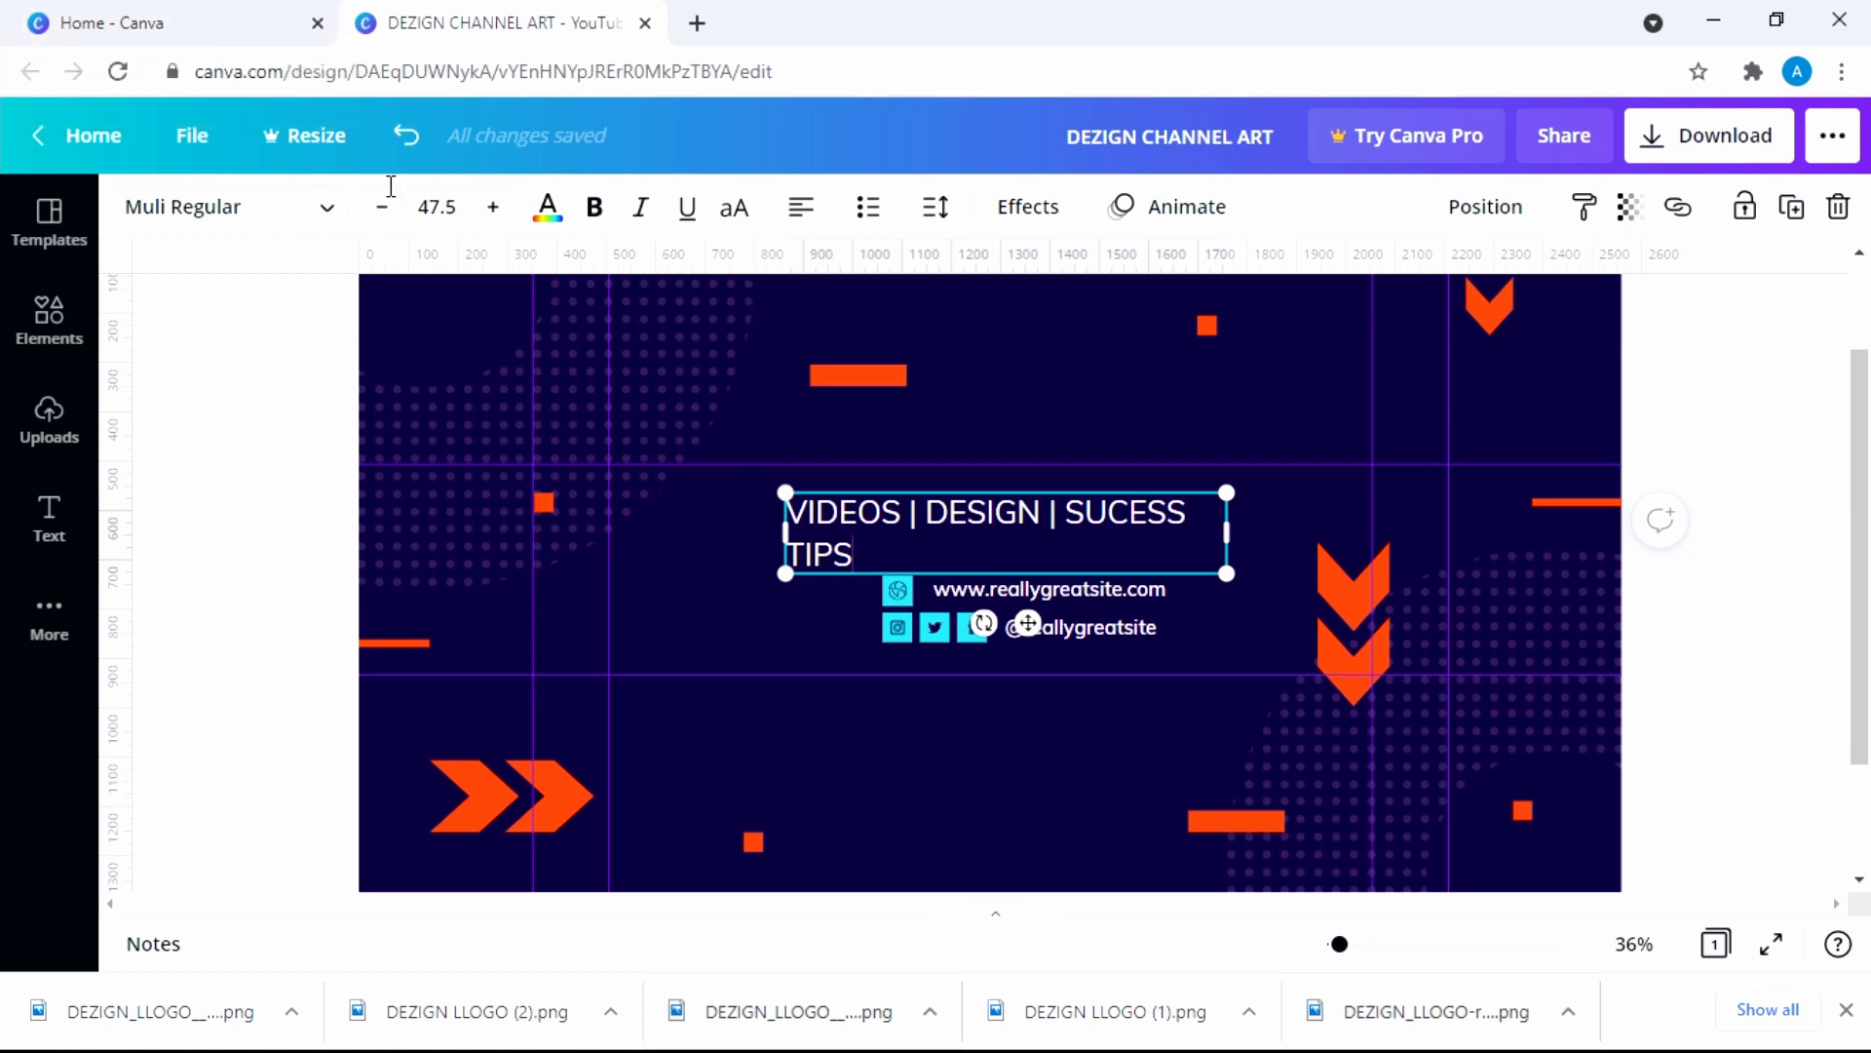
# Open the earlier 2048 x 1152 px banner from the list of all designs
pyautogui.click(244, 29)
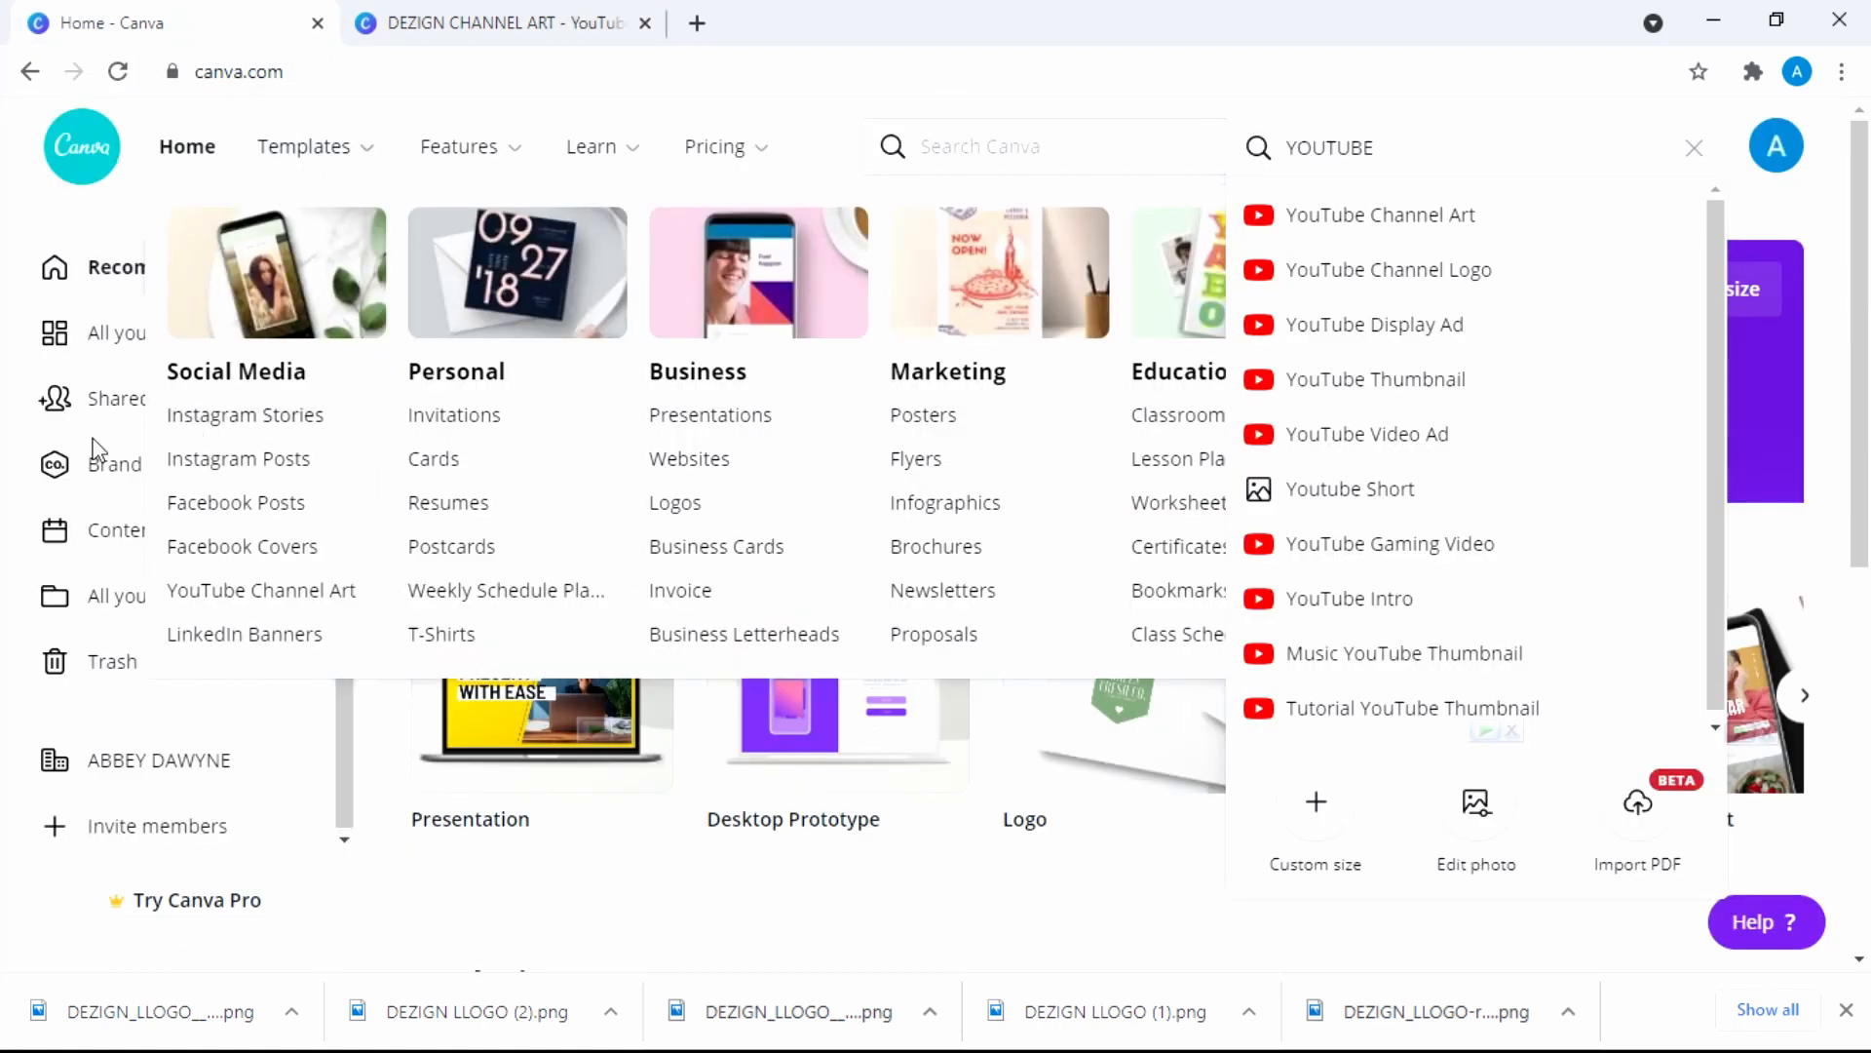
pyautogui.click(205, 341)
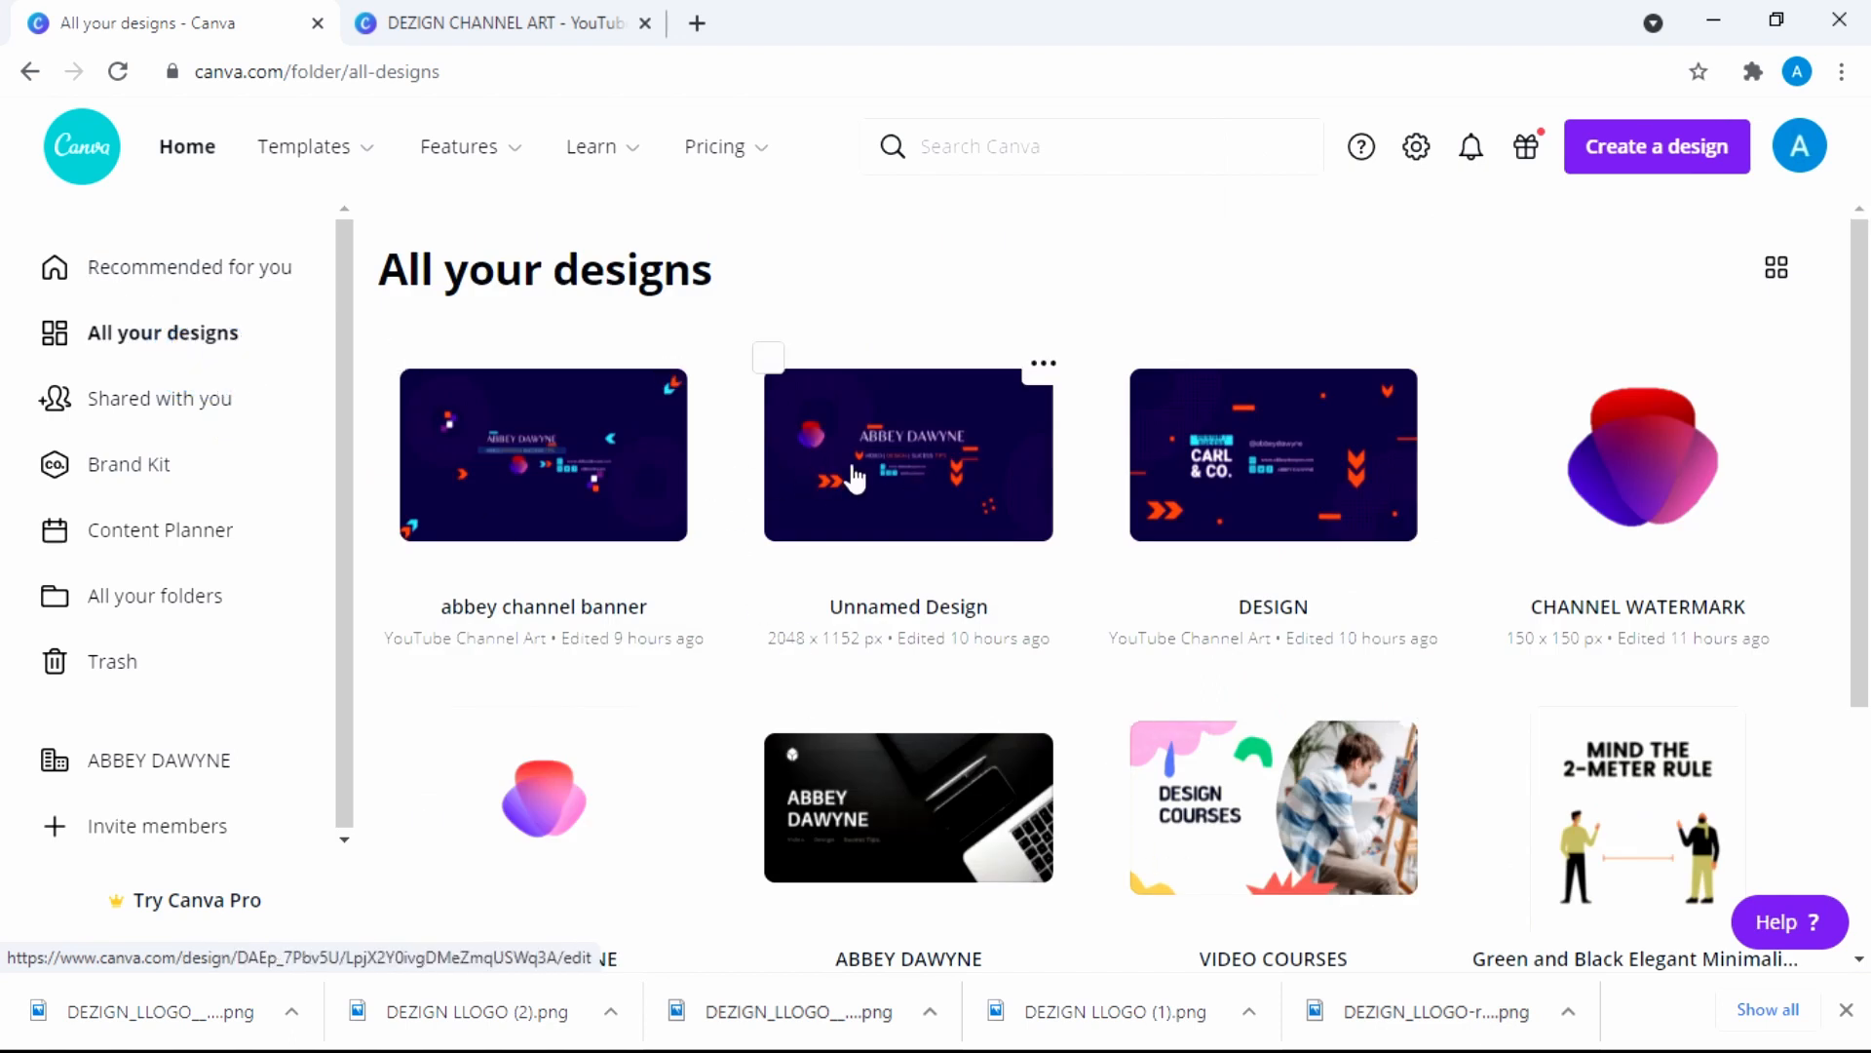
pyautogui.click(877, 508)
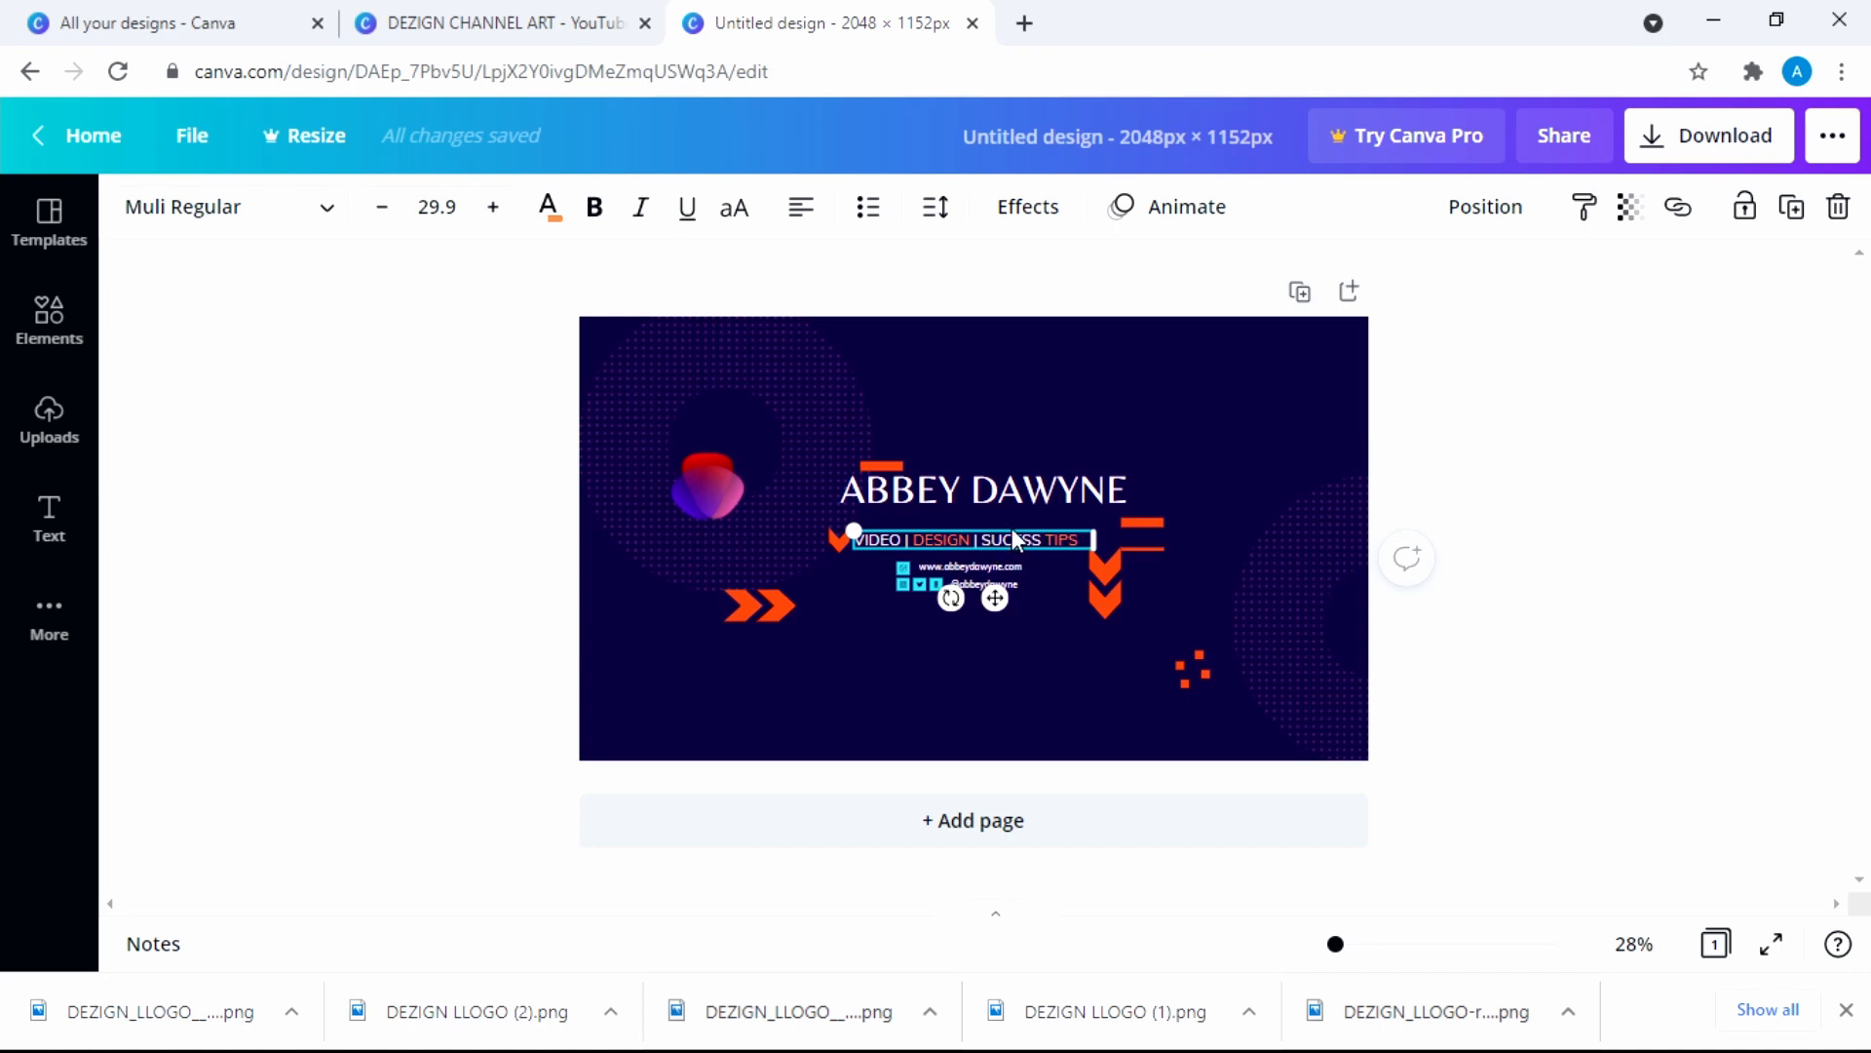
# Copy the "VIDEO | DESIGN | SUCESS TIPS" tagline text box from the earlier banner
pyautogui.hotkey('ctrl', '+')
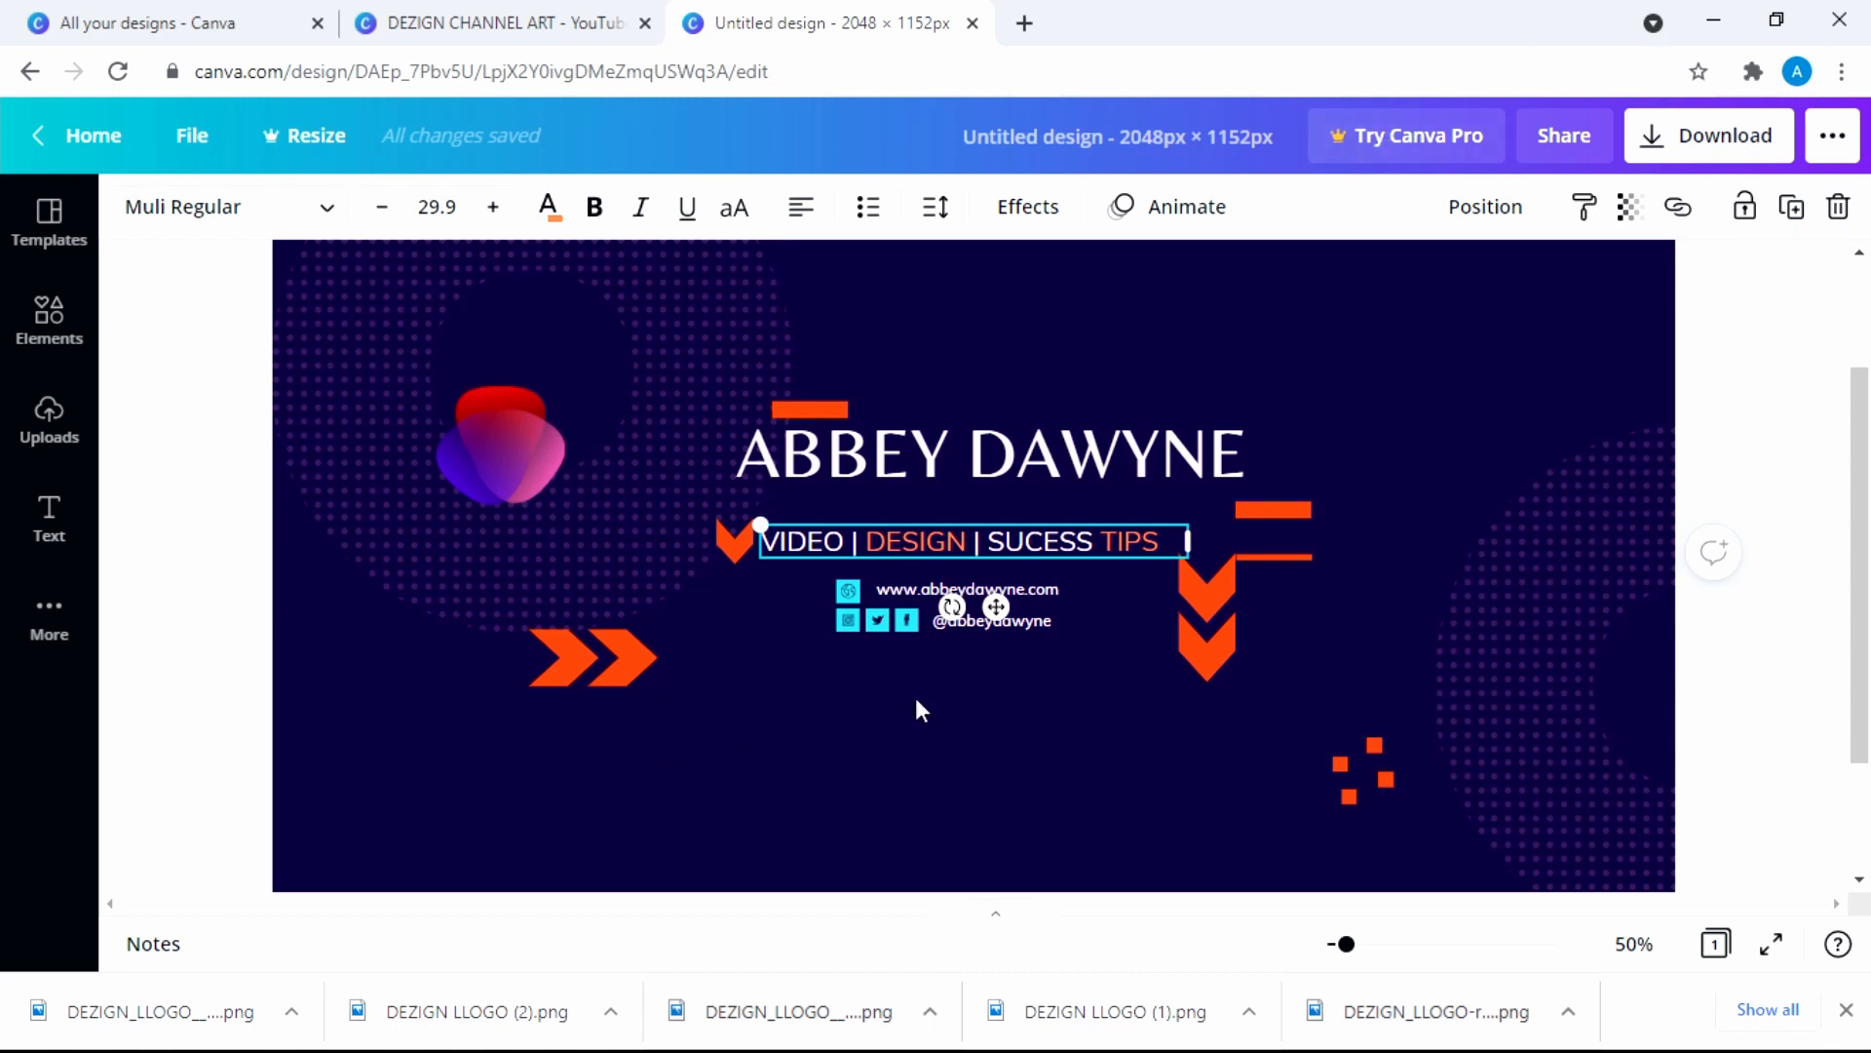
pyautogui.click(1028, 545)
pyautogui.rightClick(1077, 529)
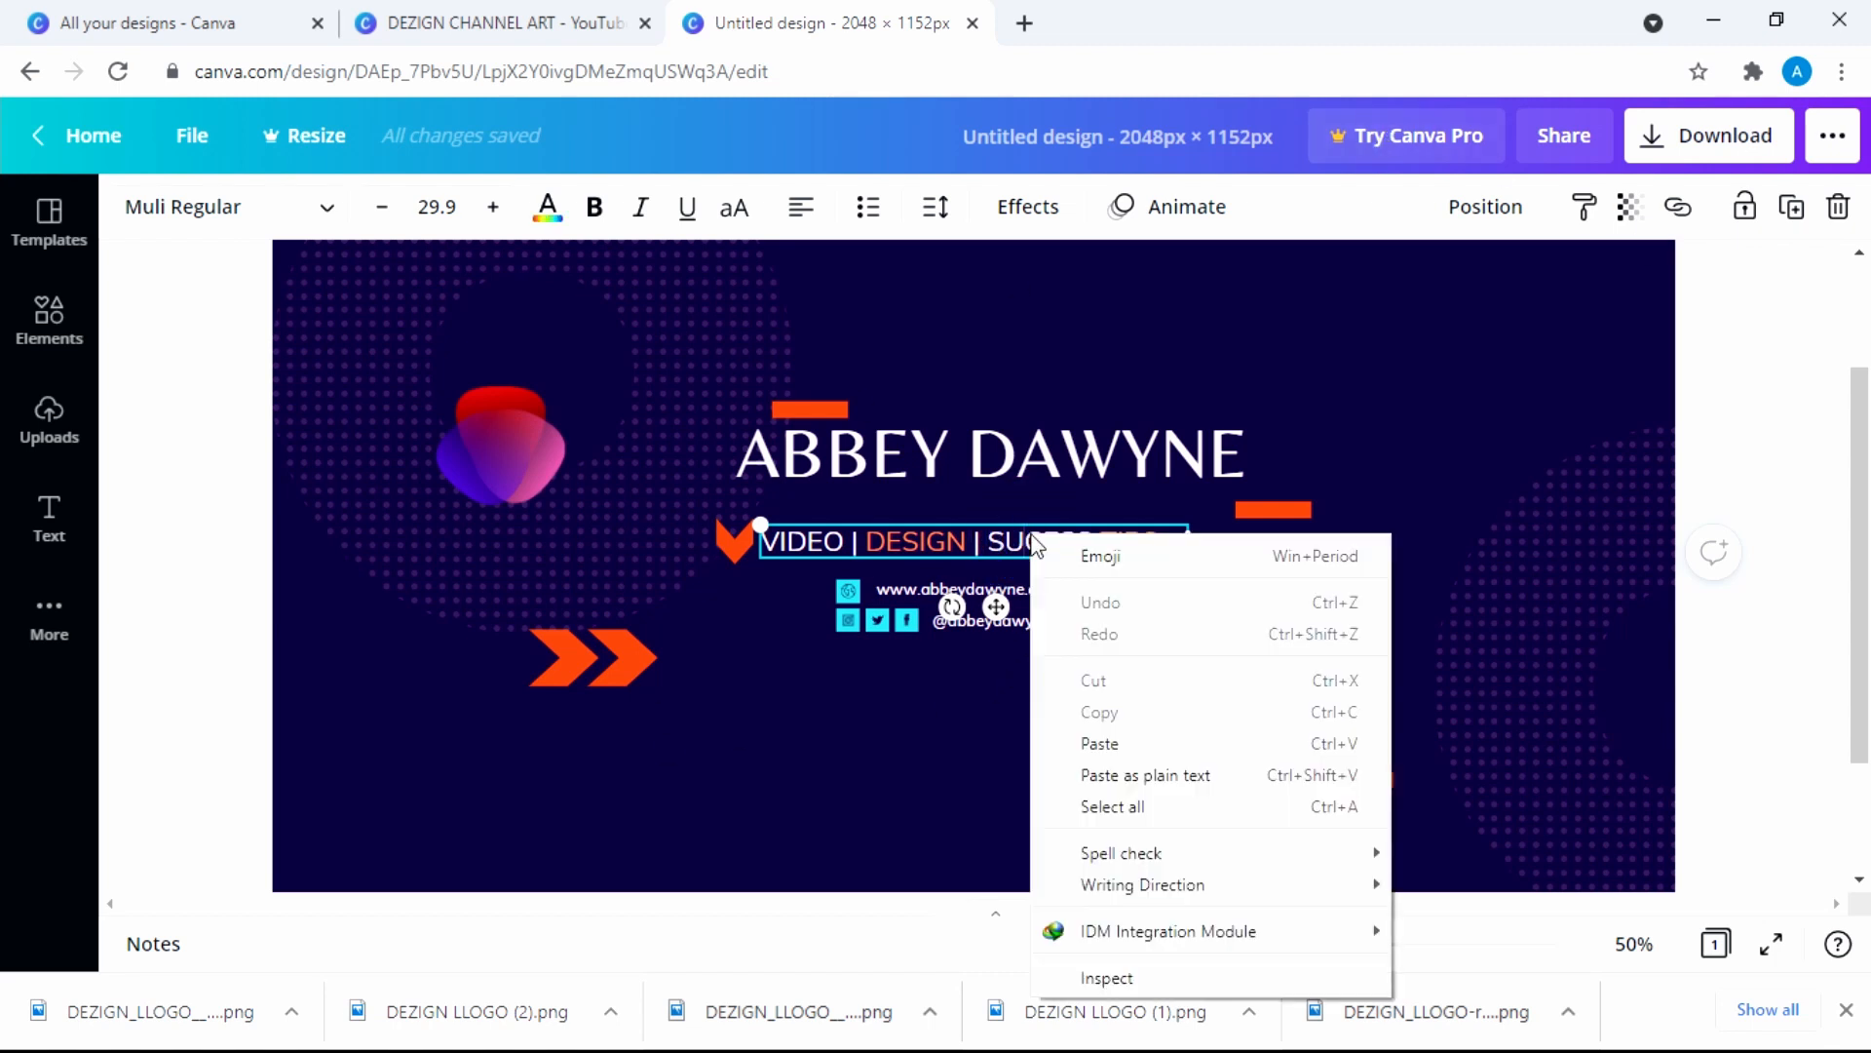
pyautogui.click(1089, 514)
pyautogui.click(1336, 435)
pyautogui.click(1088, 535)
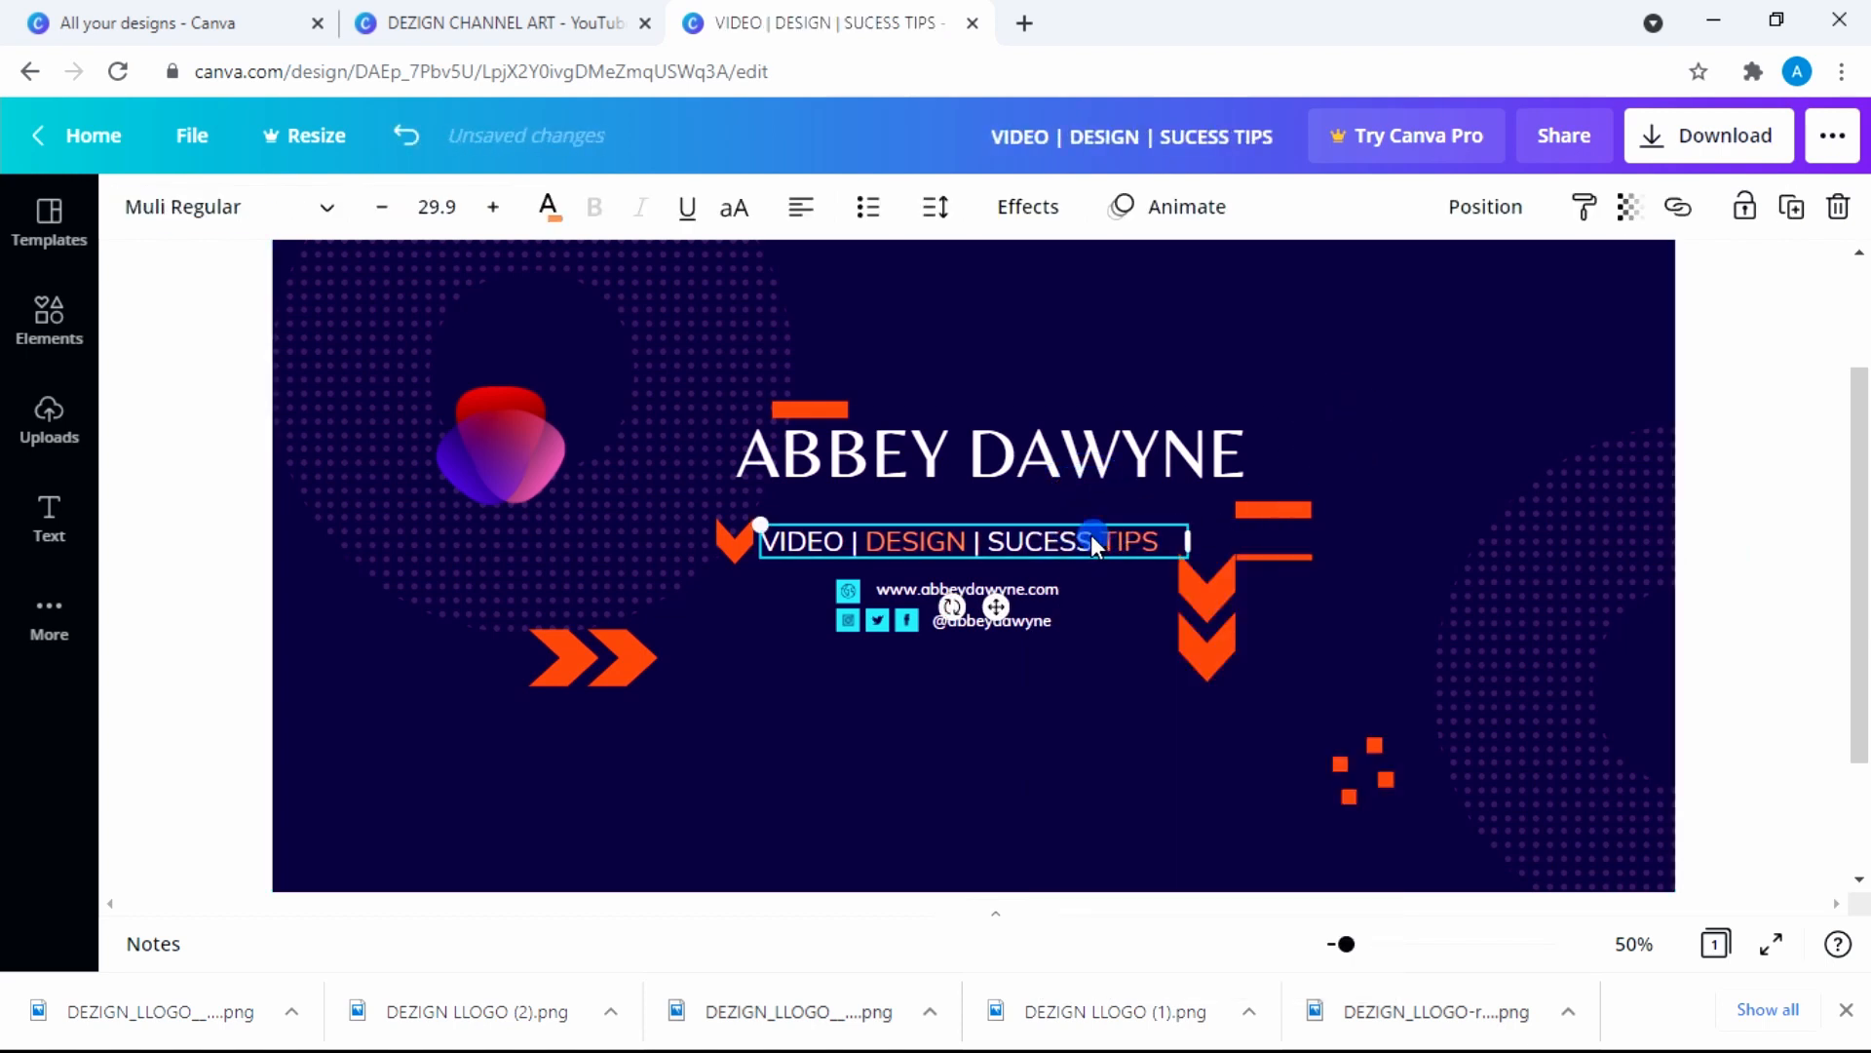
pyautogui.rightClick(1136, 531)
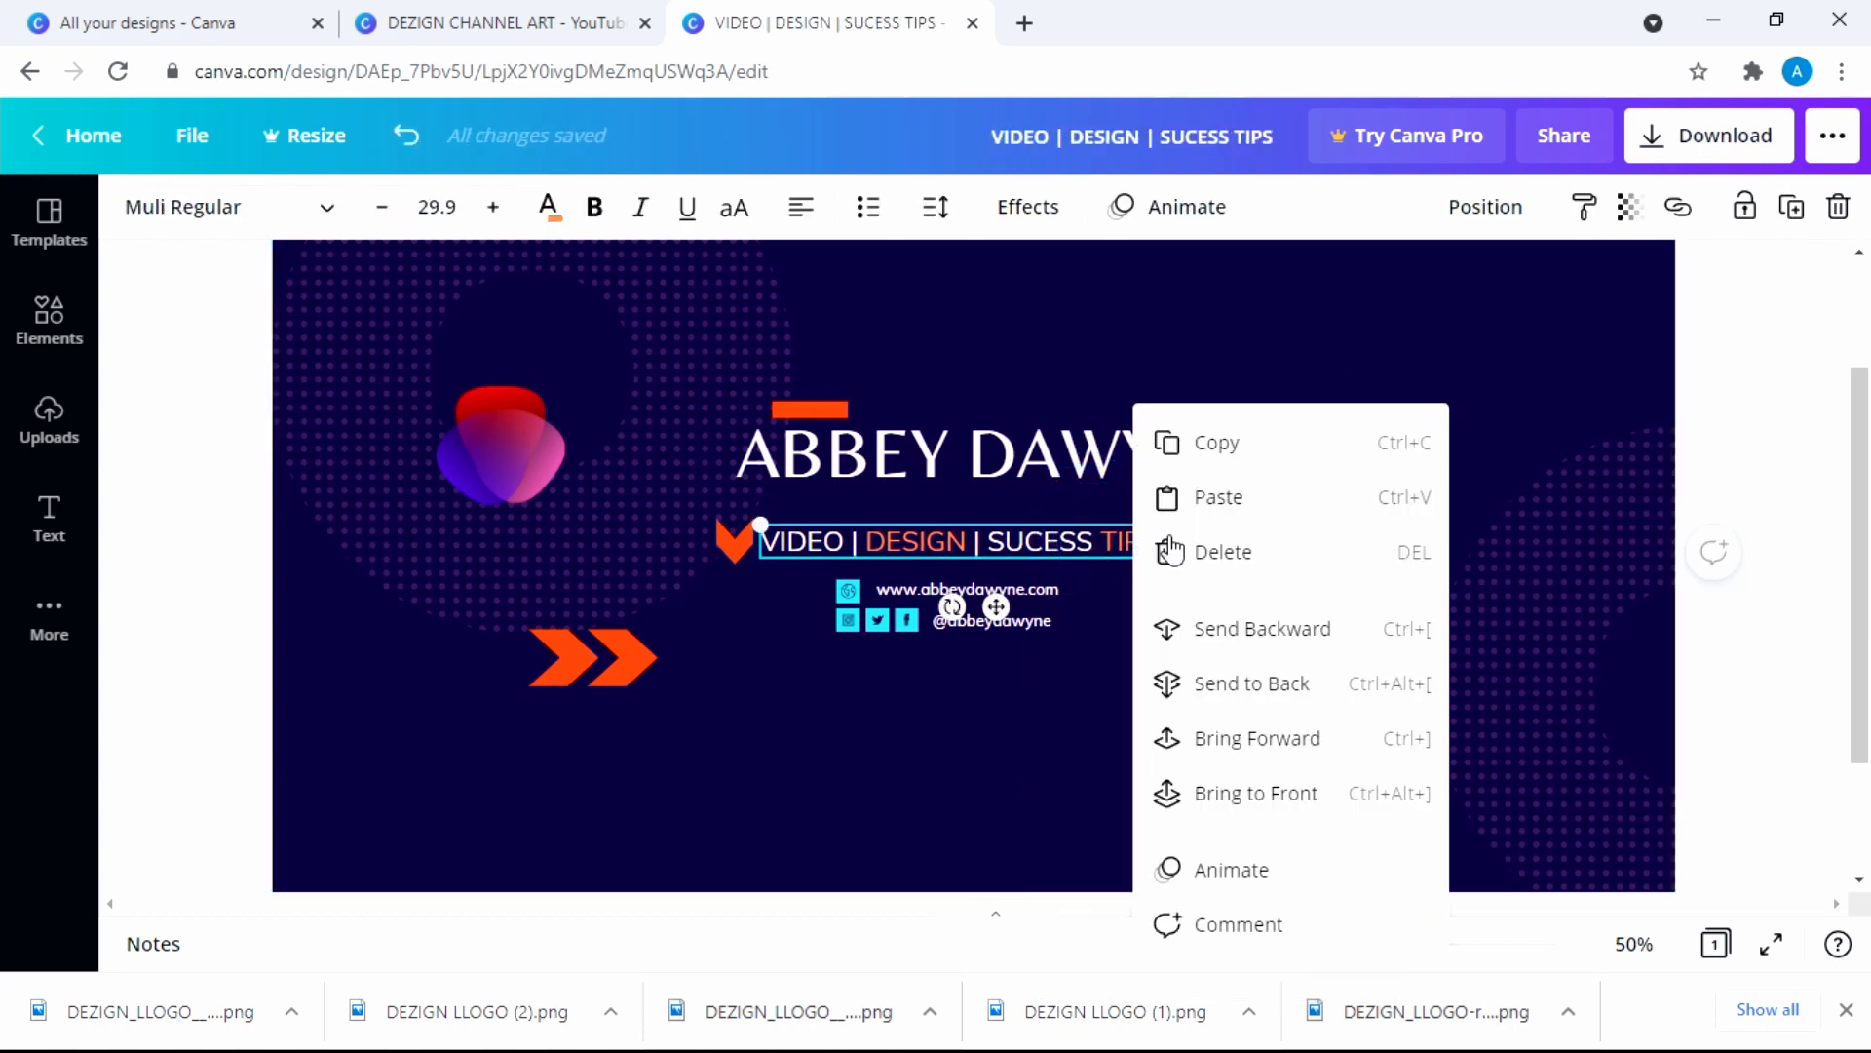
pyautogui.click(1205, 441)
# Return to the DEZIGN CHANNEL ART design, paste the copied tagline and place it just above the website line
pyautogui.click(460, 23)
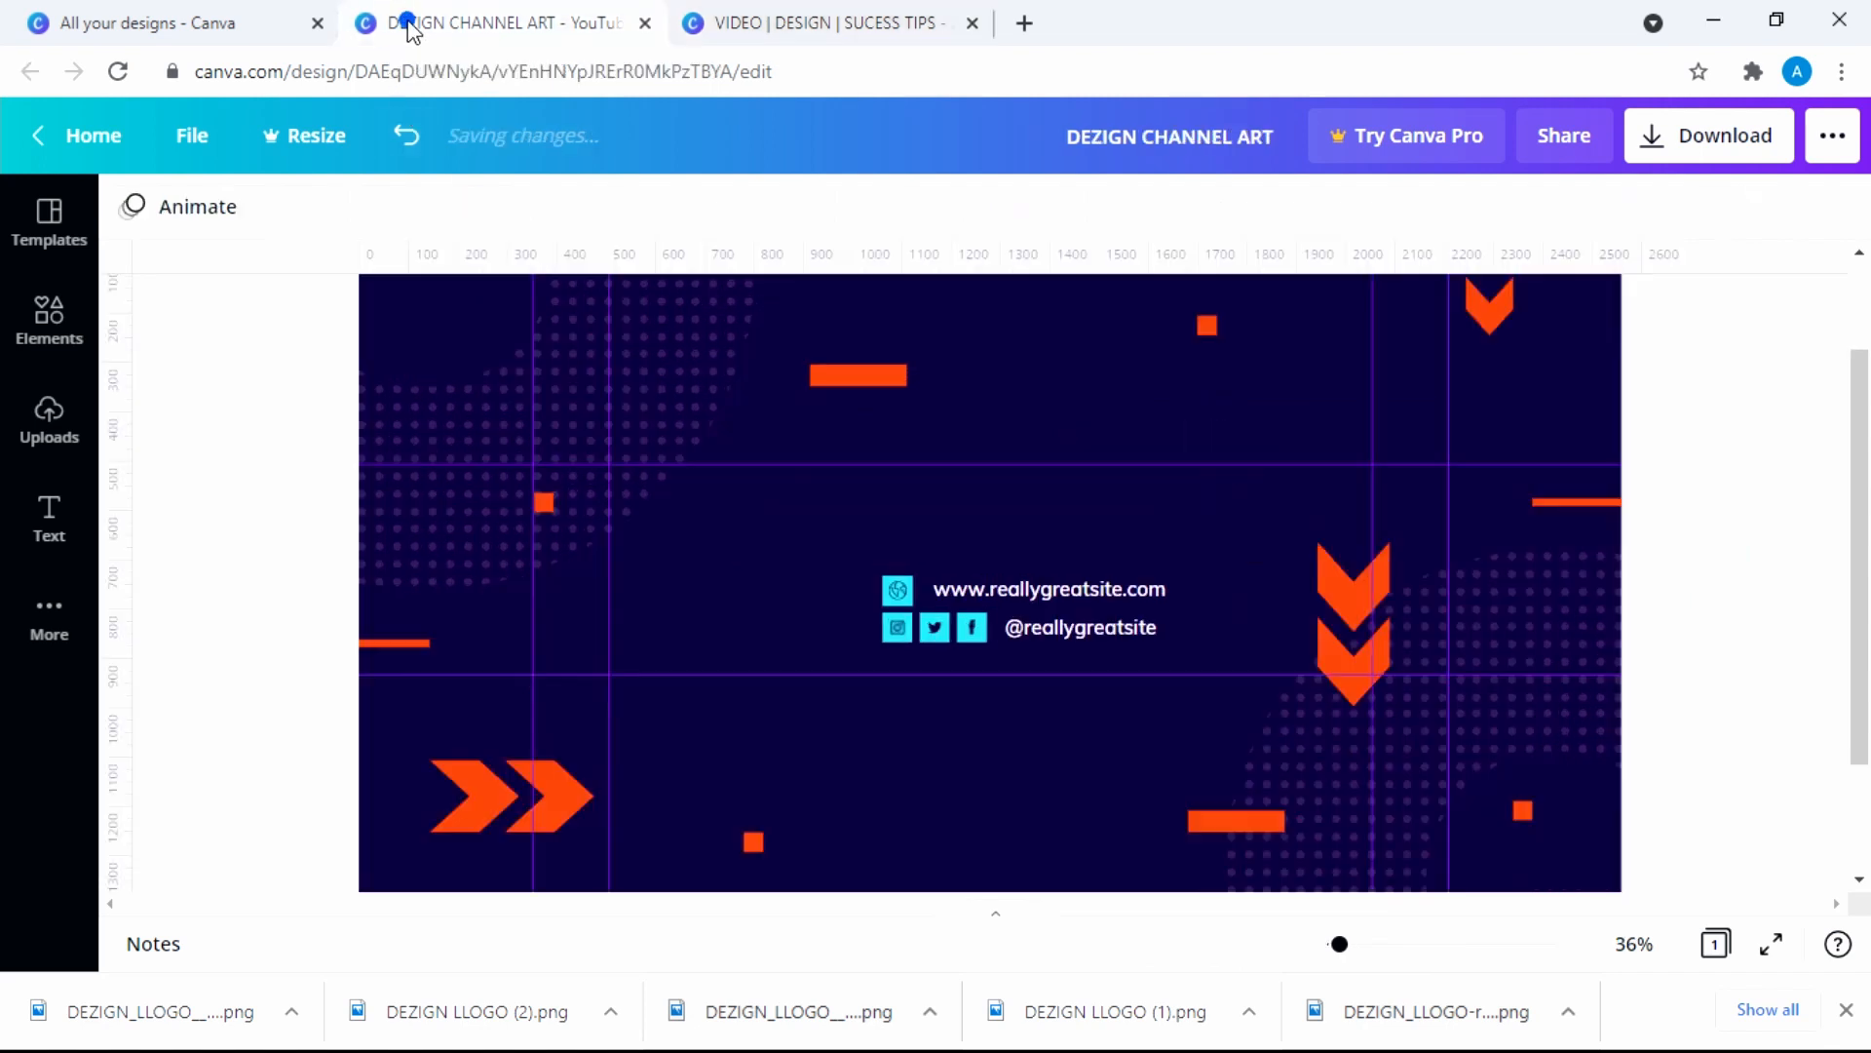
pyautogui.click(800, 495)
pyautogui.rightClick(799, 495)
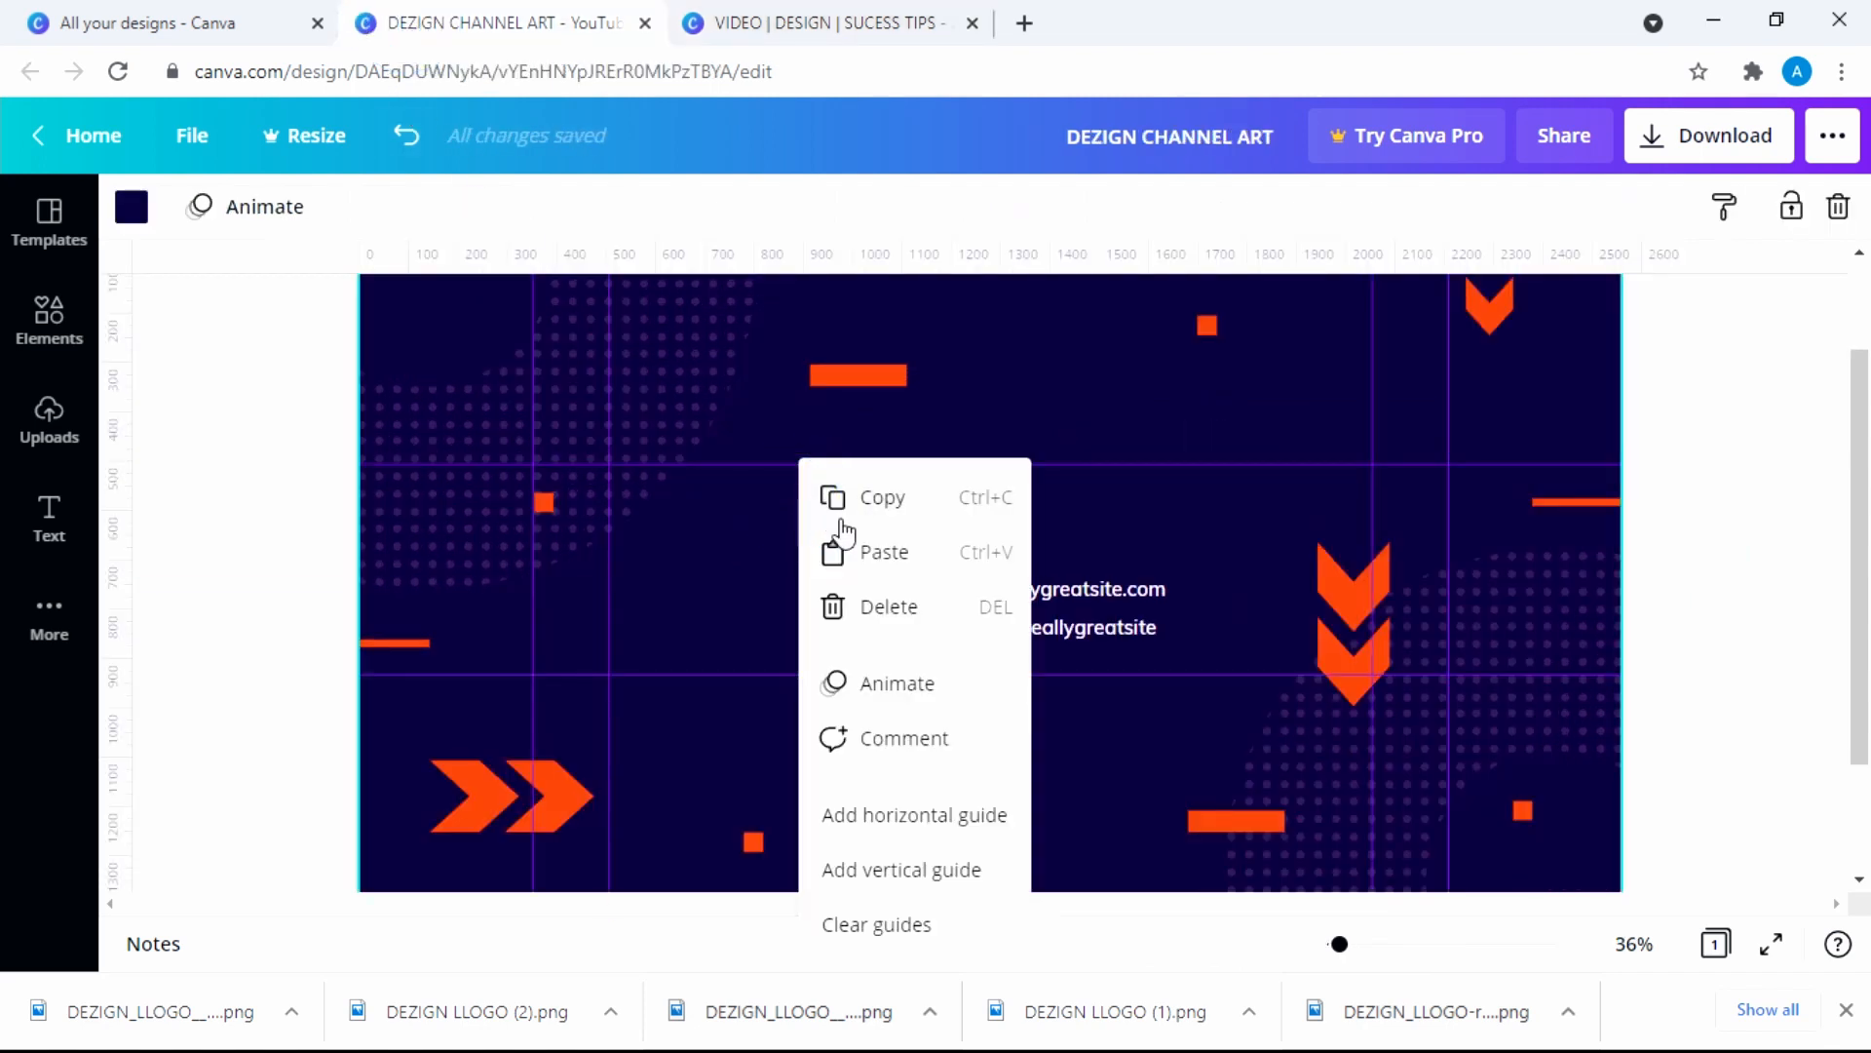
pyautogui.click(909, 560)
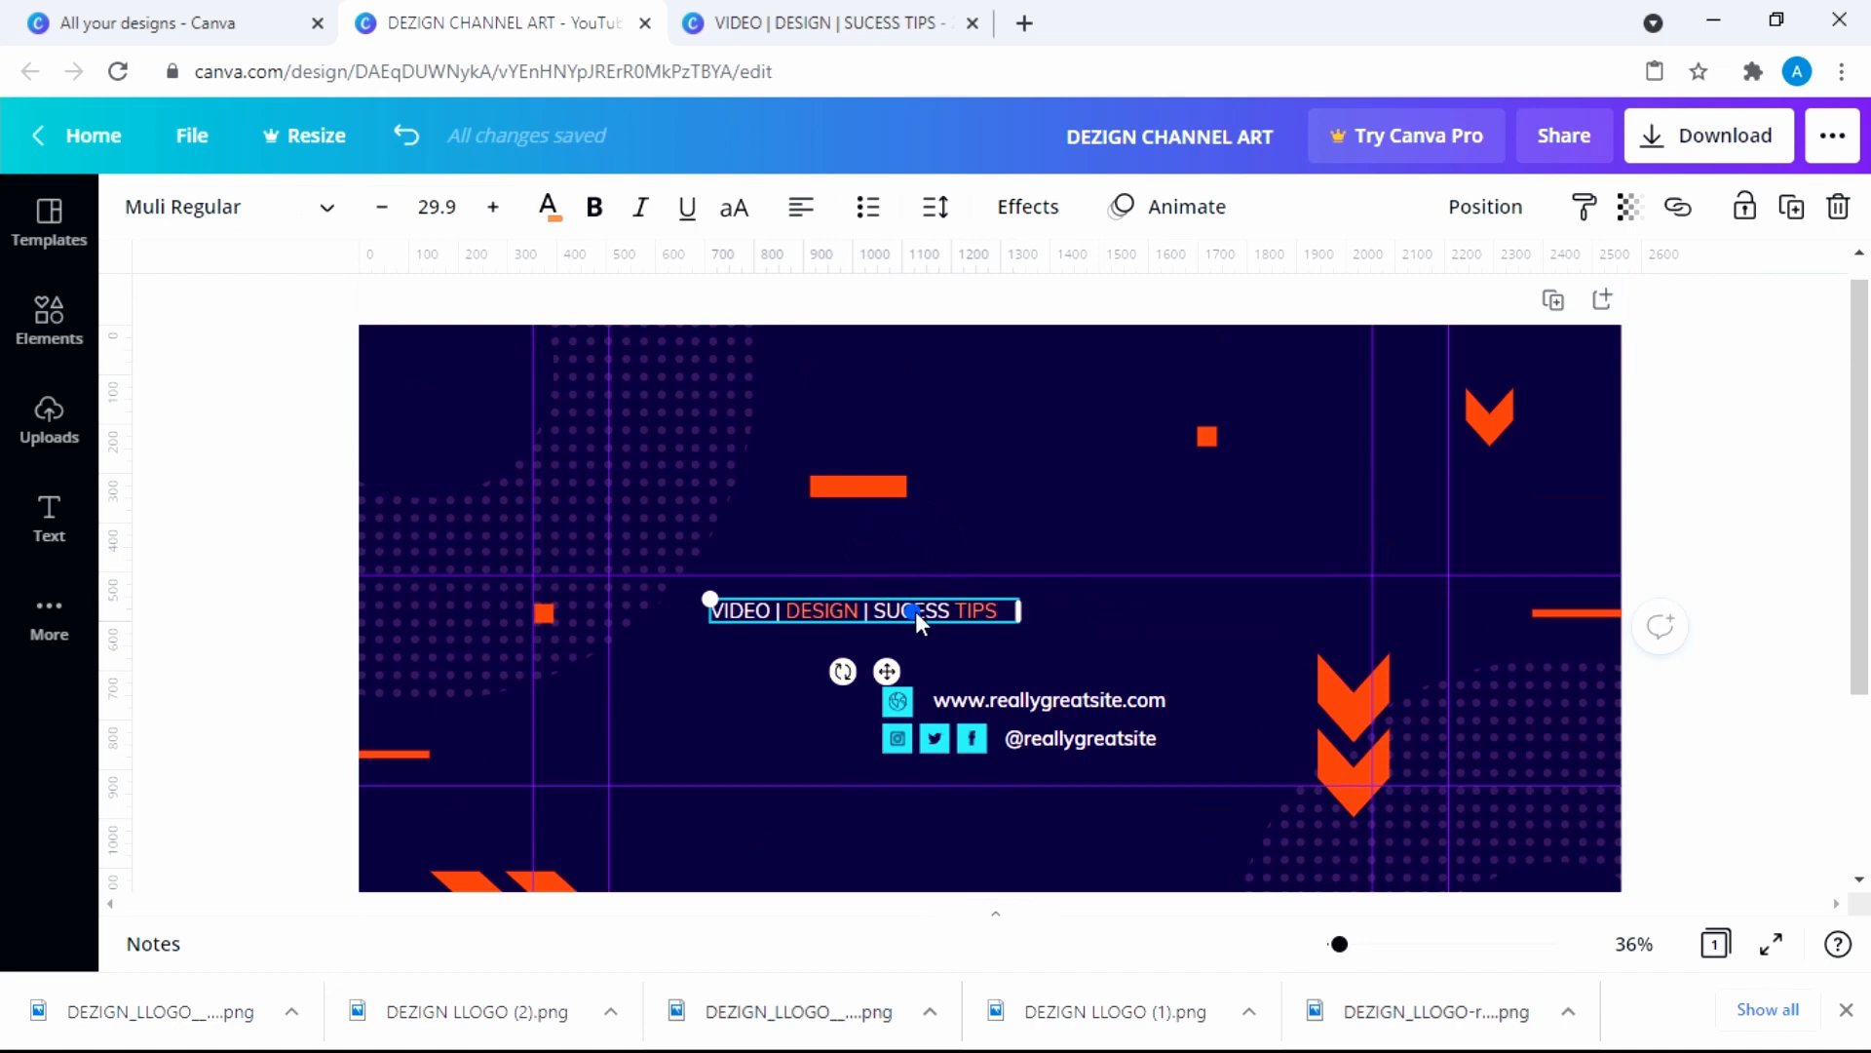
pyautogui.moveTo(916, 611); pyautogui.dragTo(1020, 655)
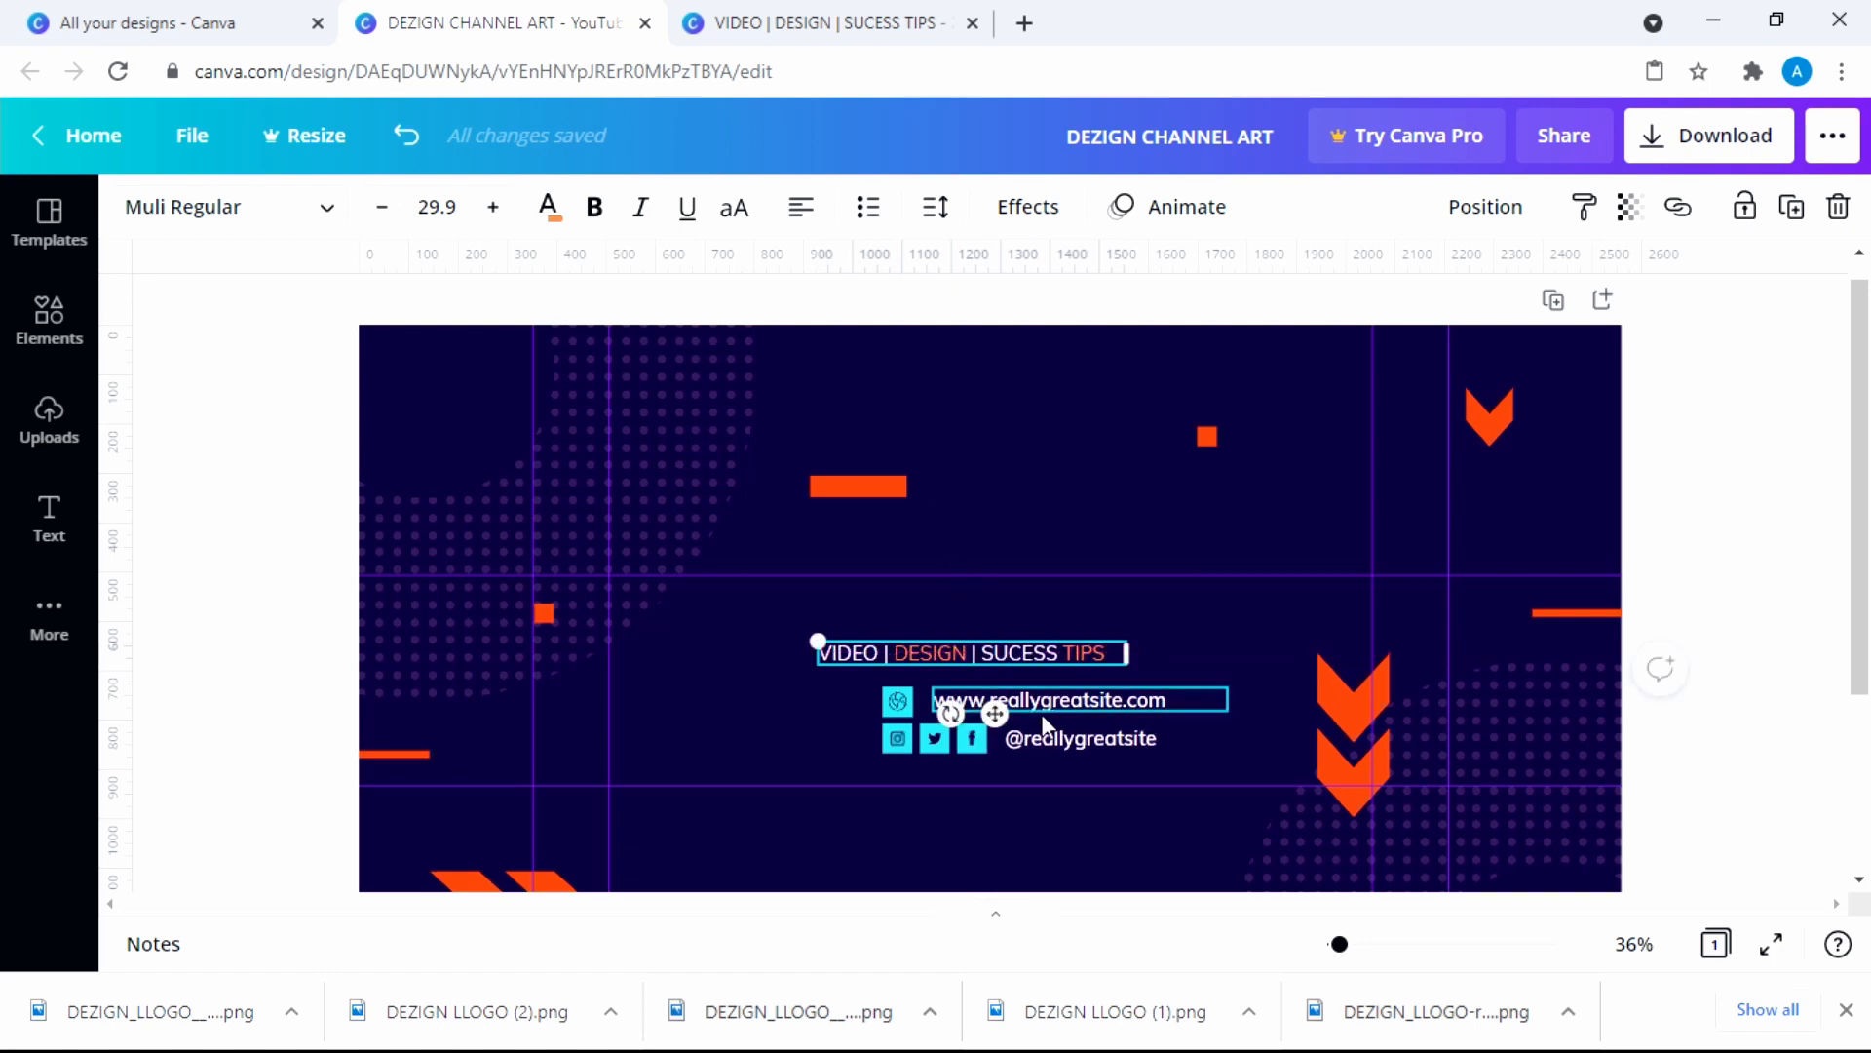
pyautogui.click(1108, 700)
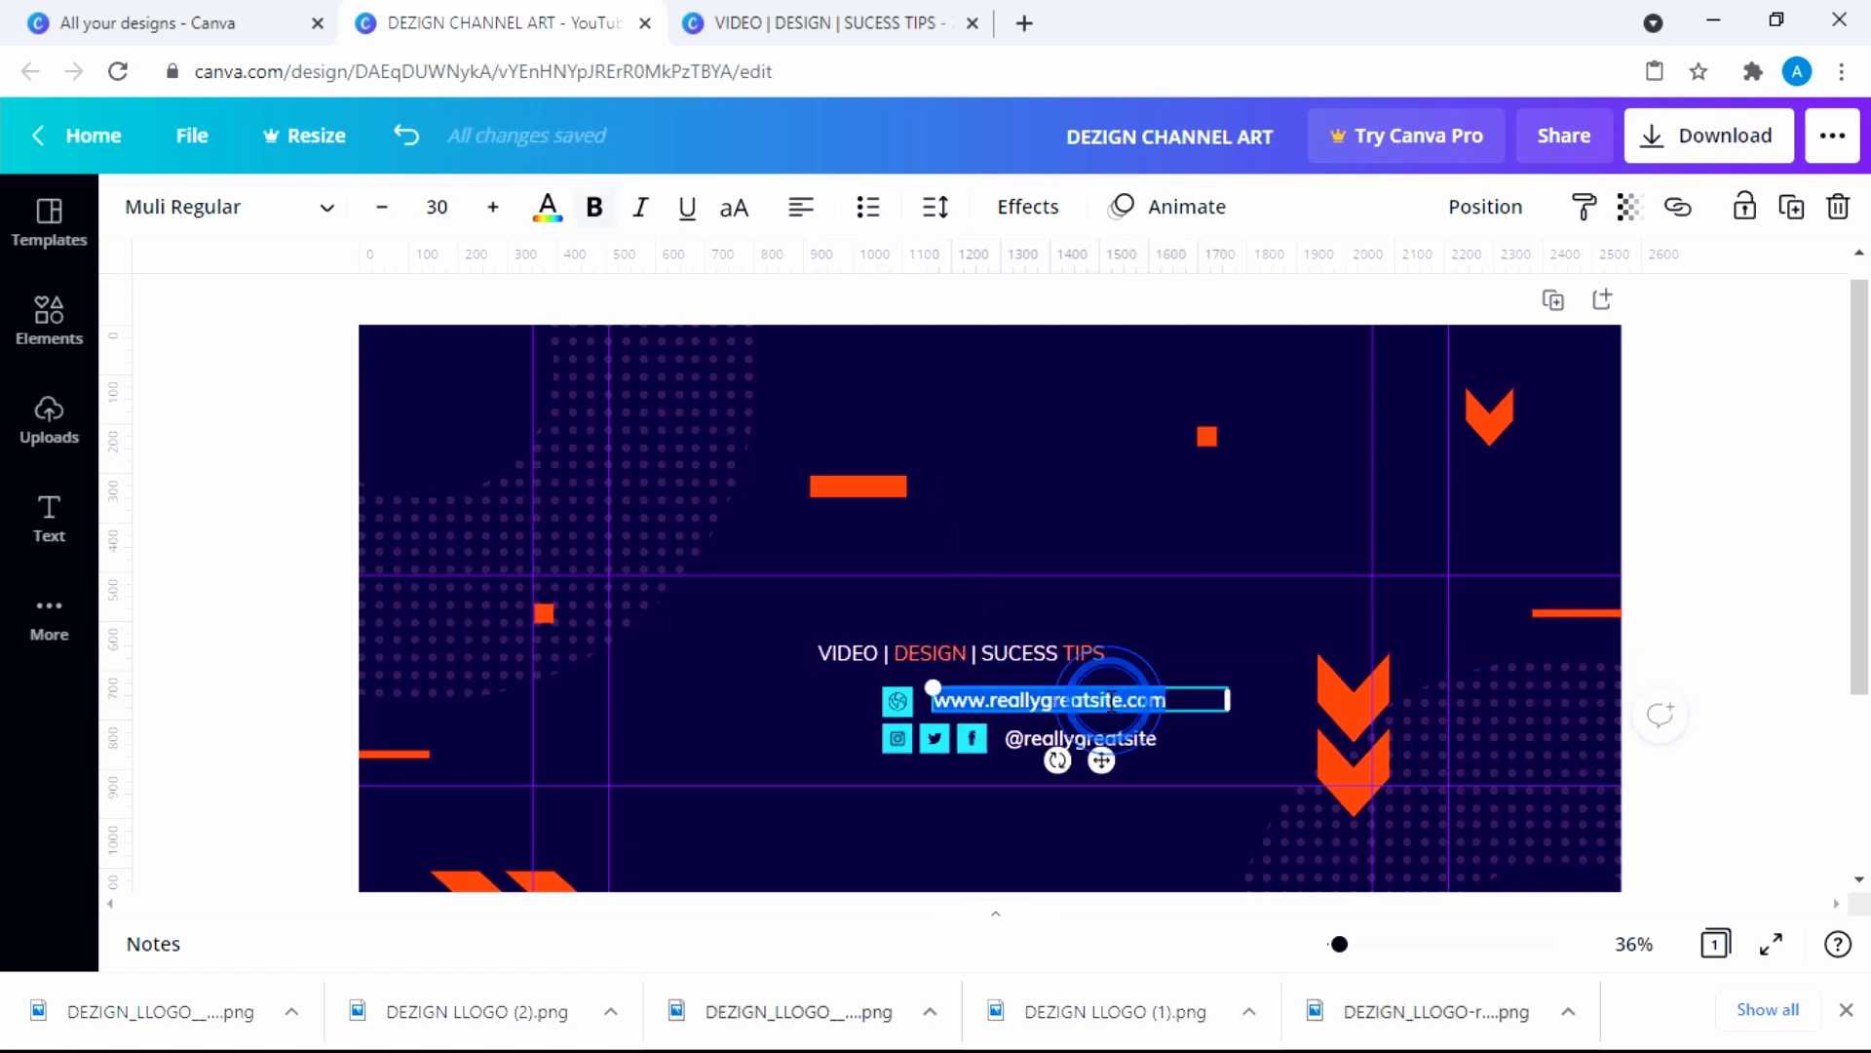
pyautogui.moveTo(1121, 699); pyautogui.dragTo(1031, 700)
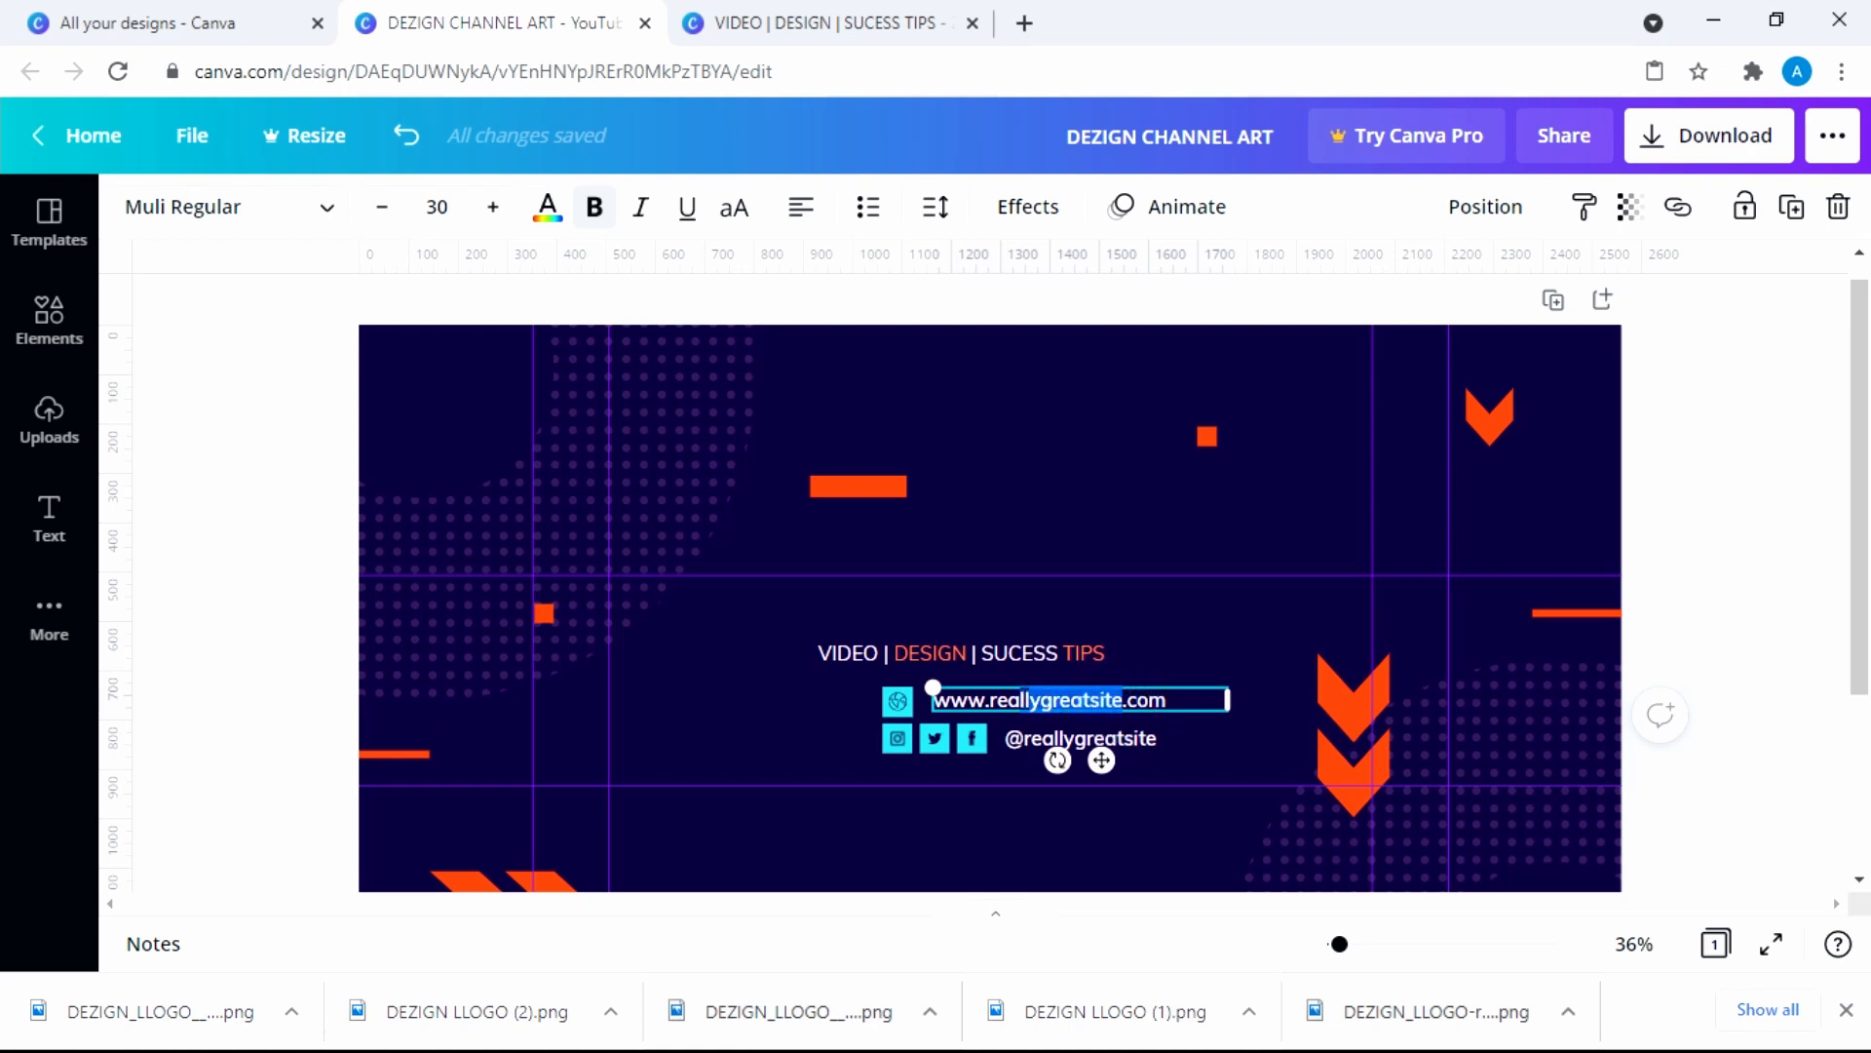
pyautogui.press('BackSpace')
pyautogui.press('BackSpace')
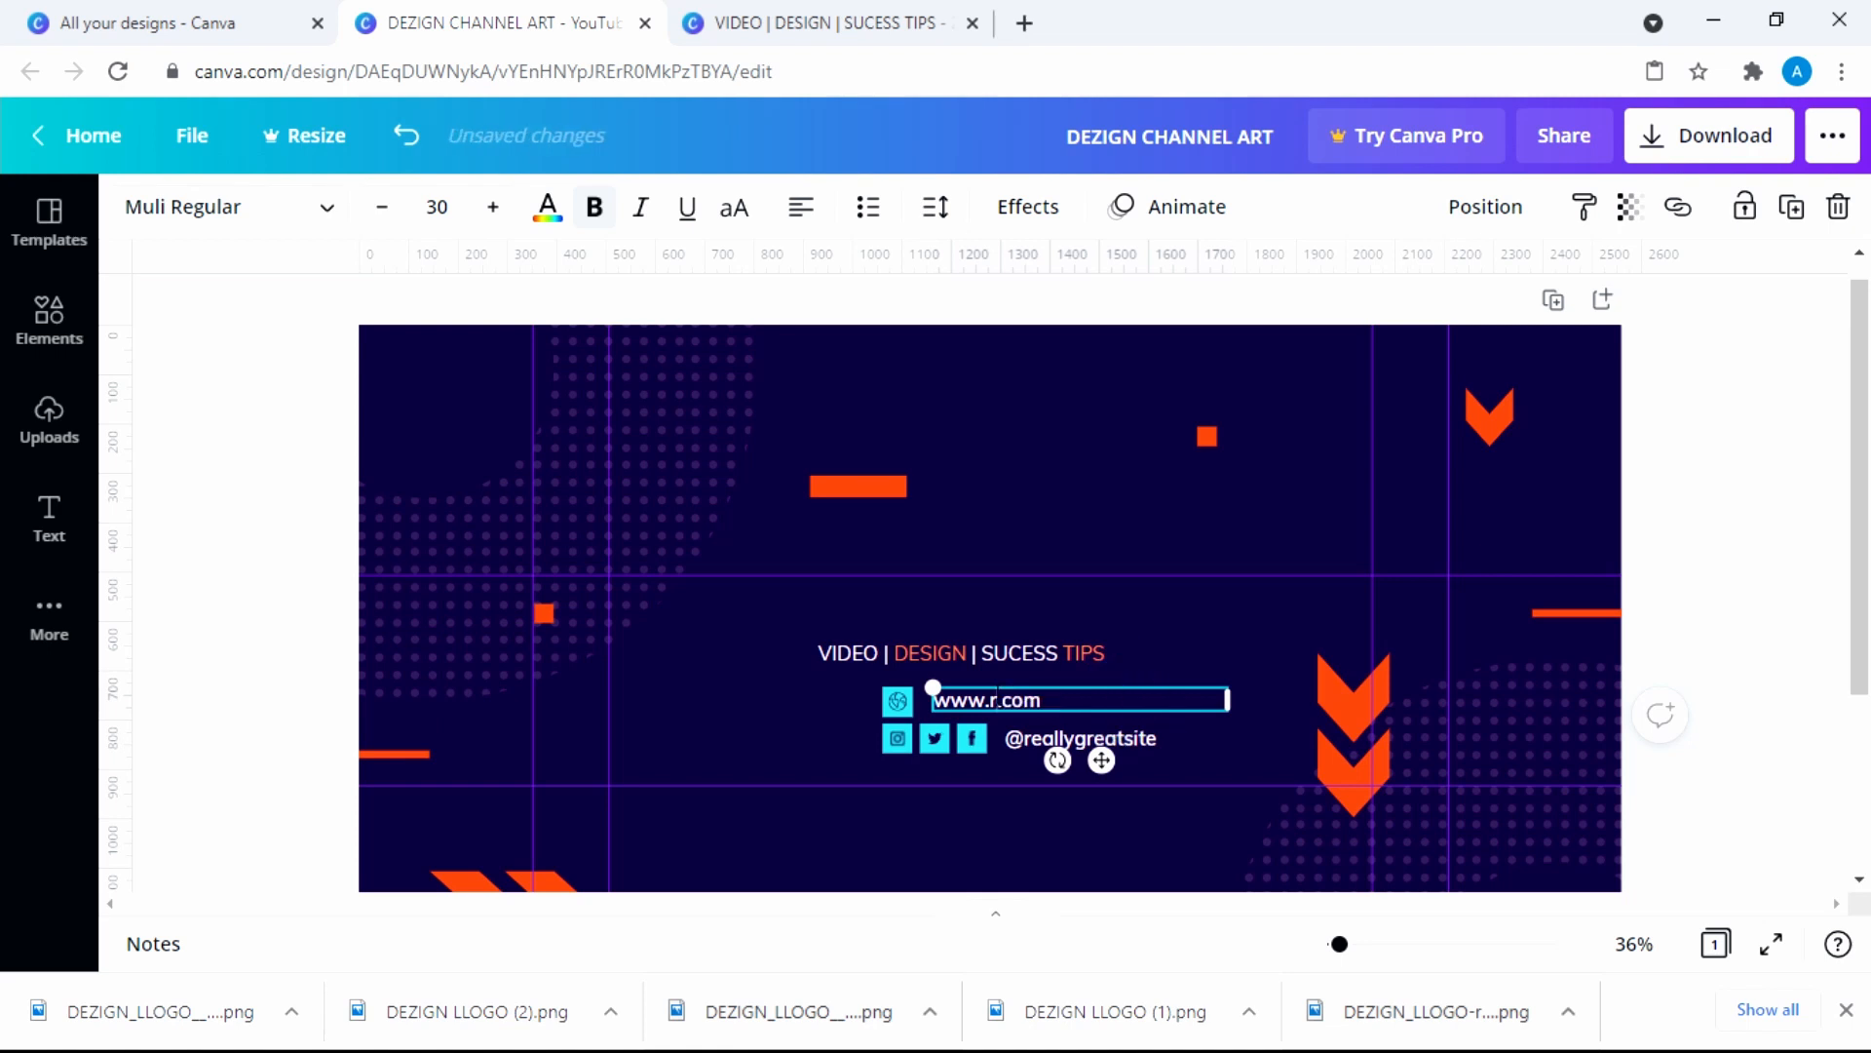
pyautogui.write('ABI')
pyautogui.press('BackSpace')
pyautogui.press('BackSpace')
pyautogui.press('BackSpace')
pyautogui.write('abbeyda')
pyautogui.write('wyne')
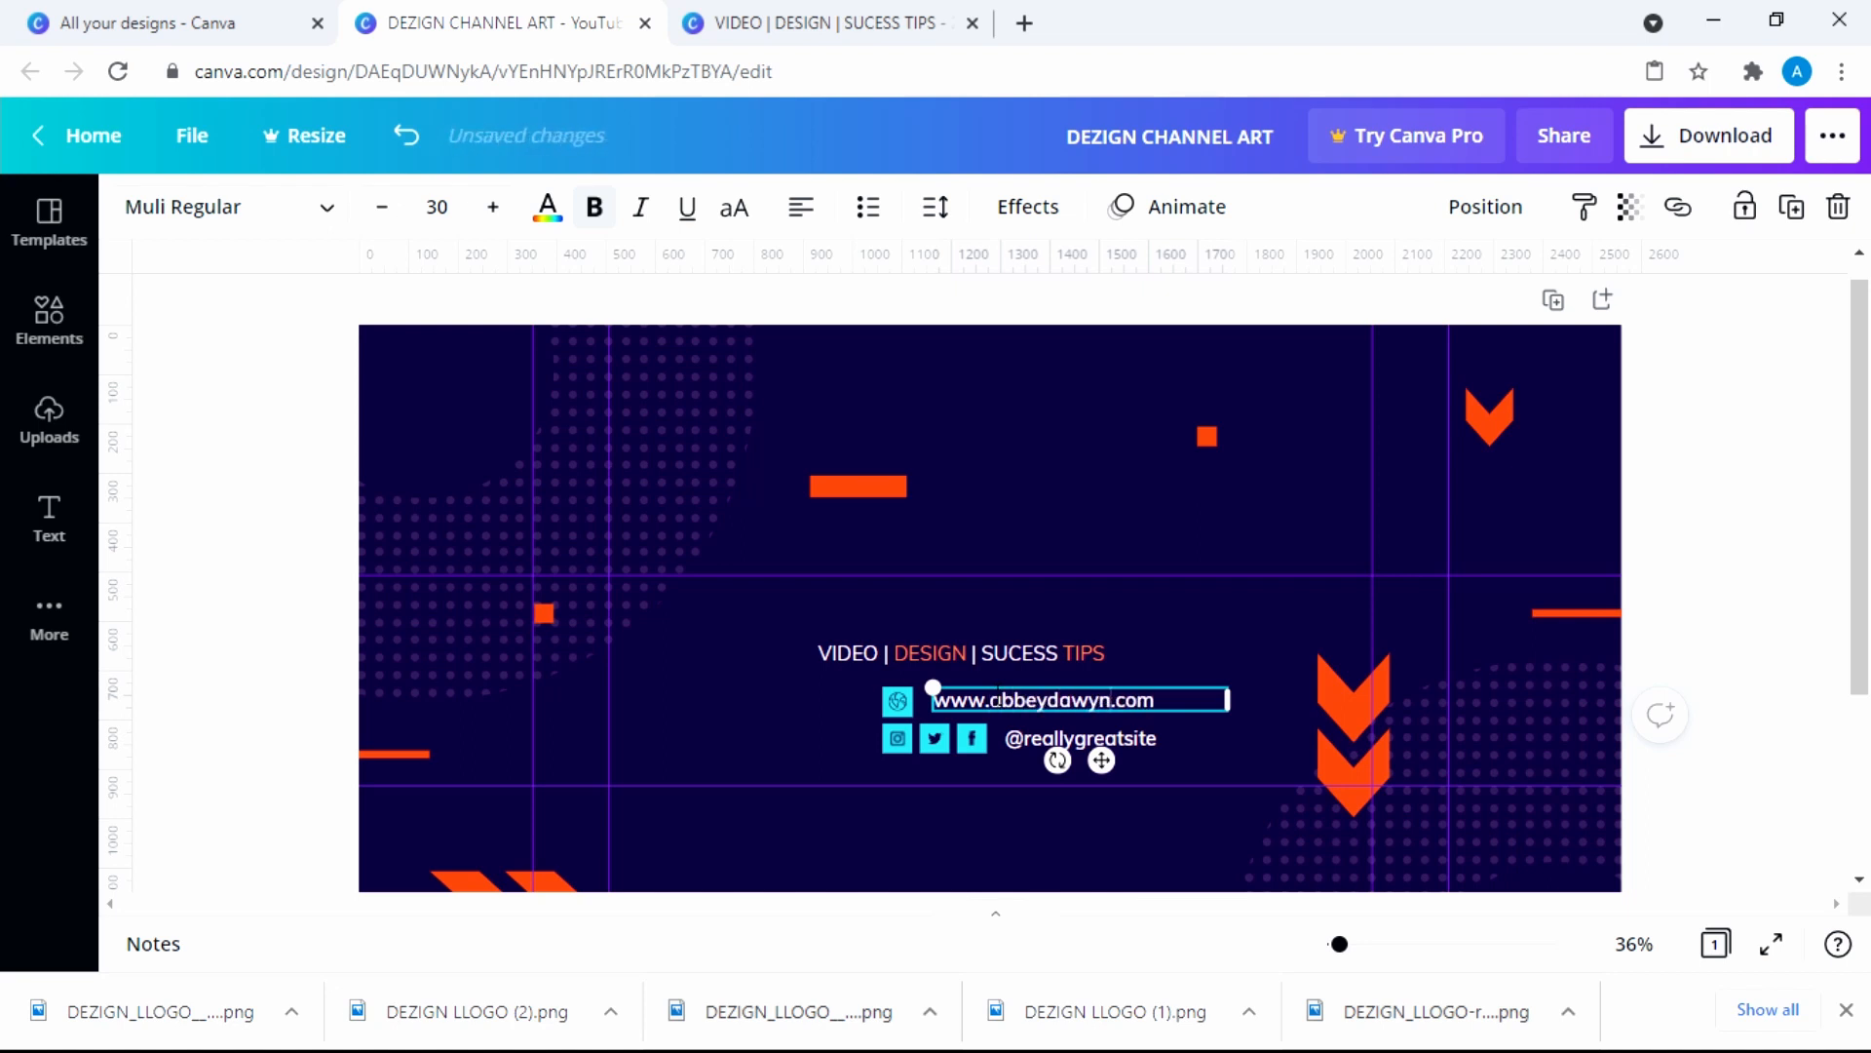
pyautogui.doubleClick(1120, 740)
pyautogui.click(1153, 739)
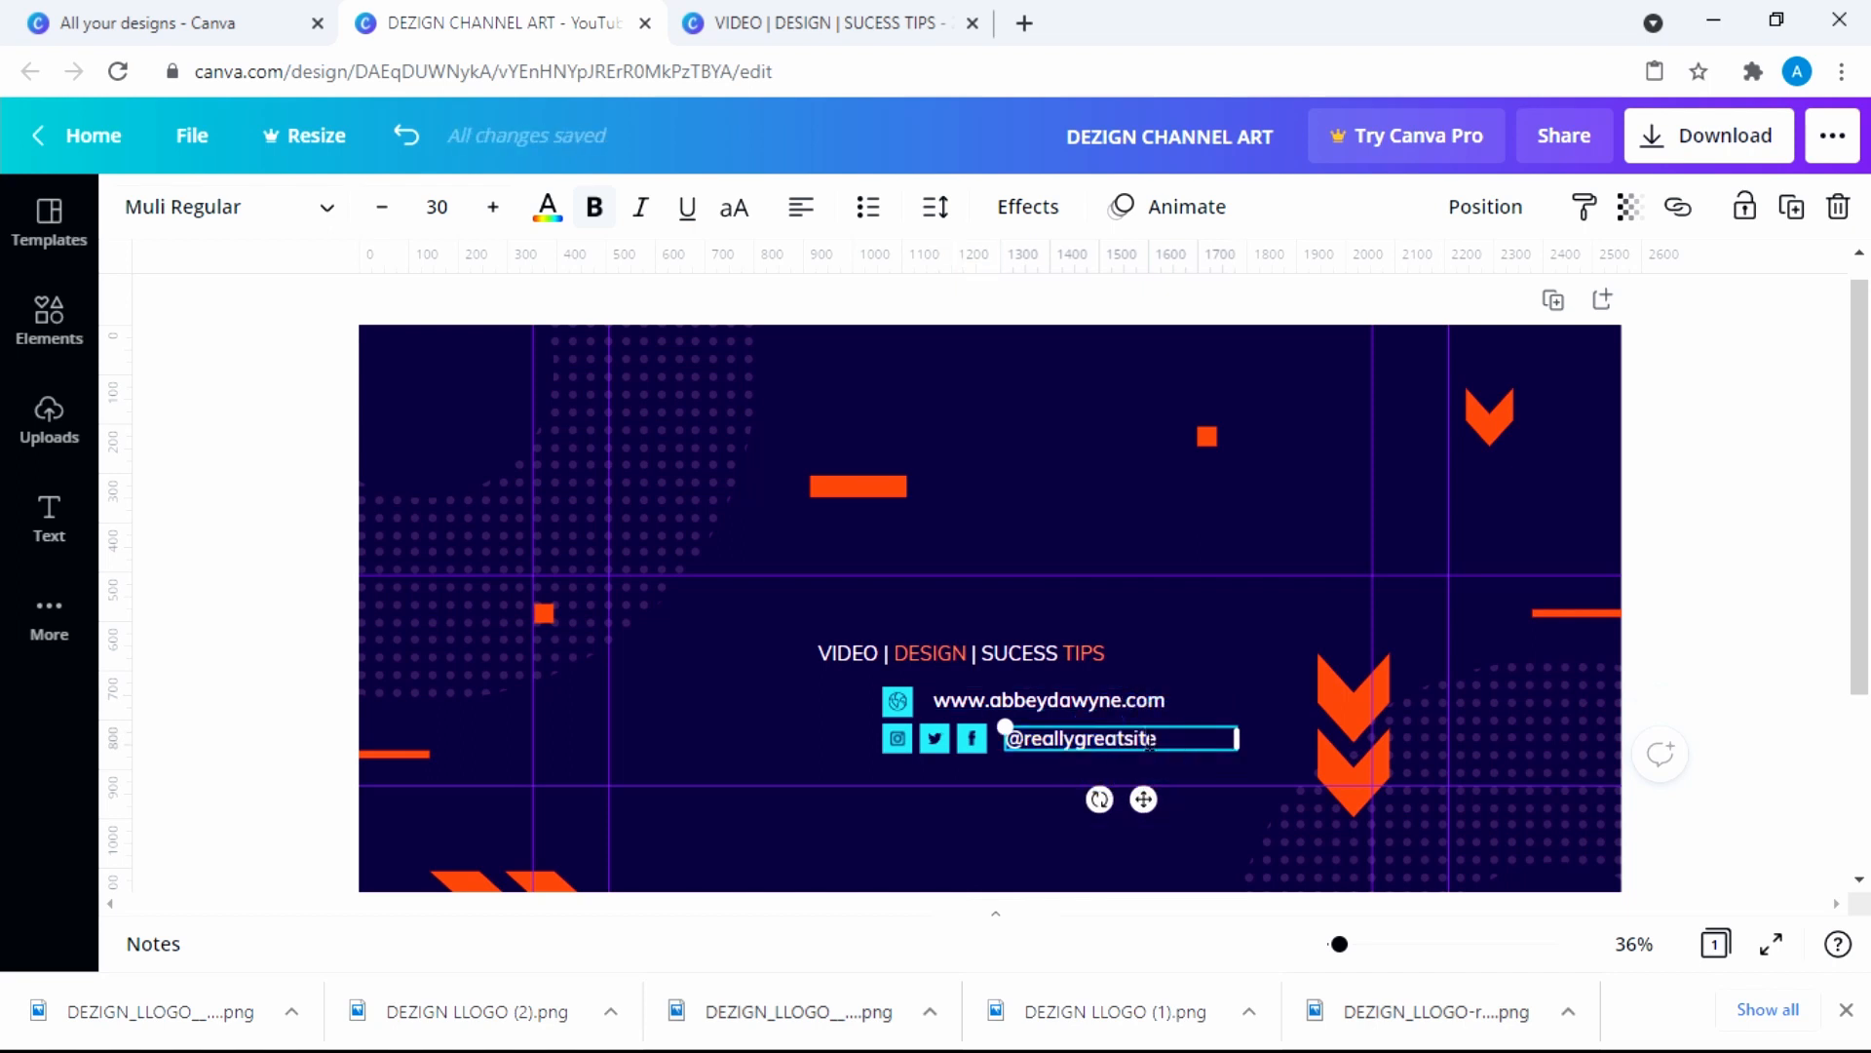
pyautogui.moveTo(1166, 748); pyautogui.dragTo(1034, 739)
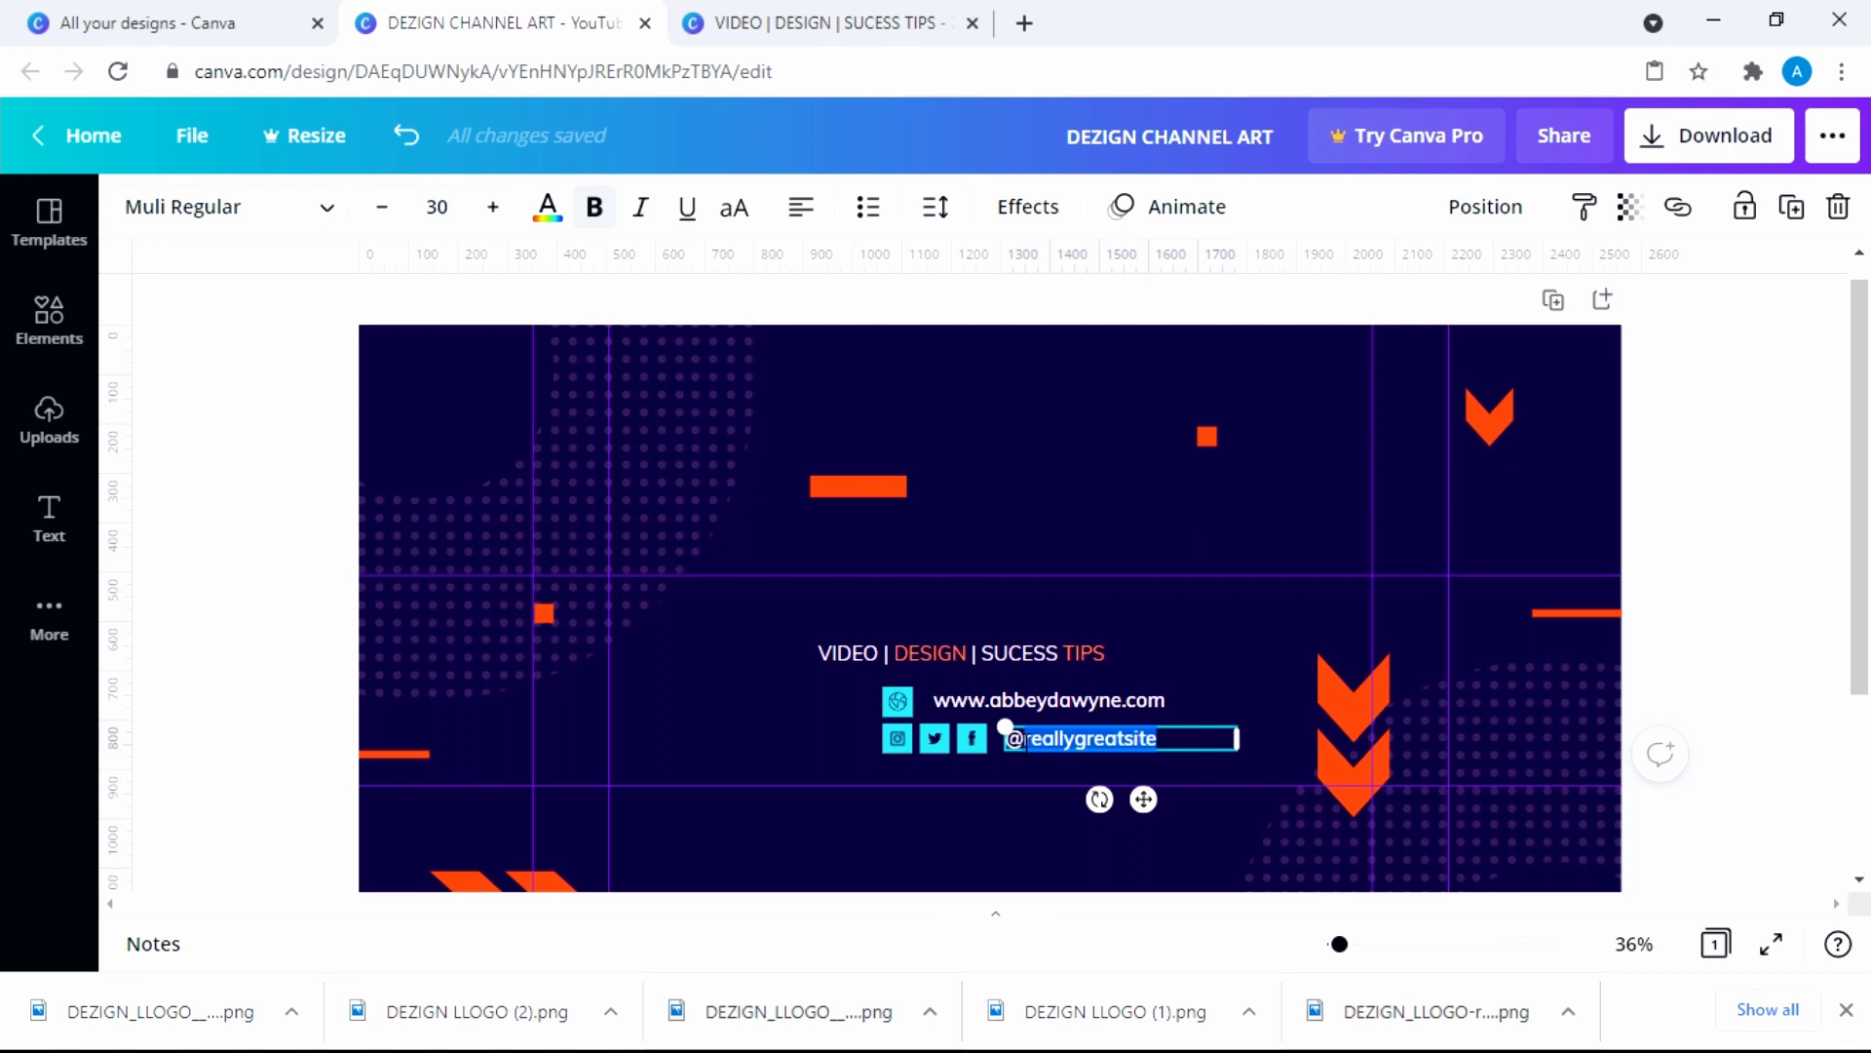
pyautogui.write('abb')
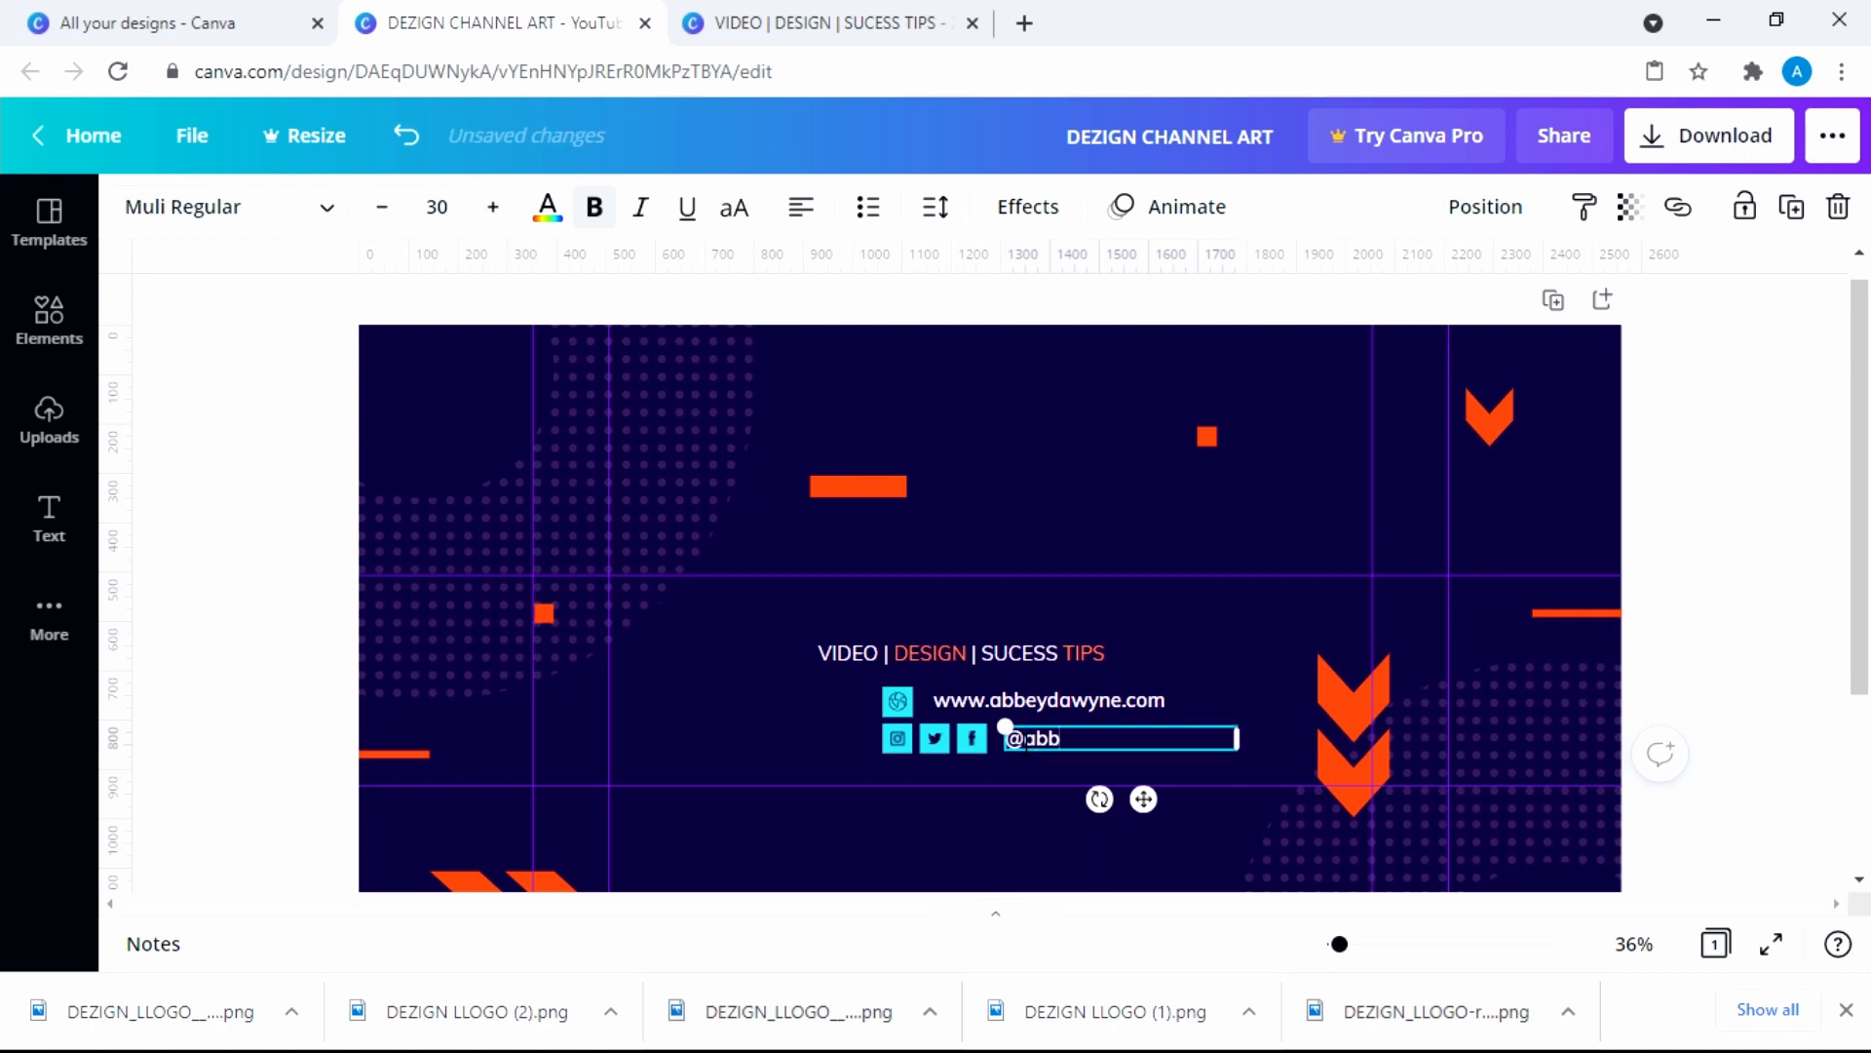
pyautogui.write('eydawyne')
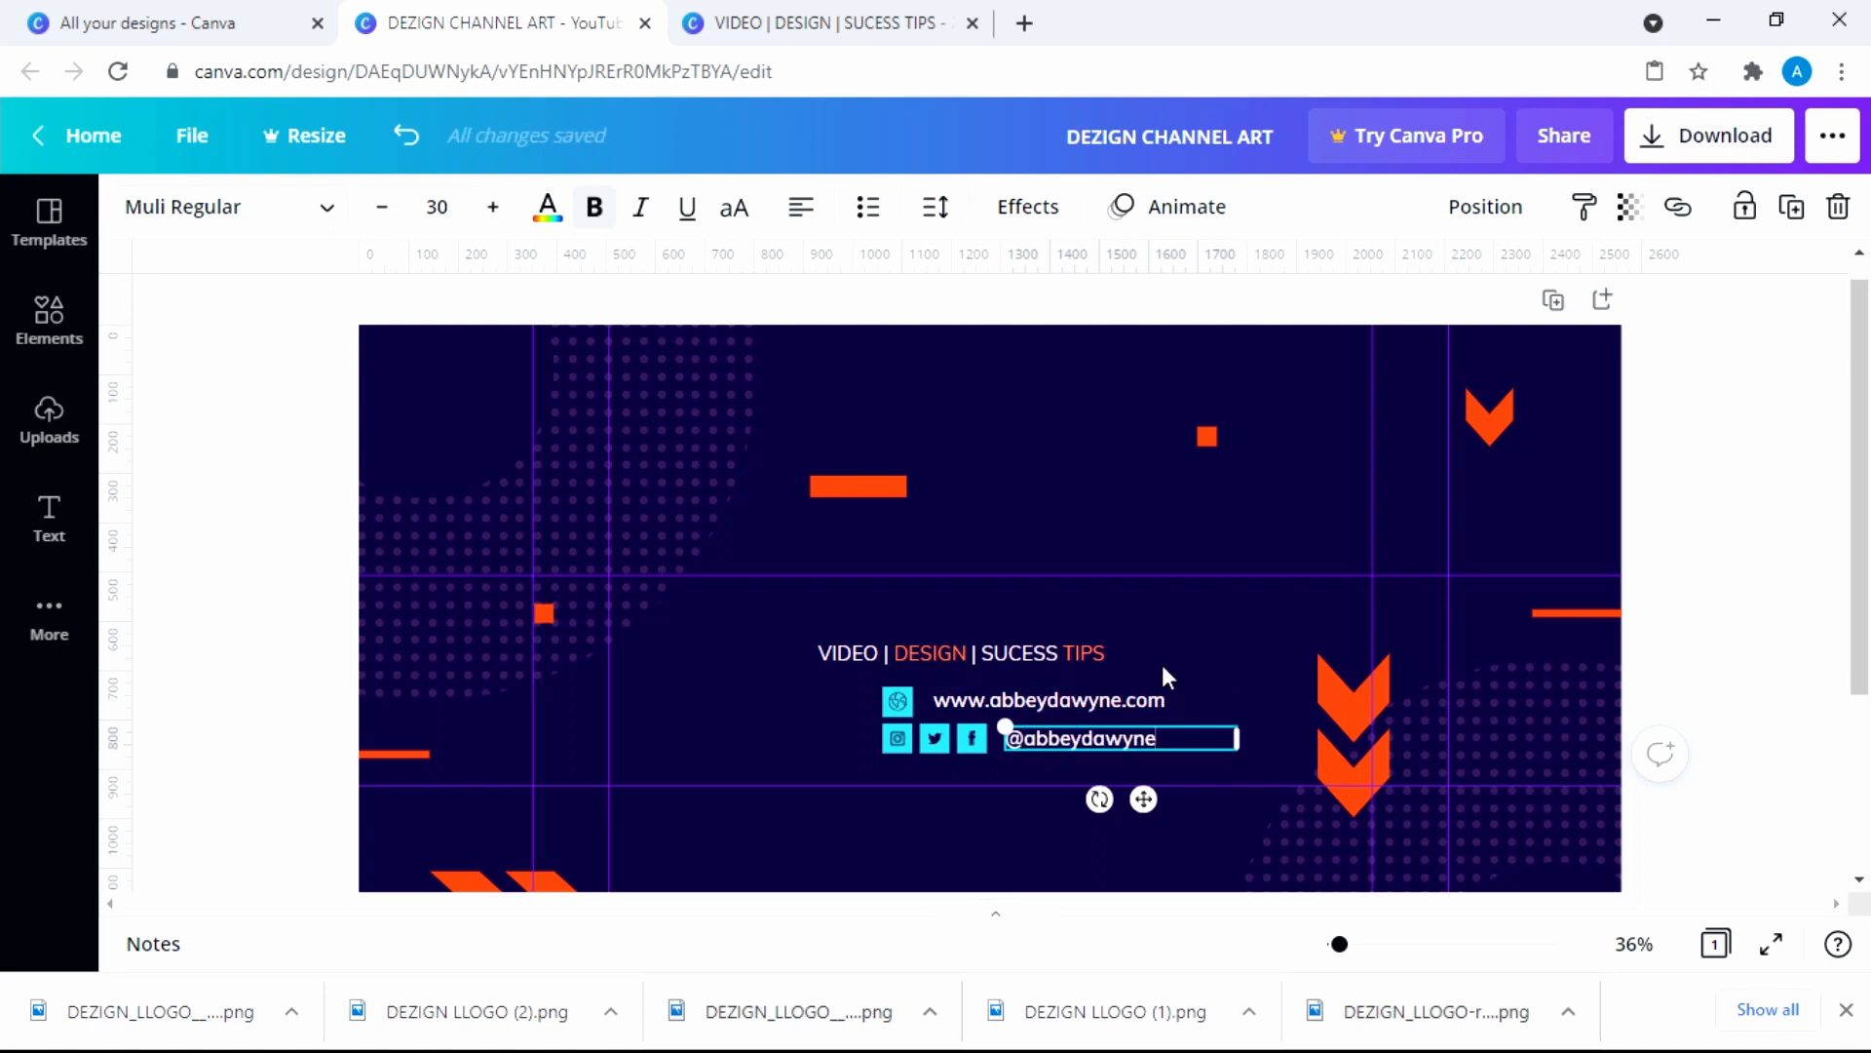
pyautogui.click(1195, 638)
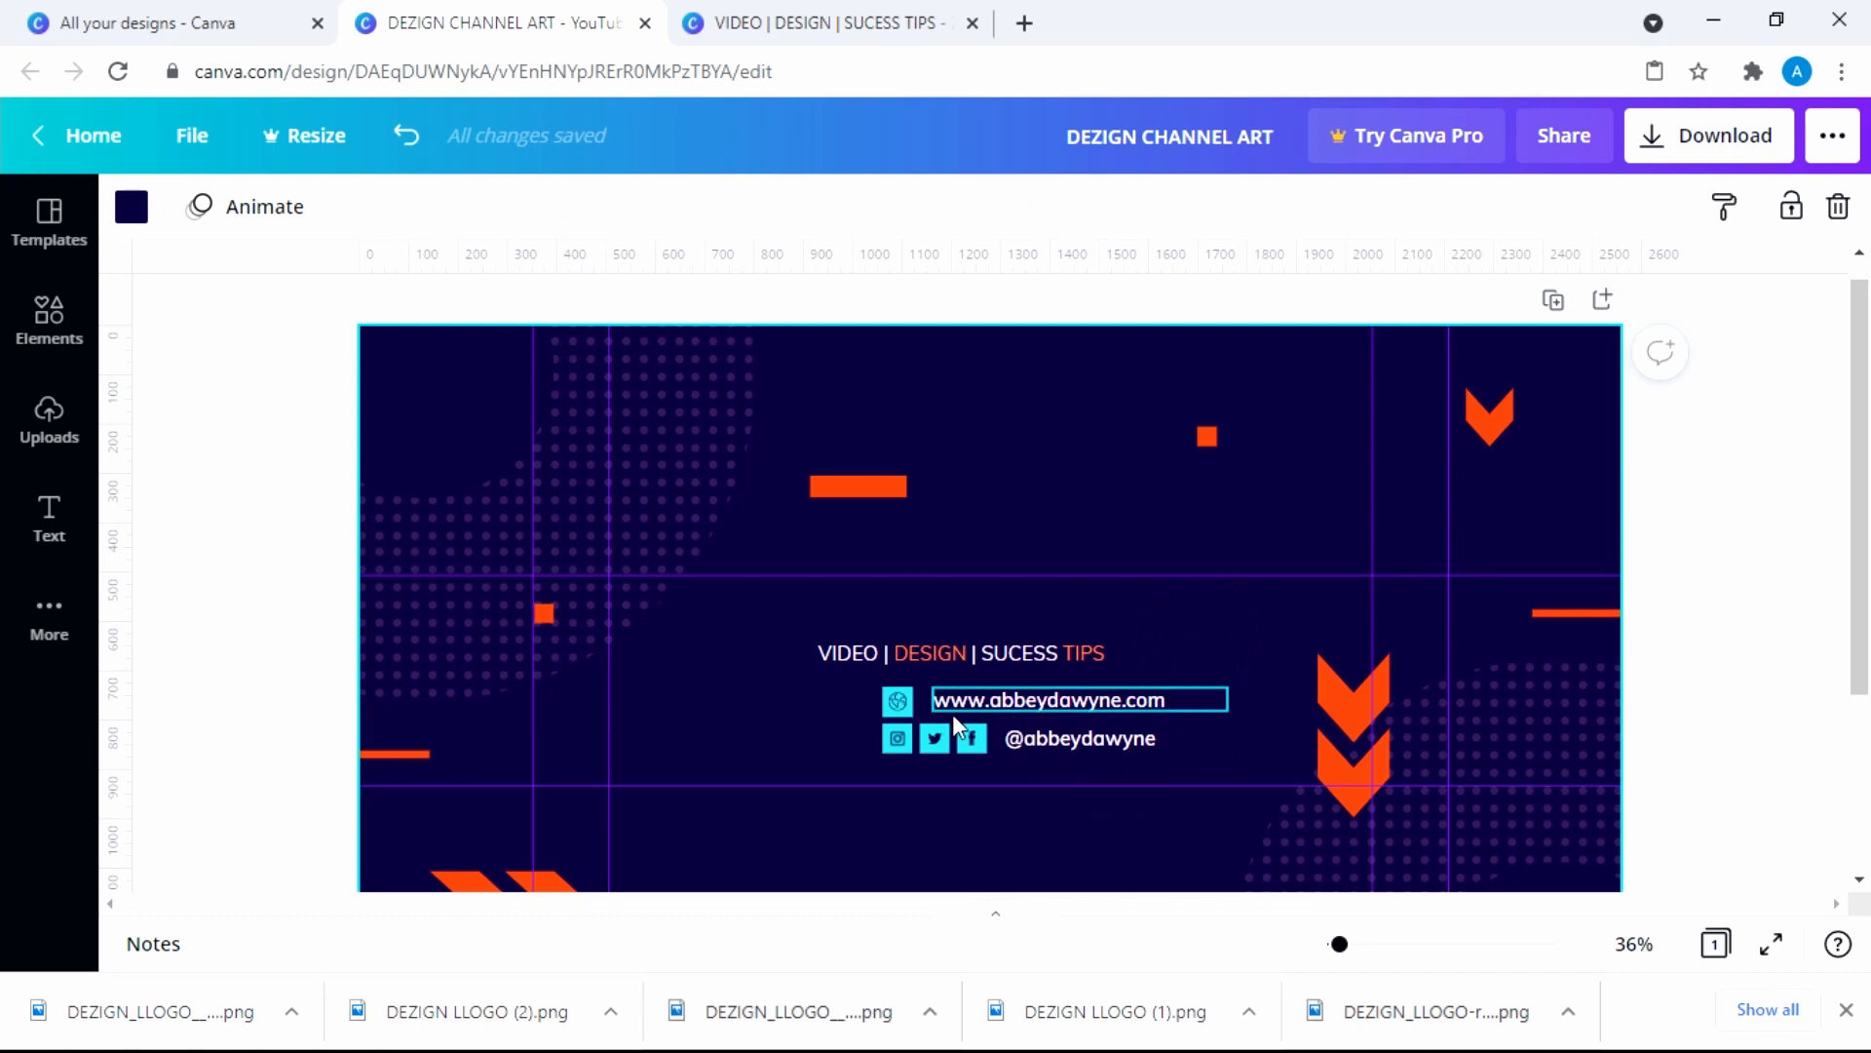
# Shift the website and social handle block slightly to the right, and align the tagline directly above it
pyautogui.moveTo(840, 706); pyautogui.dragTo(1058, 704)
pyautogui.click(898, 647)
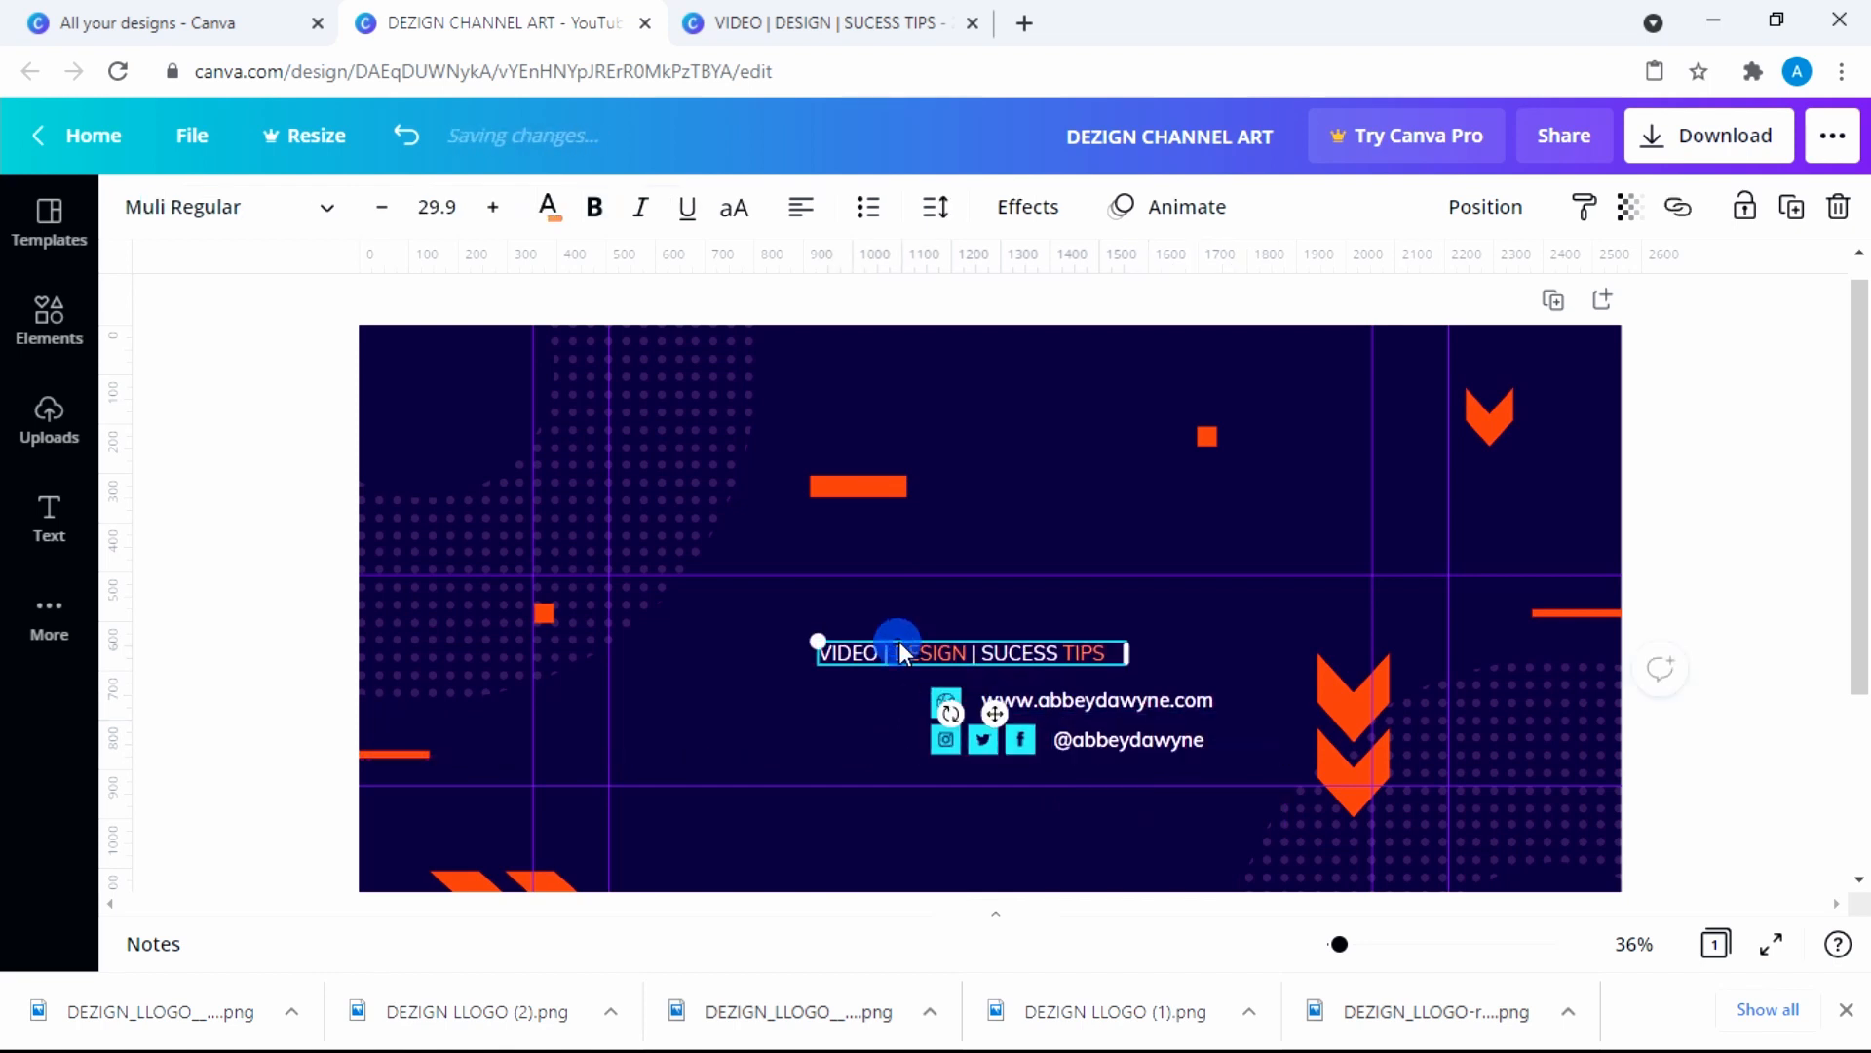
pyautogui.moveTo(910, 648); pyautogui.dragTo(1016, 661)
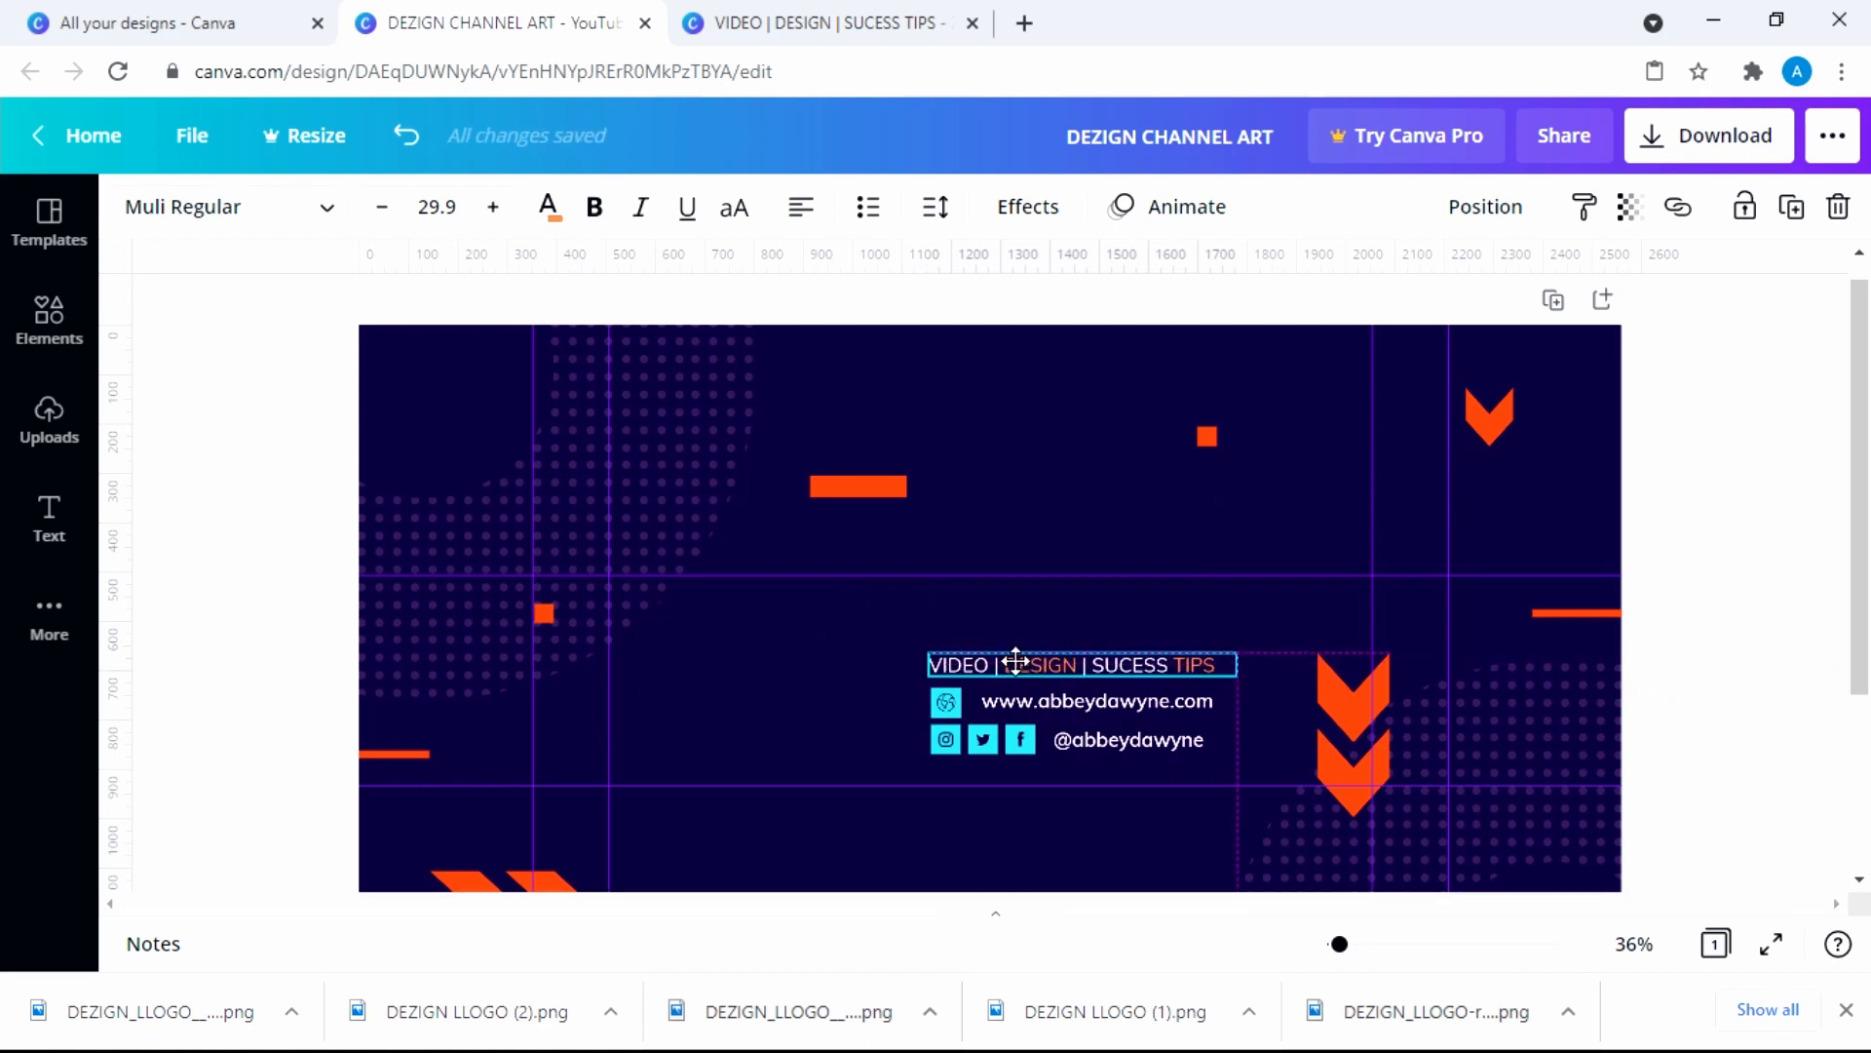
# Enlarge the tagline to about 767 x 58 at font size 36.7 and move it slightly back to the left
pyautogui.scroll(-1, 1015, 661)
pyautogui.click(1040, 515)
pyautogui.click(1039, 520)
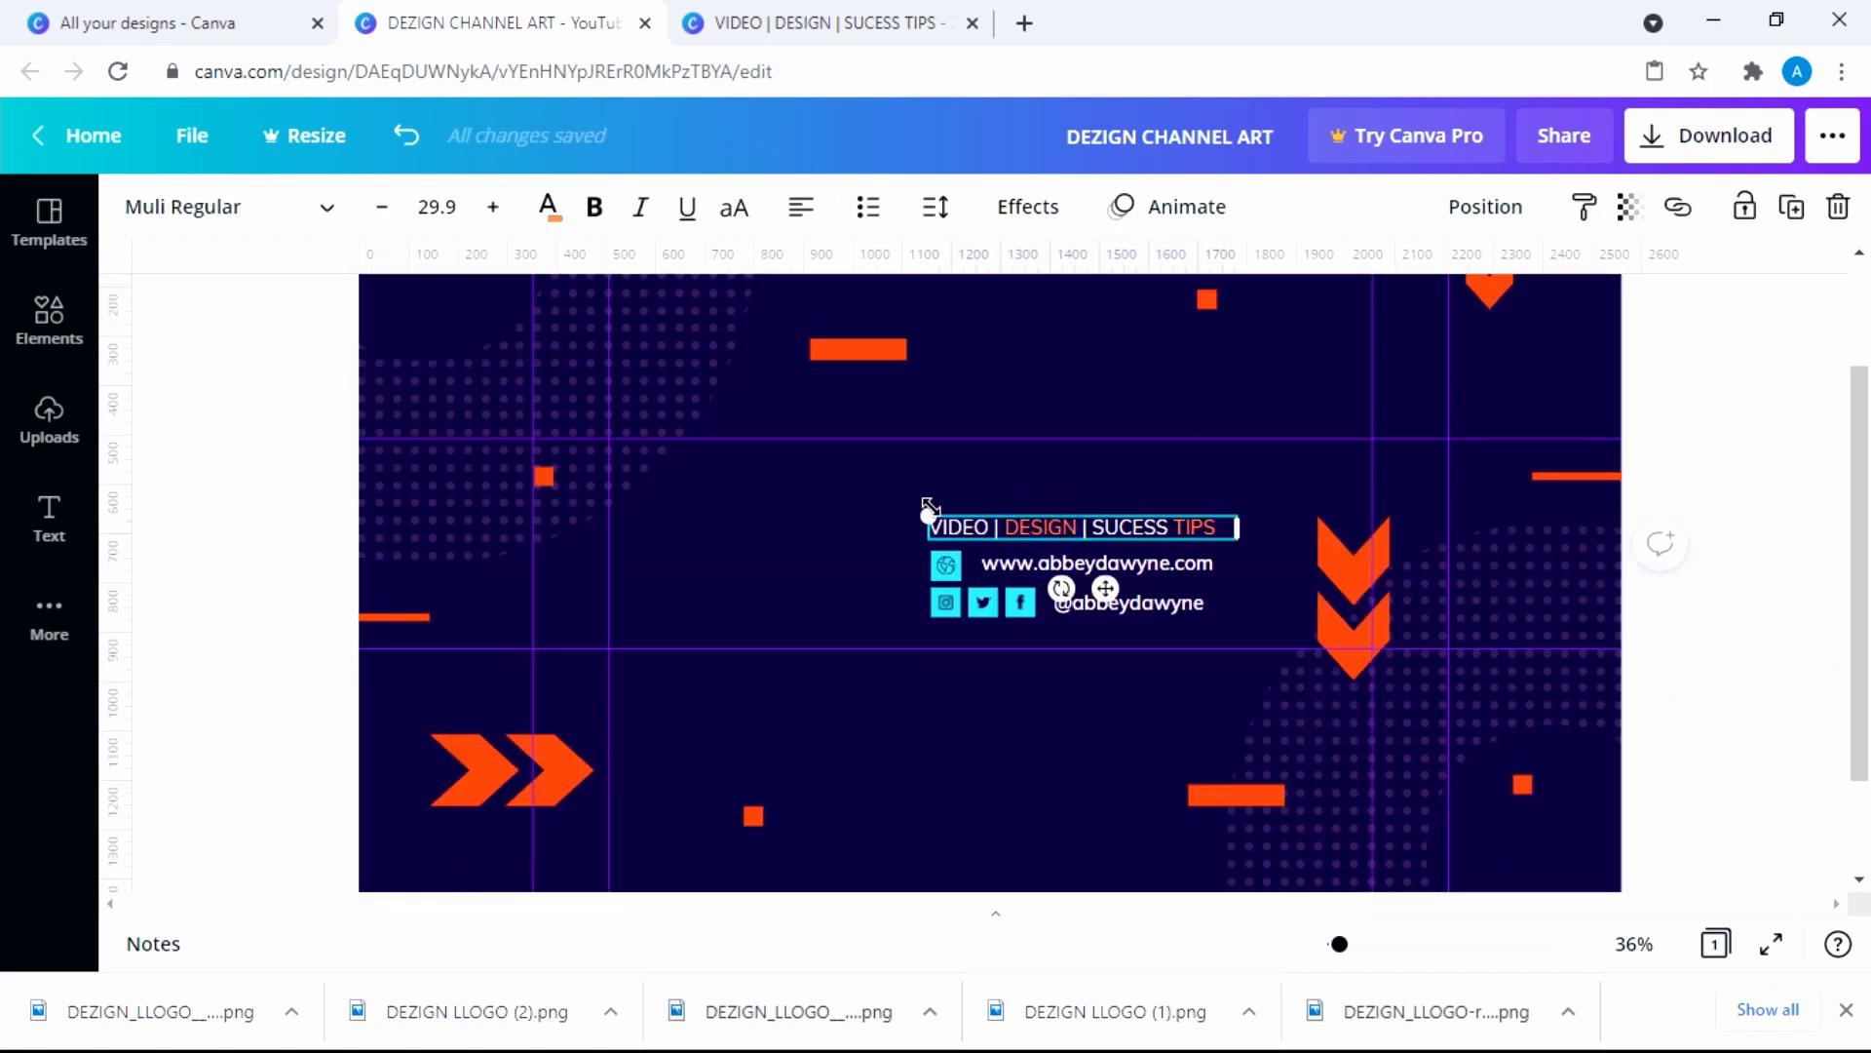
pyautogui.moveTo(920, 509); pyautogui.dragTo(853, 487)
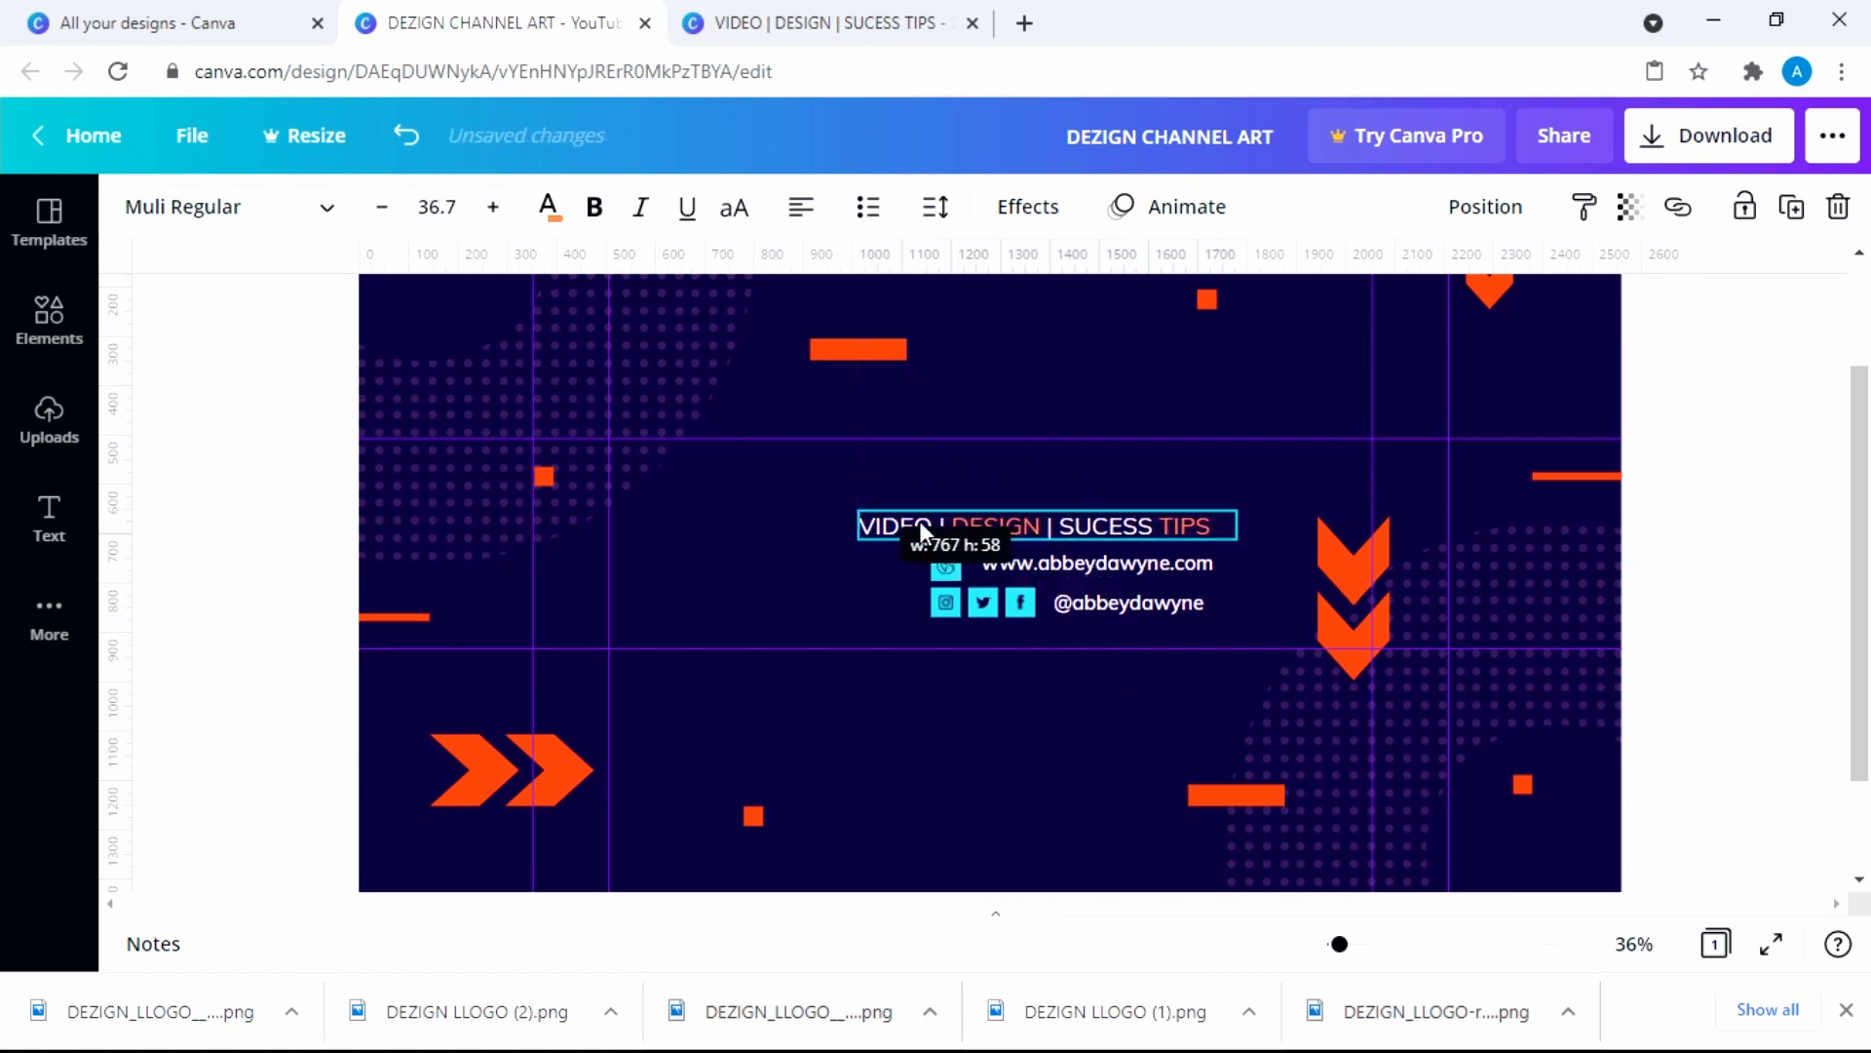
pyautogui.moveTo(956, 534); pyautogui.dragTo(910, 531)
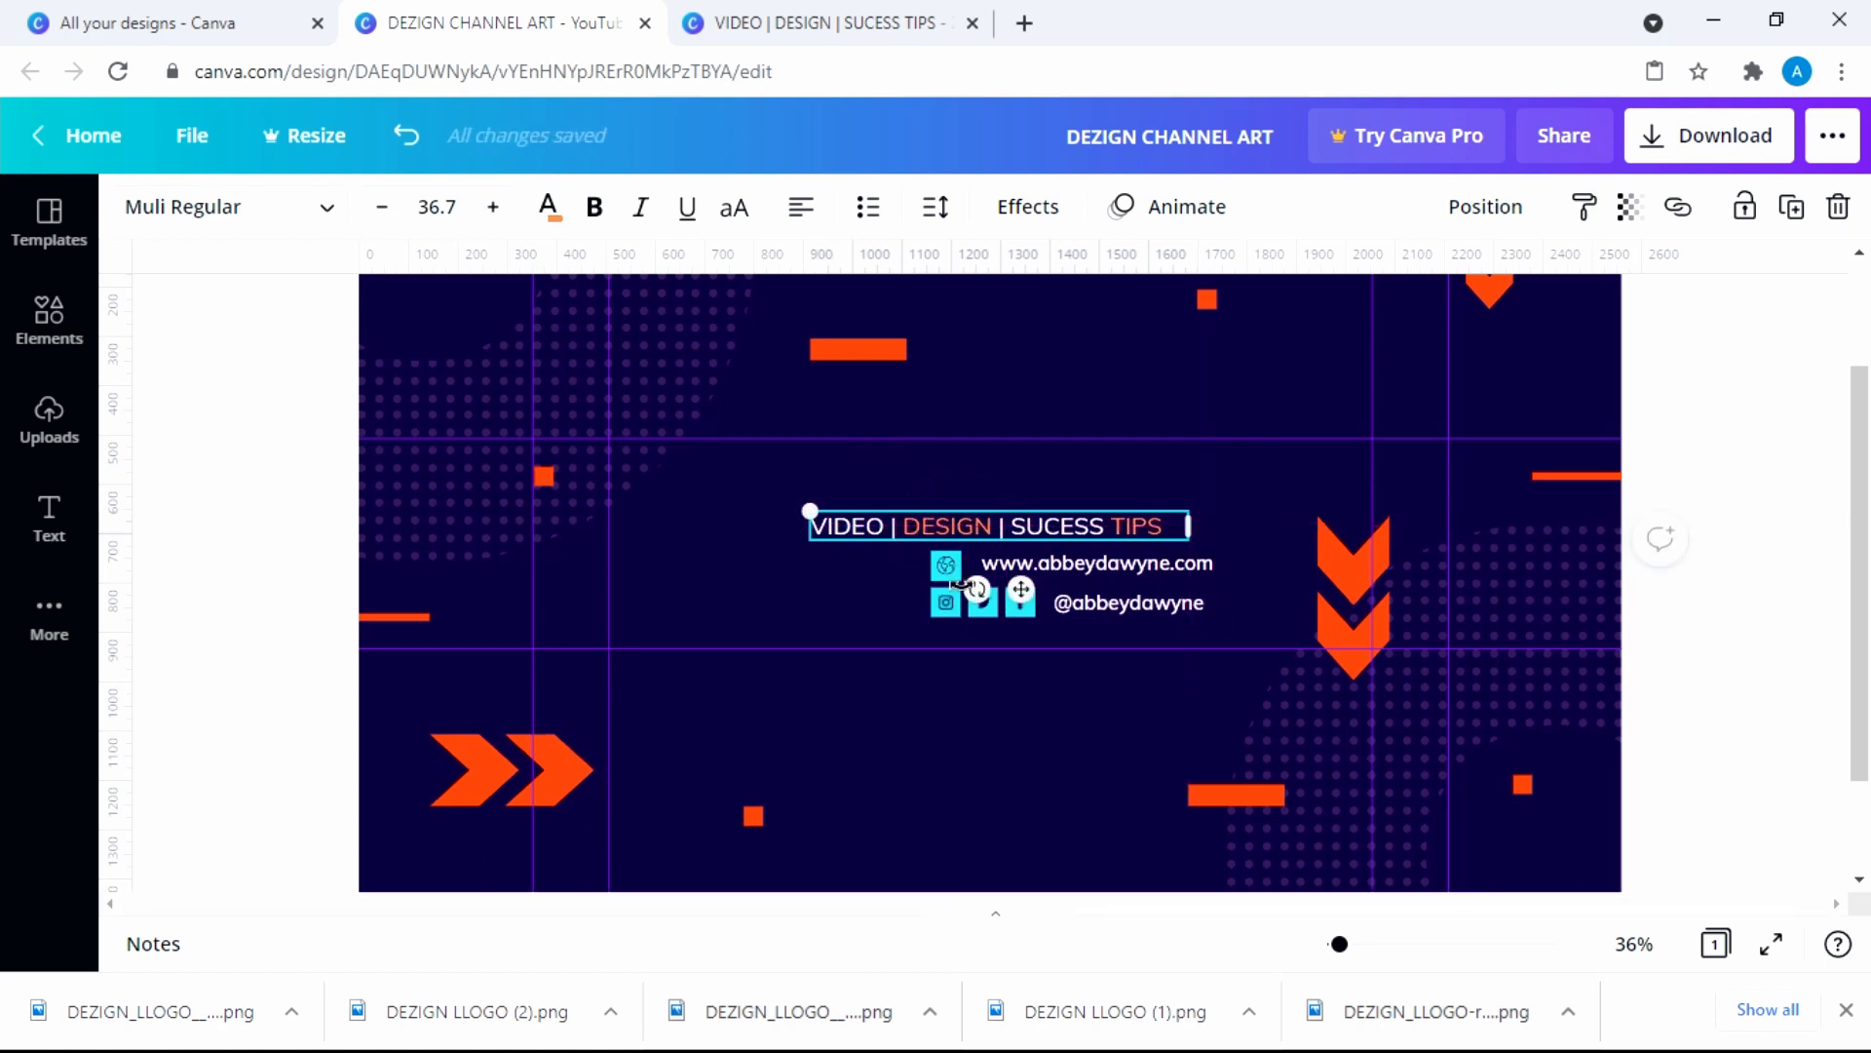
pyautogui.click(907, 477)
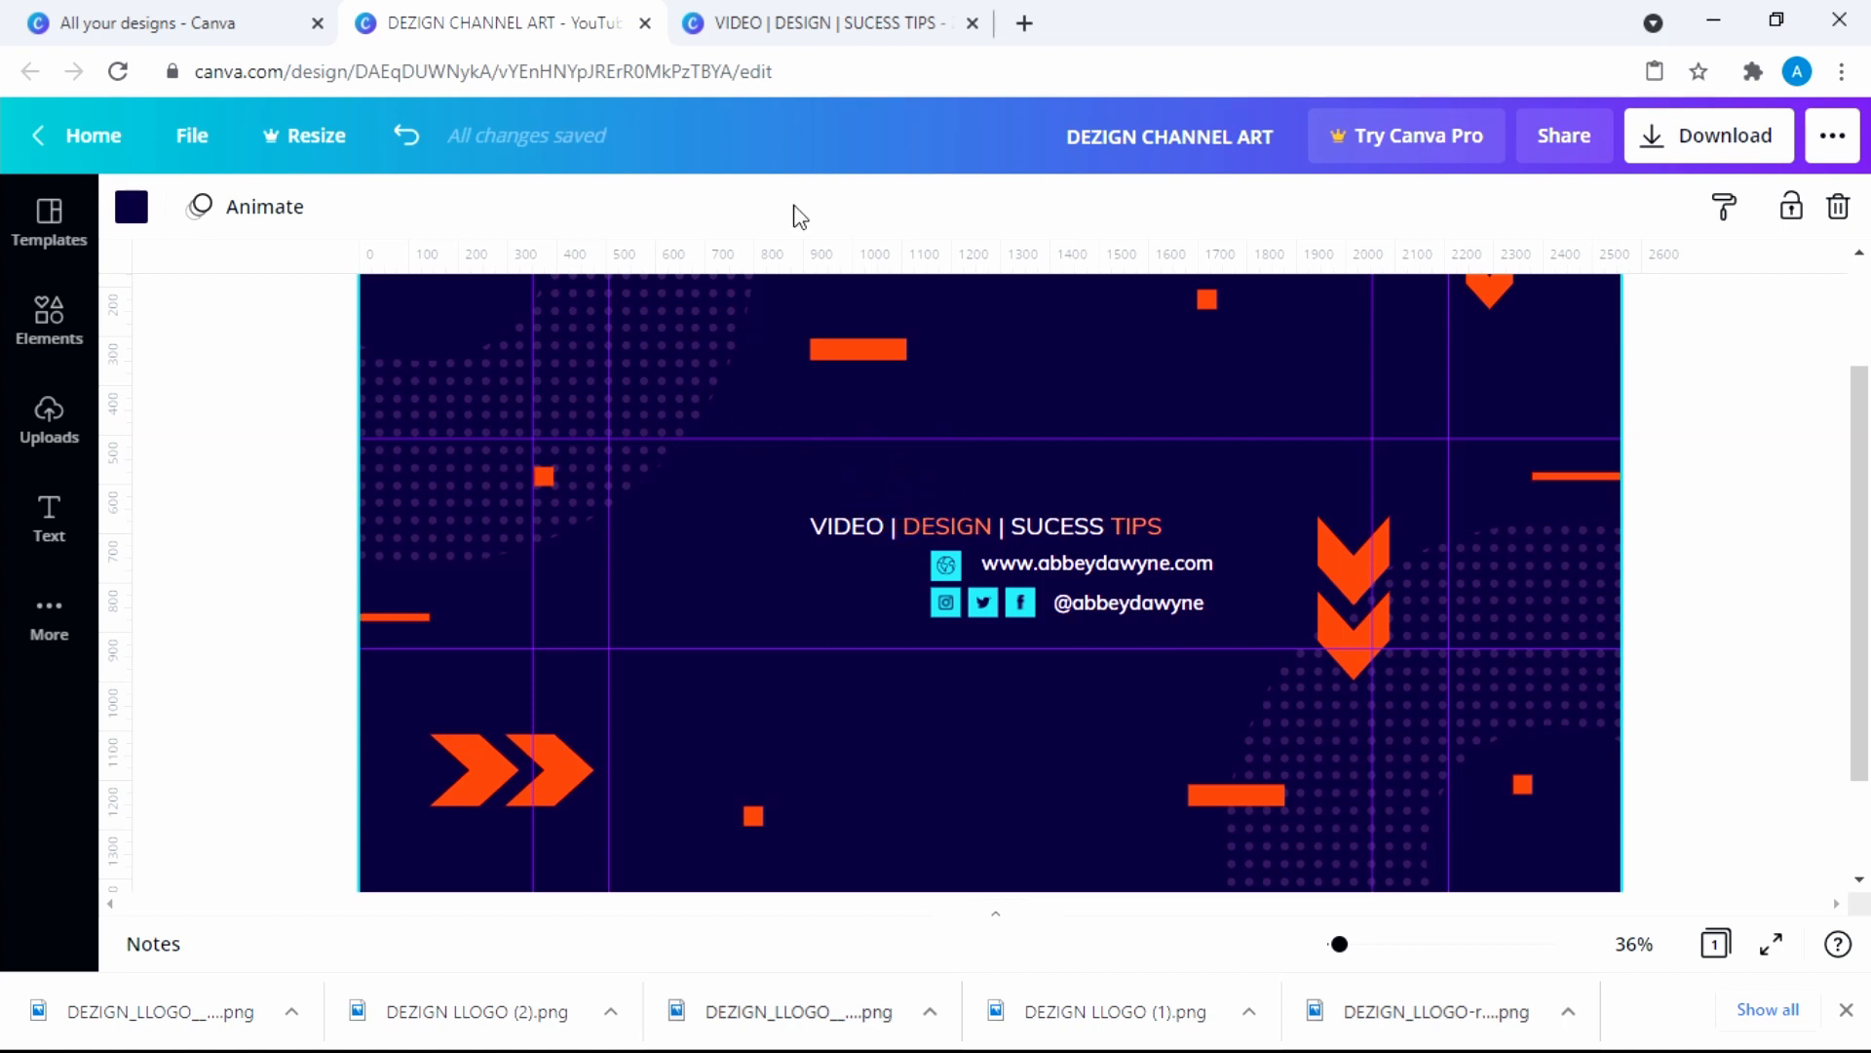
# Add the recently used "welcome little one!" font combination to the channel art banner
pyautogui.click(760, 23)
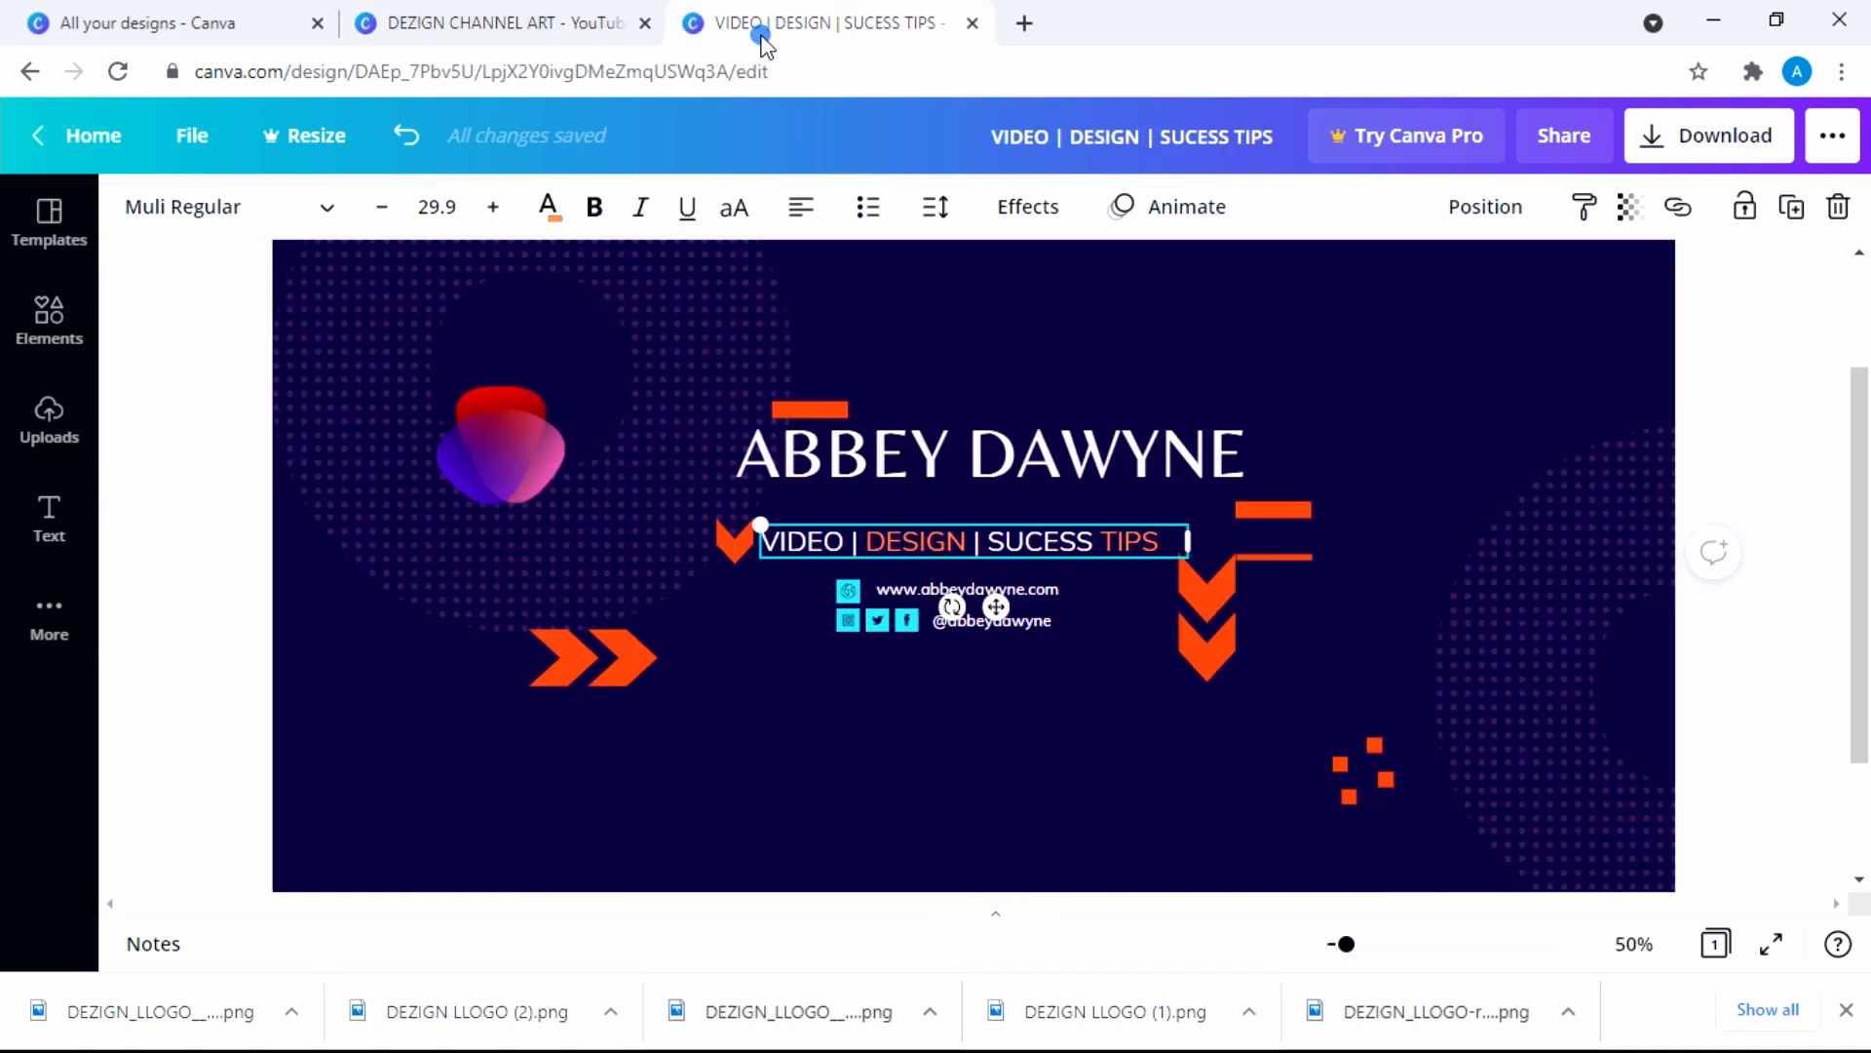
pyautogui.click(517, 20)
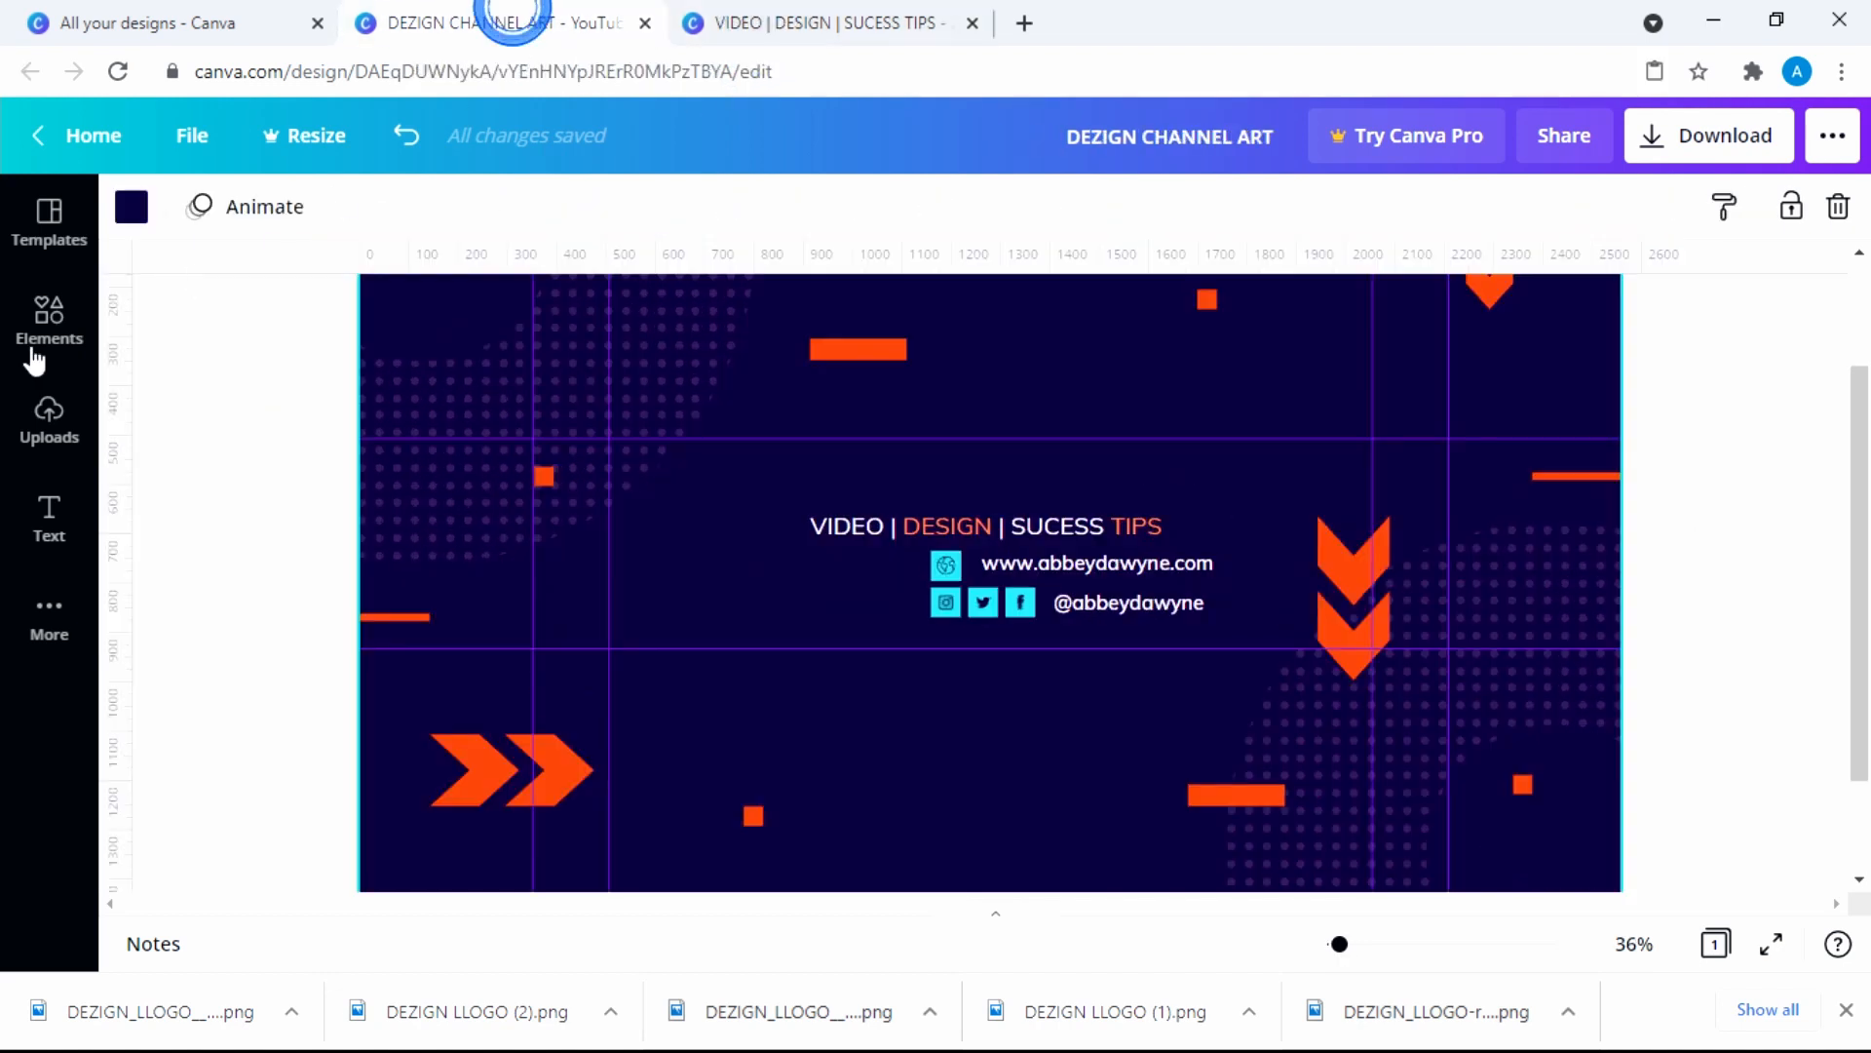
pyautogui.click(51, 508)
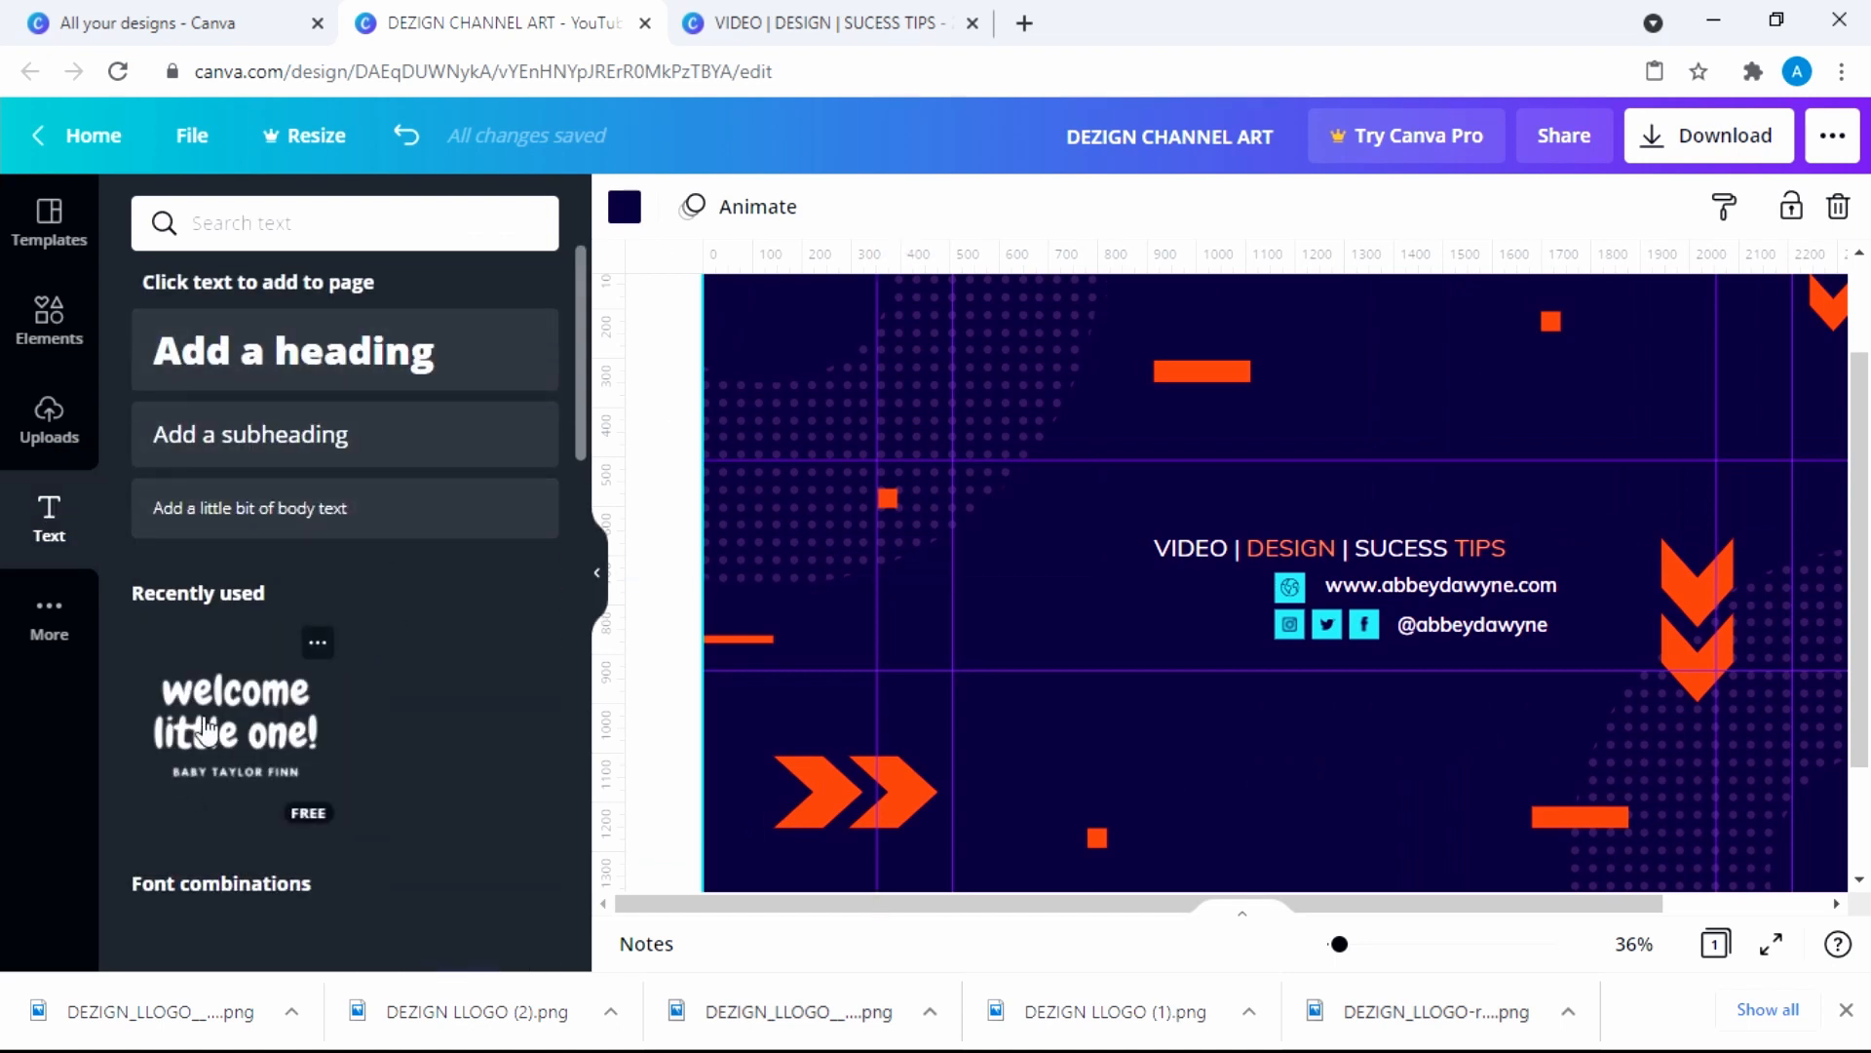
pyautogui.moveTo(279, 696); pyautogui.dragTo(1045, 400)
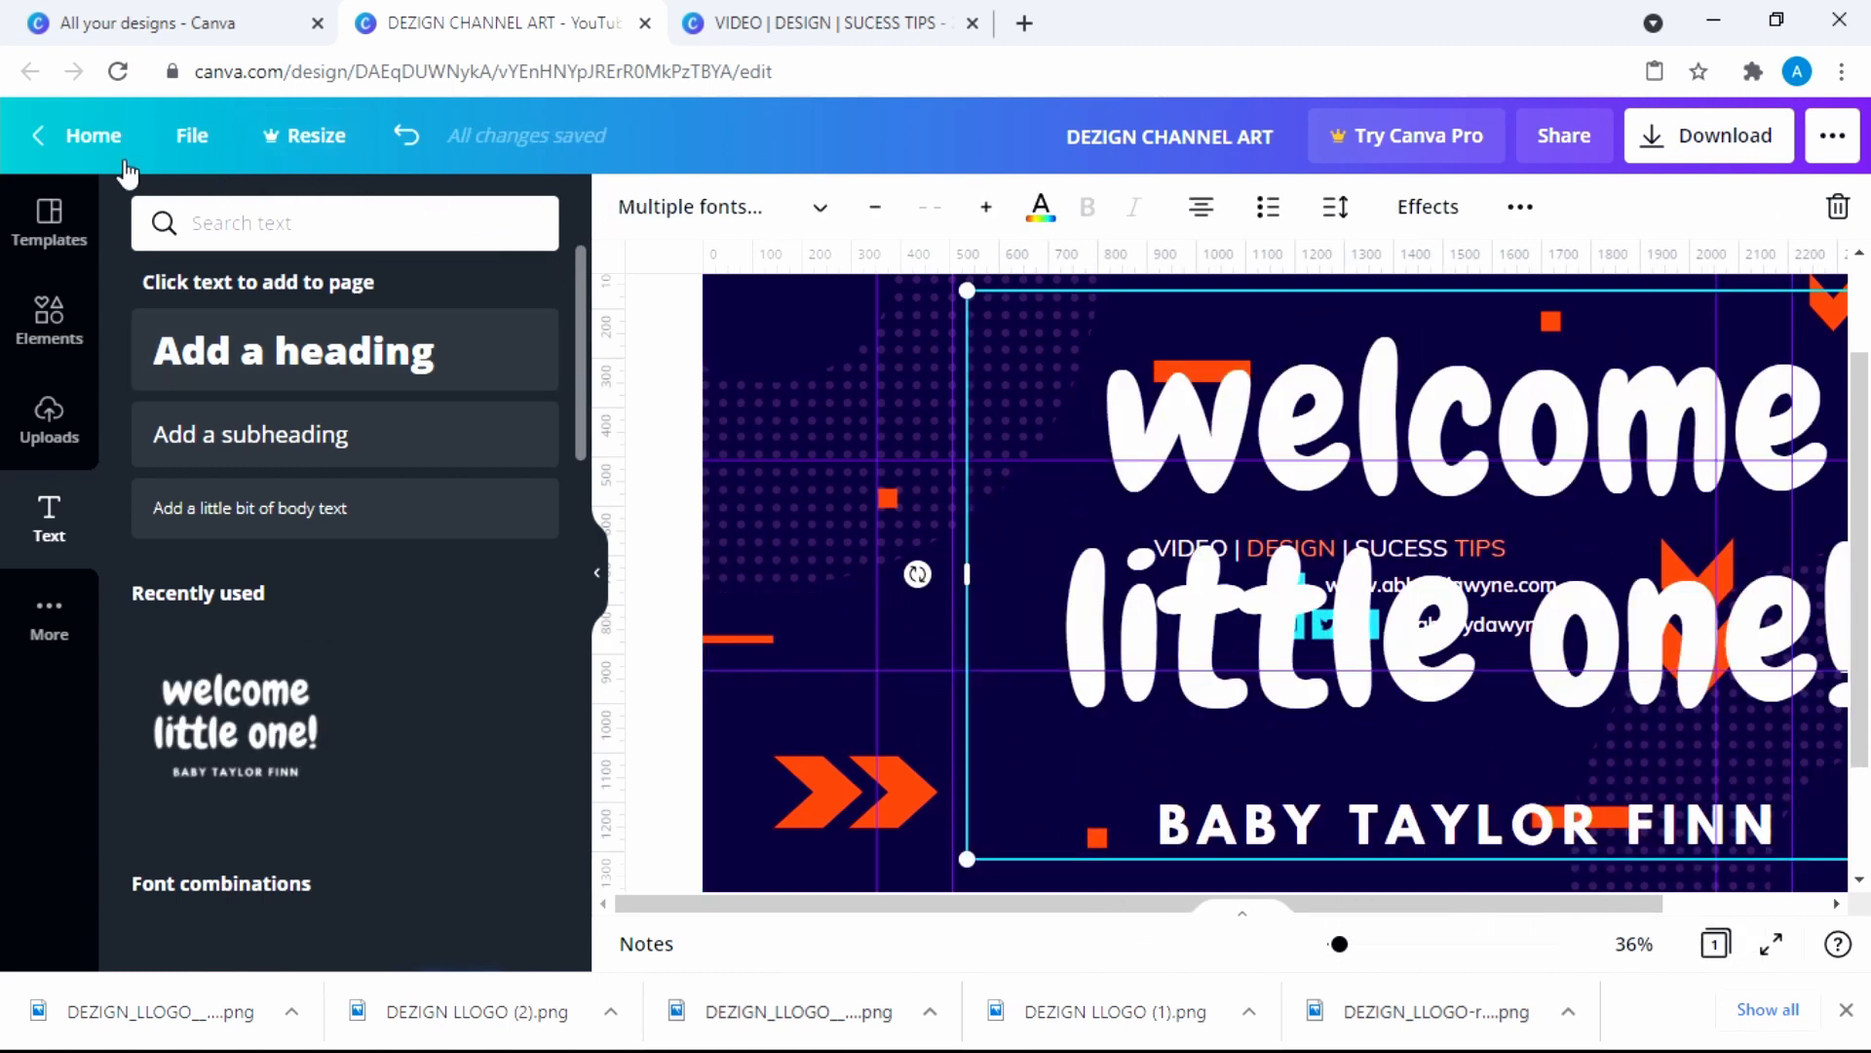
pyautogui.click(596, 575)
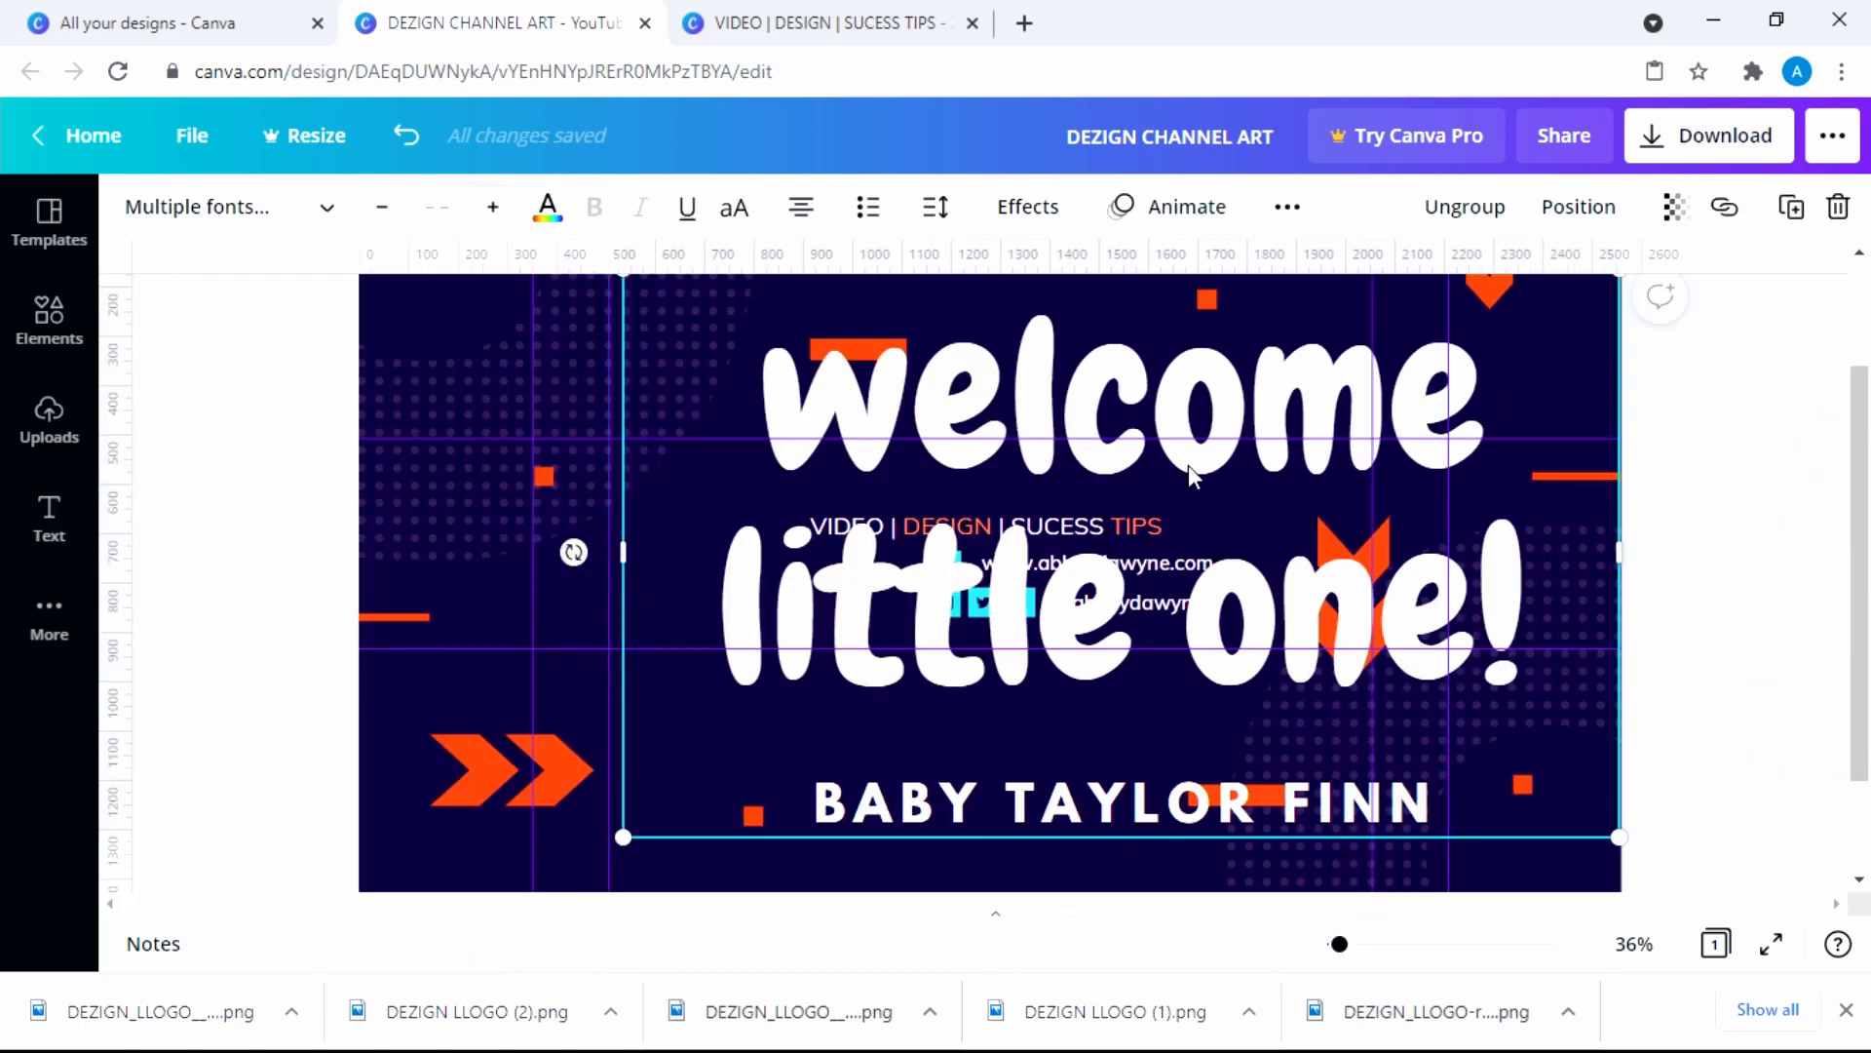
# Shrink the "welcome little one!" text group, place it above the tagline and delete its small subtitle line
pyautogui.scroll(2, 885, 557)
pyautogui.moveTo(620, 433); pyautogui.dragTo(1051, 810)
pyautogui.moveTo(1197, 766); pyautogui.dragTo(944, 417)
pyautogui.click(1185, 651)
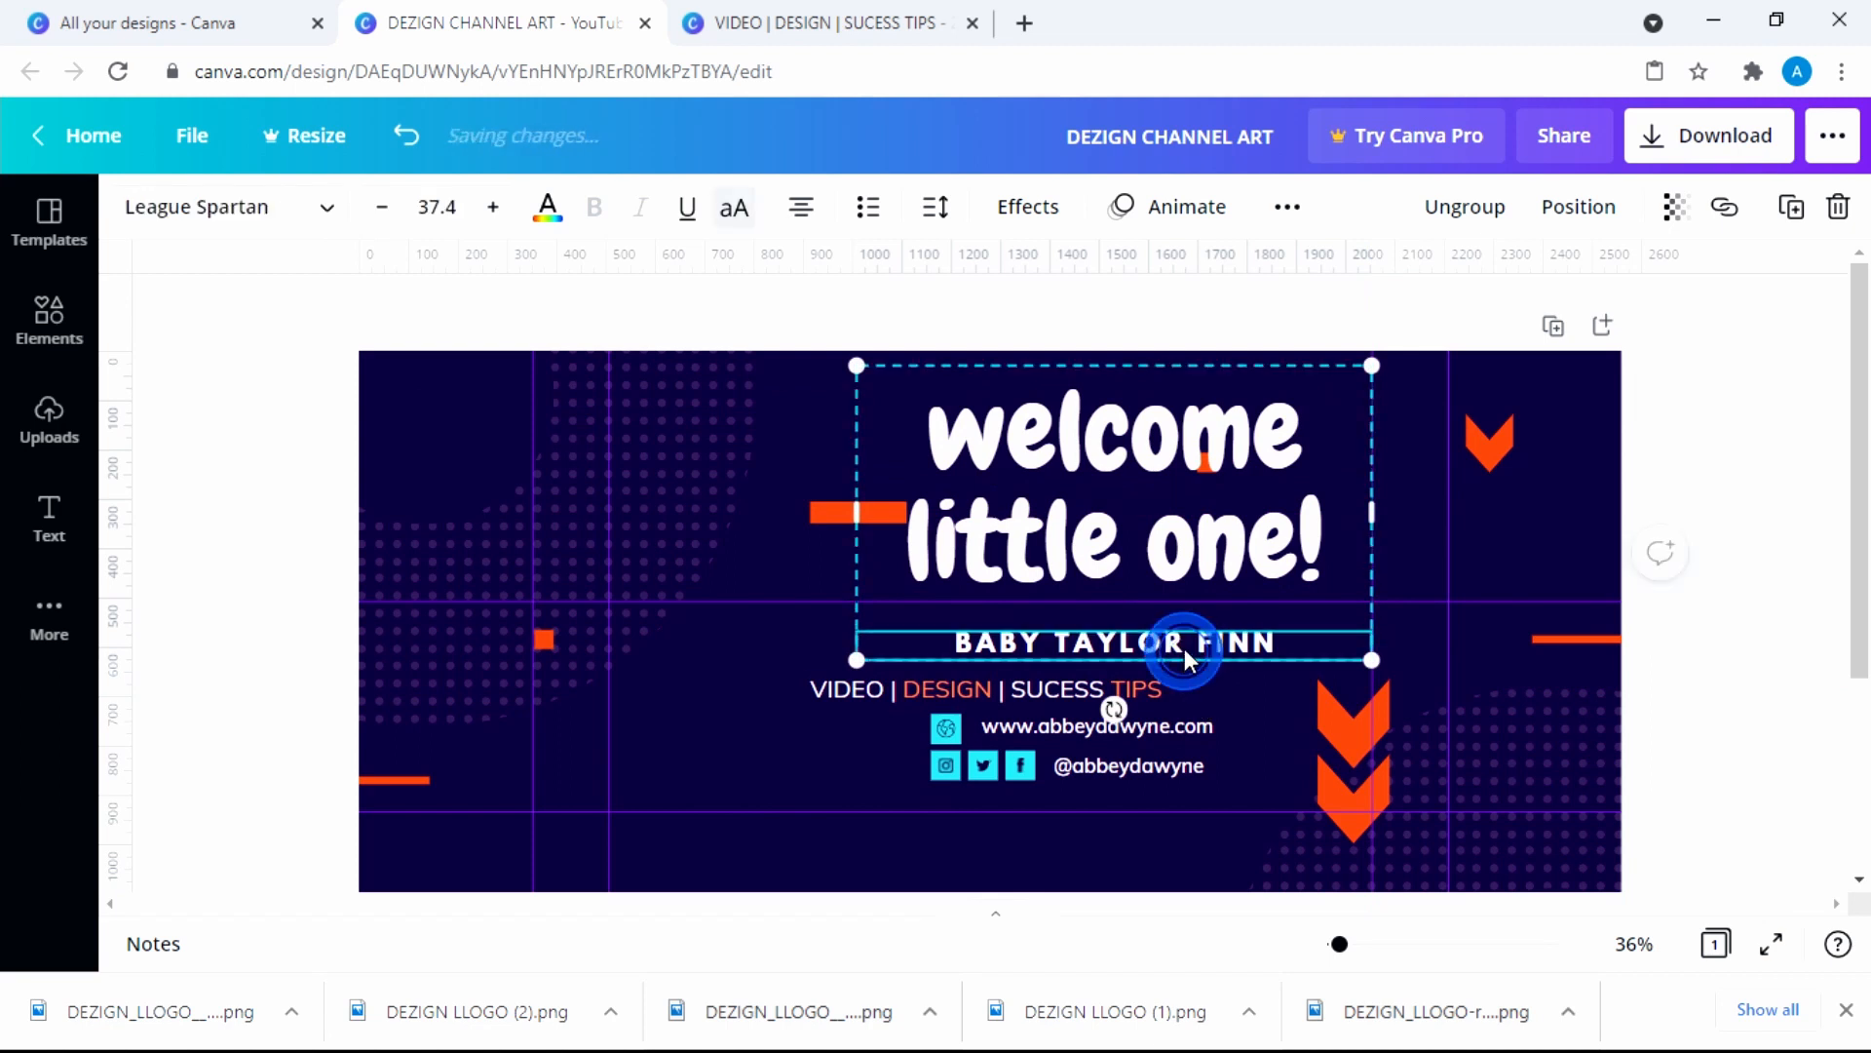
pyautogui.press('Delete')
# Replace "welcome little one!" with the channel owner's name in capitals and shrink it to font size 101 on one line
pyautogui.doubleClick(1151, 543)
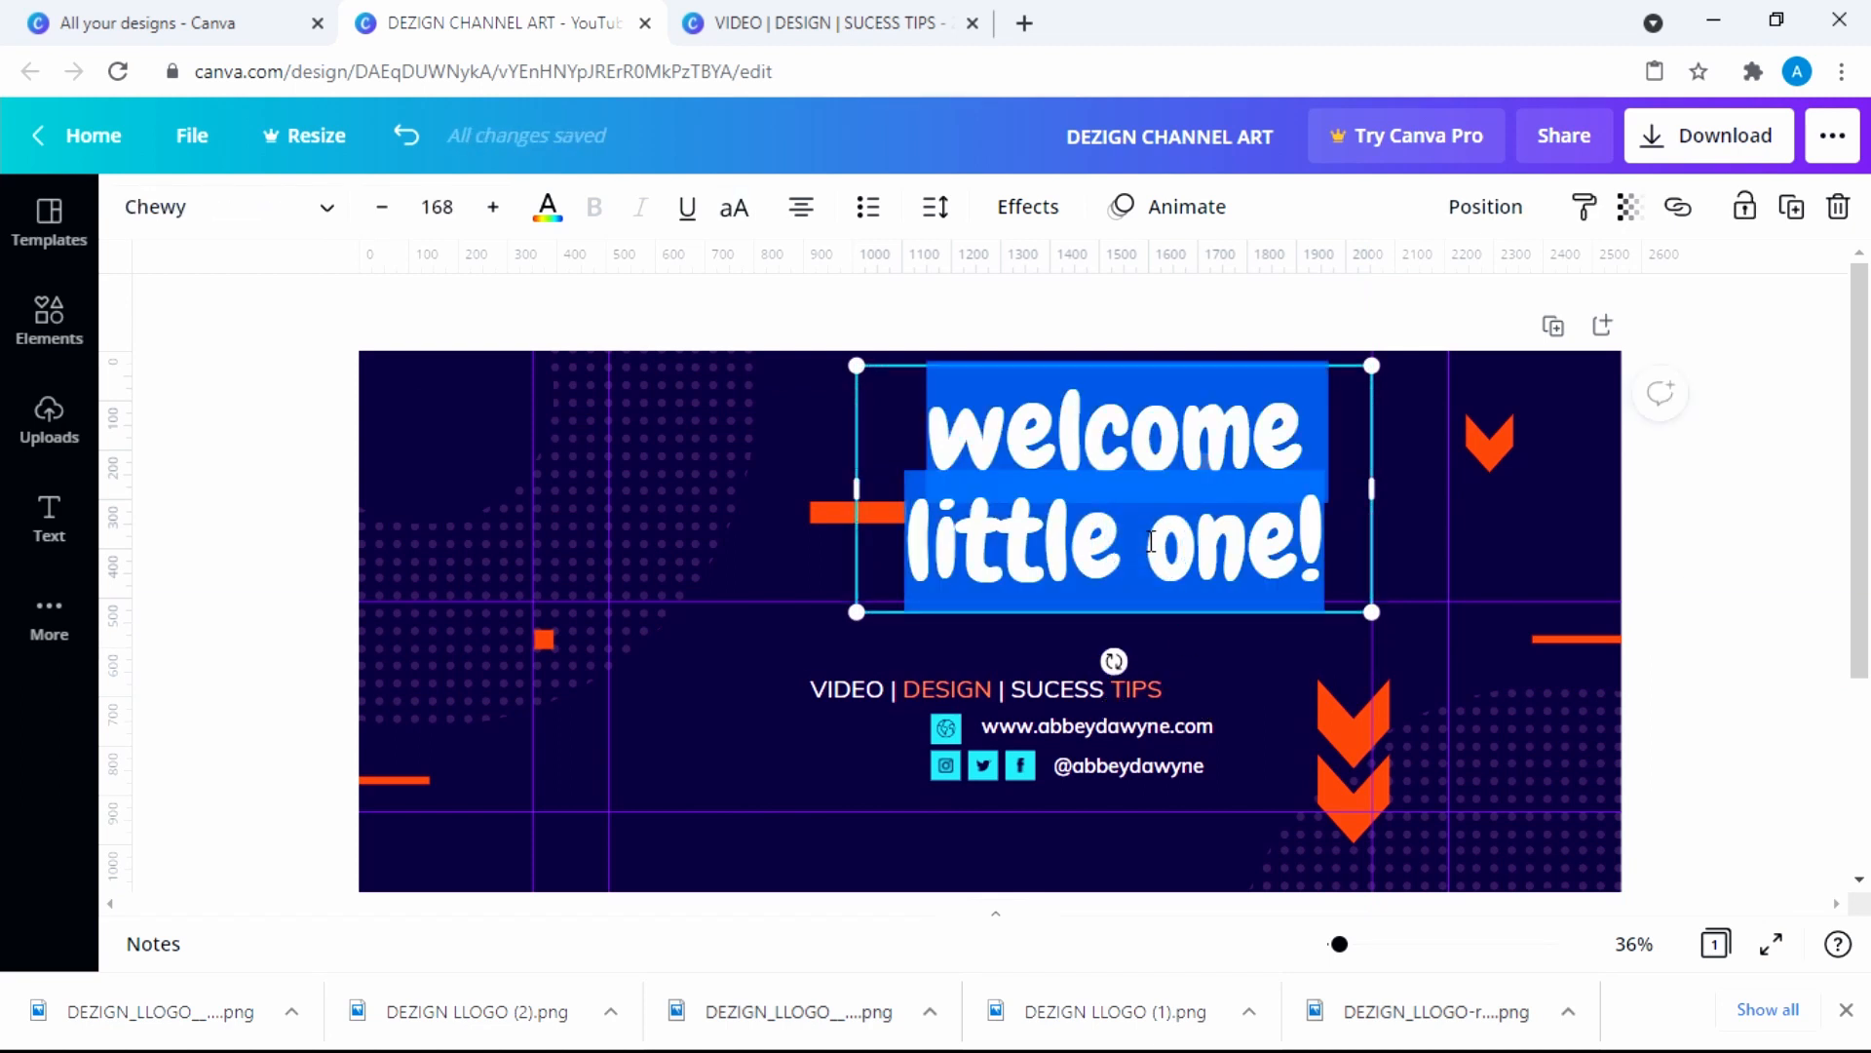
pyautogui.write('ABBEY DAWYNE')
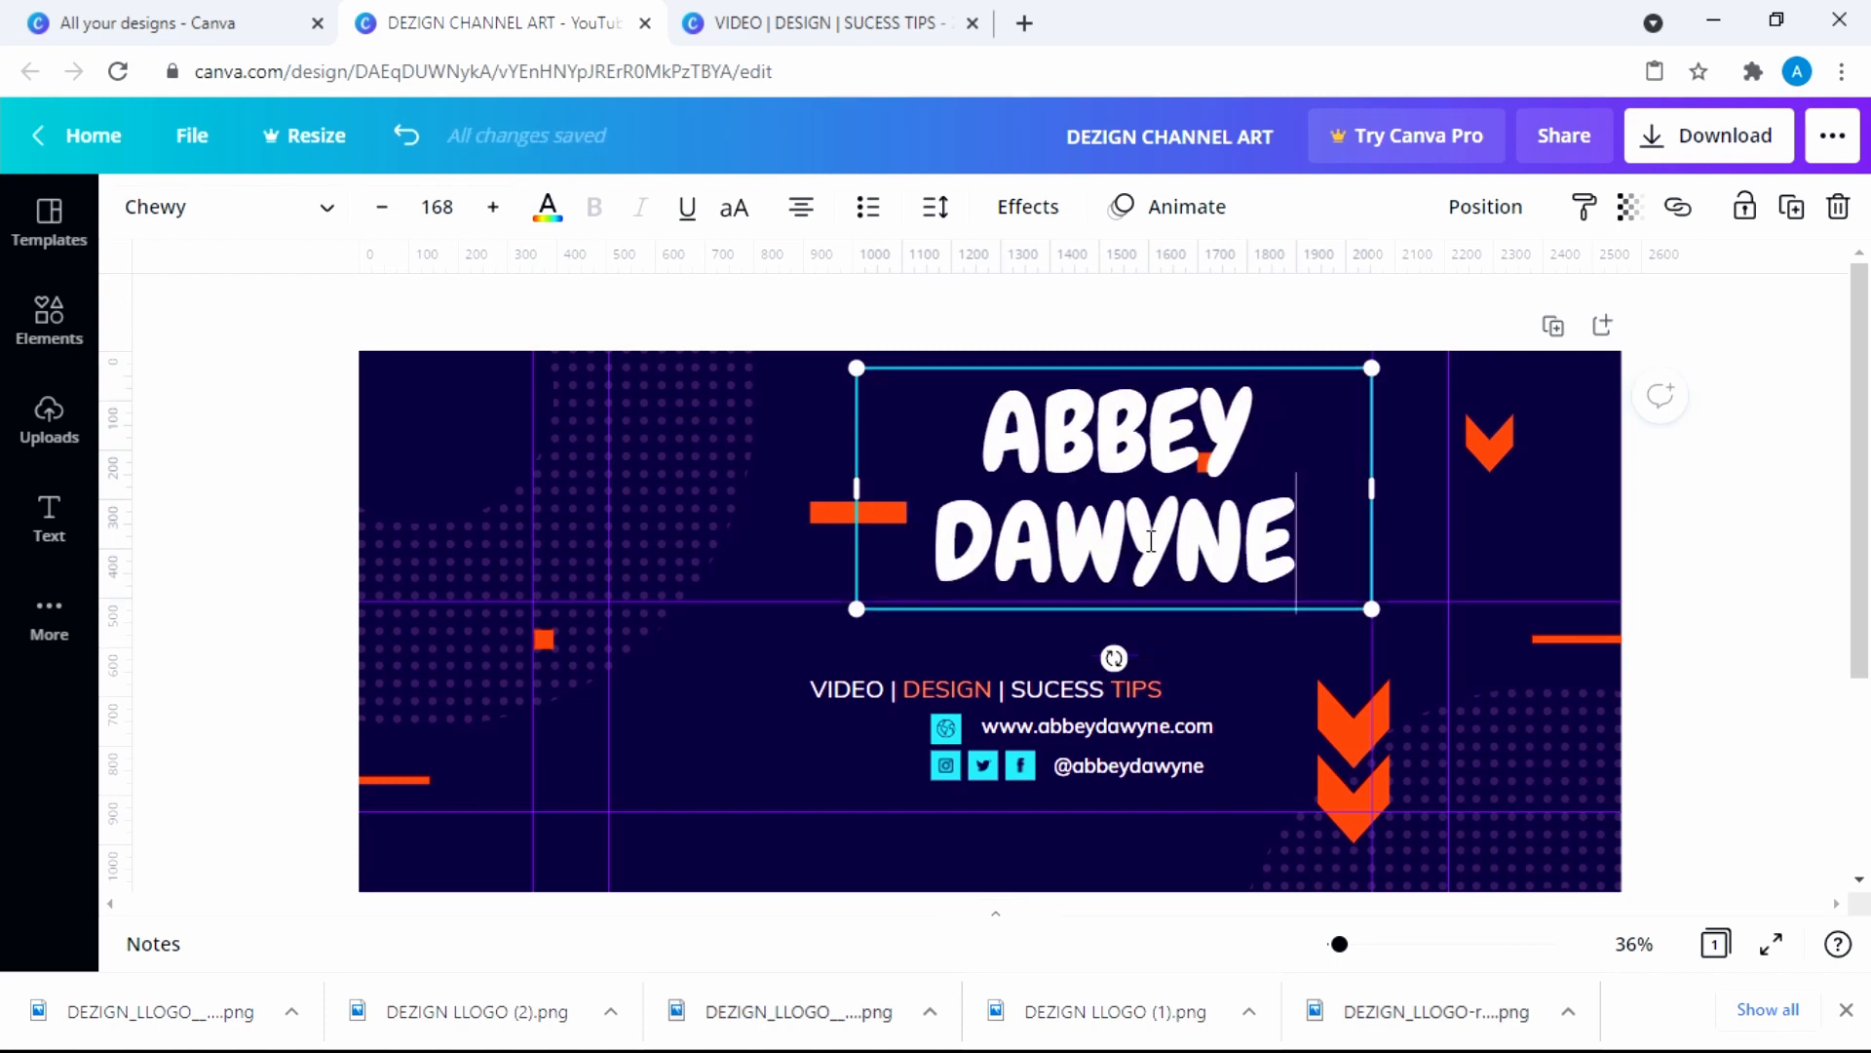
pyautogui.moveTo(1372, 609); pyautogui.dragTo(1277, 435)
pyautogui.click(1069, 449)
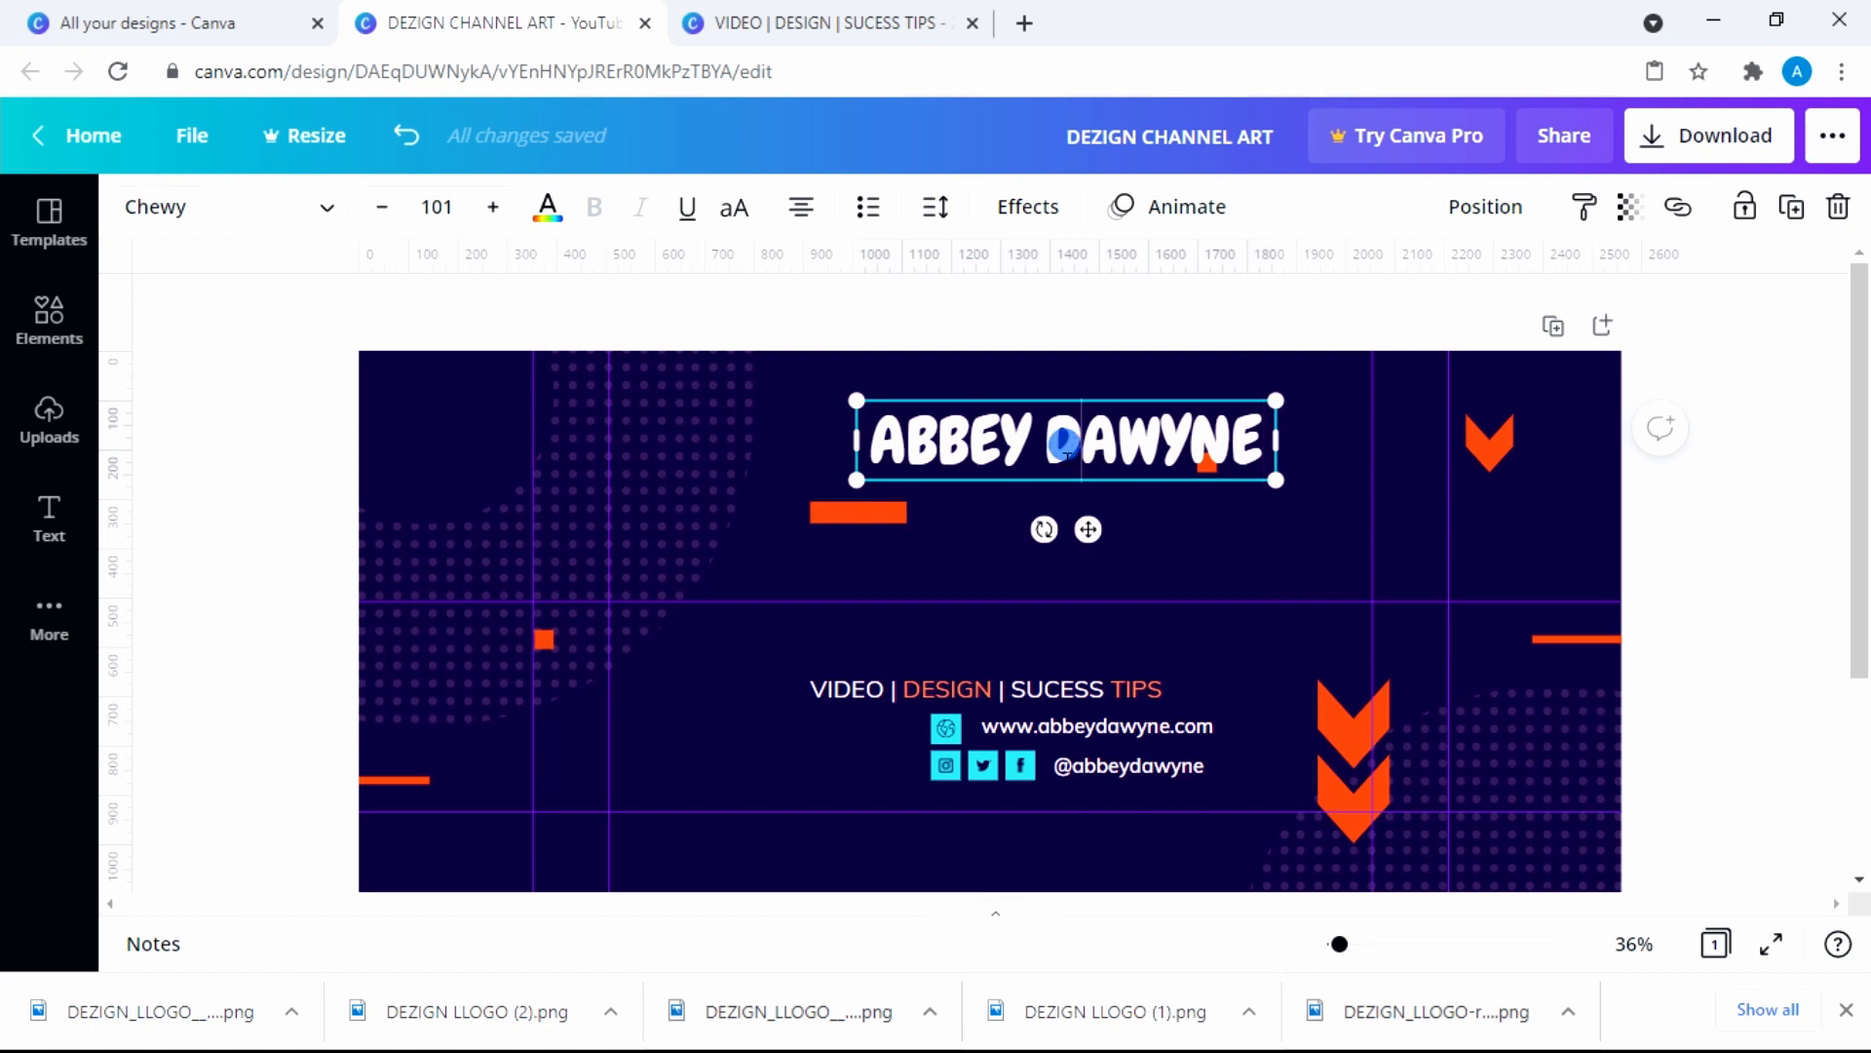
# Move the name heading directly above the tagline and reduce its font size to 87.8
pyautogui.click(1214, 545)
pyautogui.click(1096, 449)
pyautogui.moveTo(1214, 546); pyautogui.dragTo(1038, 639)
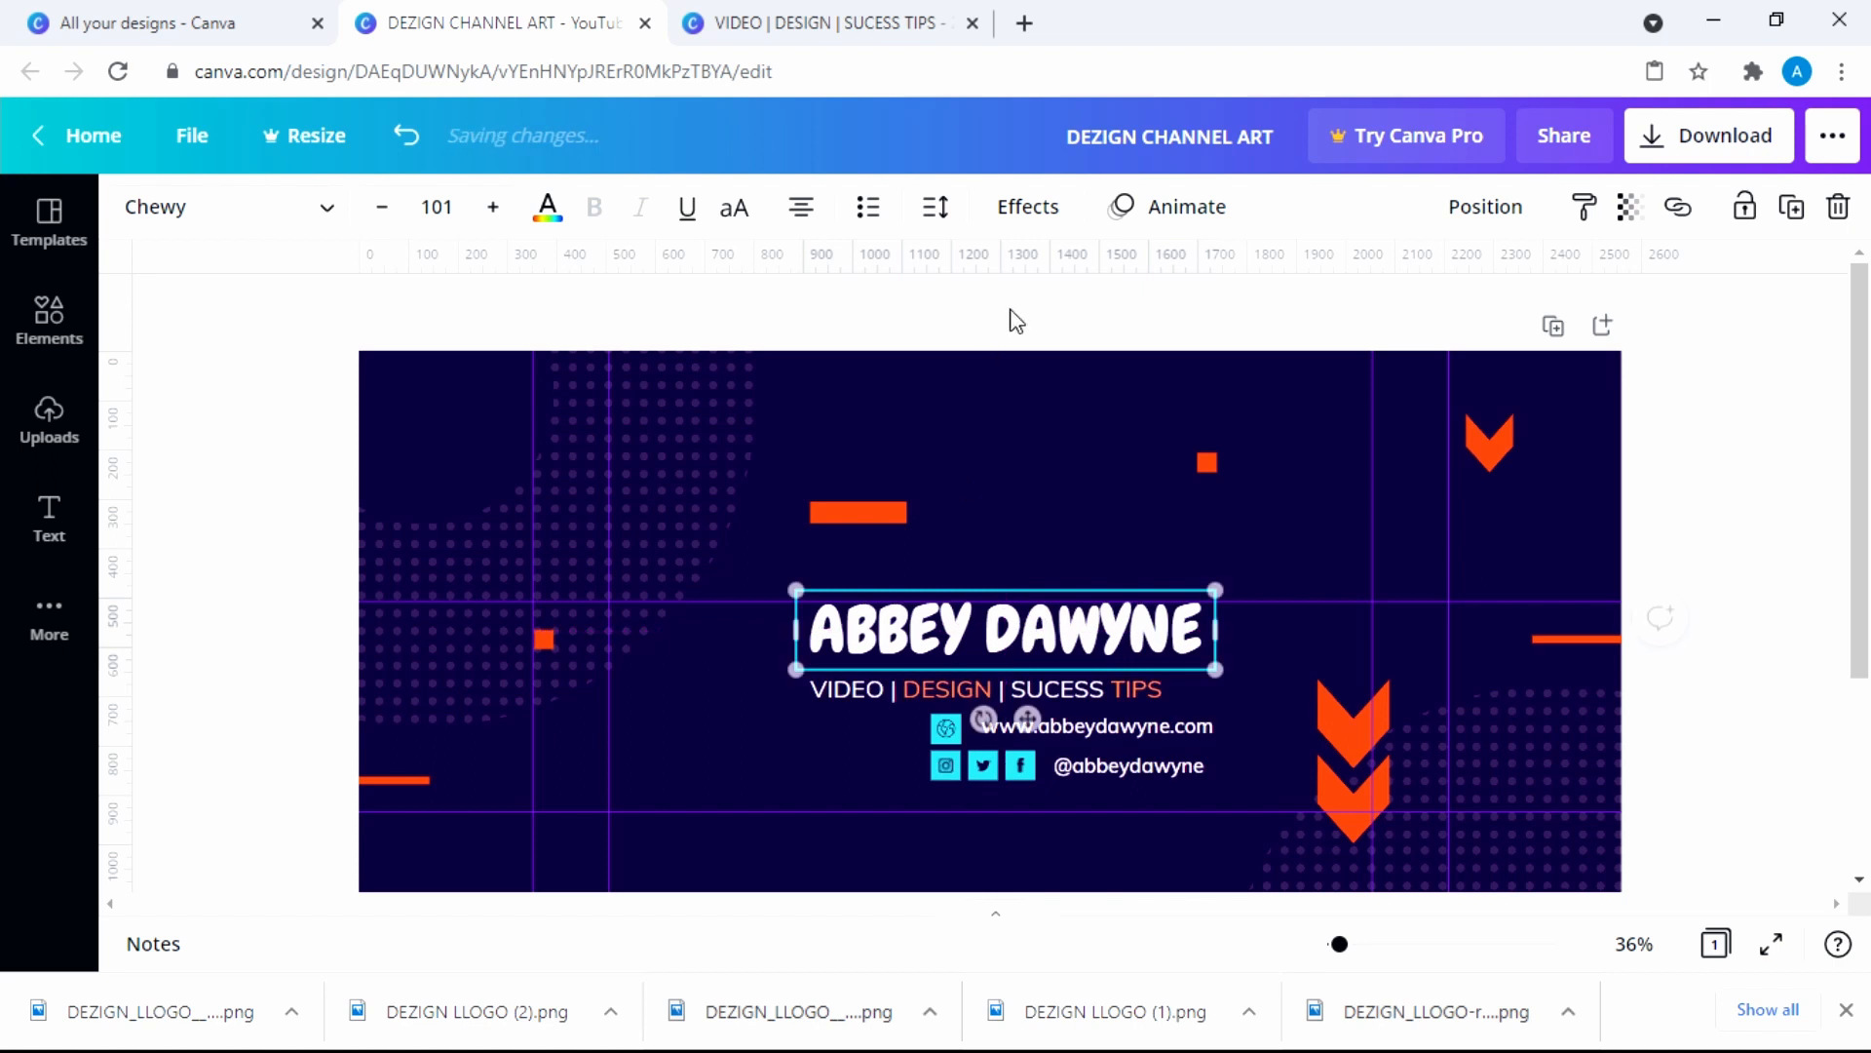
pyautogui.click(385, 216)
pyautogui.click(385, 217)
pyautogui.click(385, 216)
pyautogui.click(385, 217)
pyautogui.click(385, 216)
pyautogui.click(385, 216)
pyautogui.click(385, 216)
pyautogui.click(385, 217)
# Change the name heading's font from the recently used fonts to Belleza
pyautogui.click(329, 207)
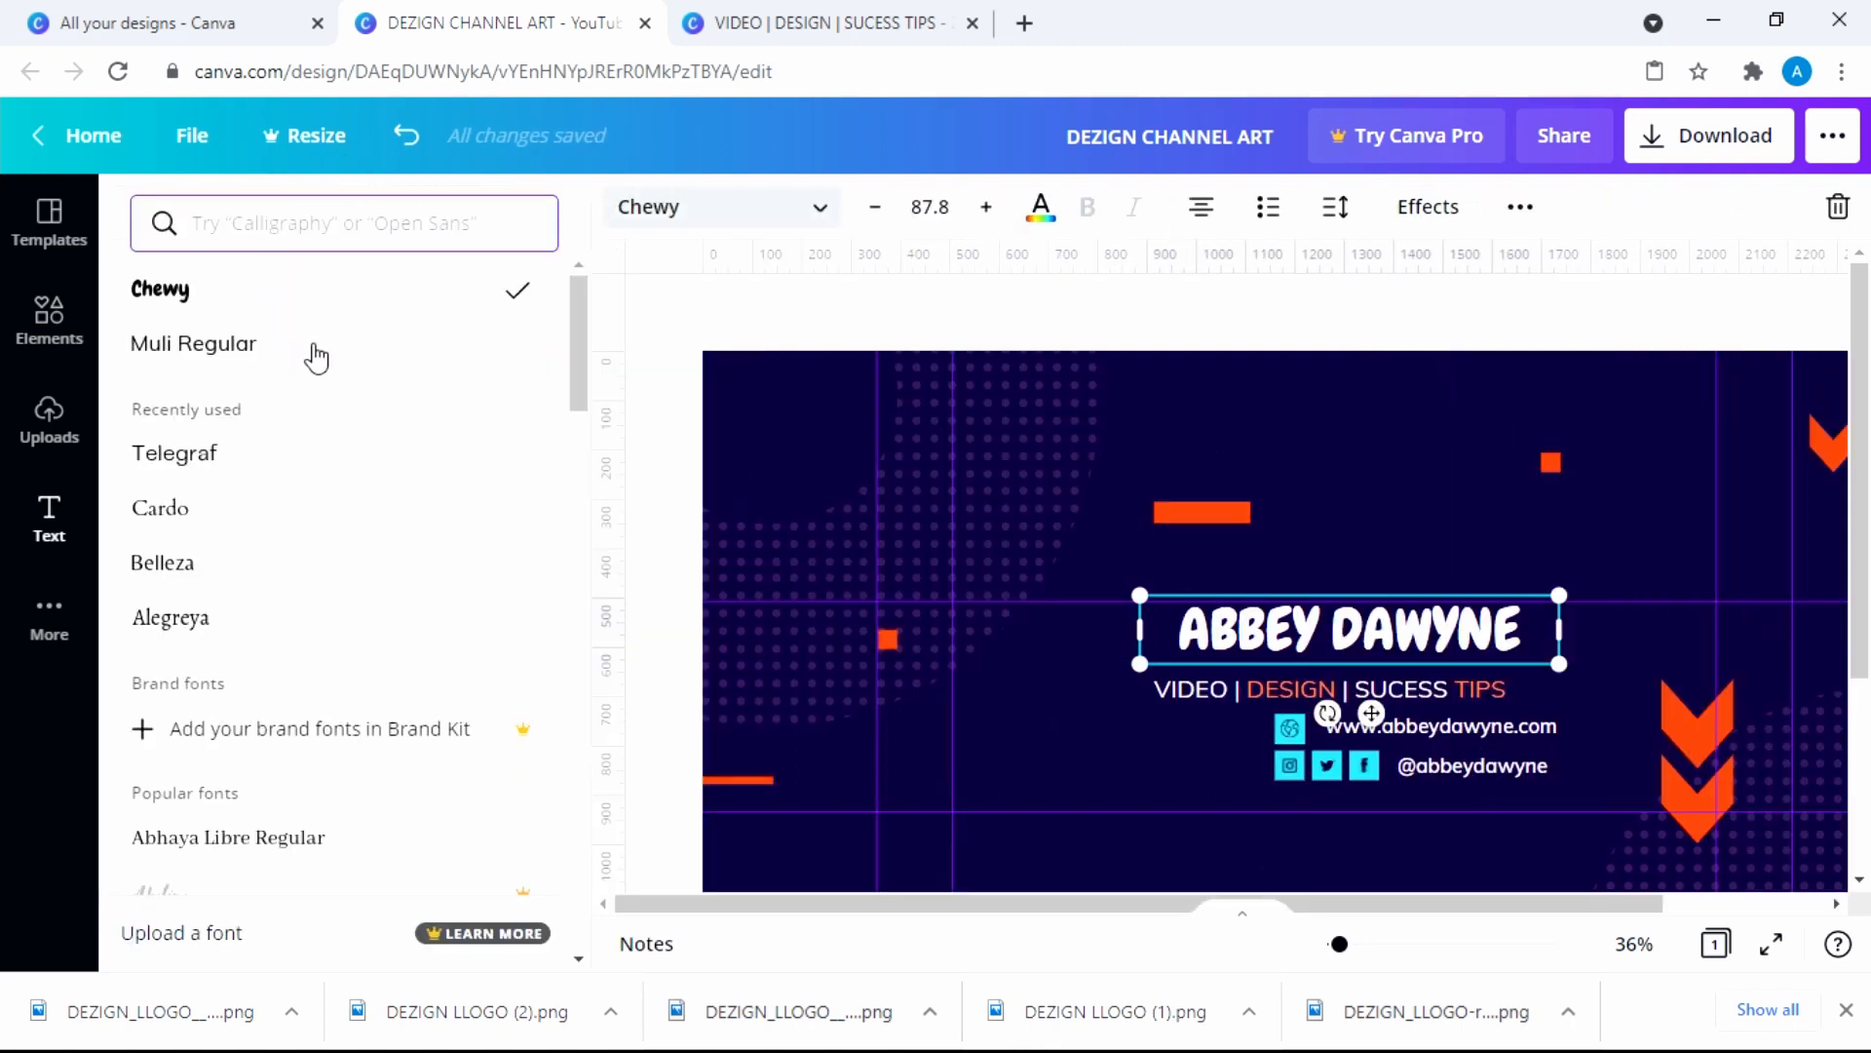
pyautogui.scroll(-3, 335, 506)
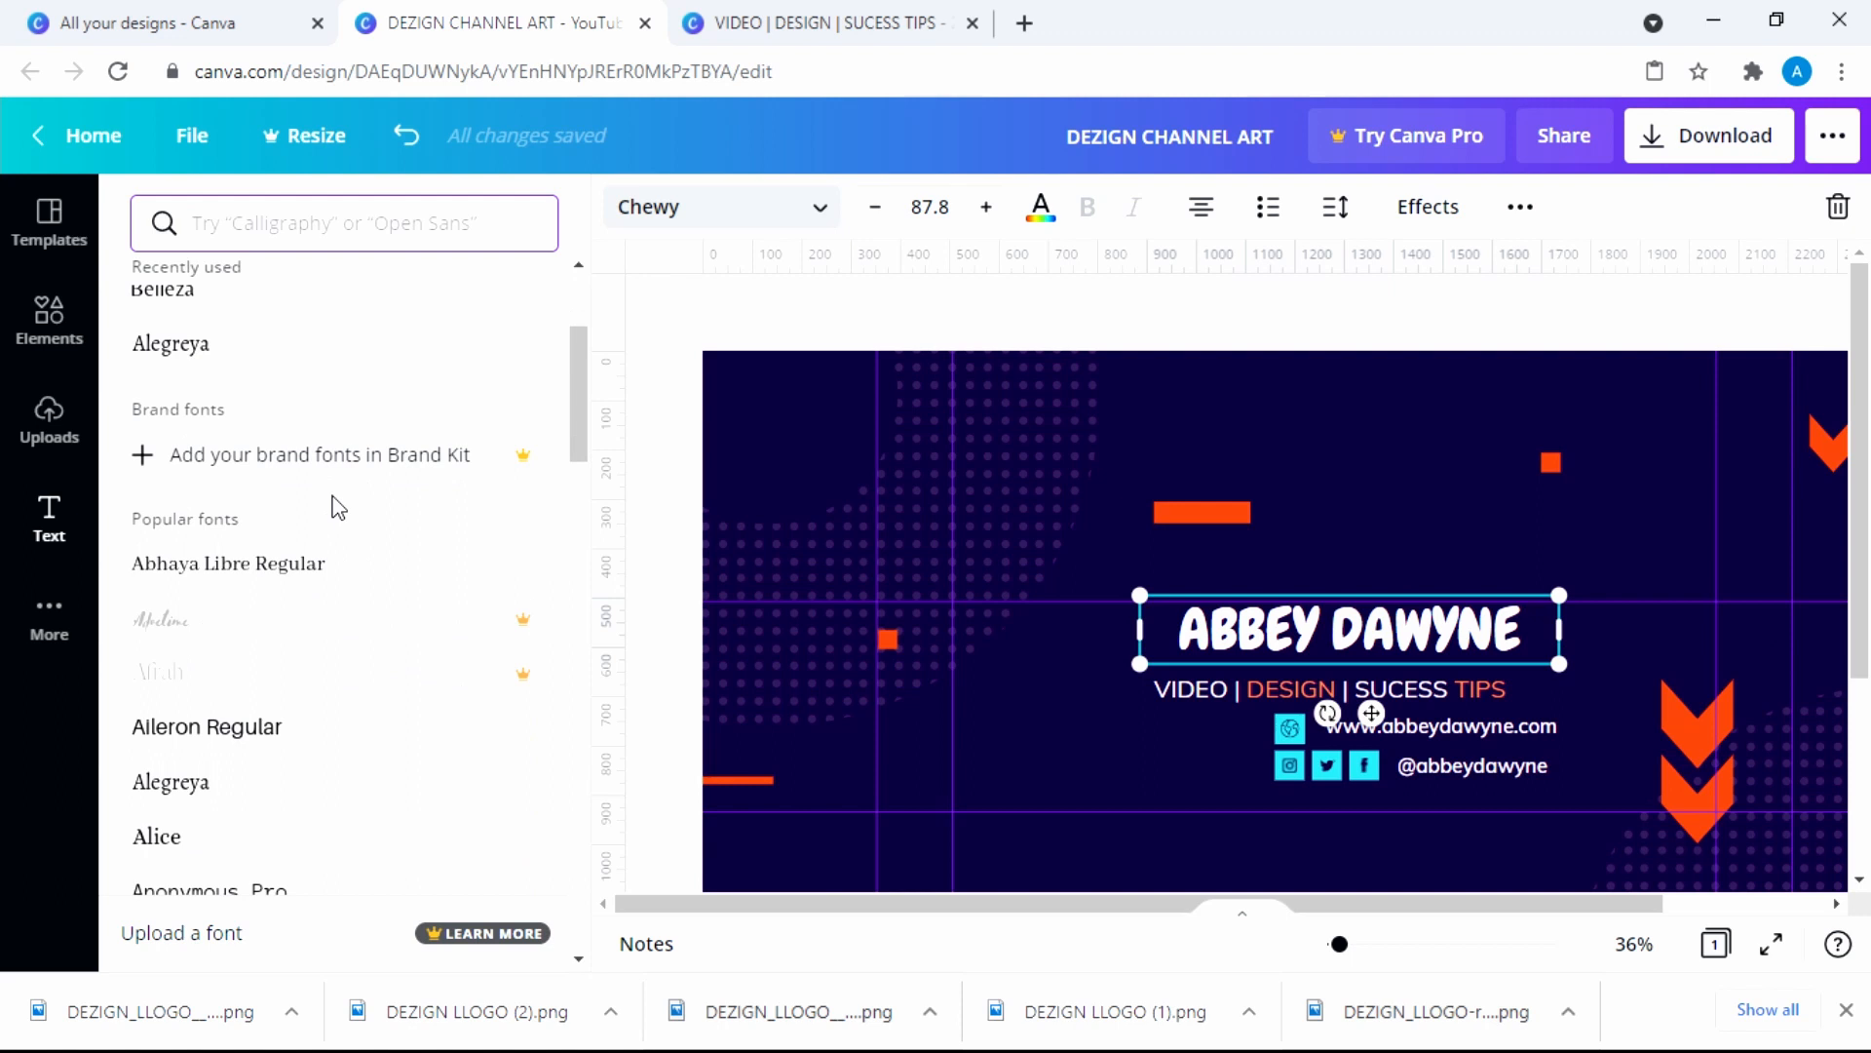
pyautogui.scroll(2, 333, 417)
pyautogui.click(312, 424)
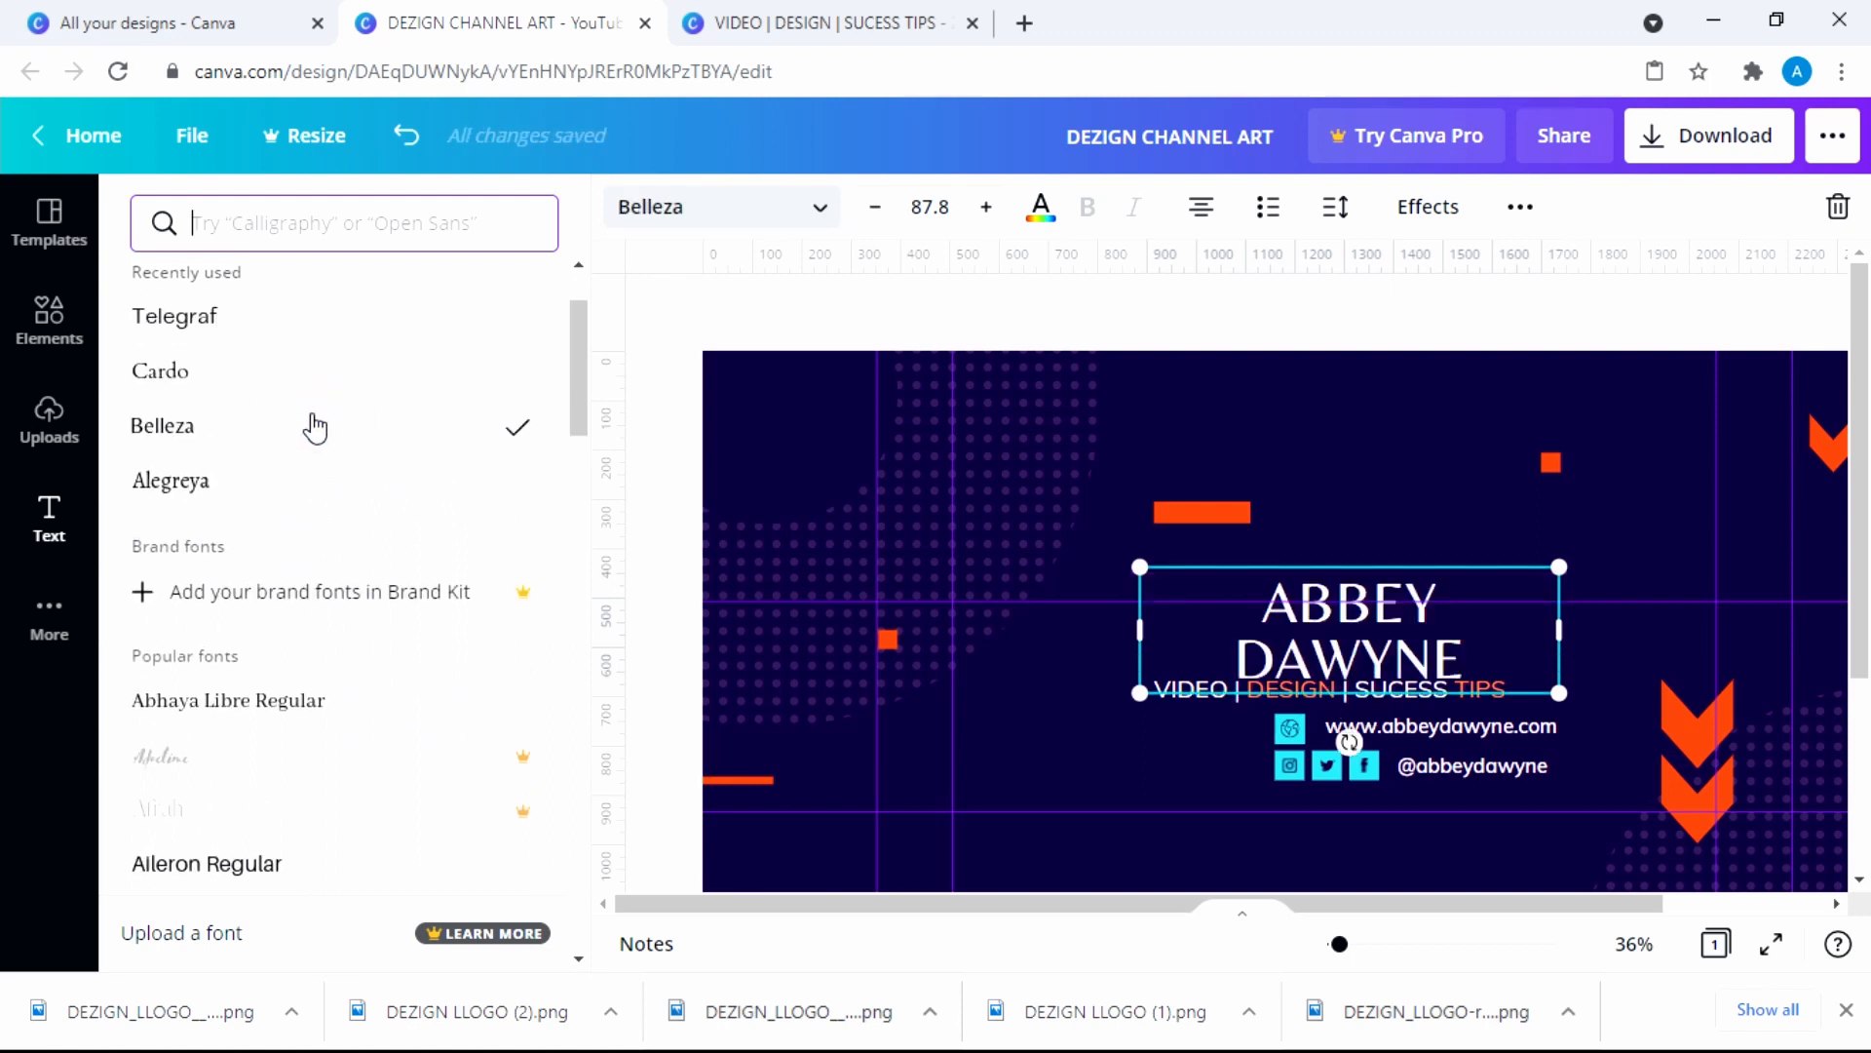
# Shrink the name heading to font size 42.4 and place it just above the start of the tagline
pyautogui.moveTo(1552, 687); pyautogui.dragTo(1536, 684)
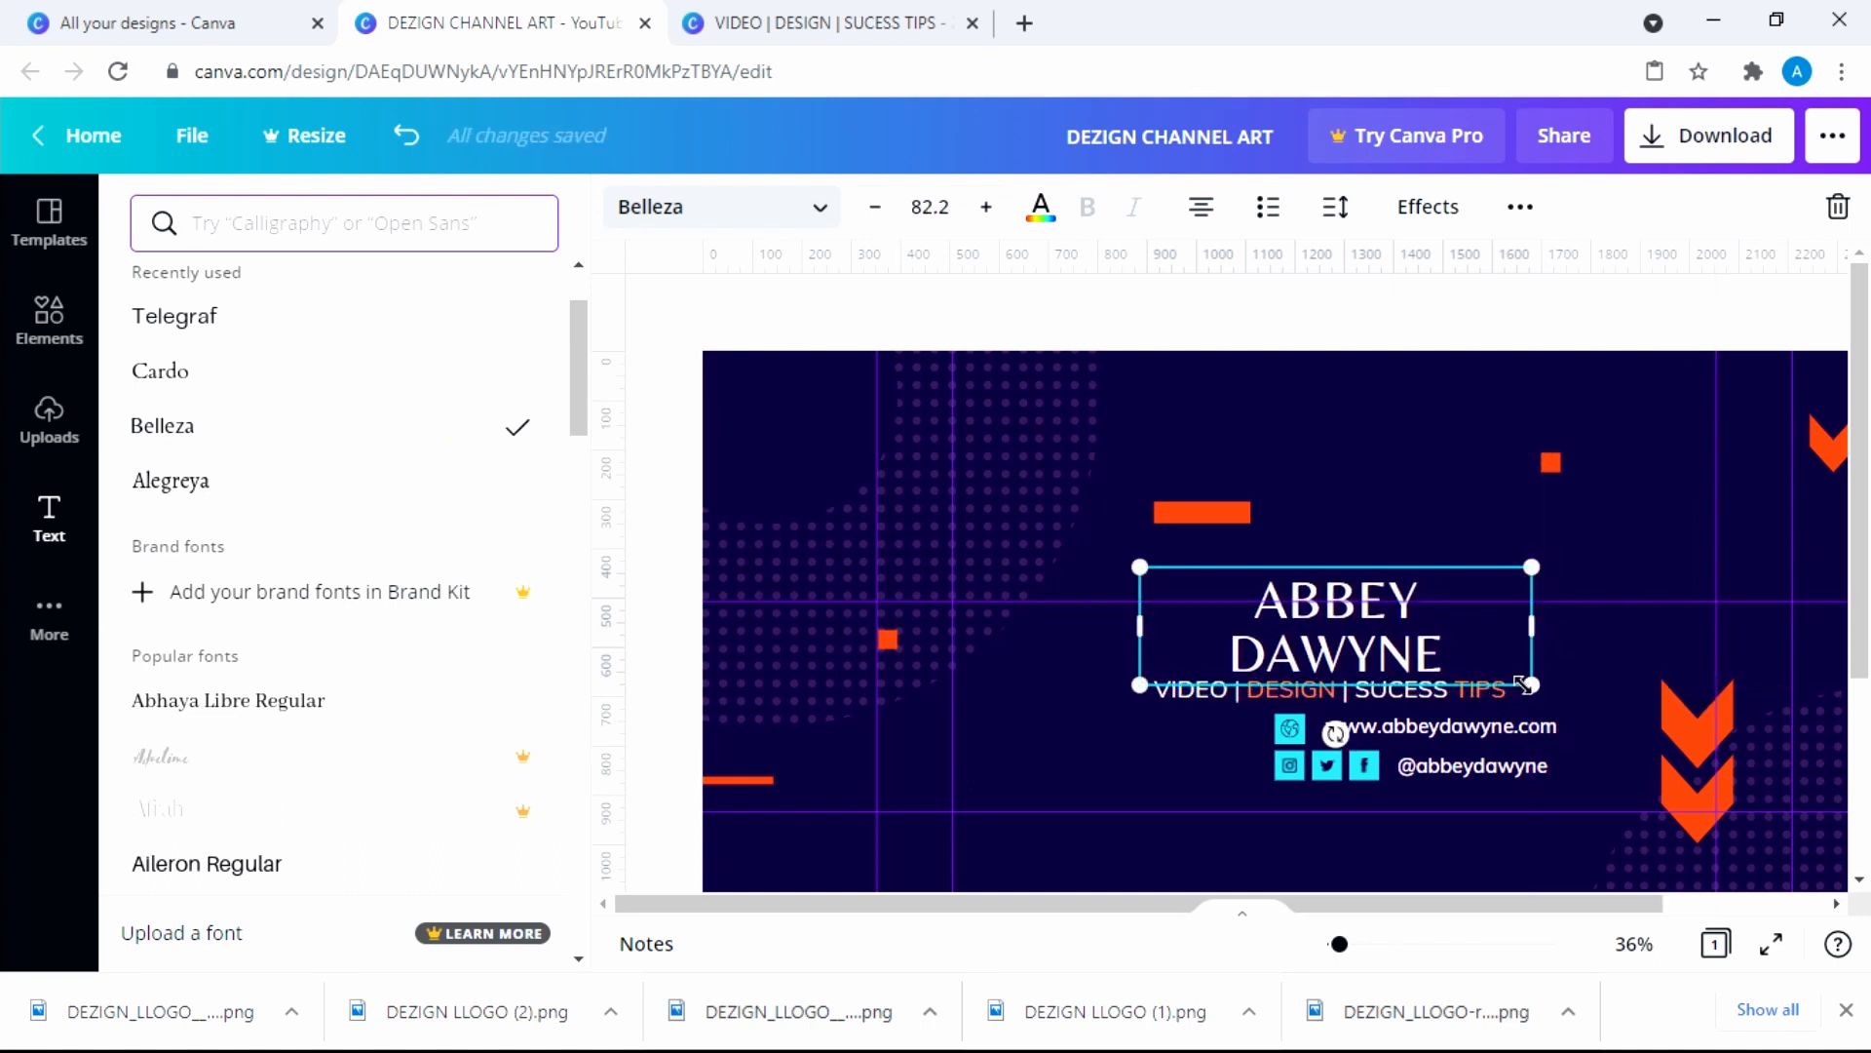
pyautogui.moveTo(1532, 682); pyautogui.dragTo(1370, 542)
pyautogui.moveTo(1244, 598)
pyautogui.mouseDown()
pyautogui.moveTo(1213, 646)
pyautogui.moveTo(1223, 575)
pyautogui.mouseUp()
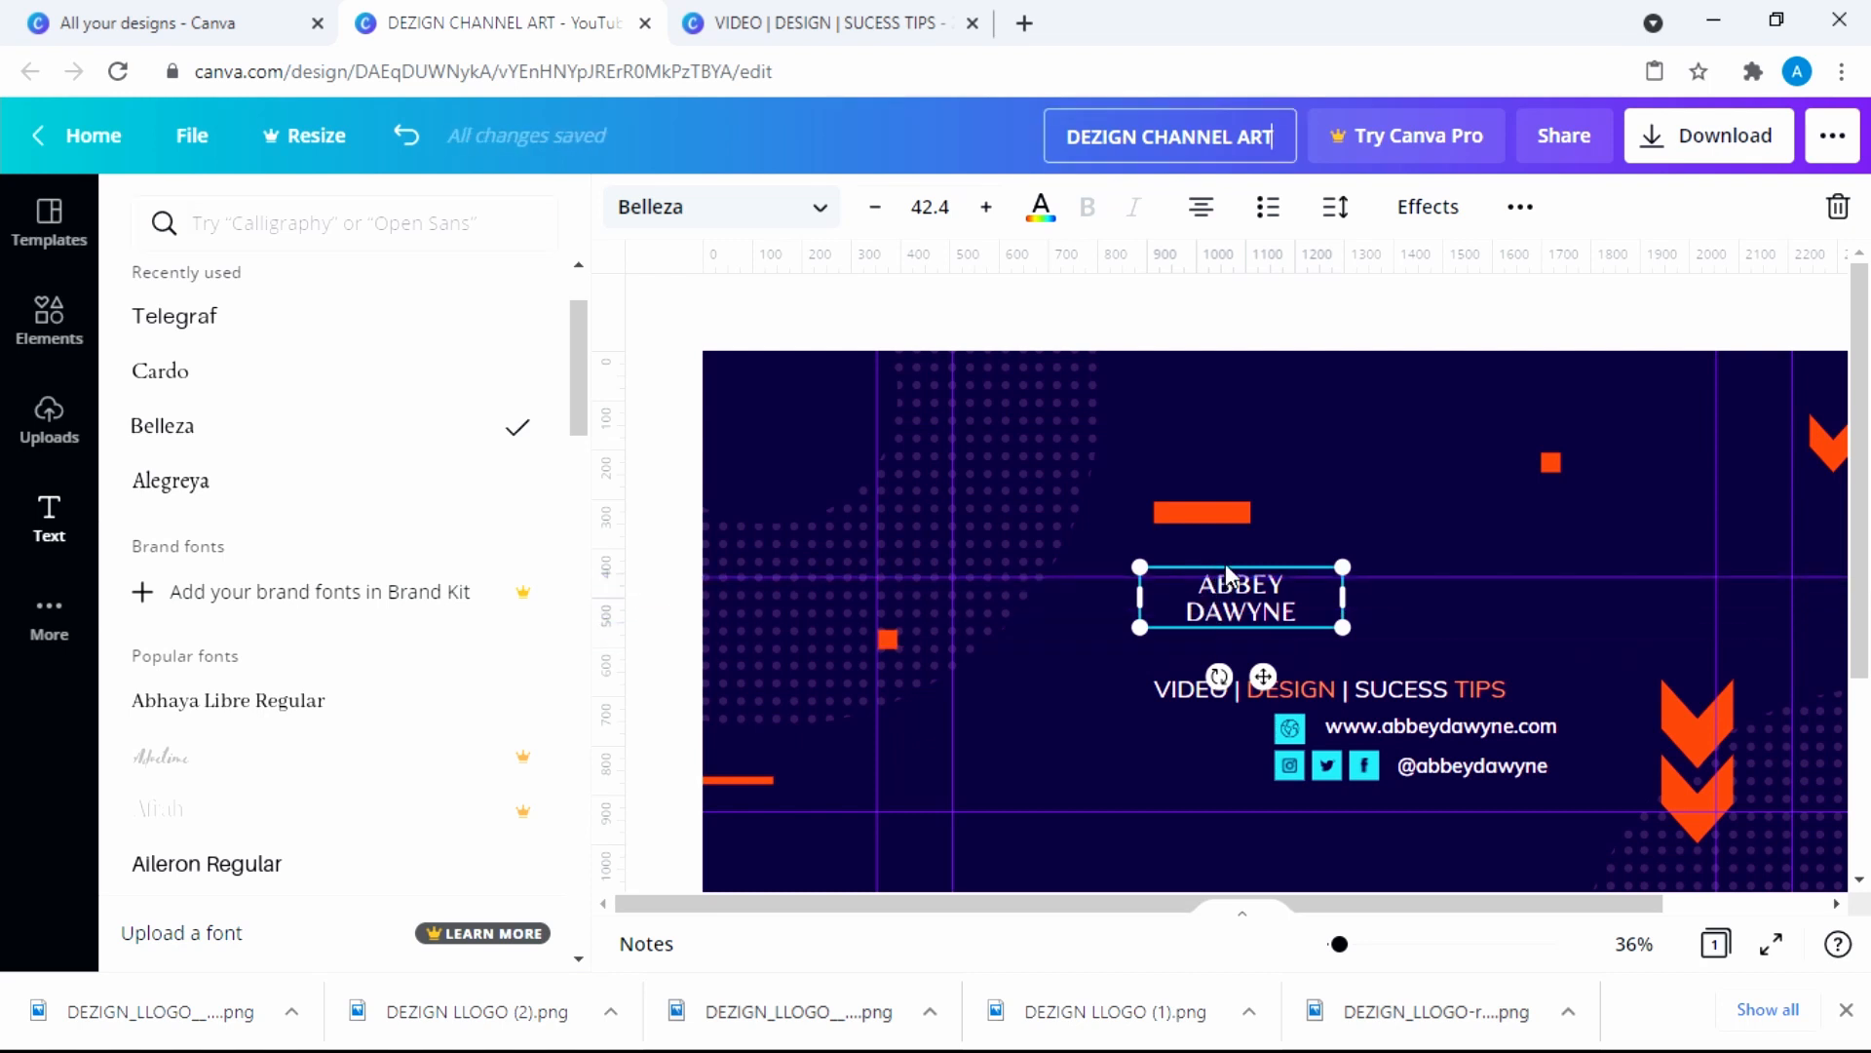
pyautogui.moveTo(1223, 606); pyautogui.dragTo(1206, 646)
pyautogui.click(731, 488)
pyautogui.moveTo(939, 705); pyautogui.dragTo(1020, 836)
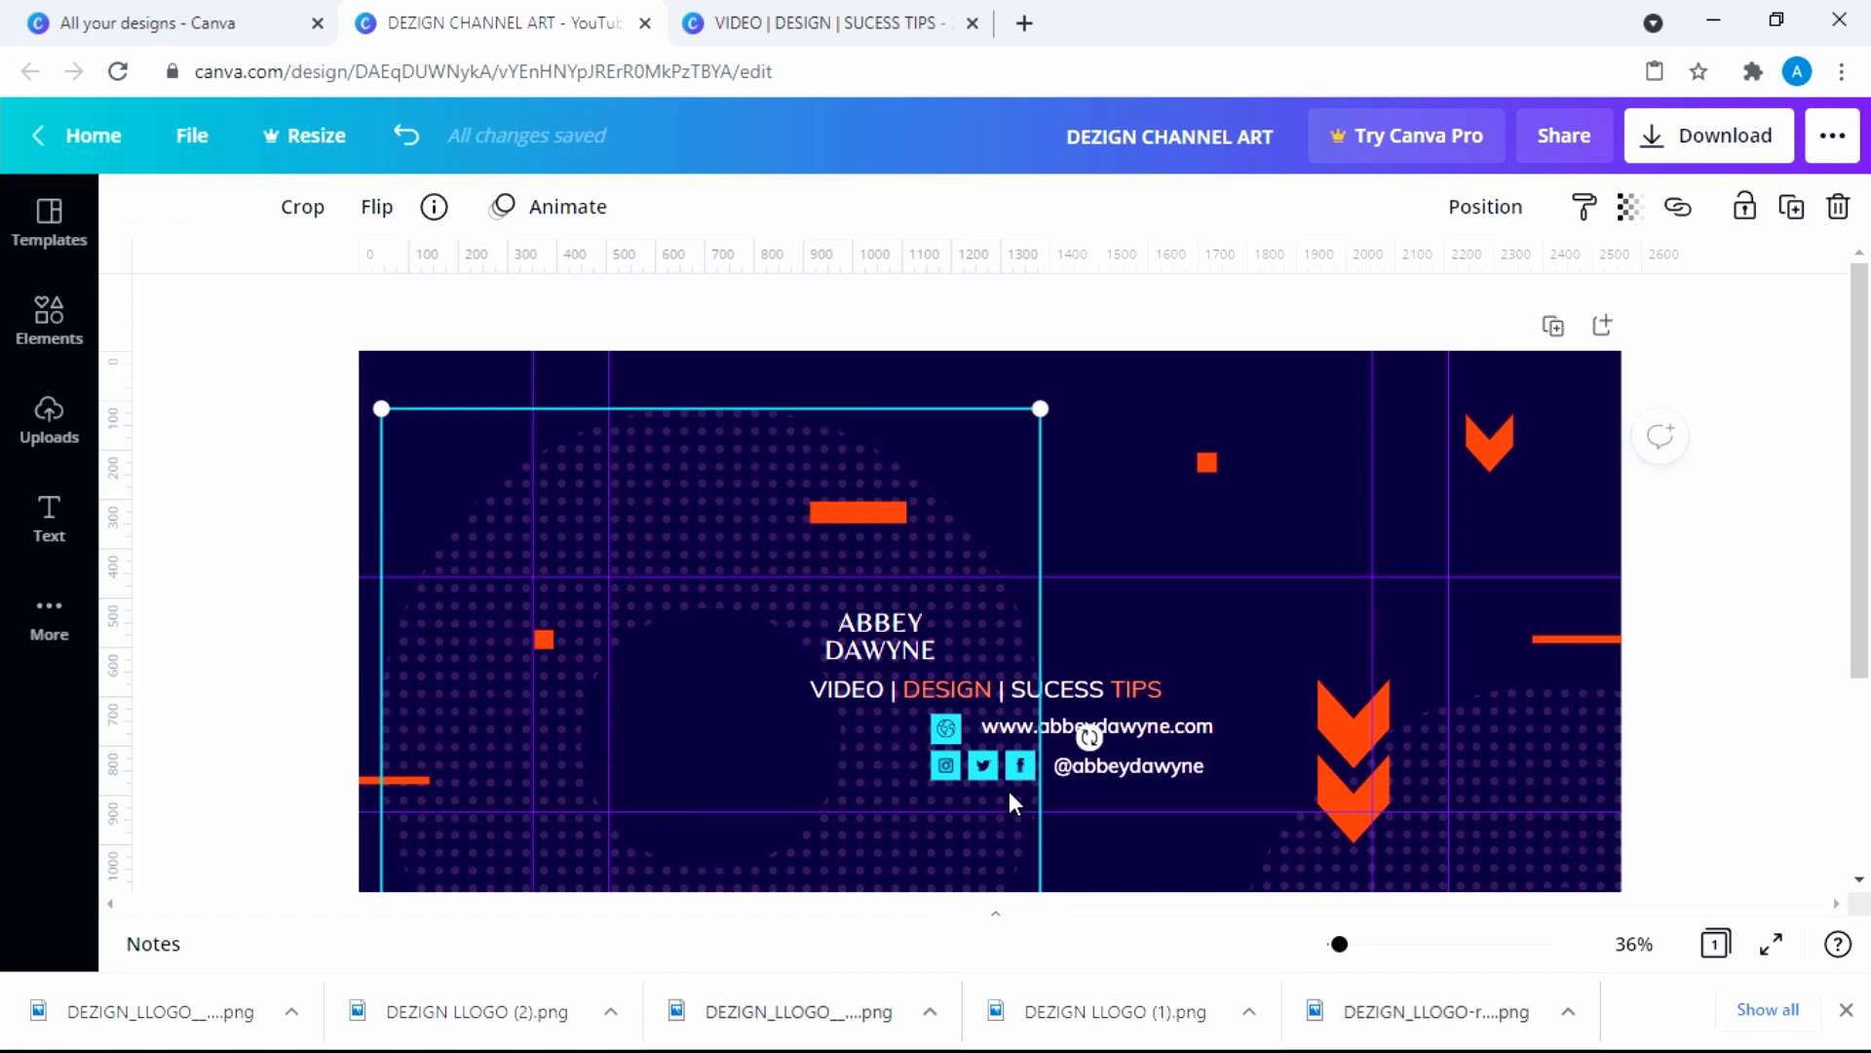
pyautogui.hotkey('ctrl', 'z')
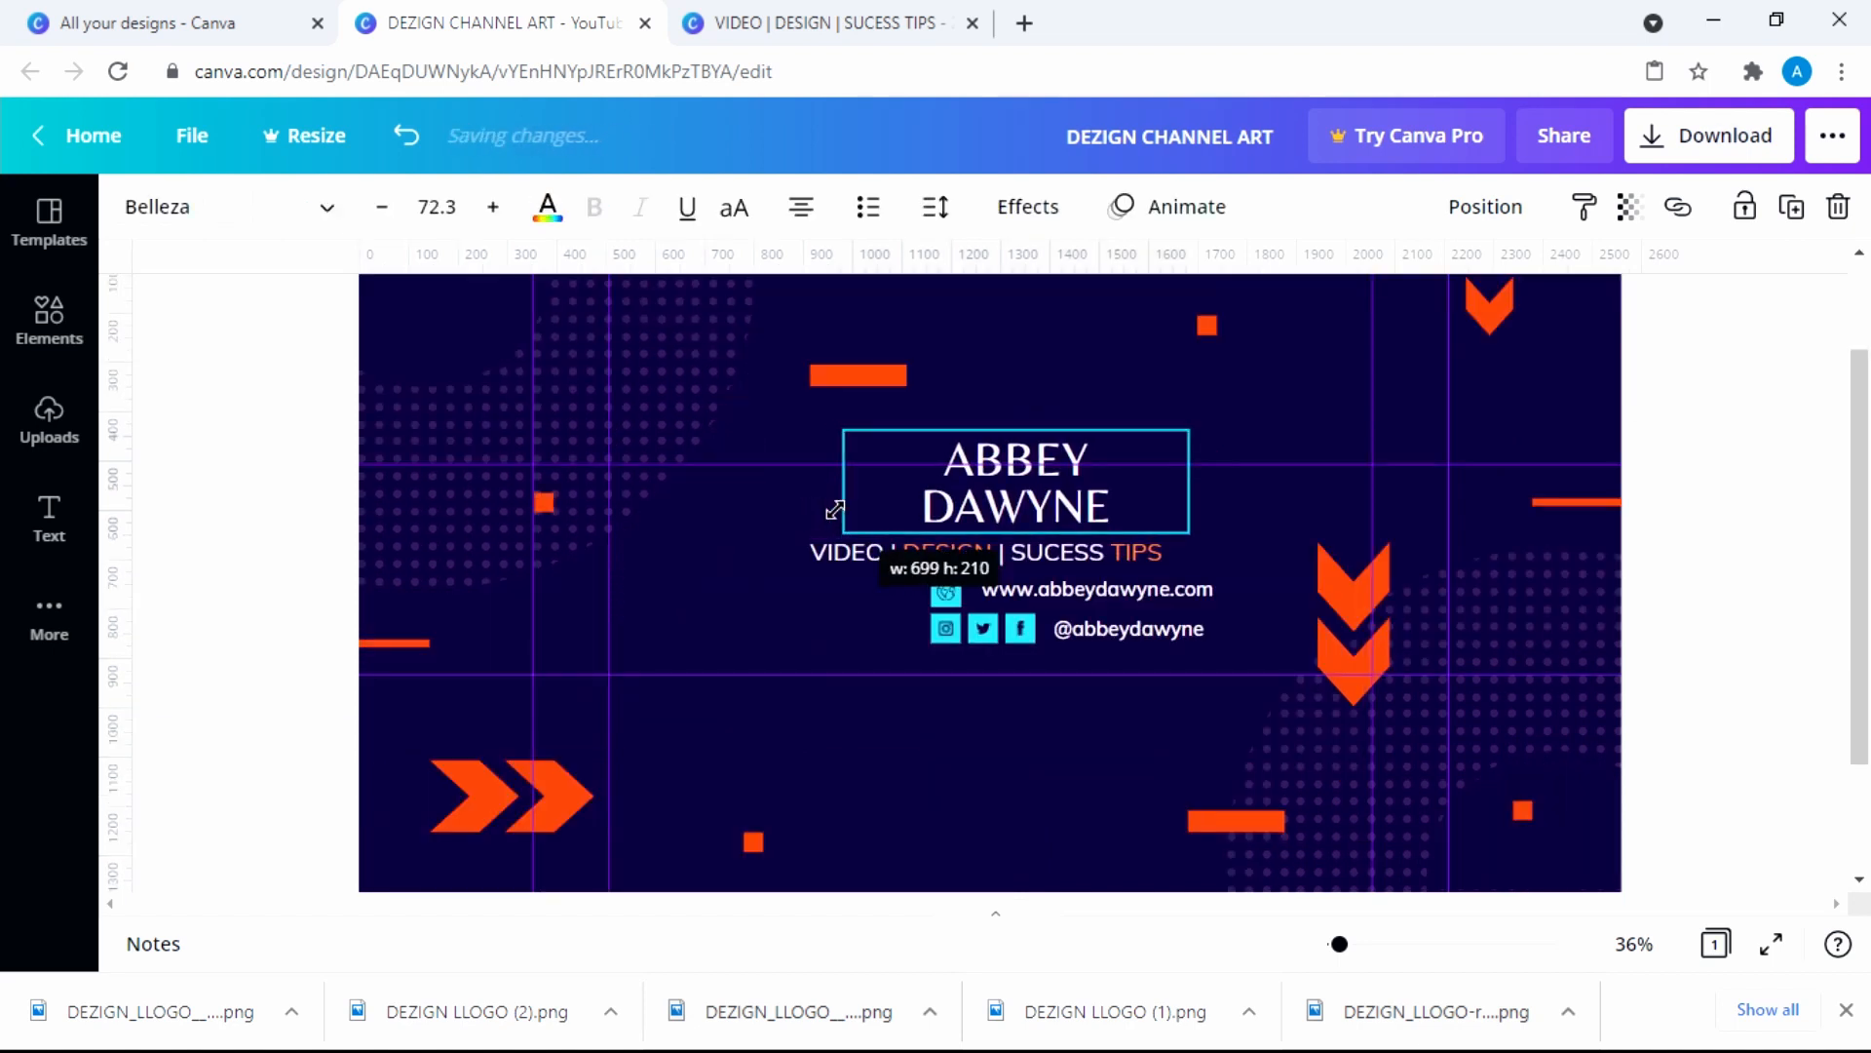
# Widen the name's text box so it fits on one line above the tagline and enlarge it to font size 65.5
pyautogui.moveTo(832, 510); pyautogui.dragTo(903, 516)
pyautogui.moveTo(1024, 476); pyautogui.dragTo(910, 501)
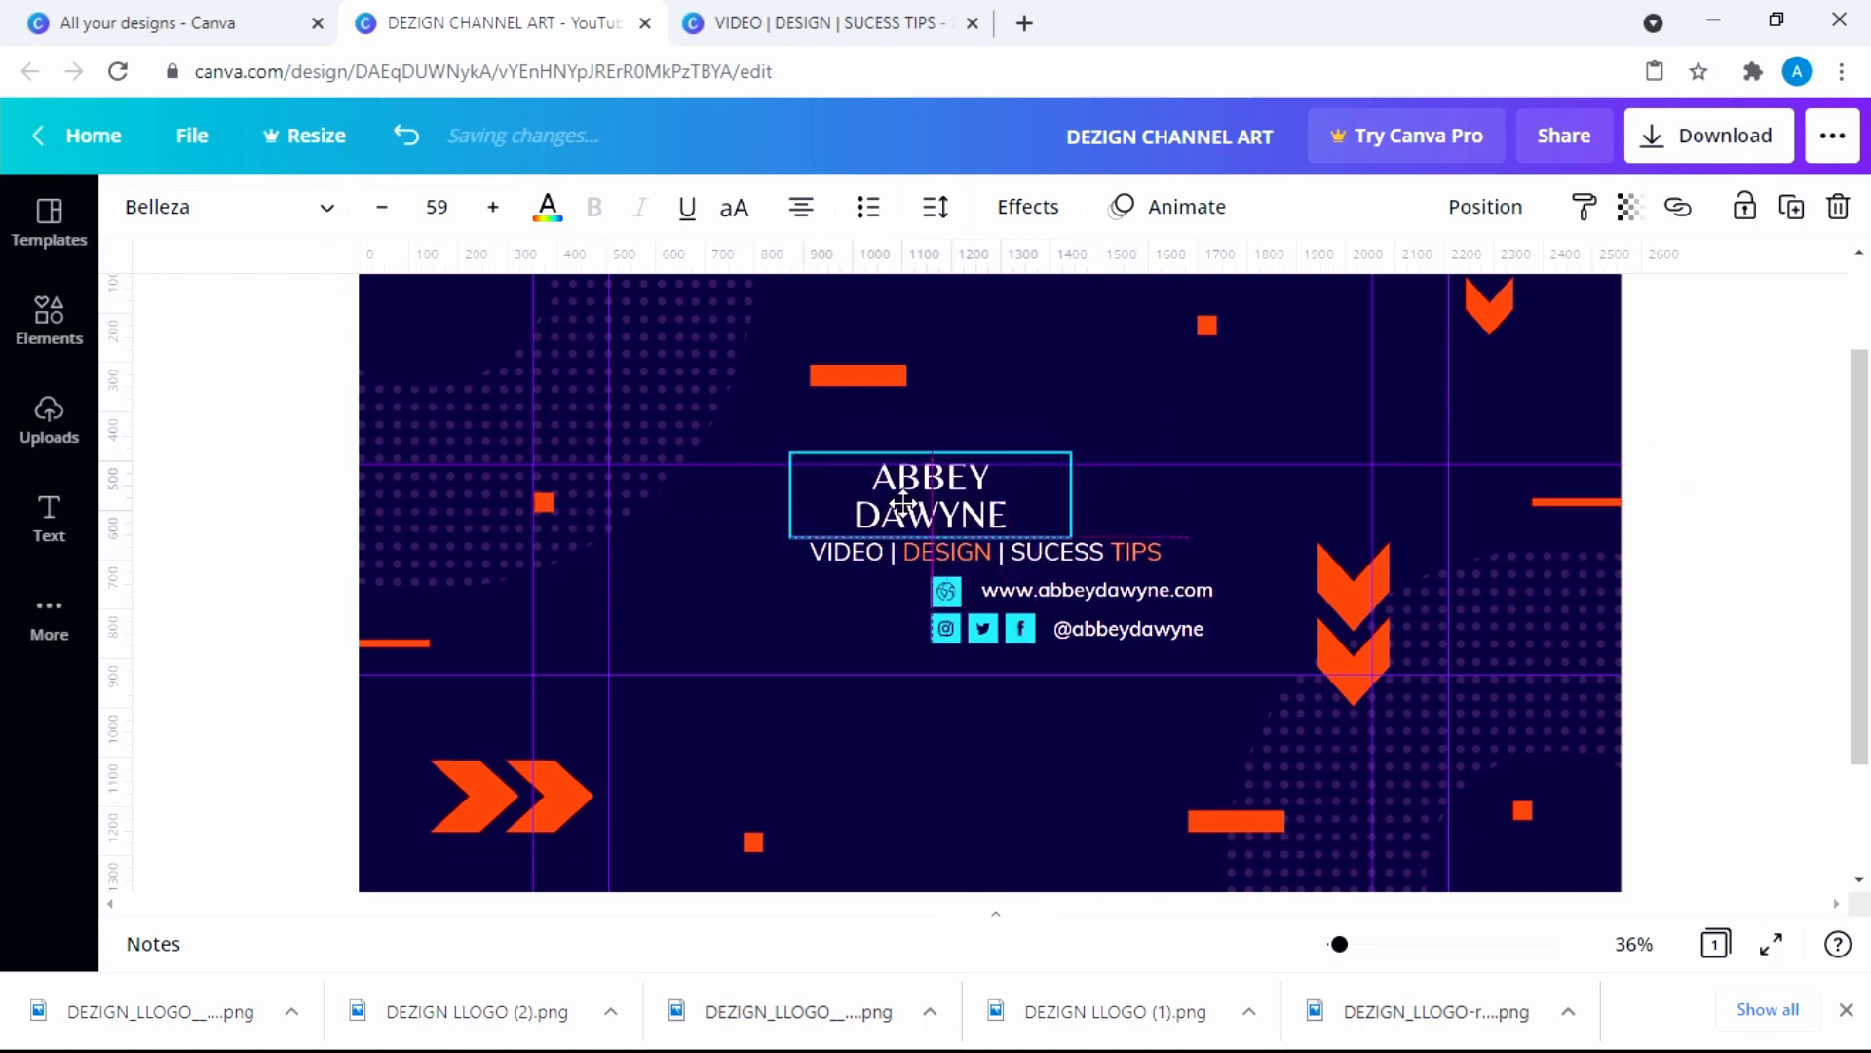
pyautogui.moveTo(790, 493); pyautogui.dragTo(721, 485)
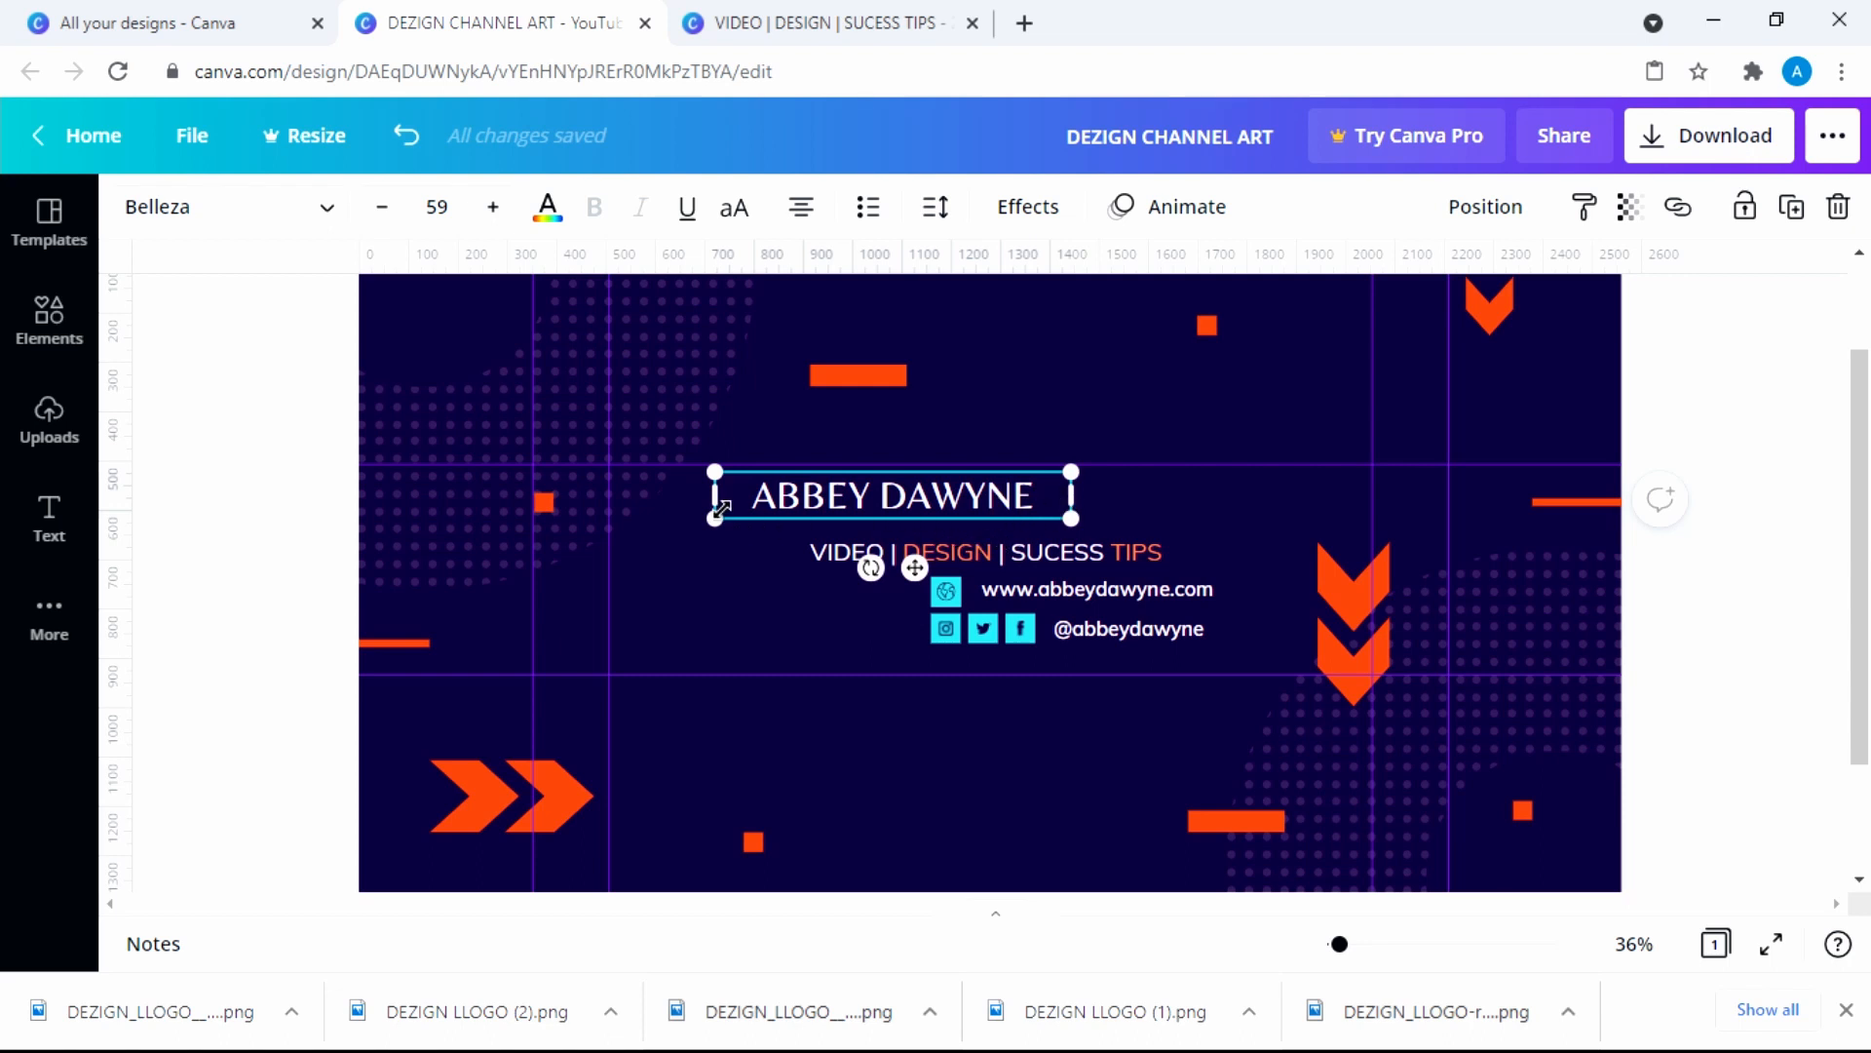
pyautogui.moveTo(716, 507); pyautogui.dragTo(854, 507)
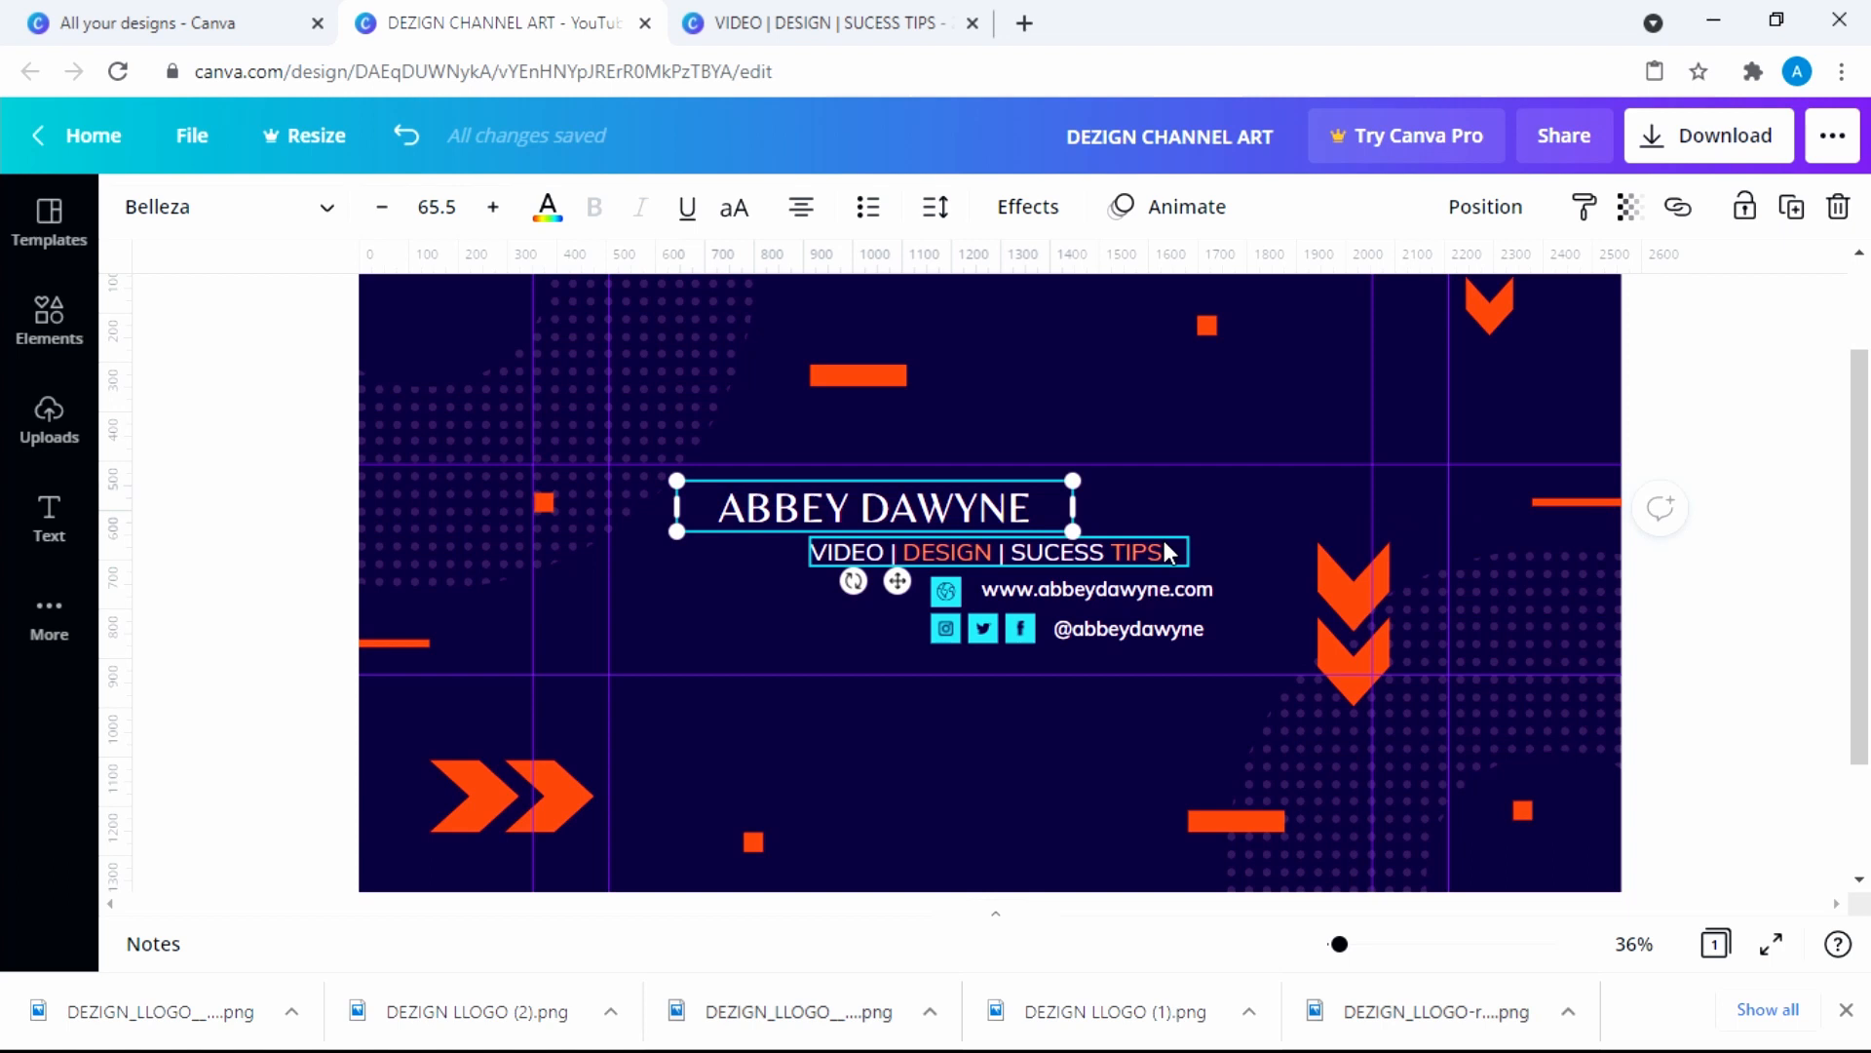
# Shift the tagline right to align with the contact icons and enlarge the name heading to font size 68.6
pyautogui.click(1063, 559)
pyautogui.moveTo(1069, 564); pyautogui.dragTo(1173, 564)
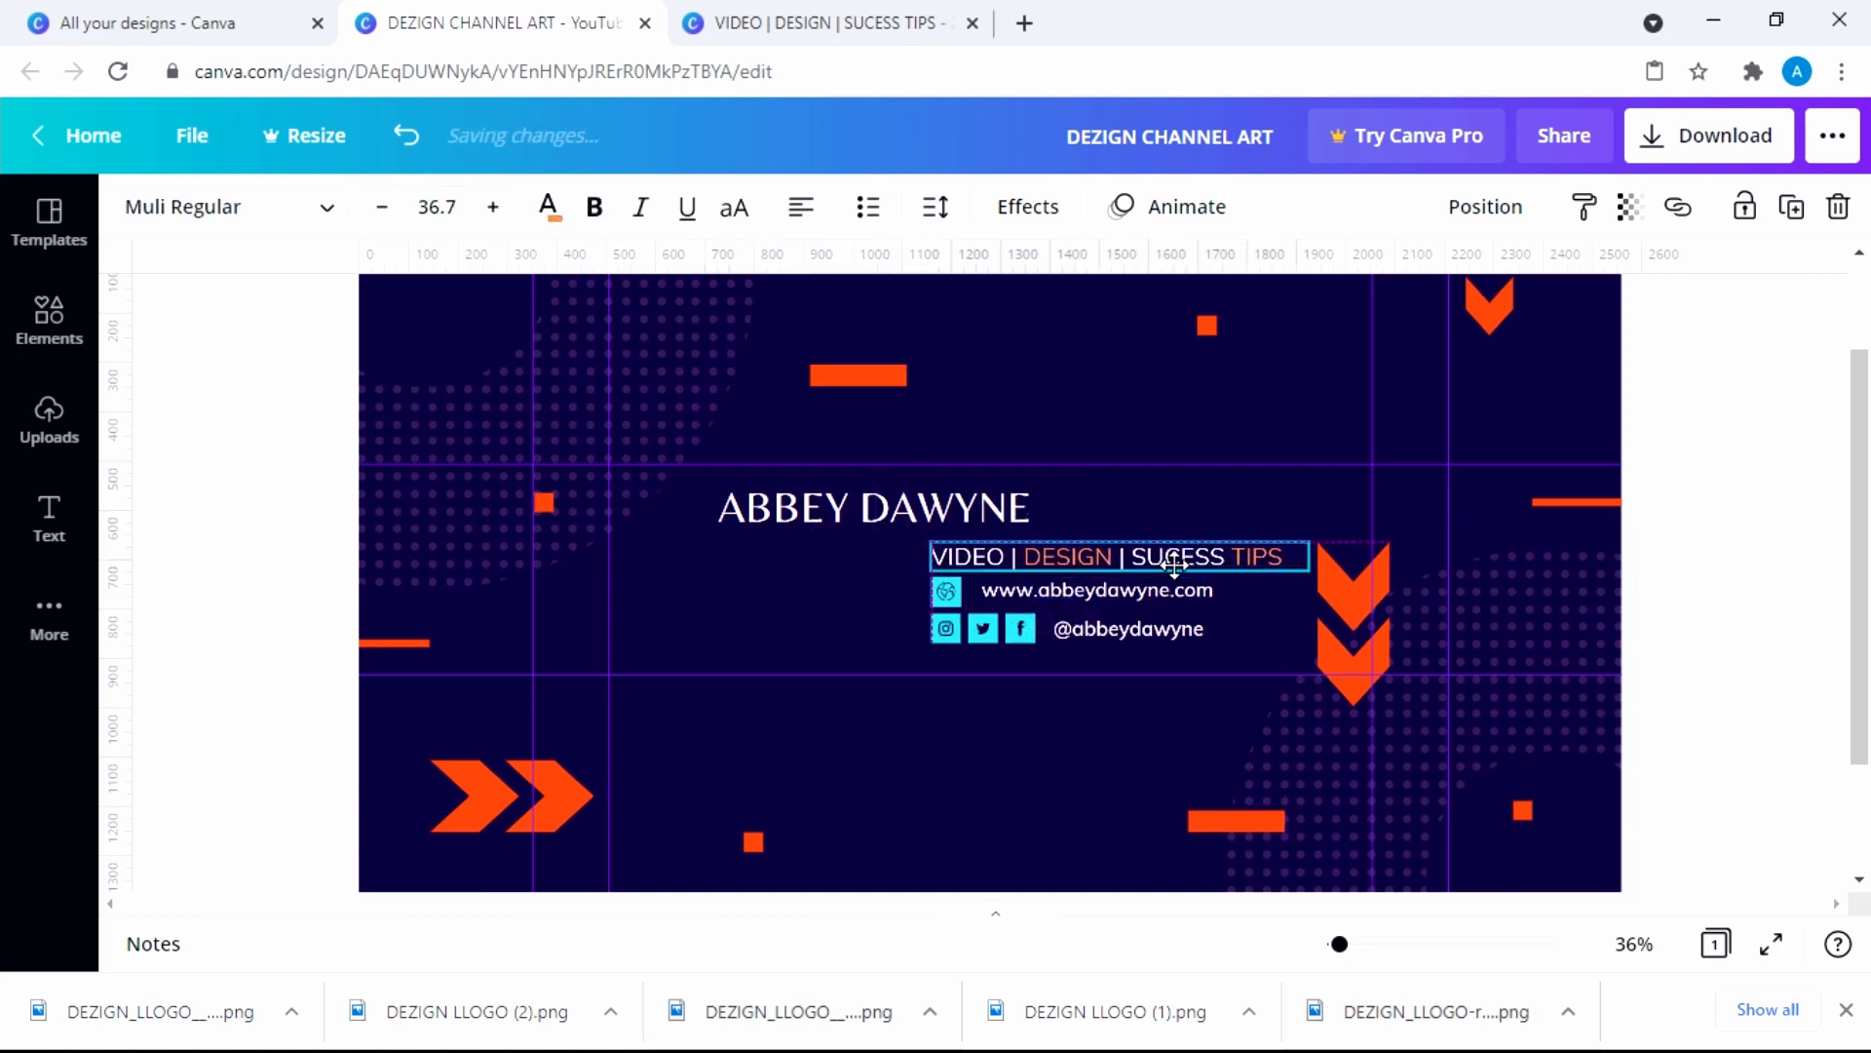
pyautogui.click(1067, 488)
pyautogui.moveTo(1077, 480); pyautogui.dragTo(1093, 479)
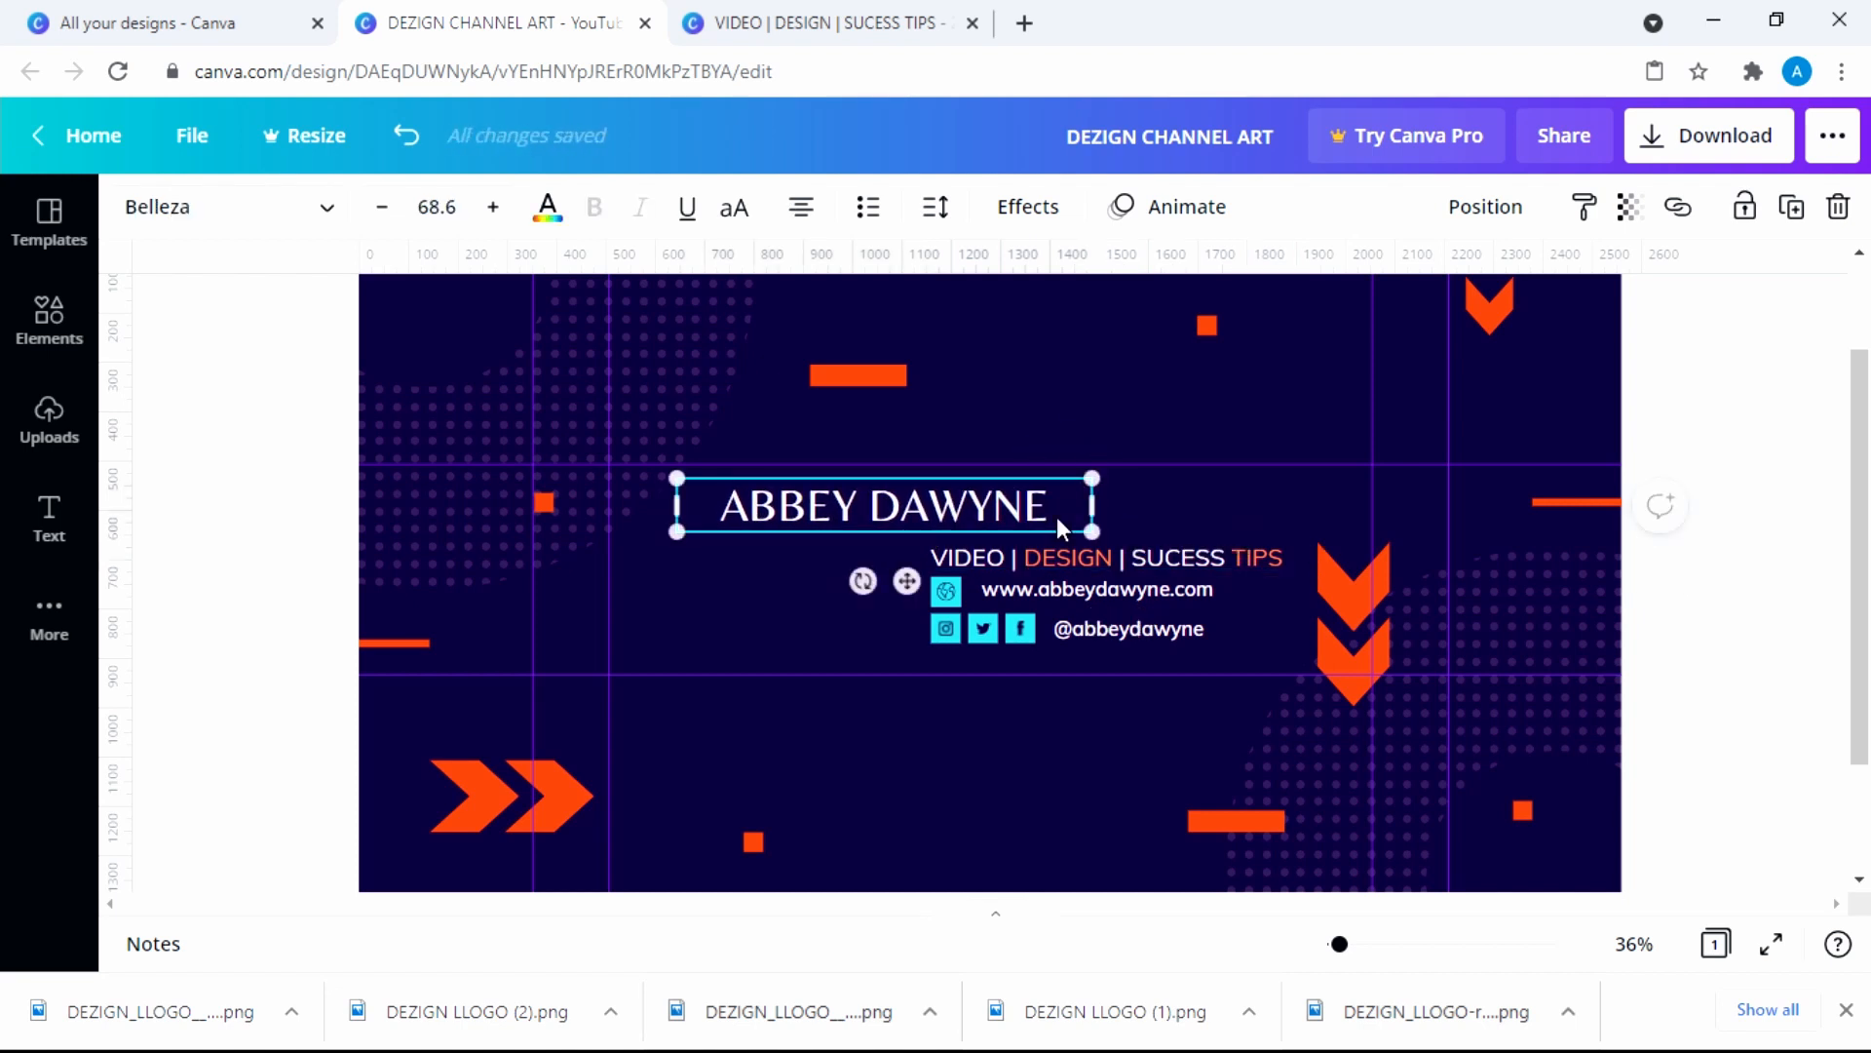
pyautogui.click(1037, 708)
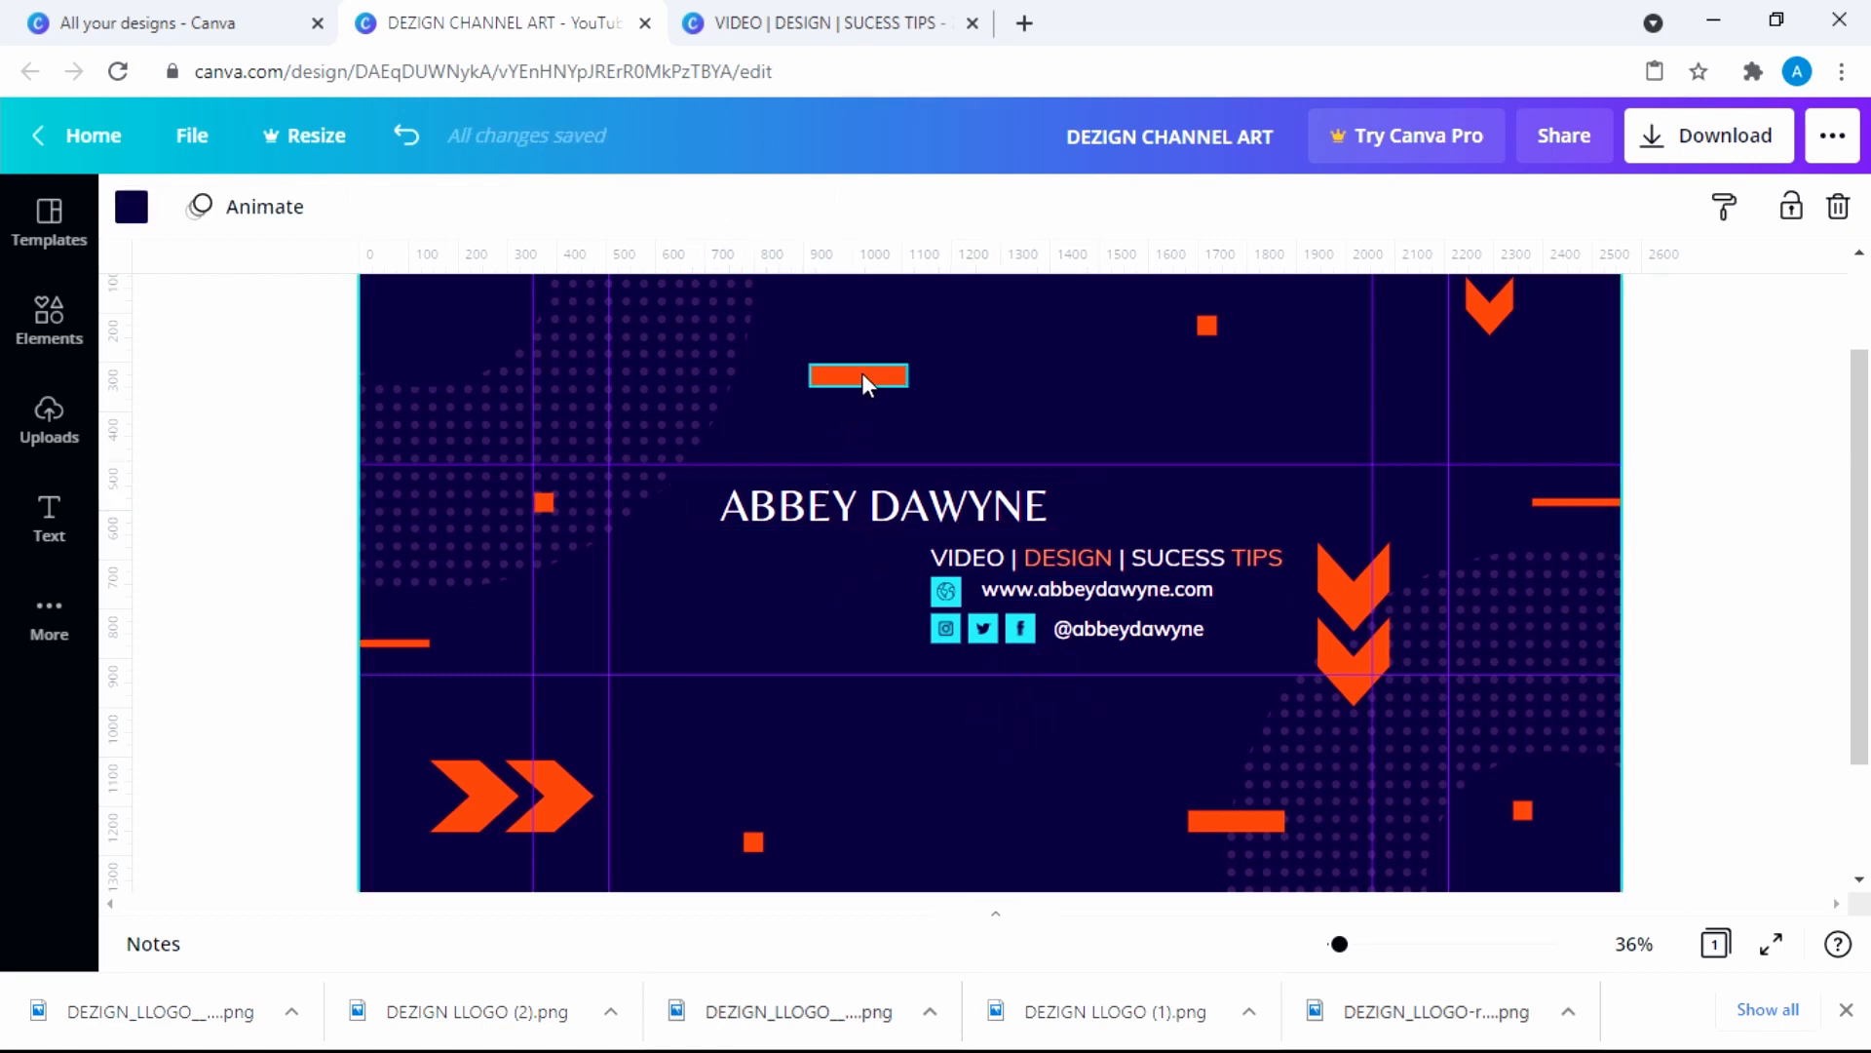
# Shrink the upper orange bar and place it just above the first letters of the name heading
pyautogui.moveTo(861, 373); pyautogui.dragTo(764, 471)
pyautogui.press('Right')
pyautogui.press('Right')
pyautogui.press('Right')
pyautogui.press('Right')
pyautogui.press('Right')
pyautogui.press('Right')
pyautogui.press('Right')
pyautogui.press('Right')
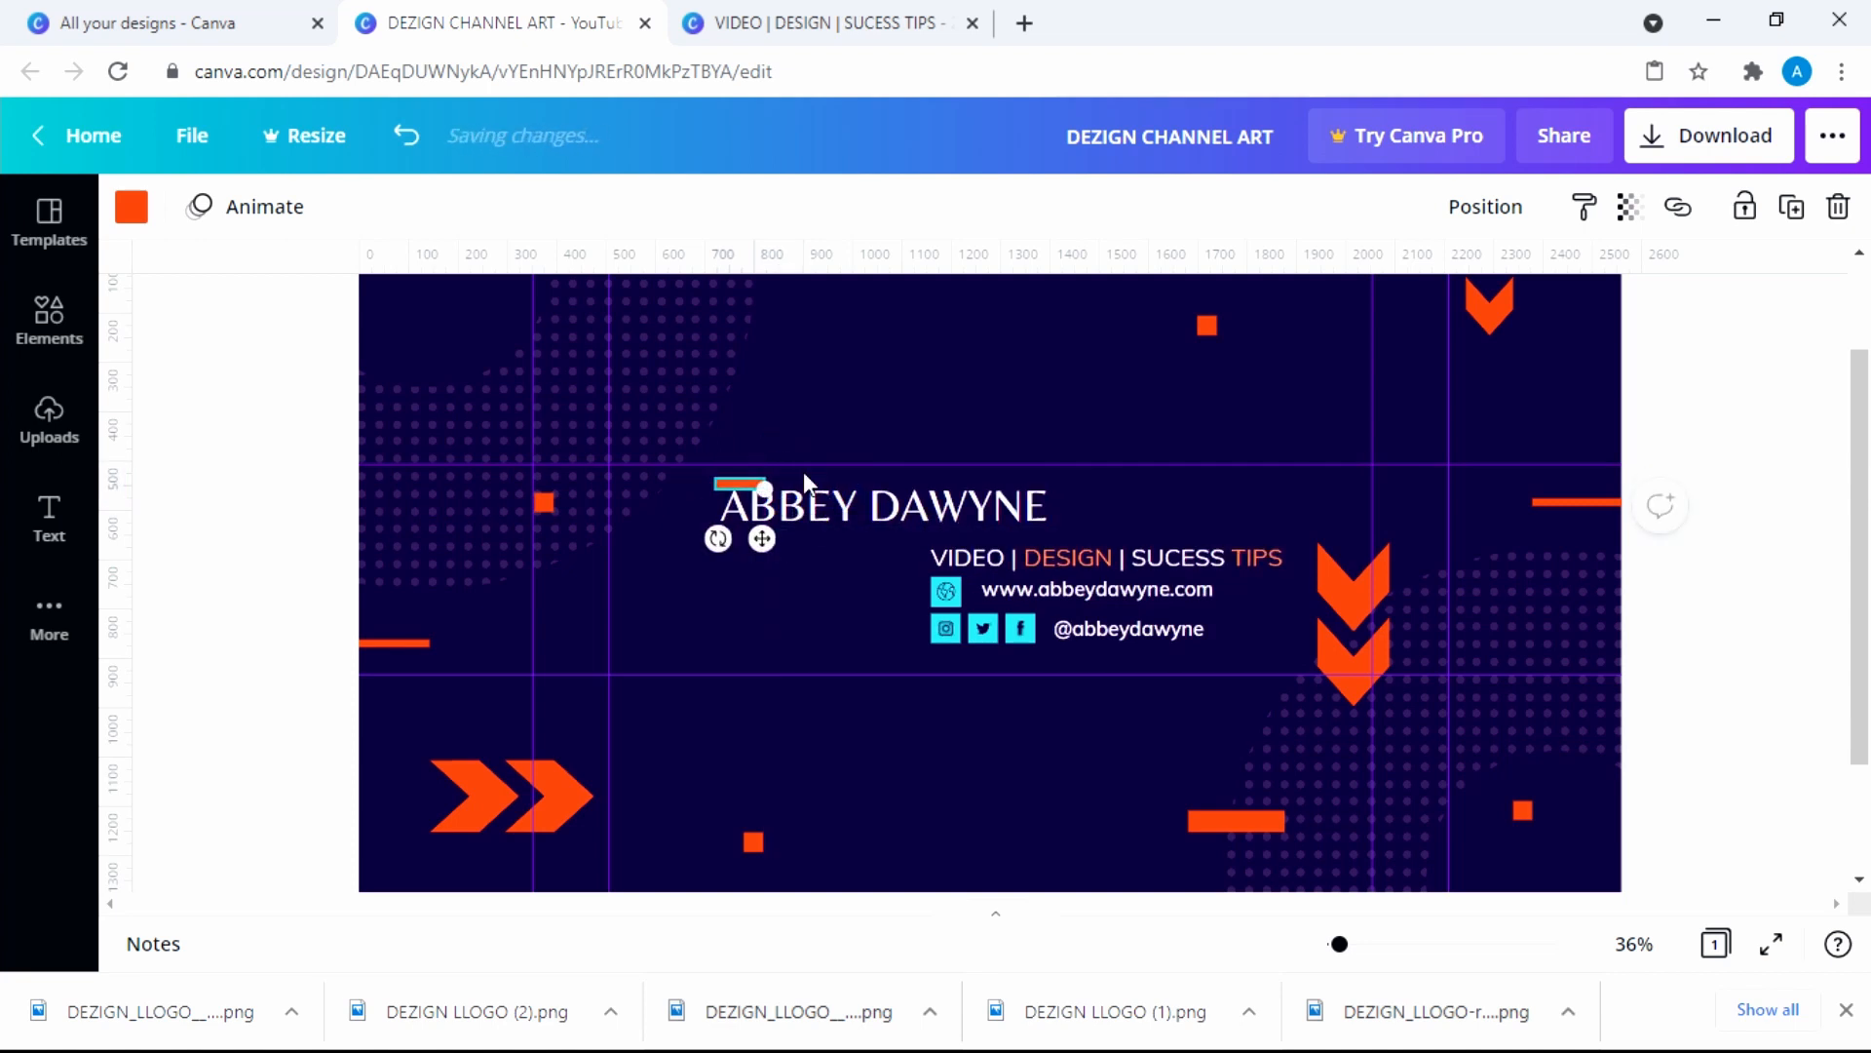
pyautogui.press('Up')
pyautogui.press('Up')
pyautogui.press('Up')
pyautogui.click(949, 444)
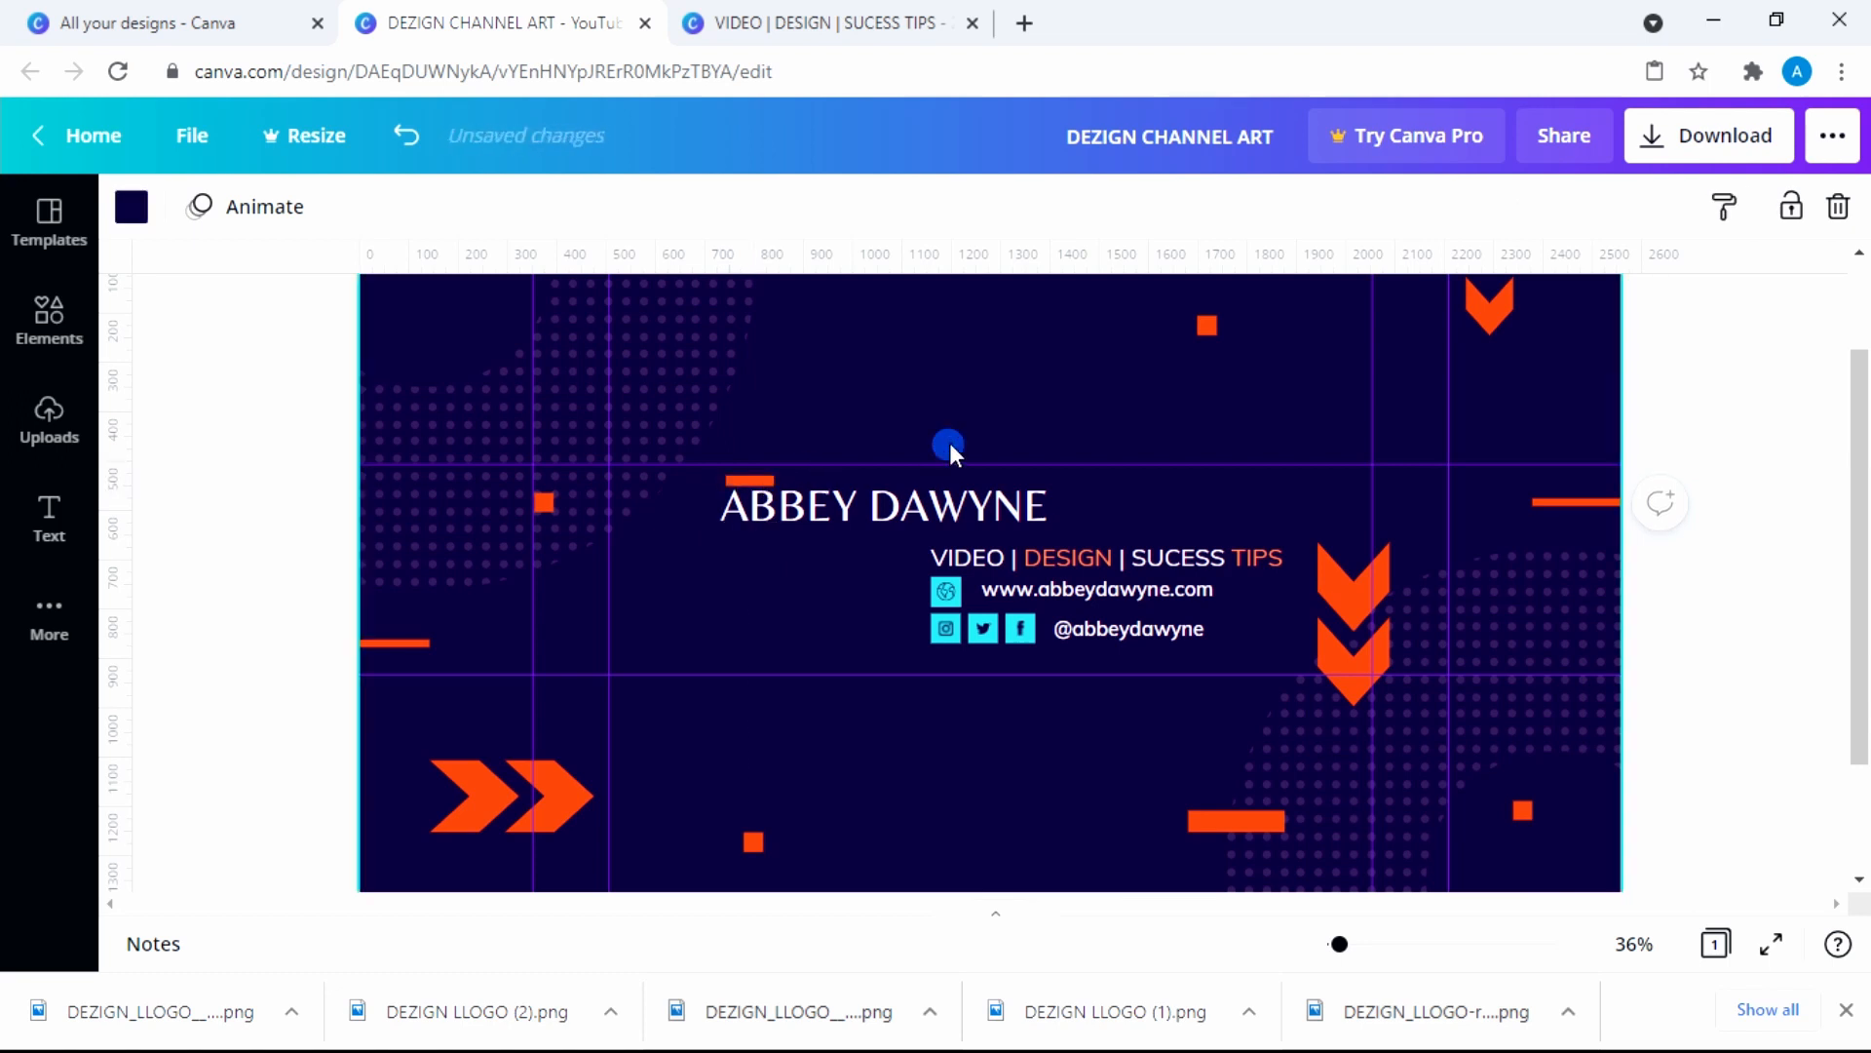
# Shrink the lower orange bar and place it just below the last letters of the name heading
pyautogui.click(1233, 819)
pyautogui.moveTo(1288, 835); pyautogui.dragTo(1010, 531)
pyautogui.click(1115, 829)
pyautogui.click(1221, 508)
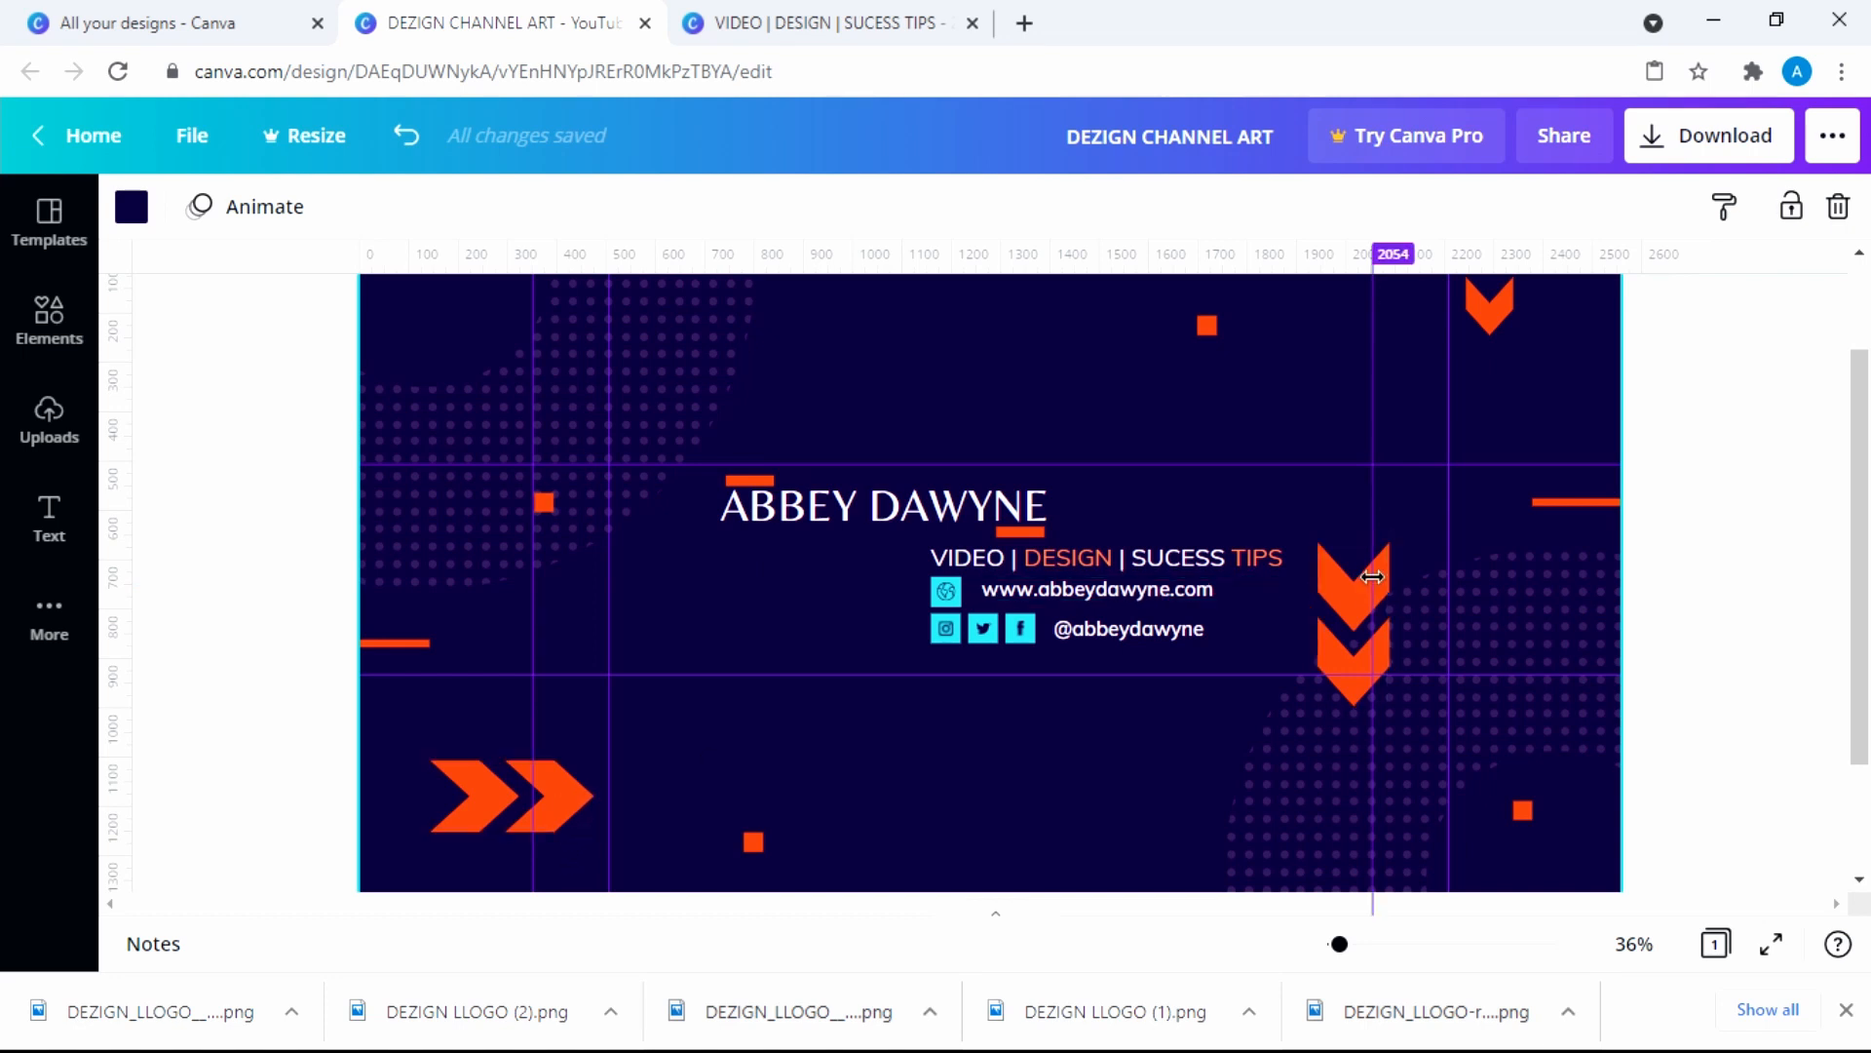
# Shrink both double-chevron groups and place them at opposite ends of the safe area between the guides
pyautogui.click(1364, 609)
pyautogui.moveTo(1390, 541)
pyautogui.mouseDown()
pyautogui.moveTo(1353, 661)
pyautogui.moveTo(1260, 616)
pyautogui.moveTo(1023, 570)
pyautogui.moveTo(642, 605)
pyautogui.moveTo(878, 572)
pyautogui.moveTo(991, 502)
pyautogui.moveTo(1096, 485)
pyautogui.moveTo(1118, 460)
pyautogui.mouseUp()
pyautogui.moveTo(1120, 555); pyautogui.dragTo(1121, 555)
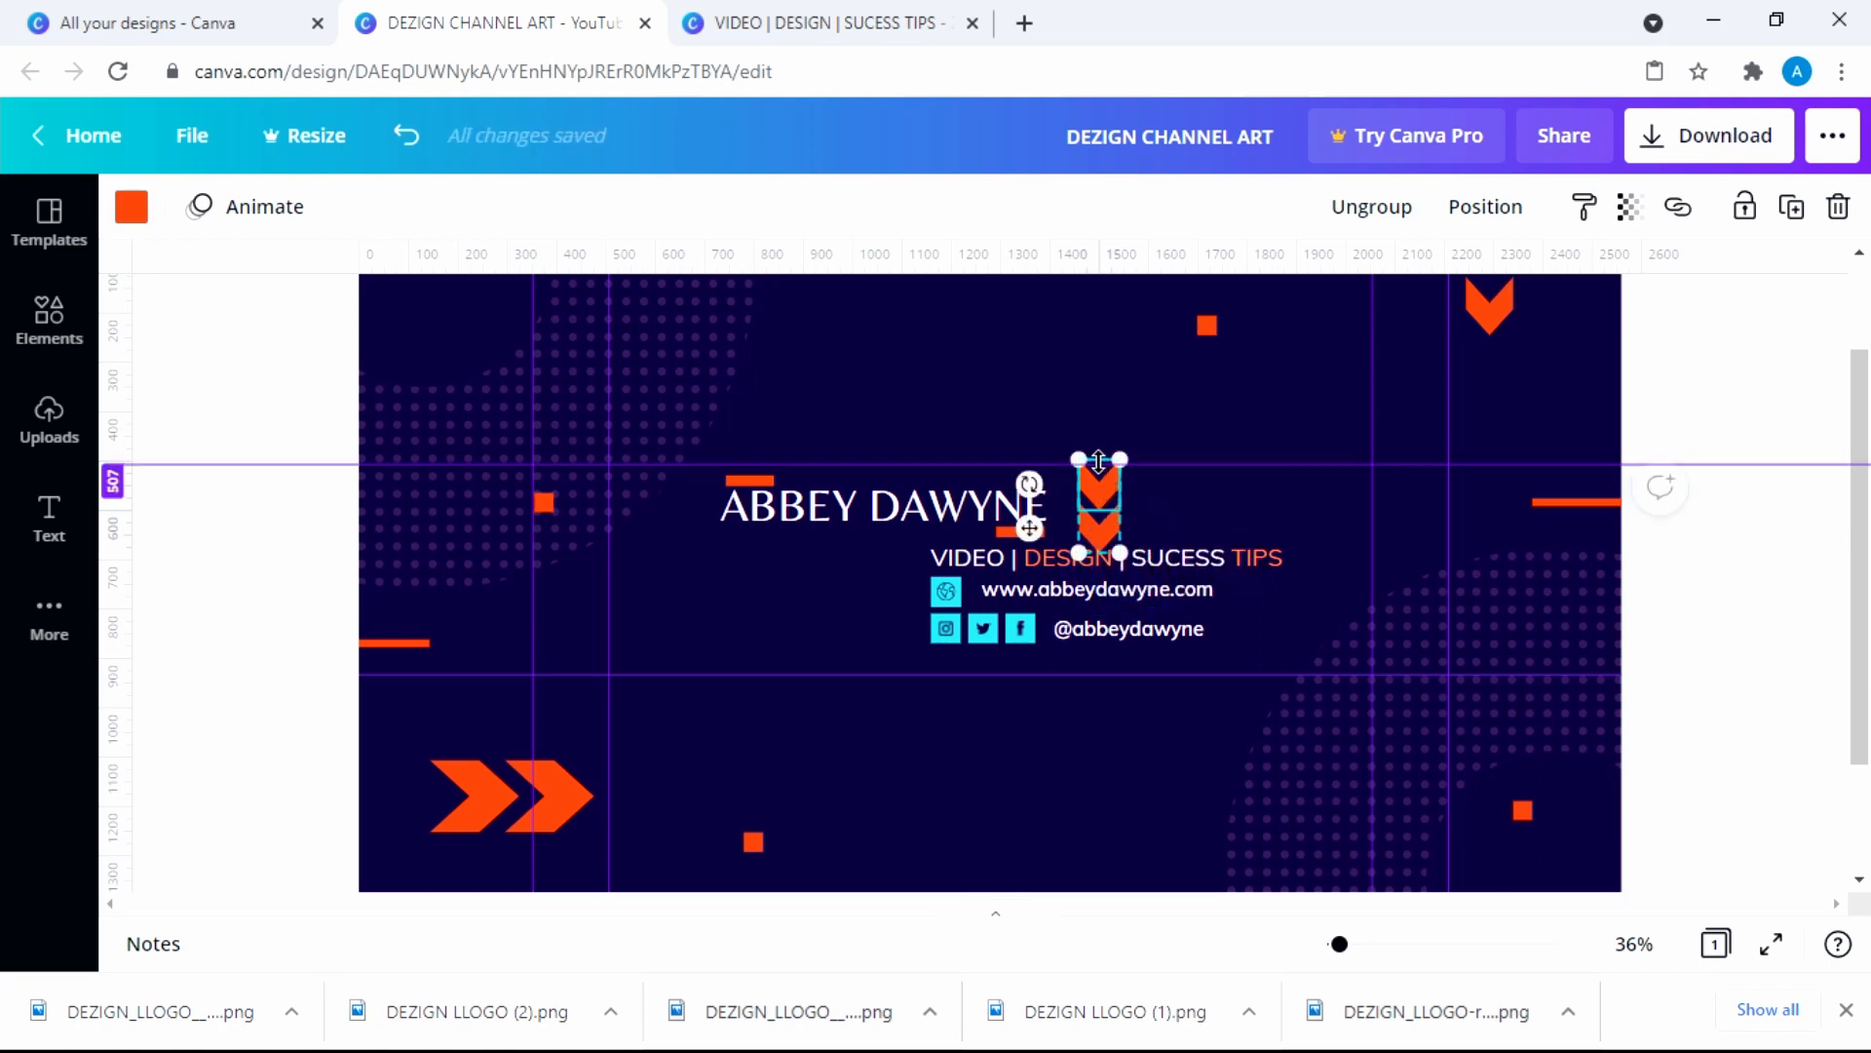
pyautogui.moveTo(1082, 454); pyautogui.dragTo(1083, 457)
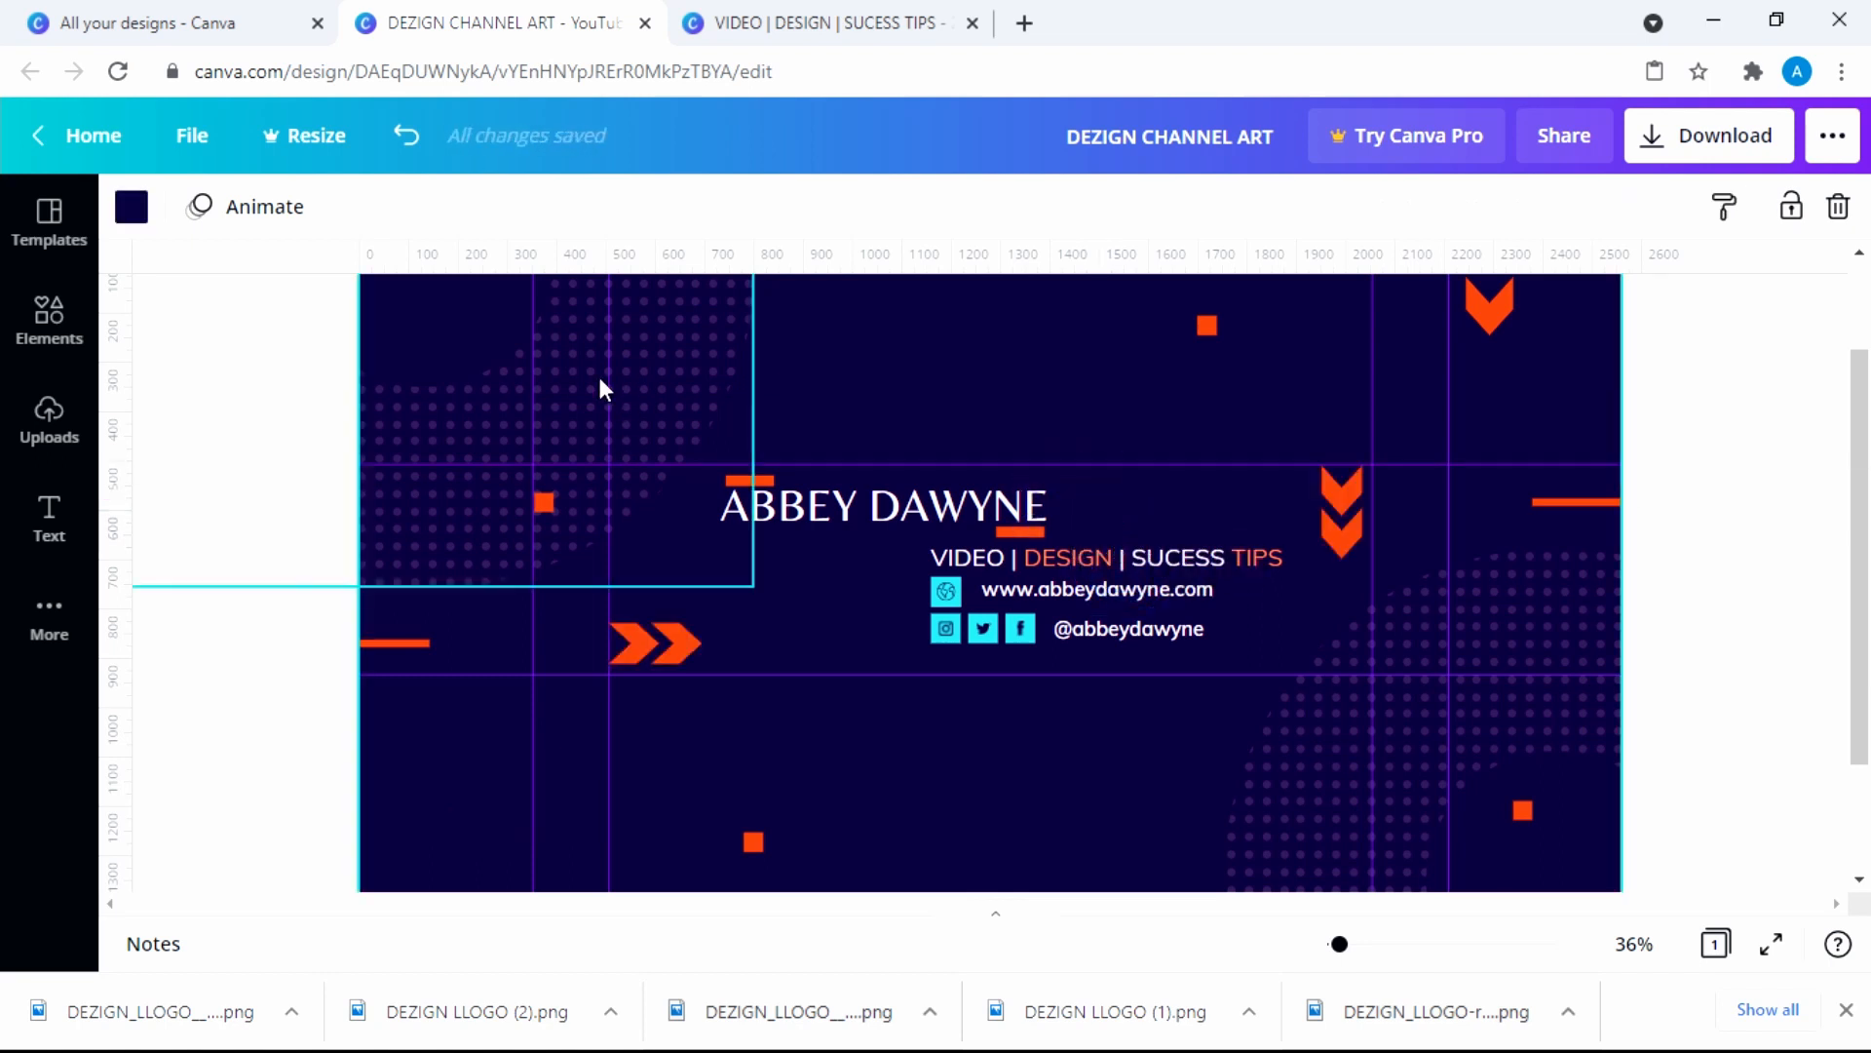
# Shift the upper-left dotted circle pattern slightly to the right
pyautogui.click(628, 357)
pyautogui.moveTo(651, 373)
pyautogui.mouseDown()
pyautogui.moveTo(739, 450)
pyautogui.moveTo(645, 362)
pyautogui.mouseUp()
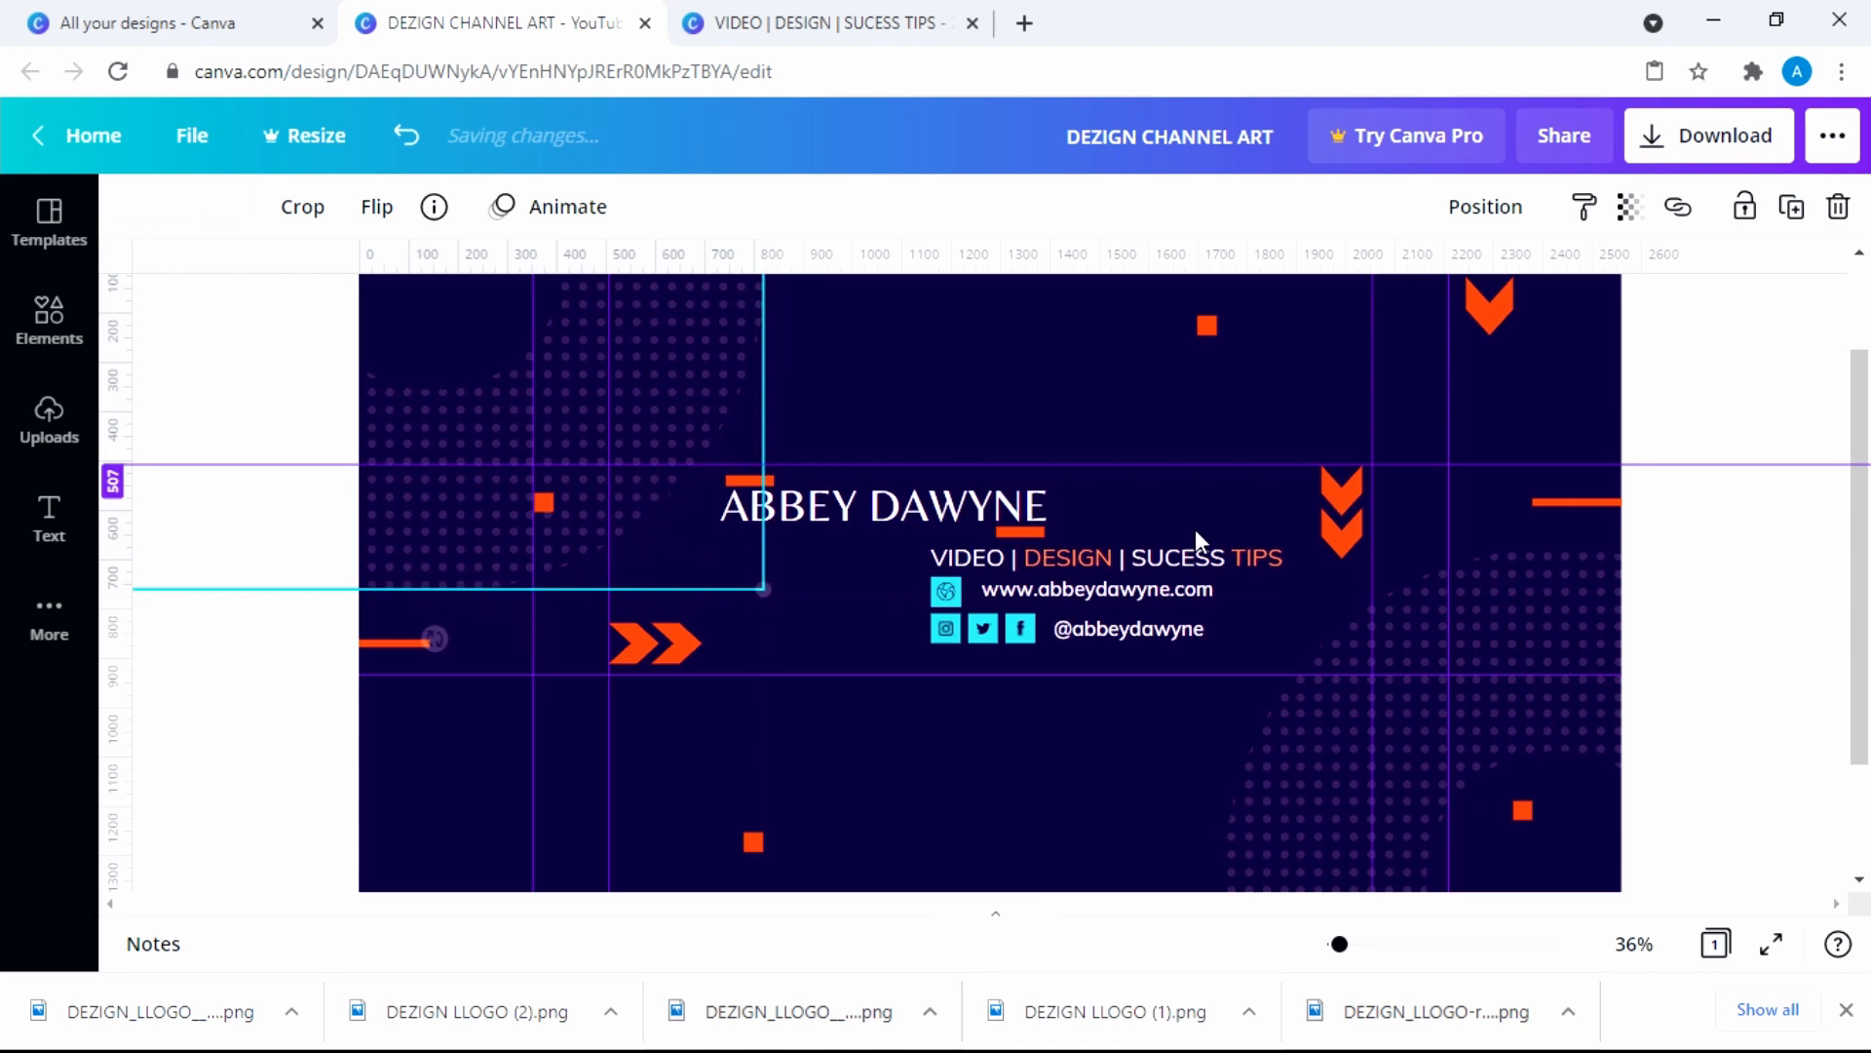
pyautogui.click(938, 757)
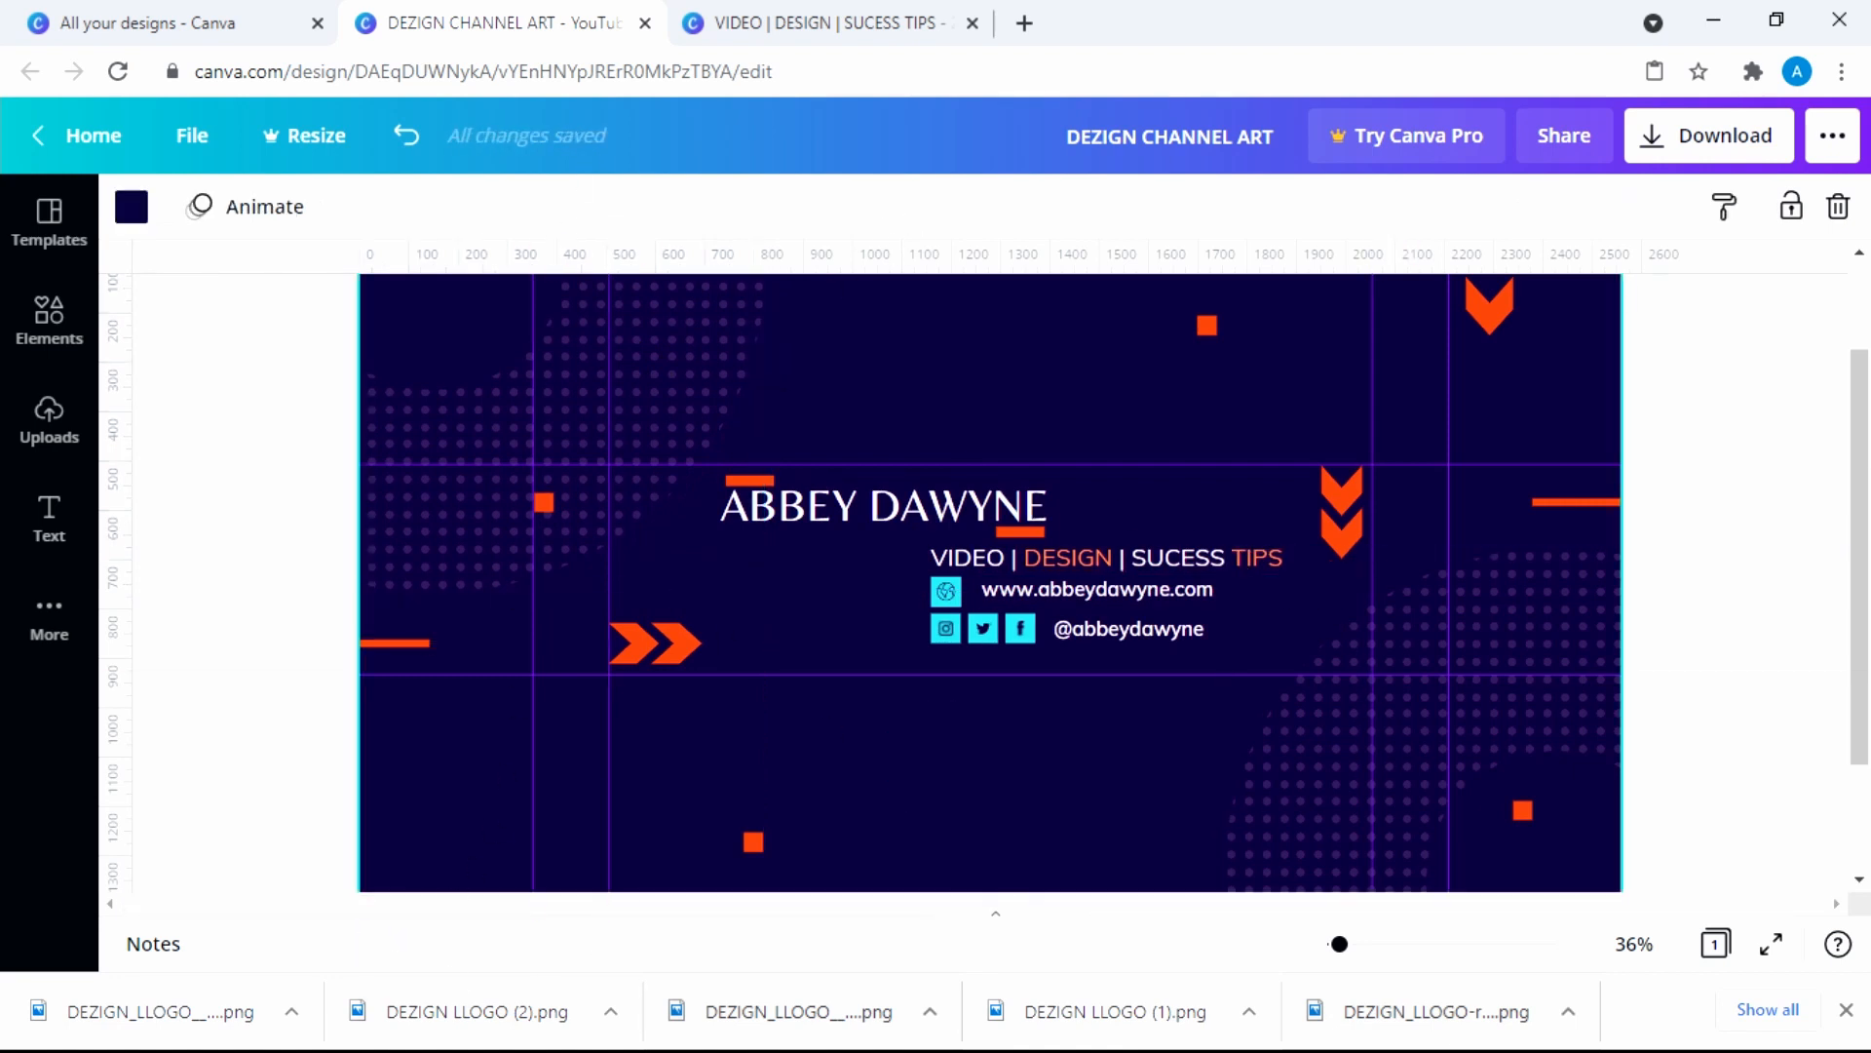
# Preview the downloaded logo DEZIGN_LLOGO__2_-removebg-preview.png and add it to the banner
pyautogui.click(213, 1016)
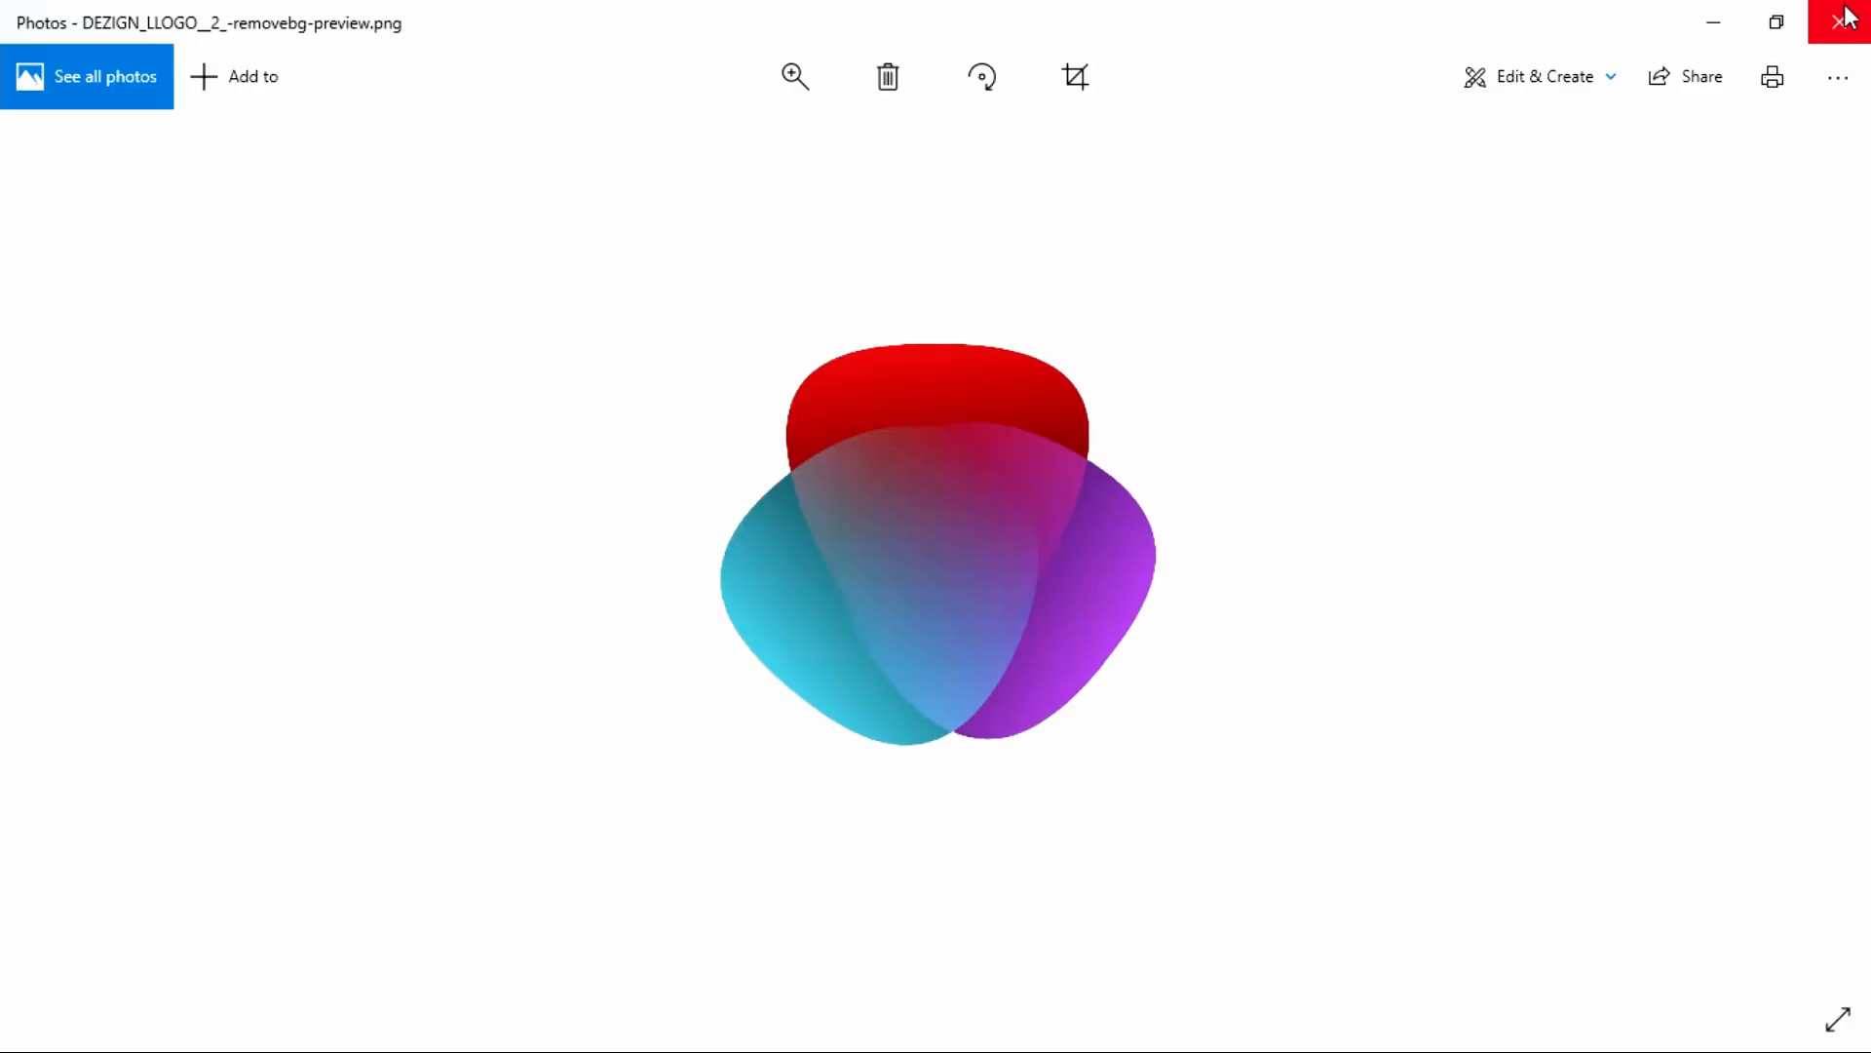
pyautogui.click(1839, 21)
pyautogui.moveTo(216, 1031); pyautogui.dragTo(1082, 596)
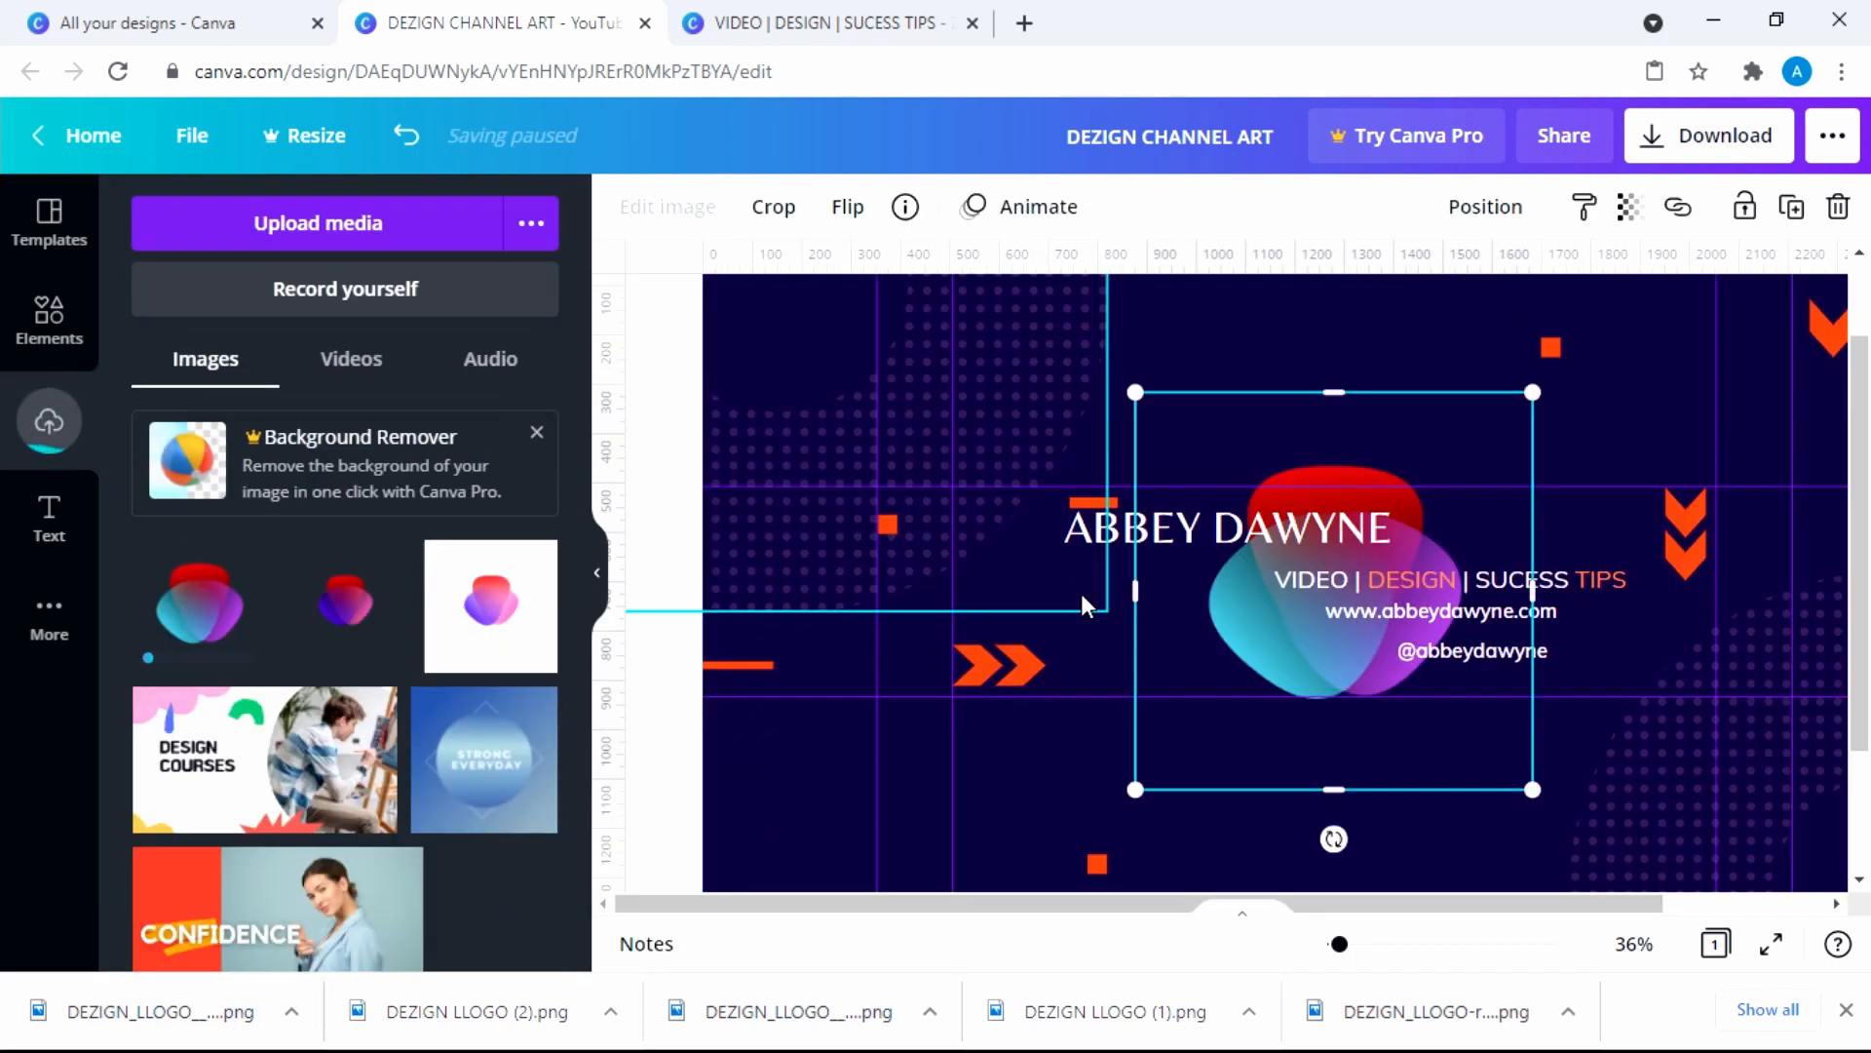
# Shrink the logo and place it beneath the name heading, to the left of the contact details
pyautogui.moveTo(1534, 389); pyautogui.dragTo(1243, 673)
pyautogui.moveTo(1196, 733); pyautogui.dragTo(1176, 612)
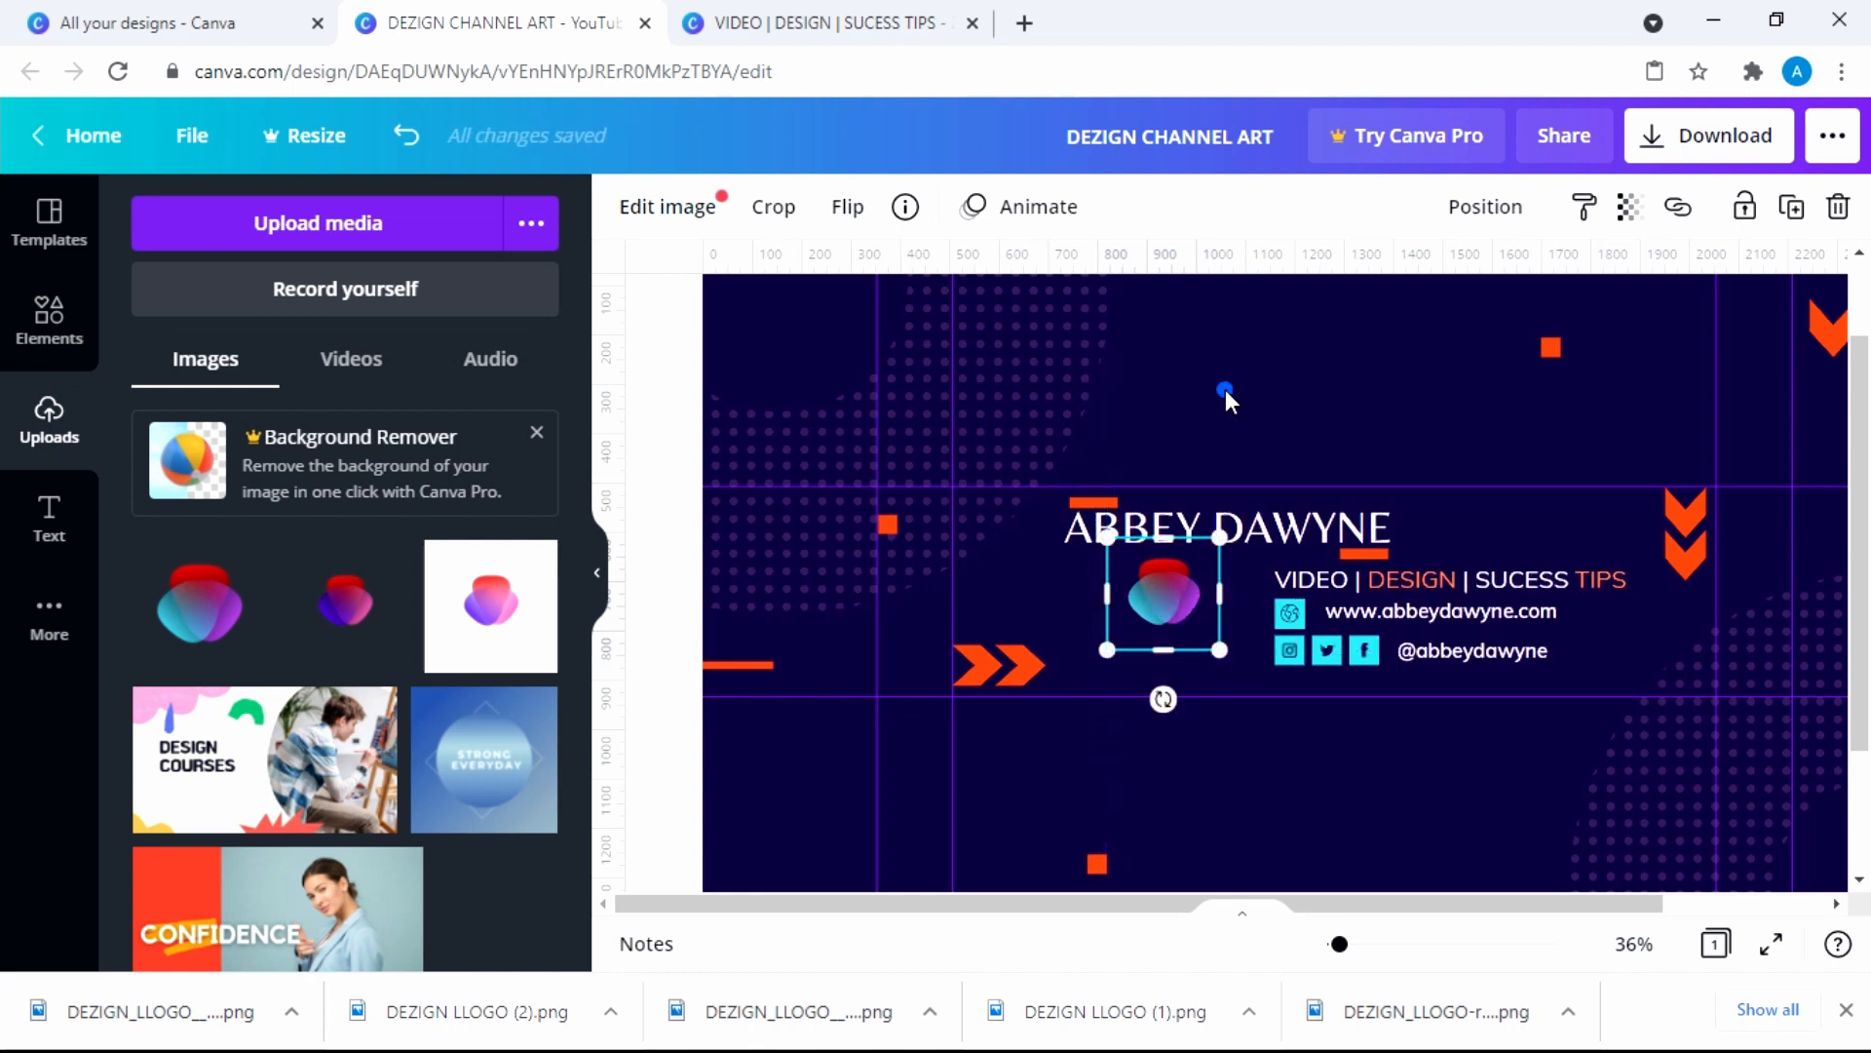
pyautogui.click(1232, 388)
pyautogui.click(1177, 599)
pyautogui.moveTo(1220, 651); pyautogui.dragTo(1239, 670)
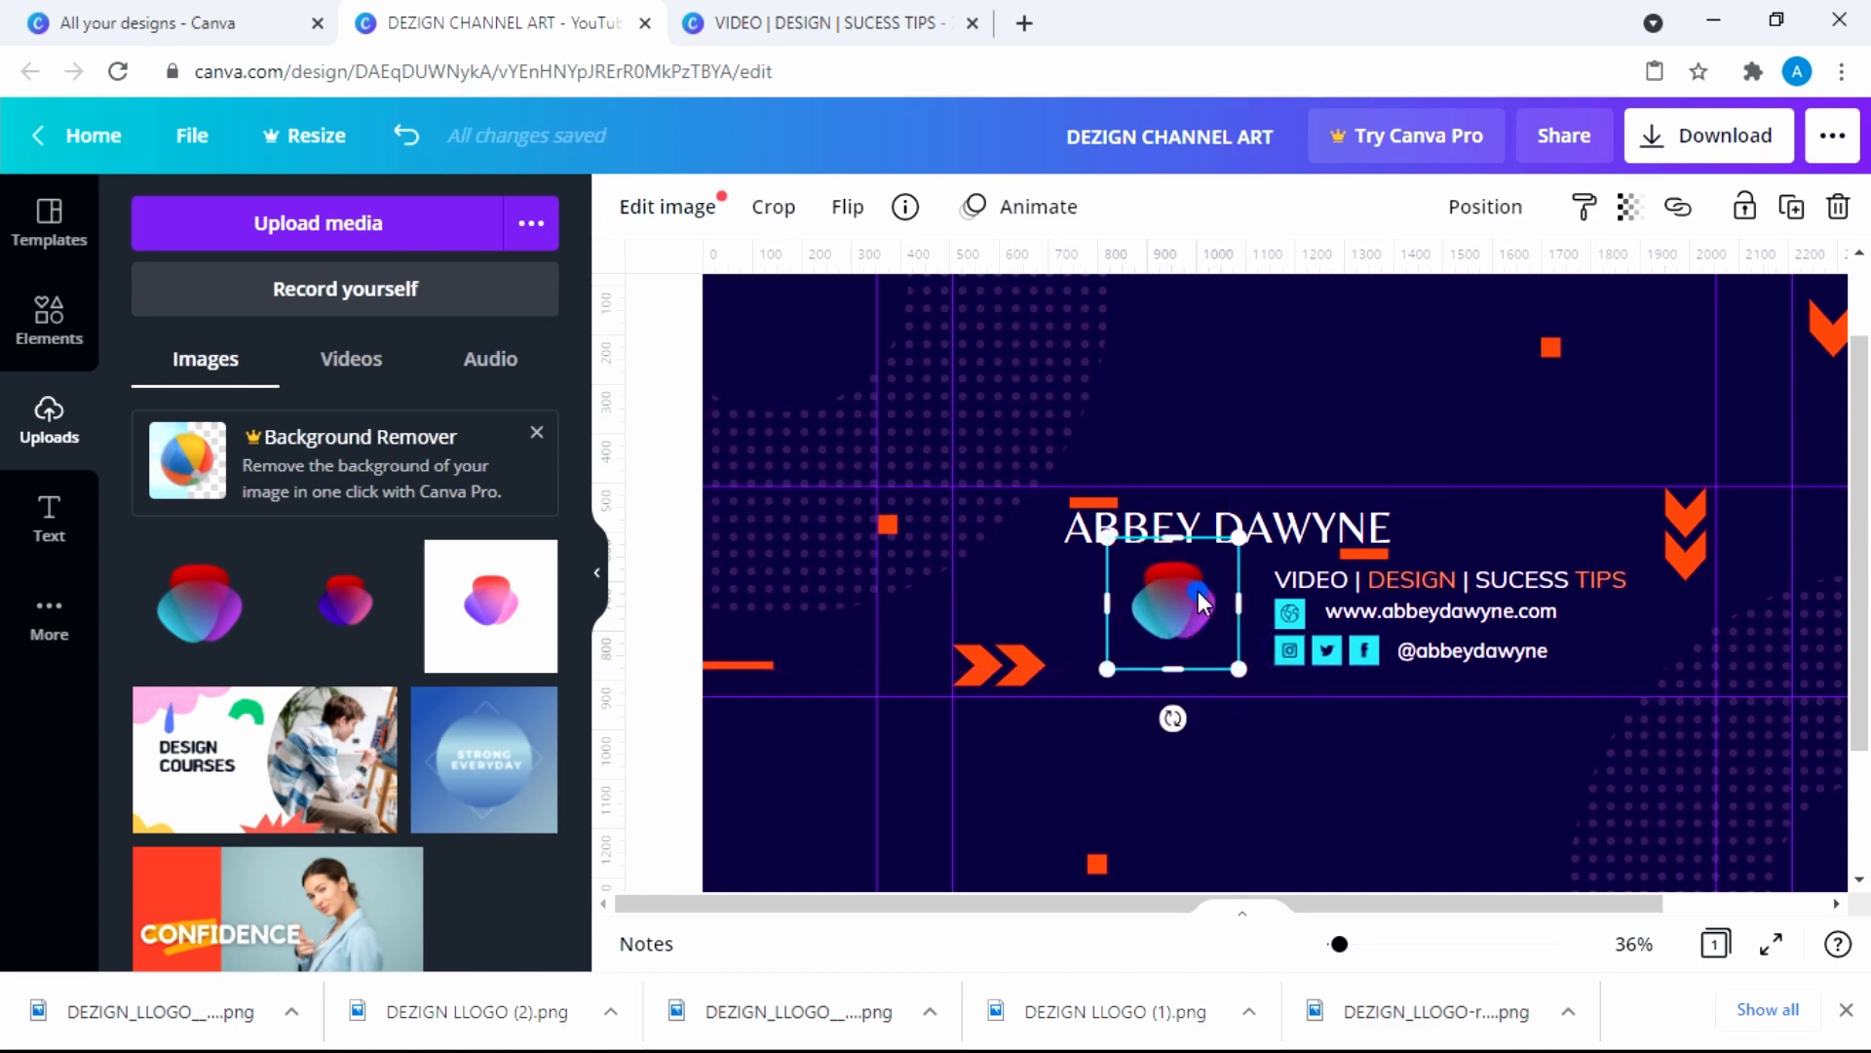
pyautogui.click(1230, 406)
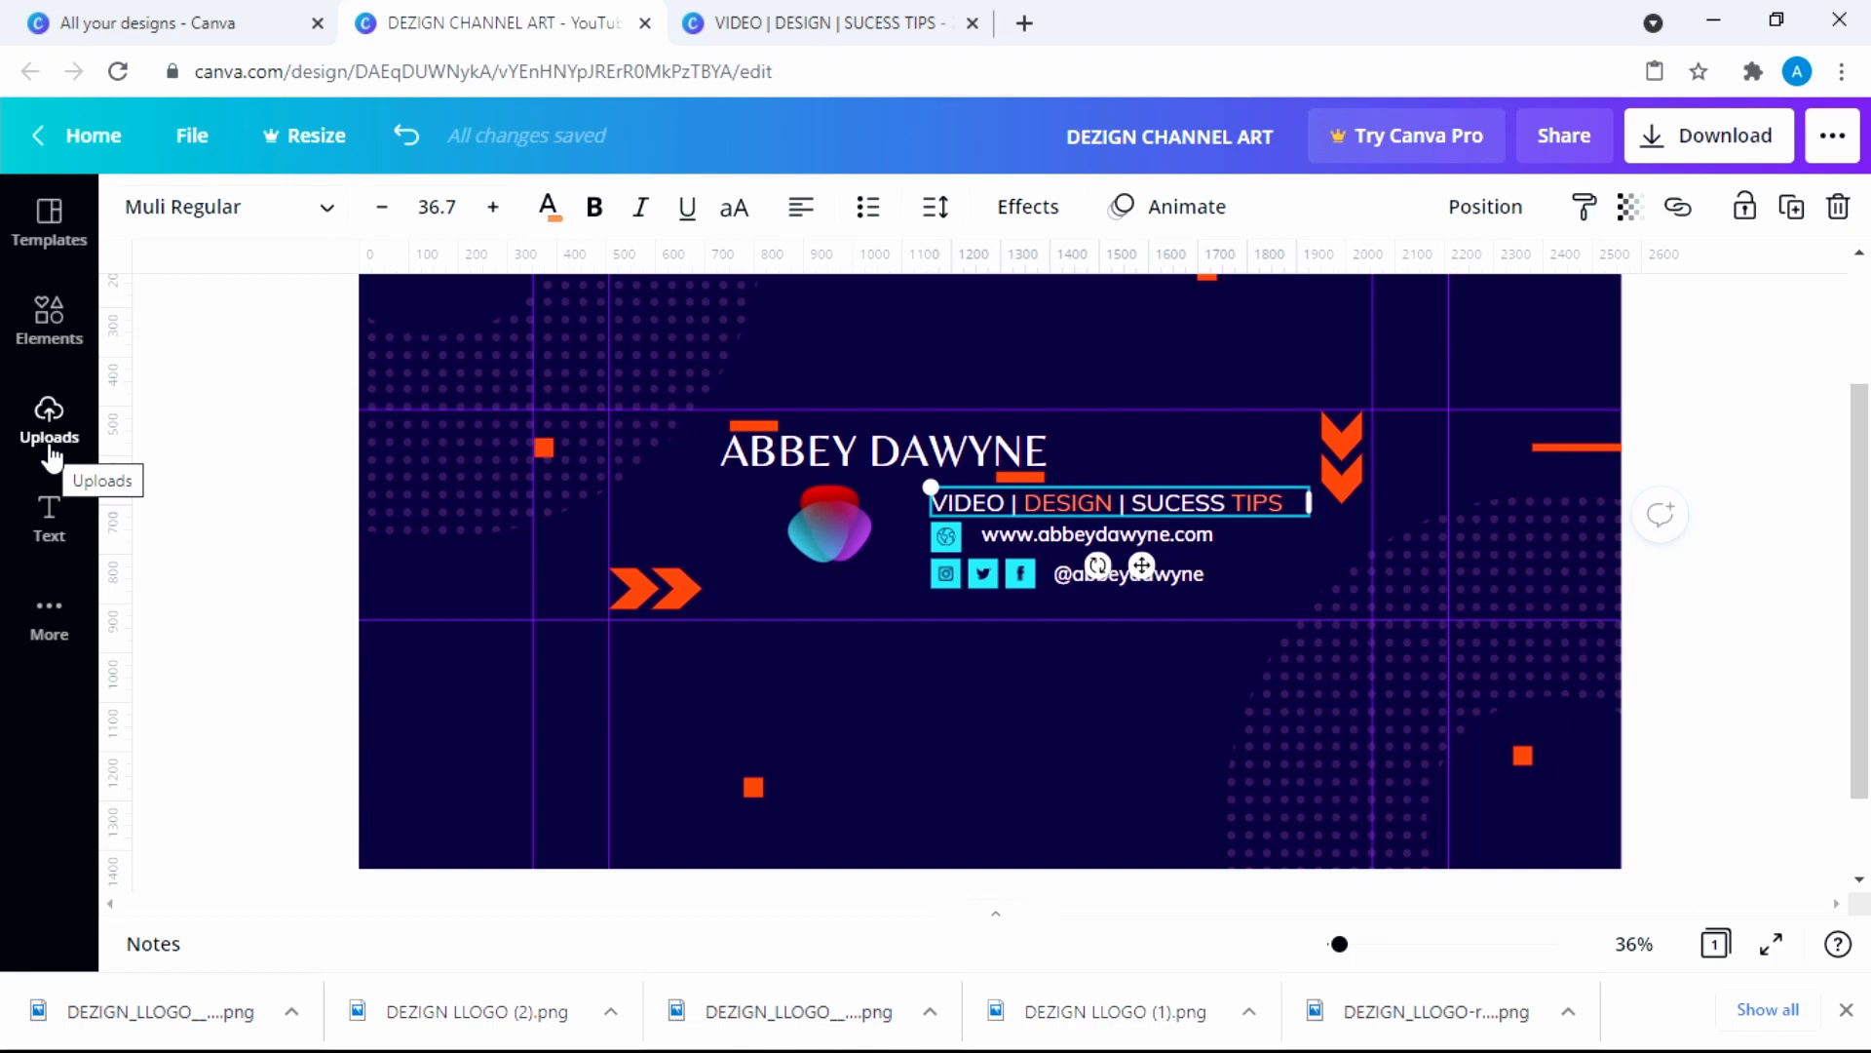
# Add a square shape, shrink it to about 163 x 163 and move it above the name heading
pyautogui.click(67, 328)
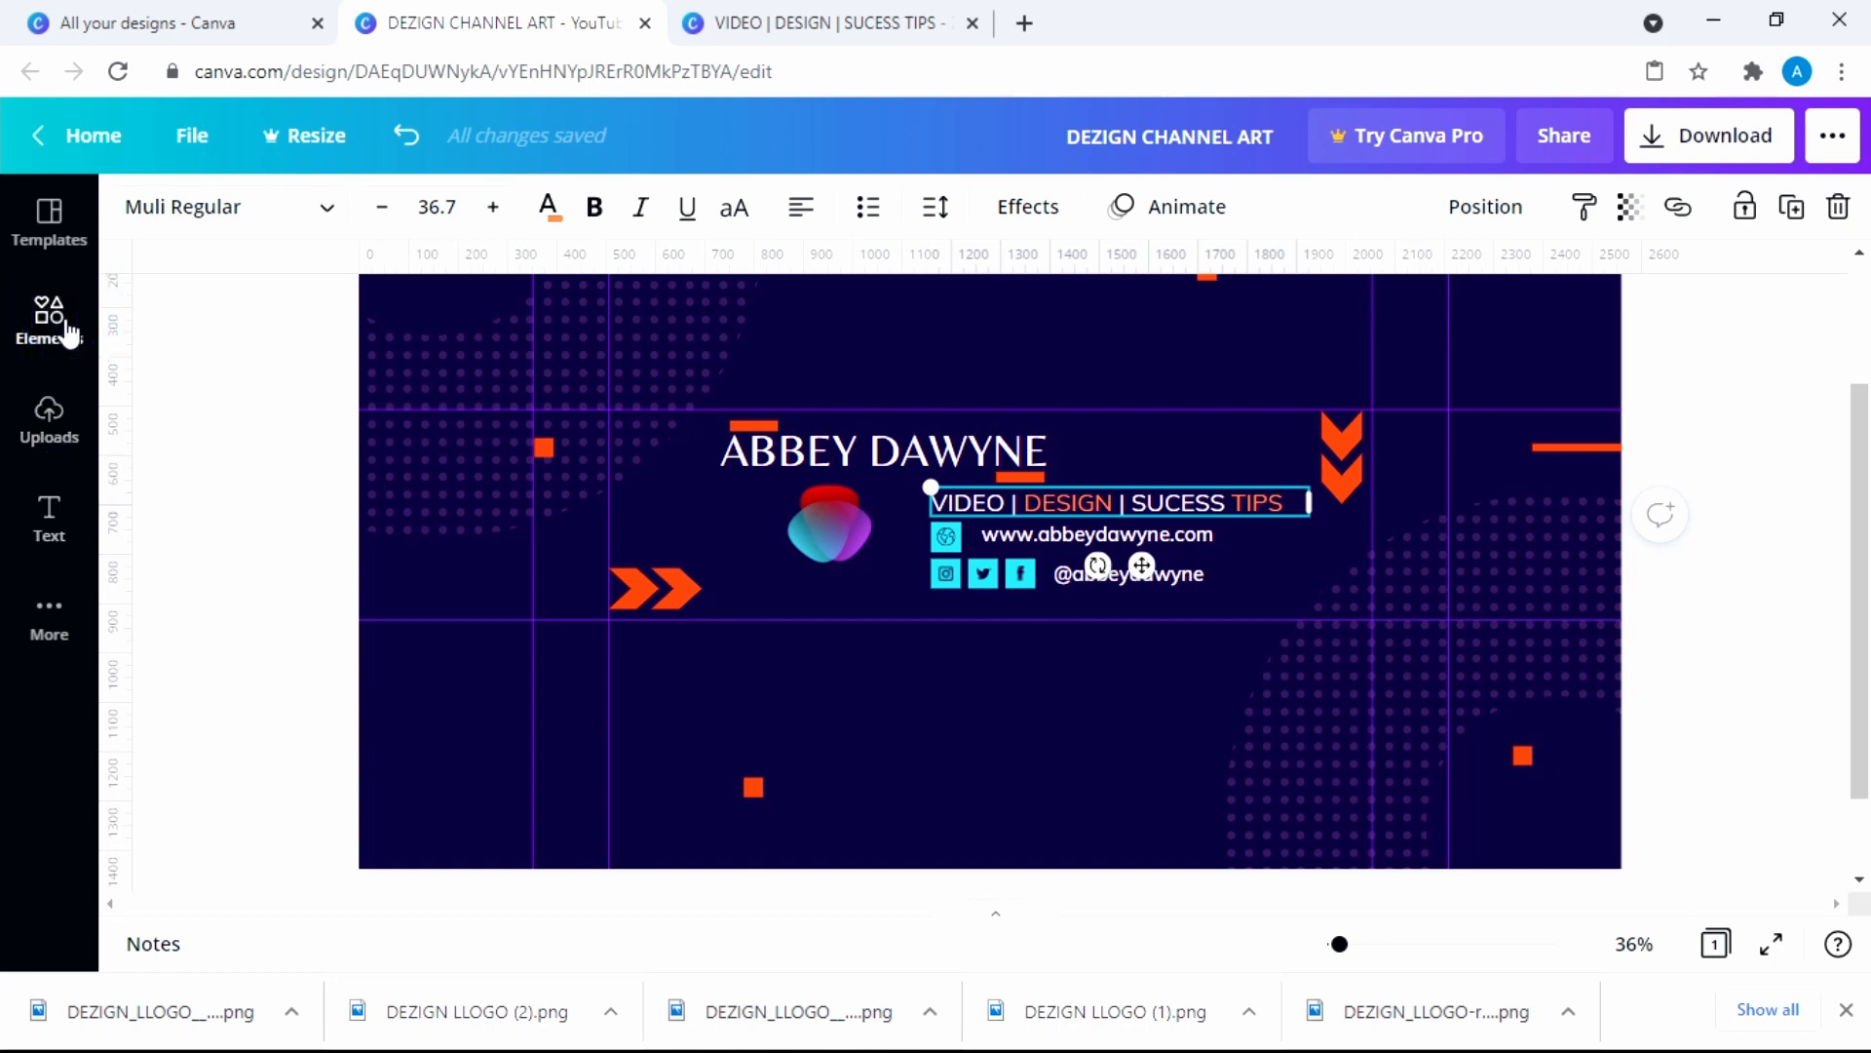
pyautogui.click(243, 631)
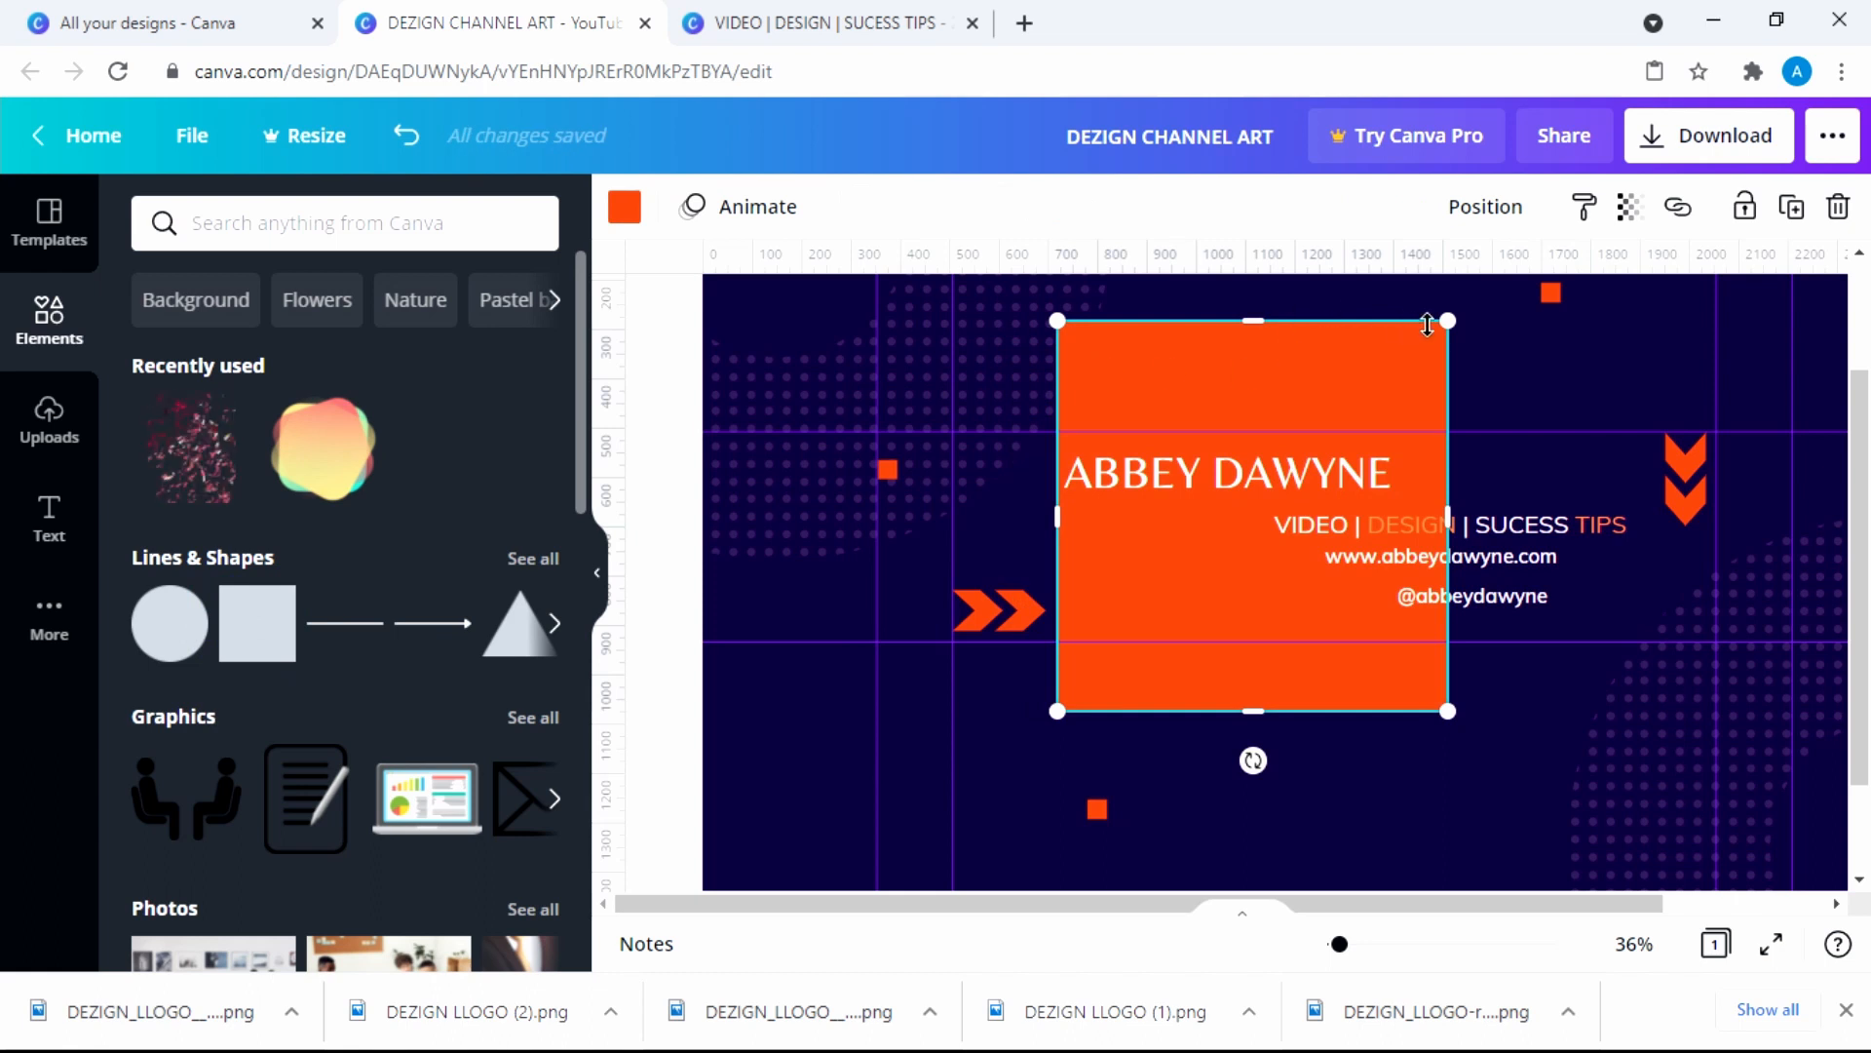
pyautogui.moveTo(1448, 322); pyautogui.dragTo(1253, 757)
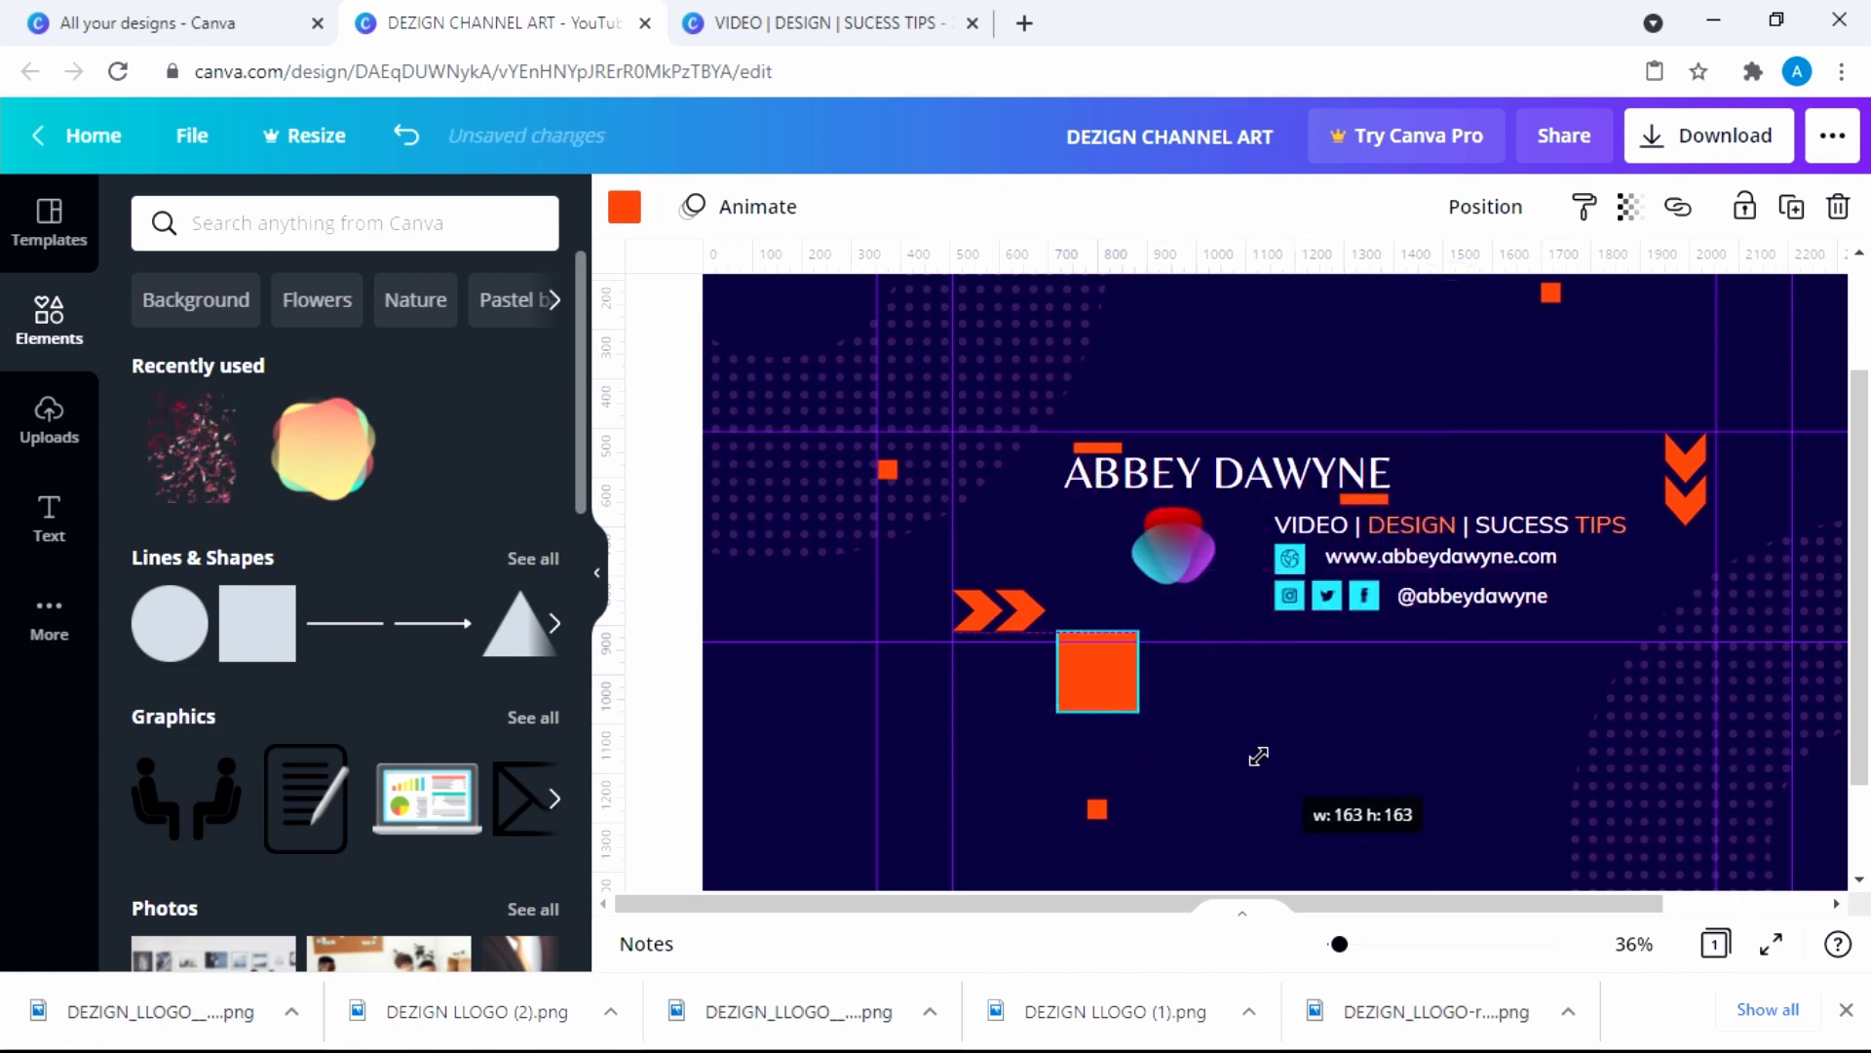
pyautogui.moveTo(1094, 668); pyautogui.dragTo(1199, 364)
pyautogui.scroll(3, 1199, 365)
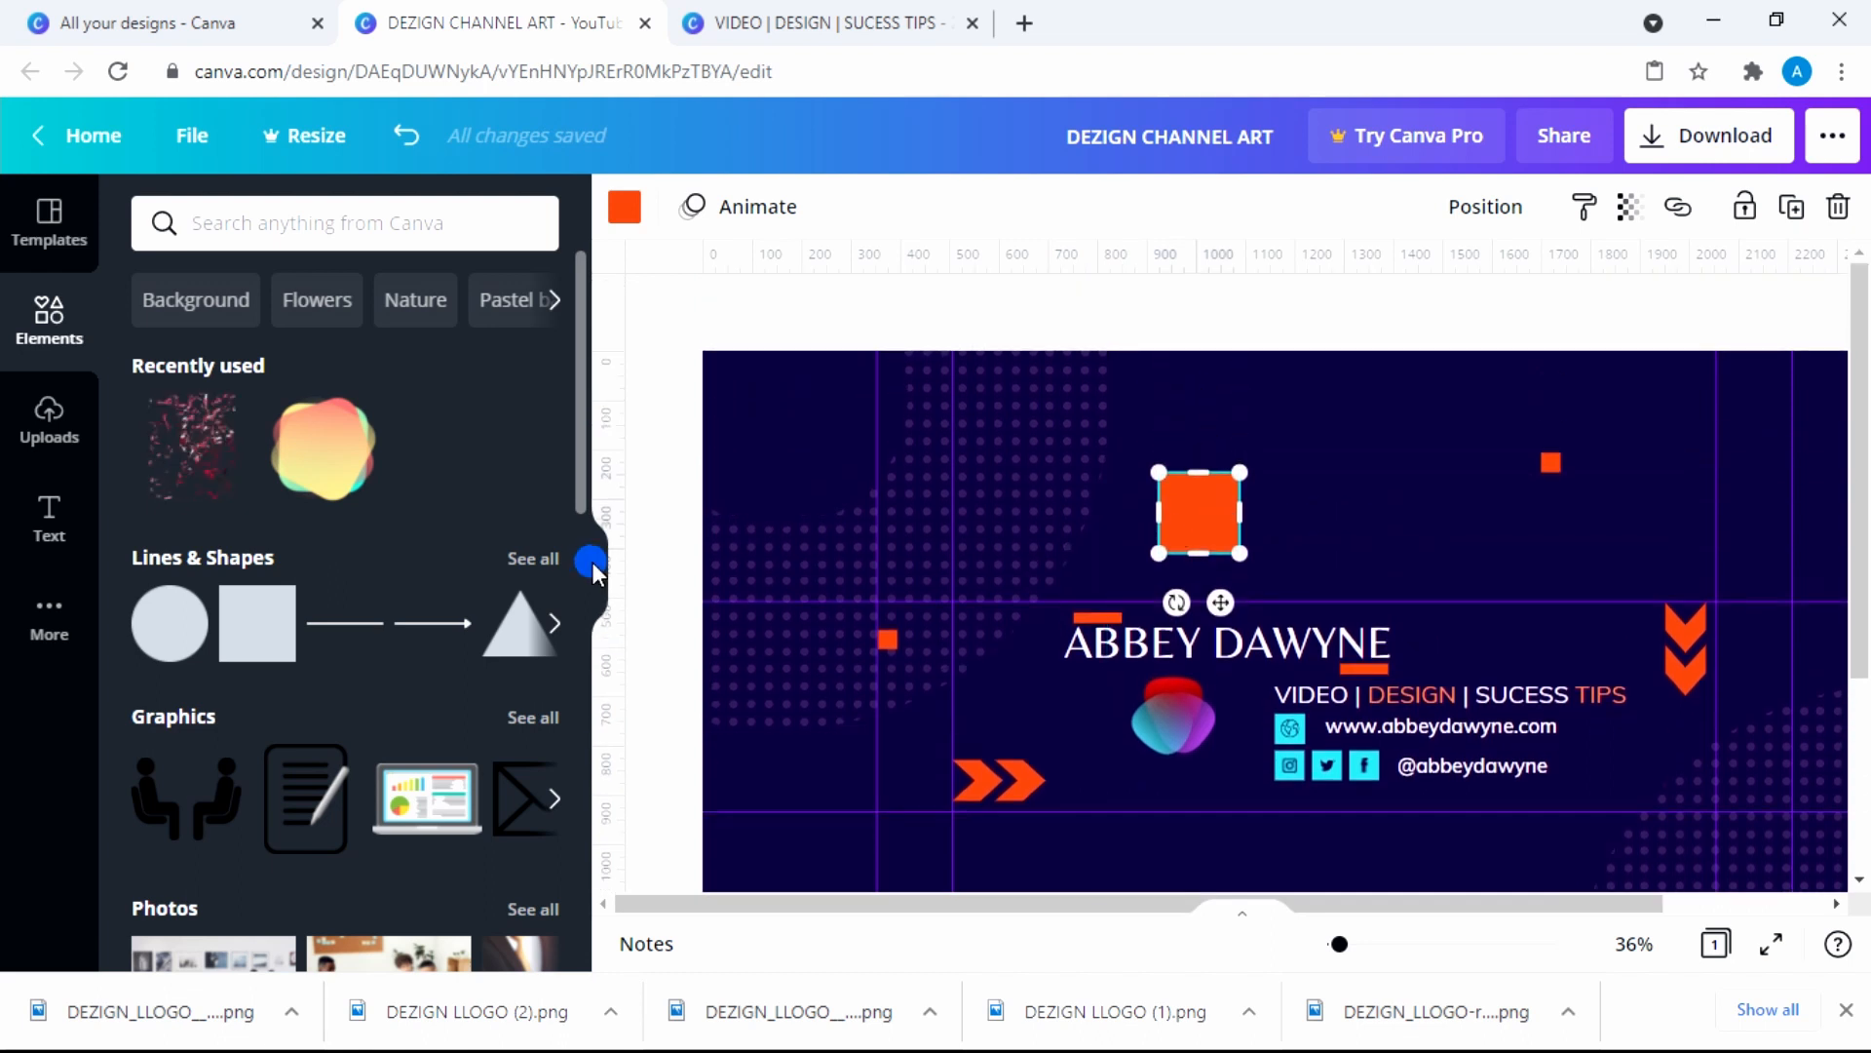
# Stretch the orange square horizontally and reduce its height to form a long thin bar
pyautogui.click(595, 567)
pyautogui.moveTo(895, 509); pyautogui.dragTo(1129, 508)
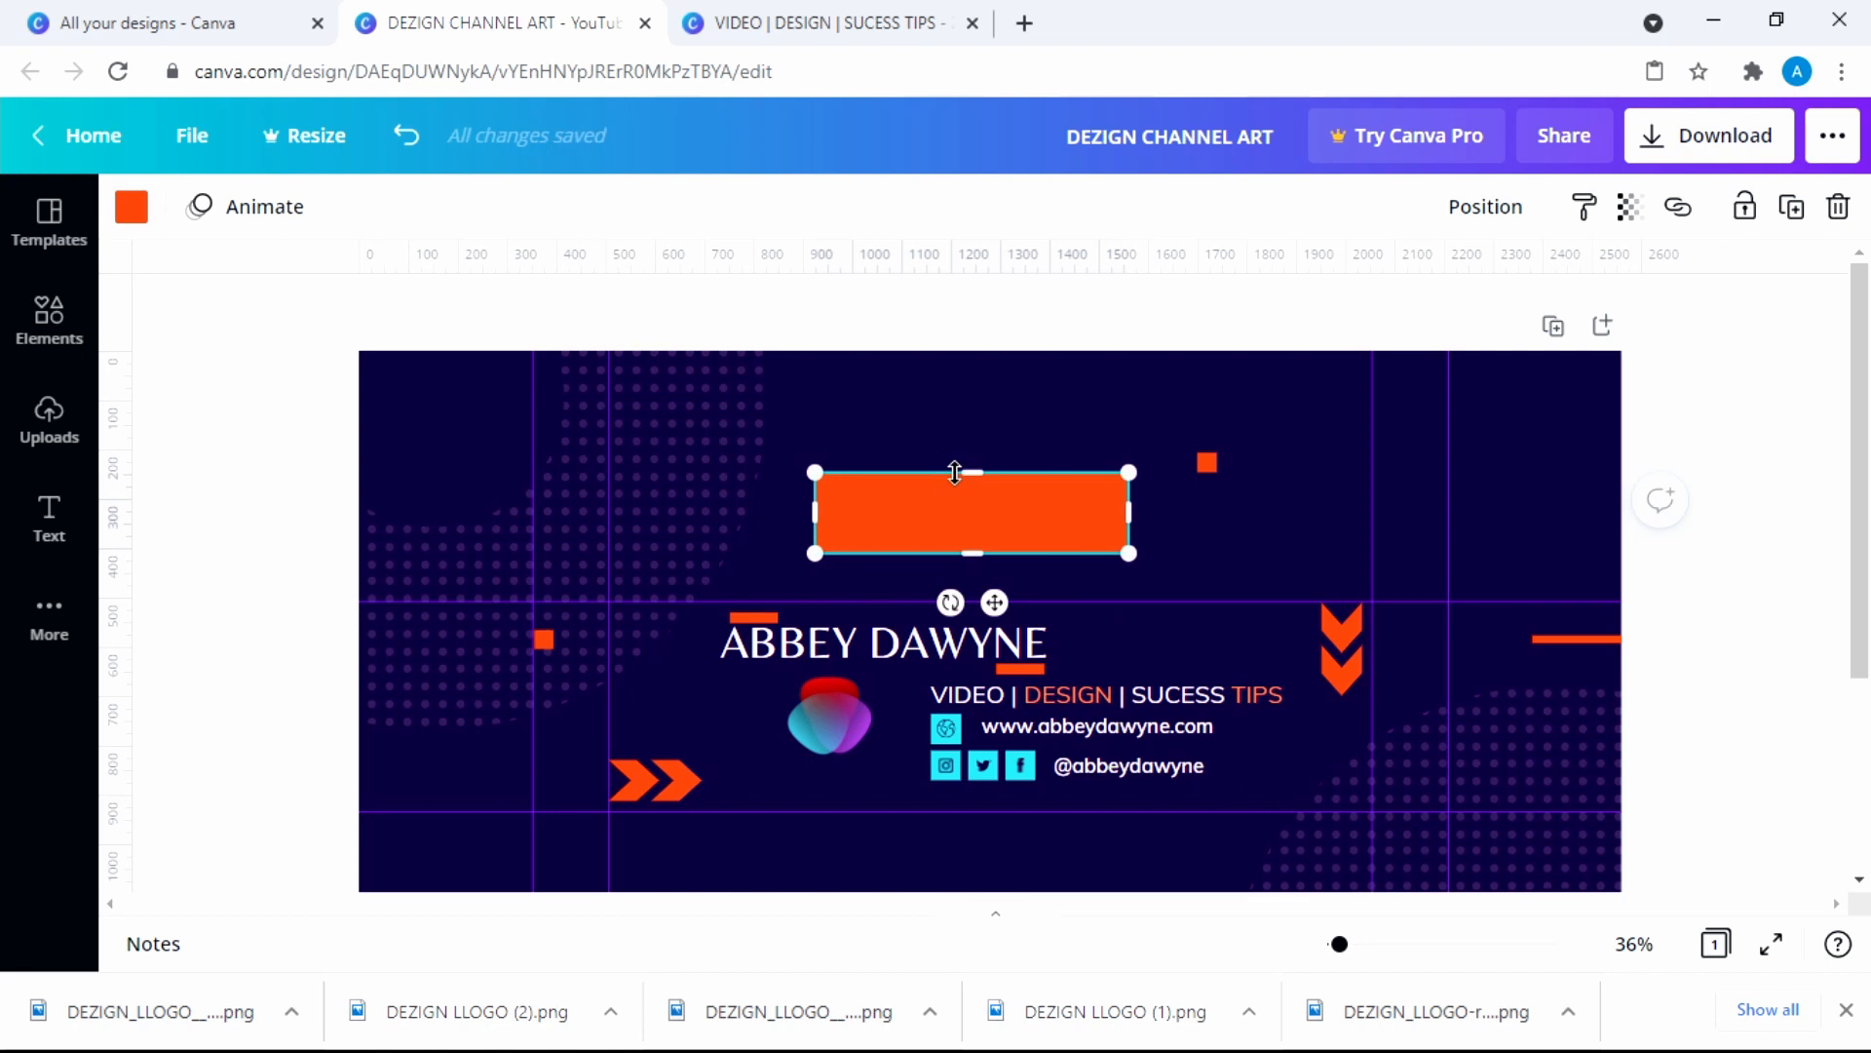
pyautogui.moveTo(969, 472); pyautogui.dragTo(972, 527)
# Recolour the thin bar with the document's cyan and set its transparency to 32
pyautogui.click(136, 208)
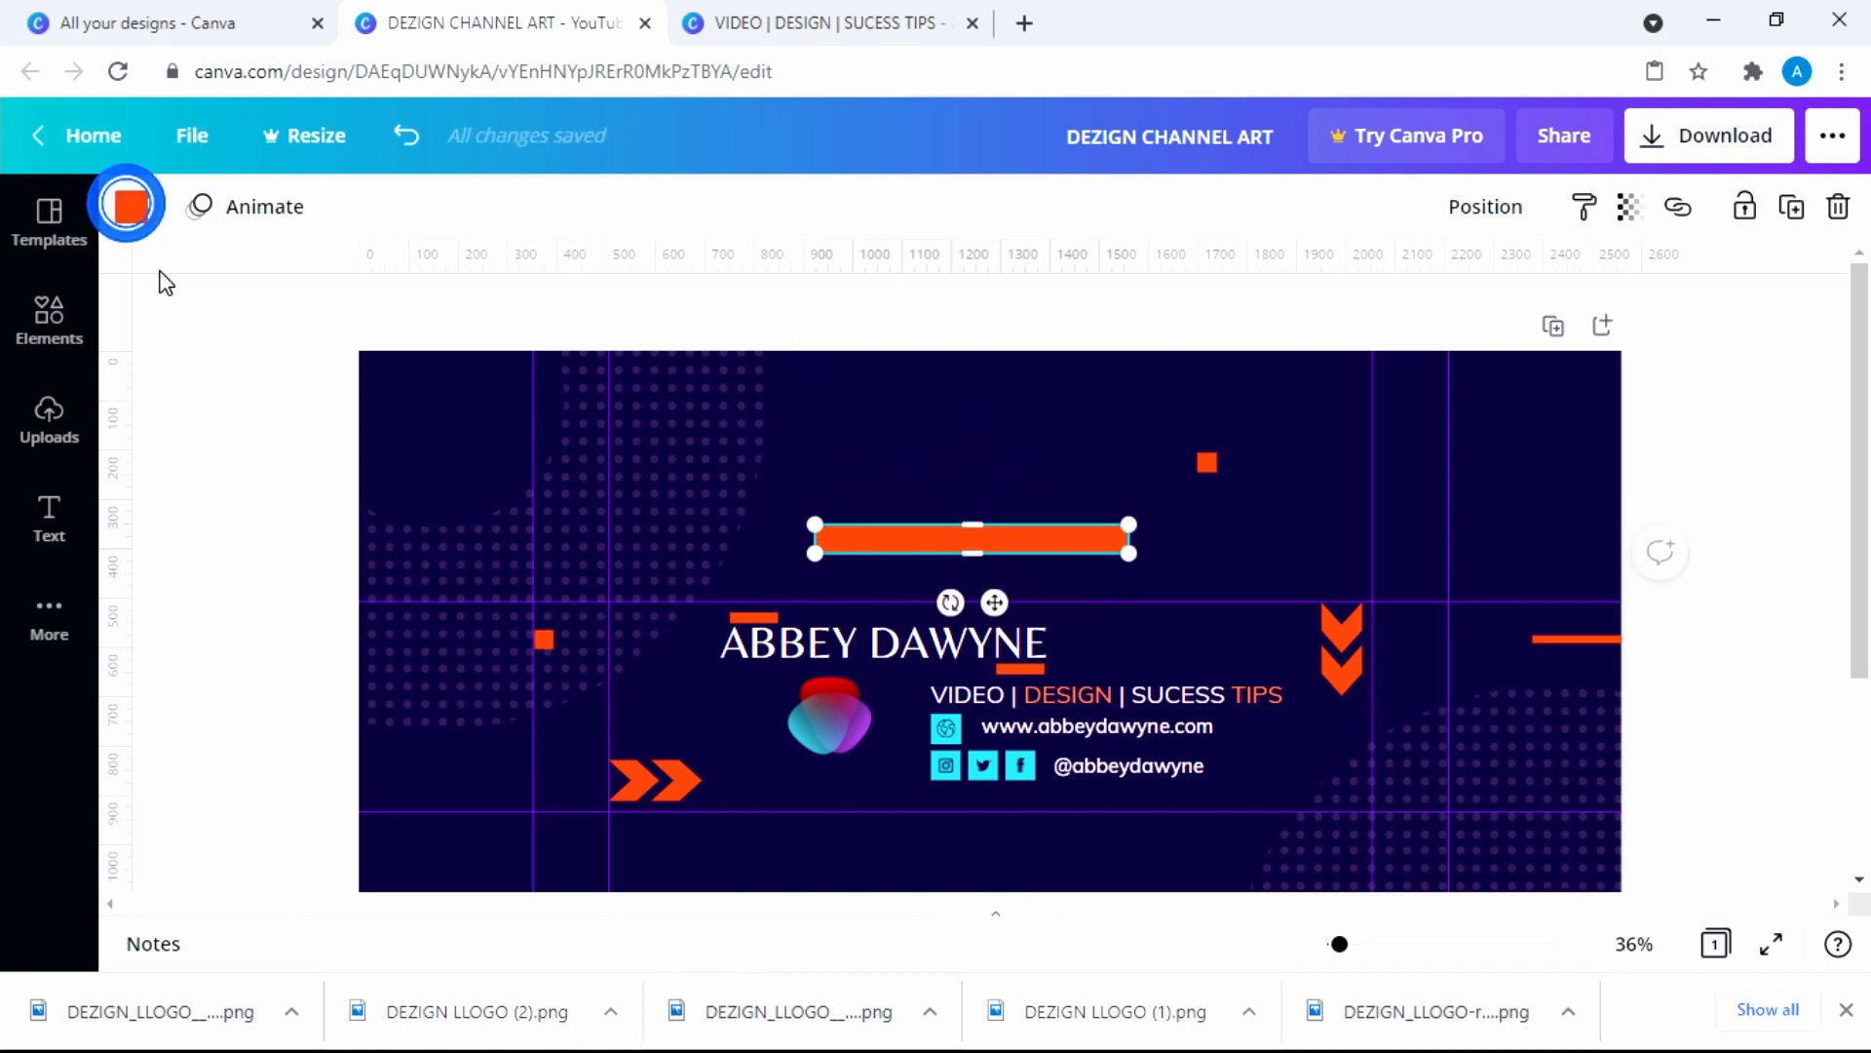
pyautogui.click(302, 373)
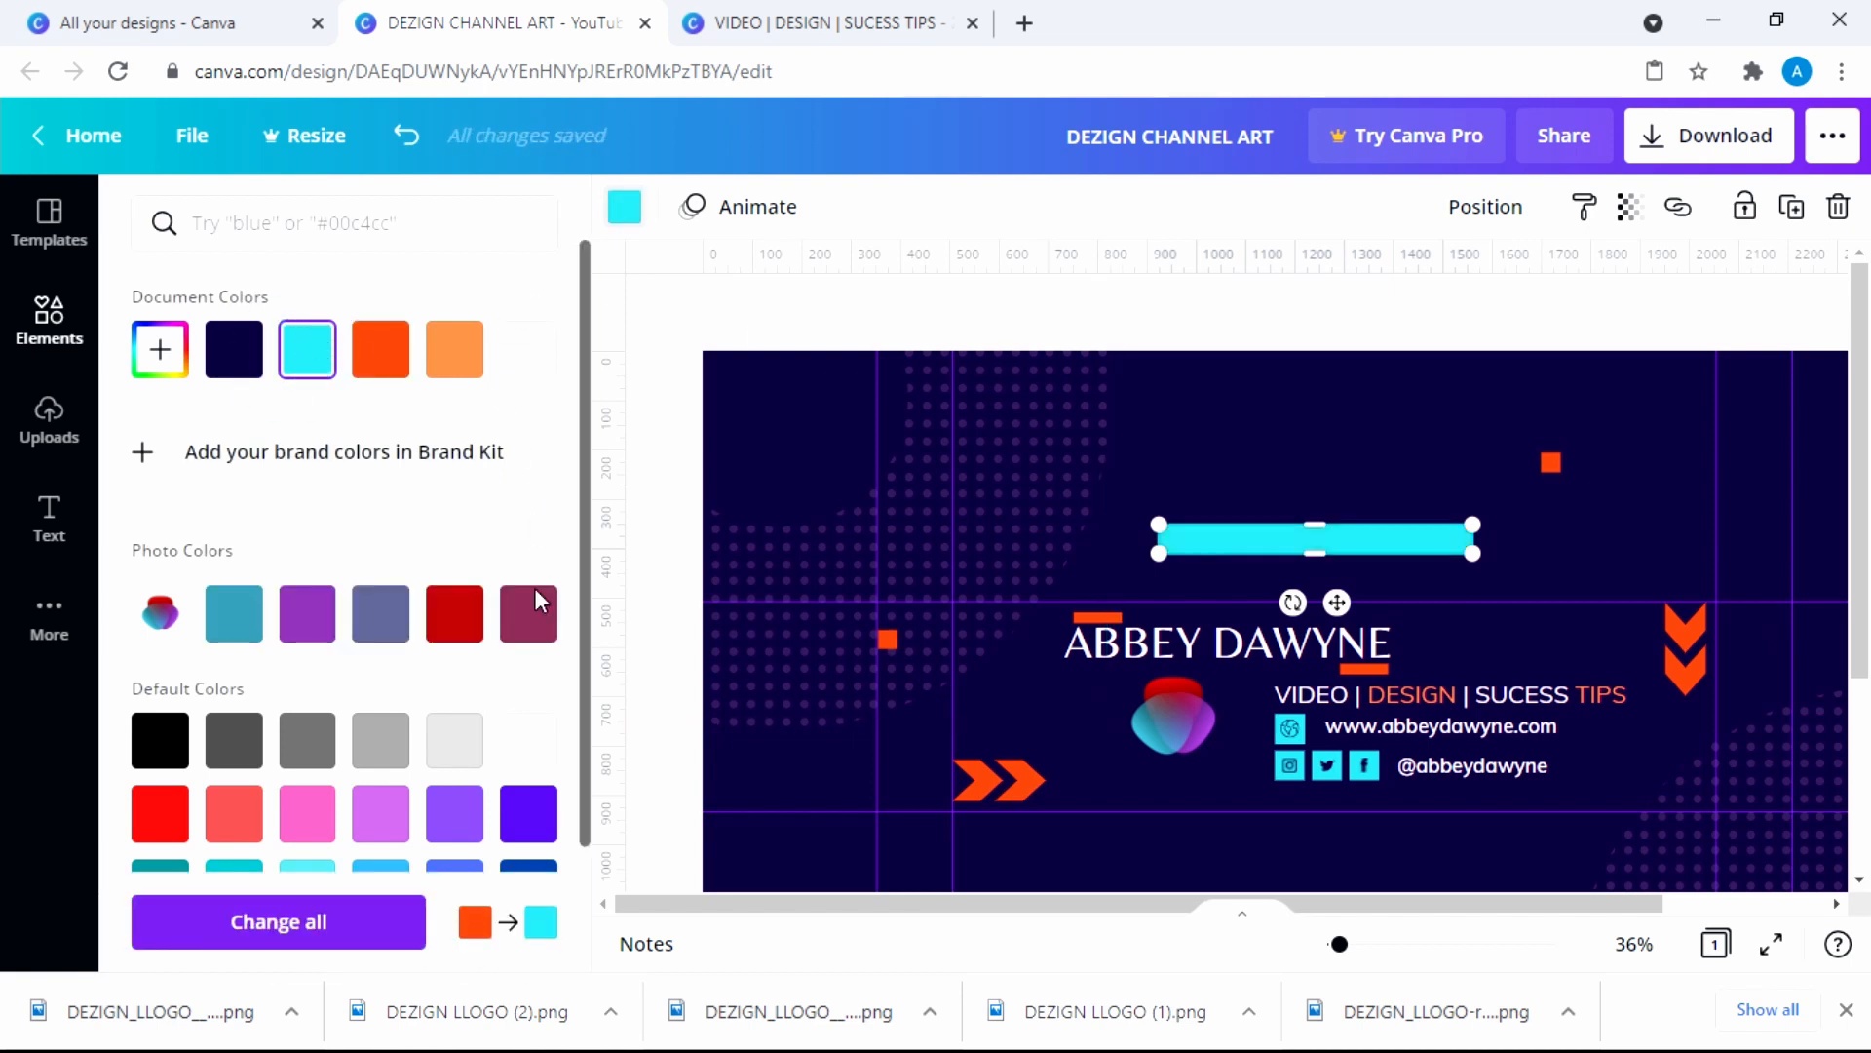
pyautogui.click(1285, 482)
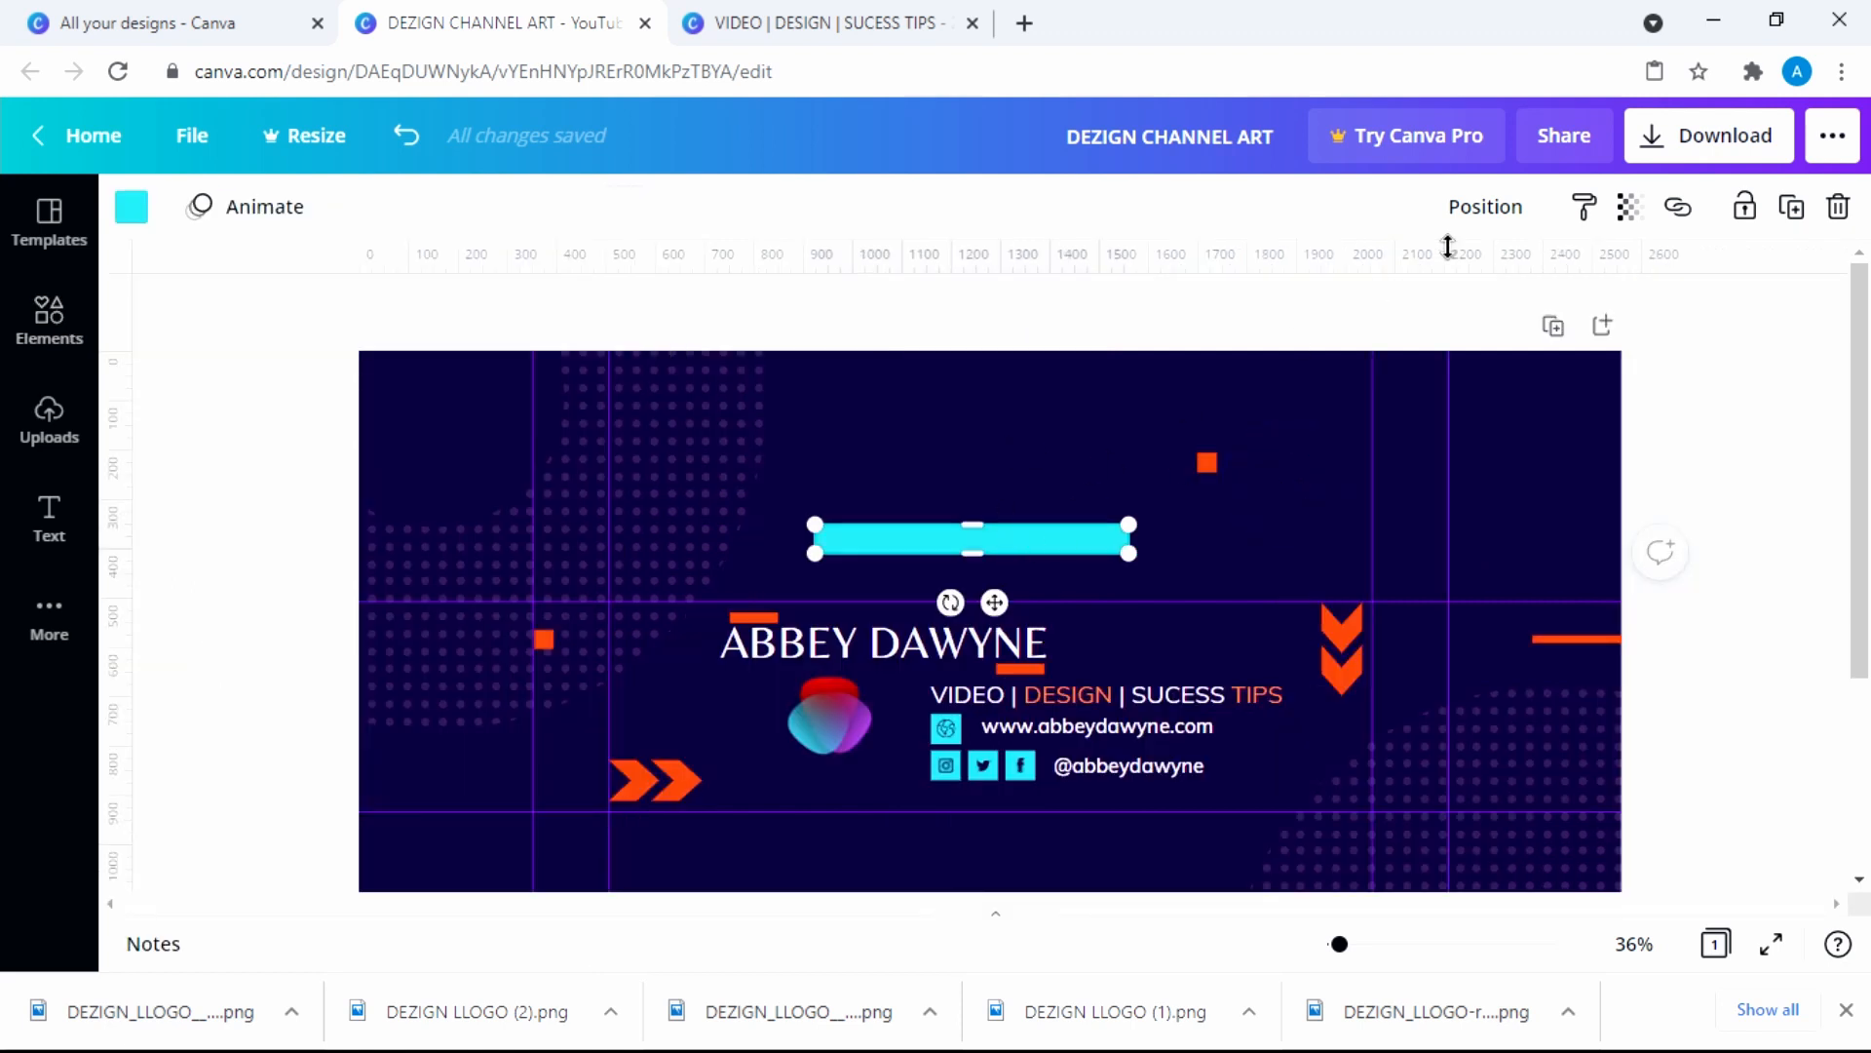
pyautogui.click(1646, 213)
pyautogui.moveTo(1528, 289); pyautogui.dragTo(1430, 302)
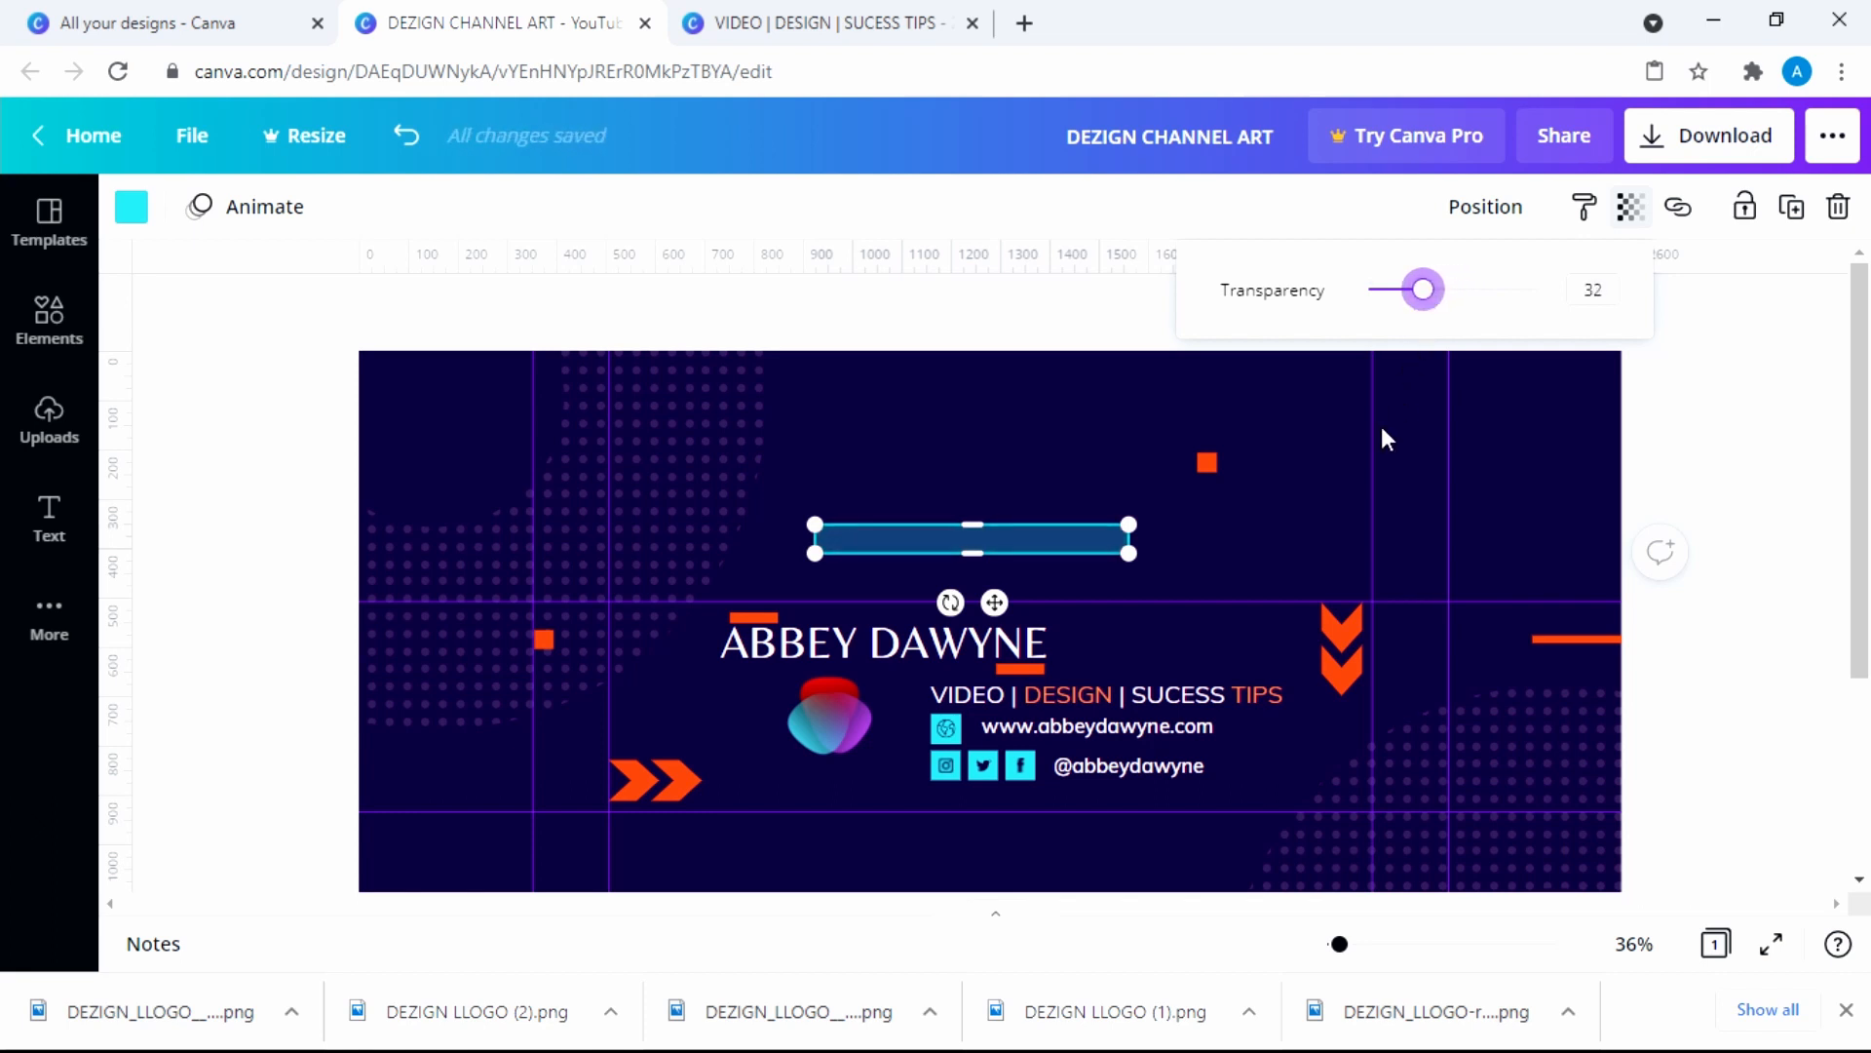
# Place the translucent cyan bar over the tagline and fit its width to the tagline text
pyautogui.click(1176, 537)
pyautogui.moveTo(1036, 542); pyautogui.dragTo(1297, 691)
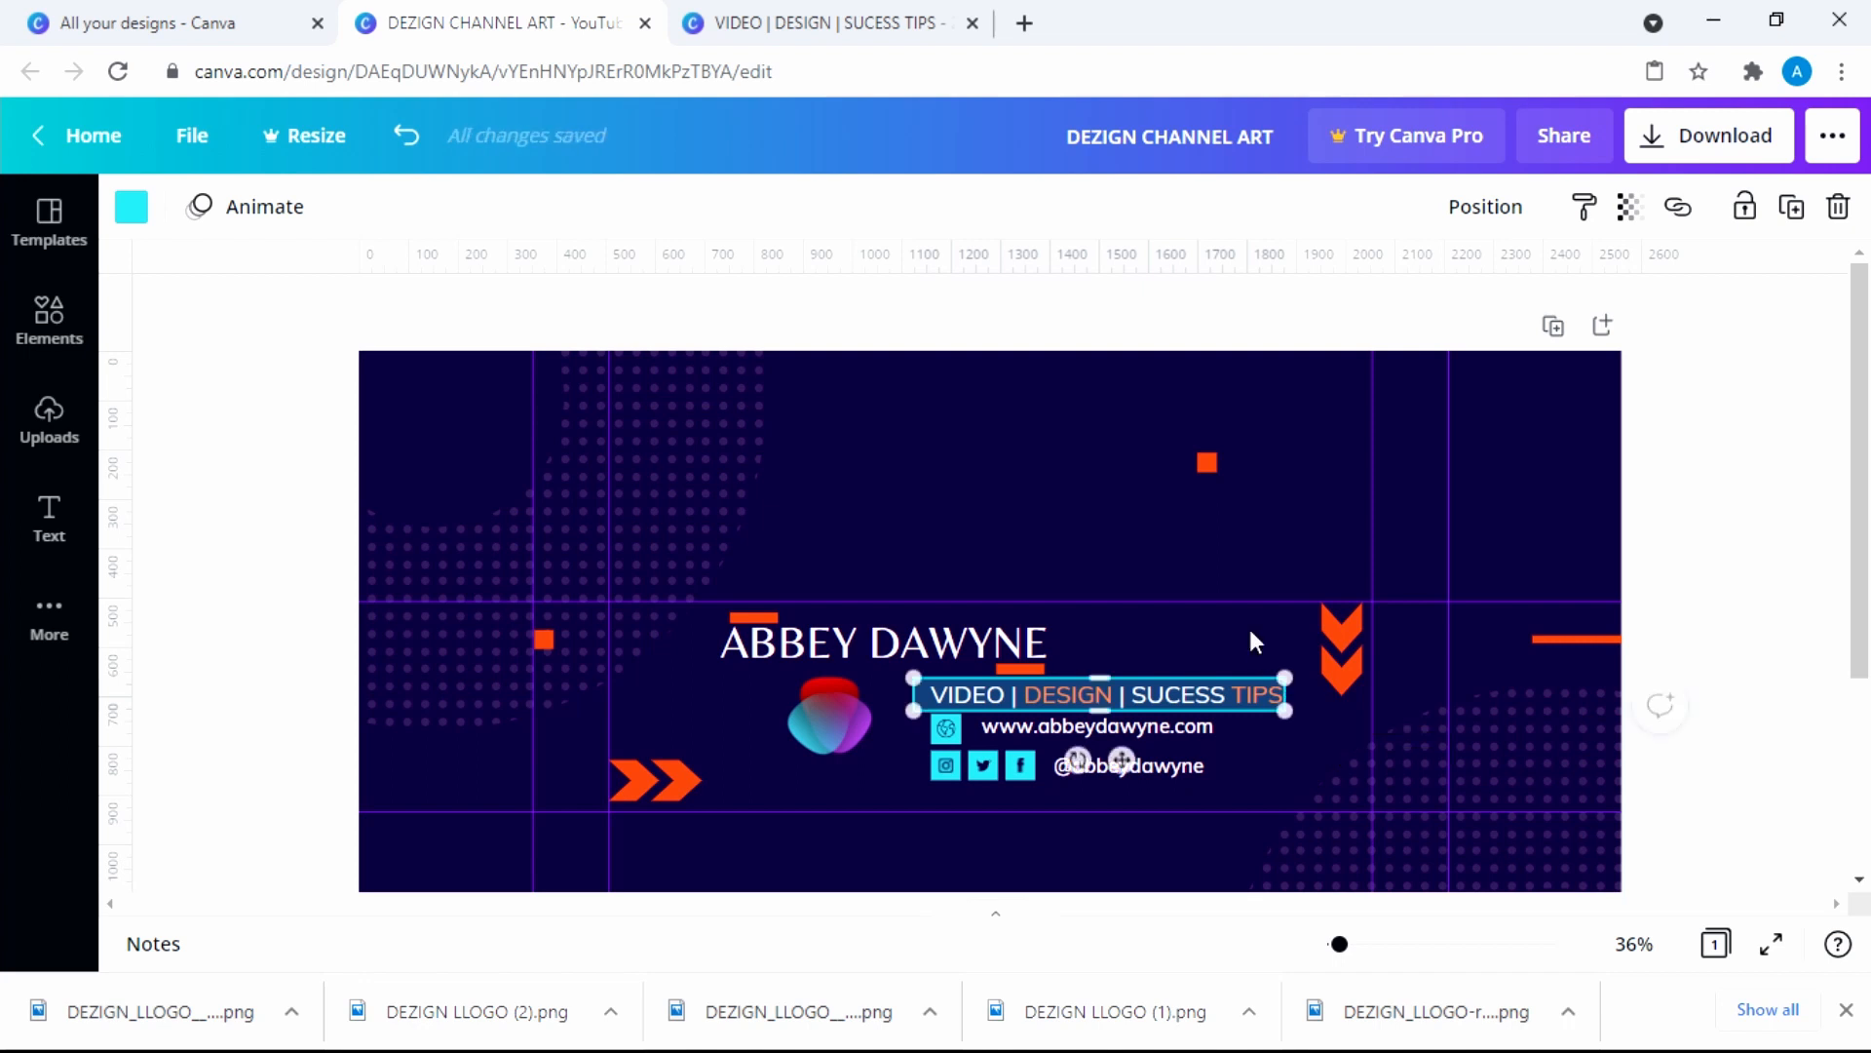
pyautogui.click(1182, 487)
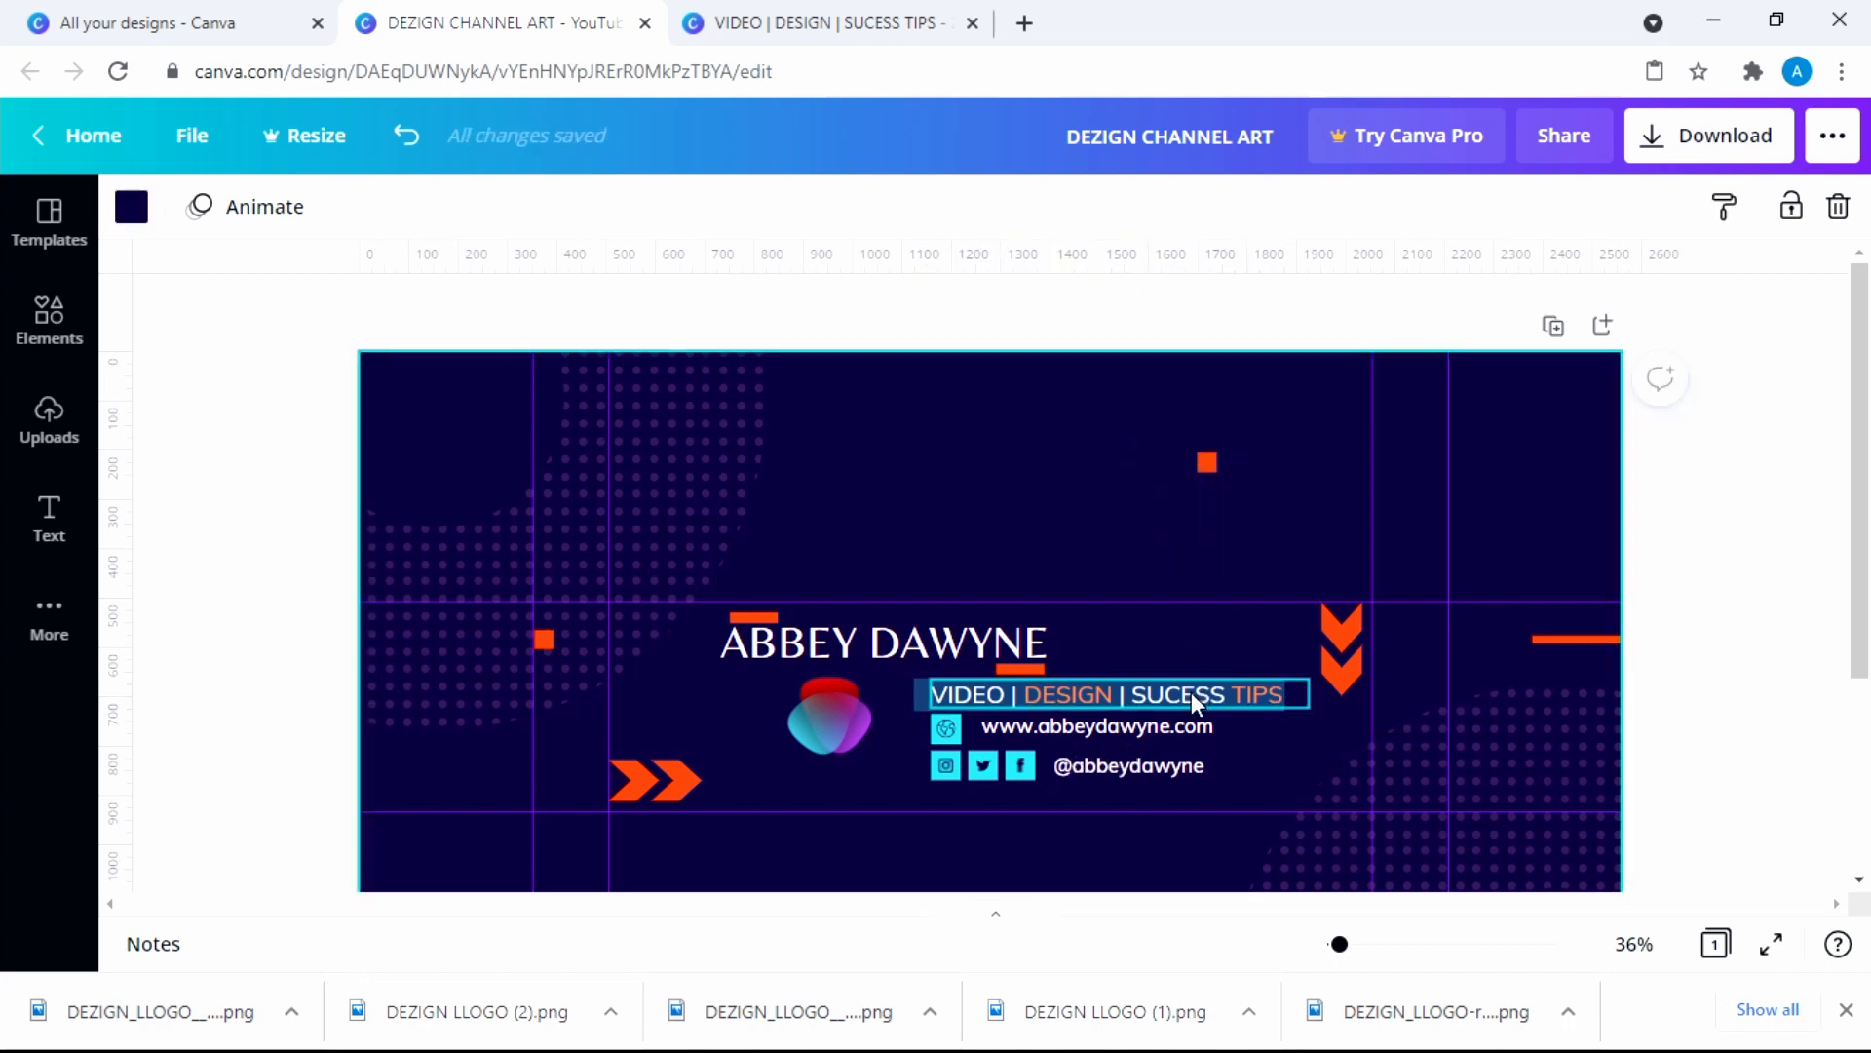
pyautogui.click(1001, 465)
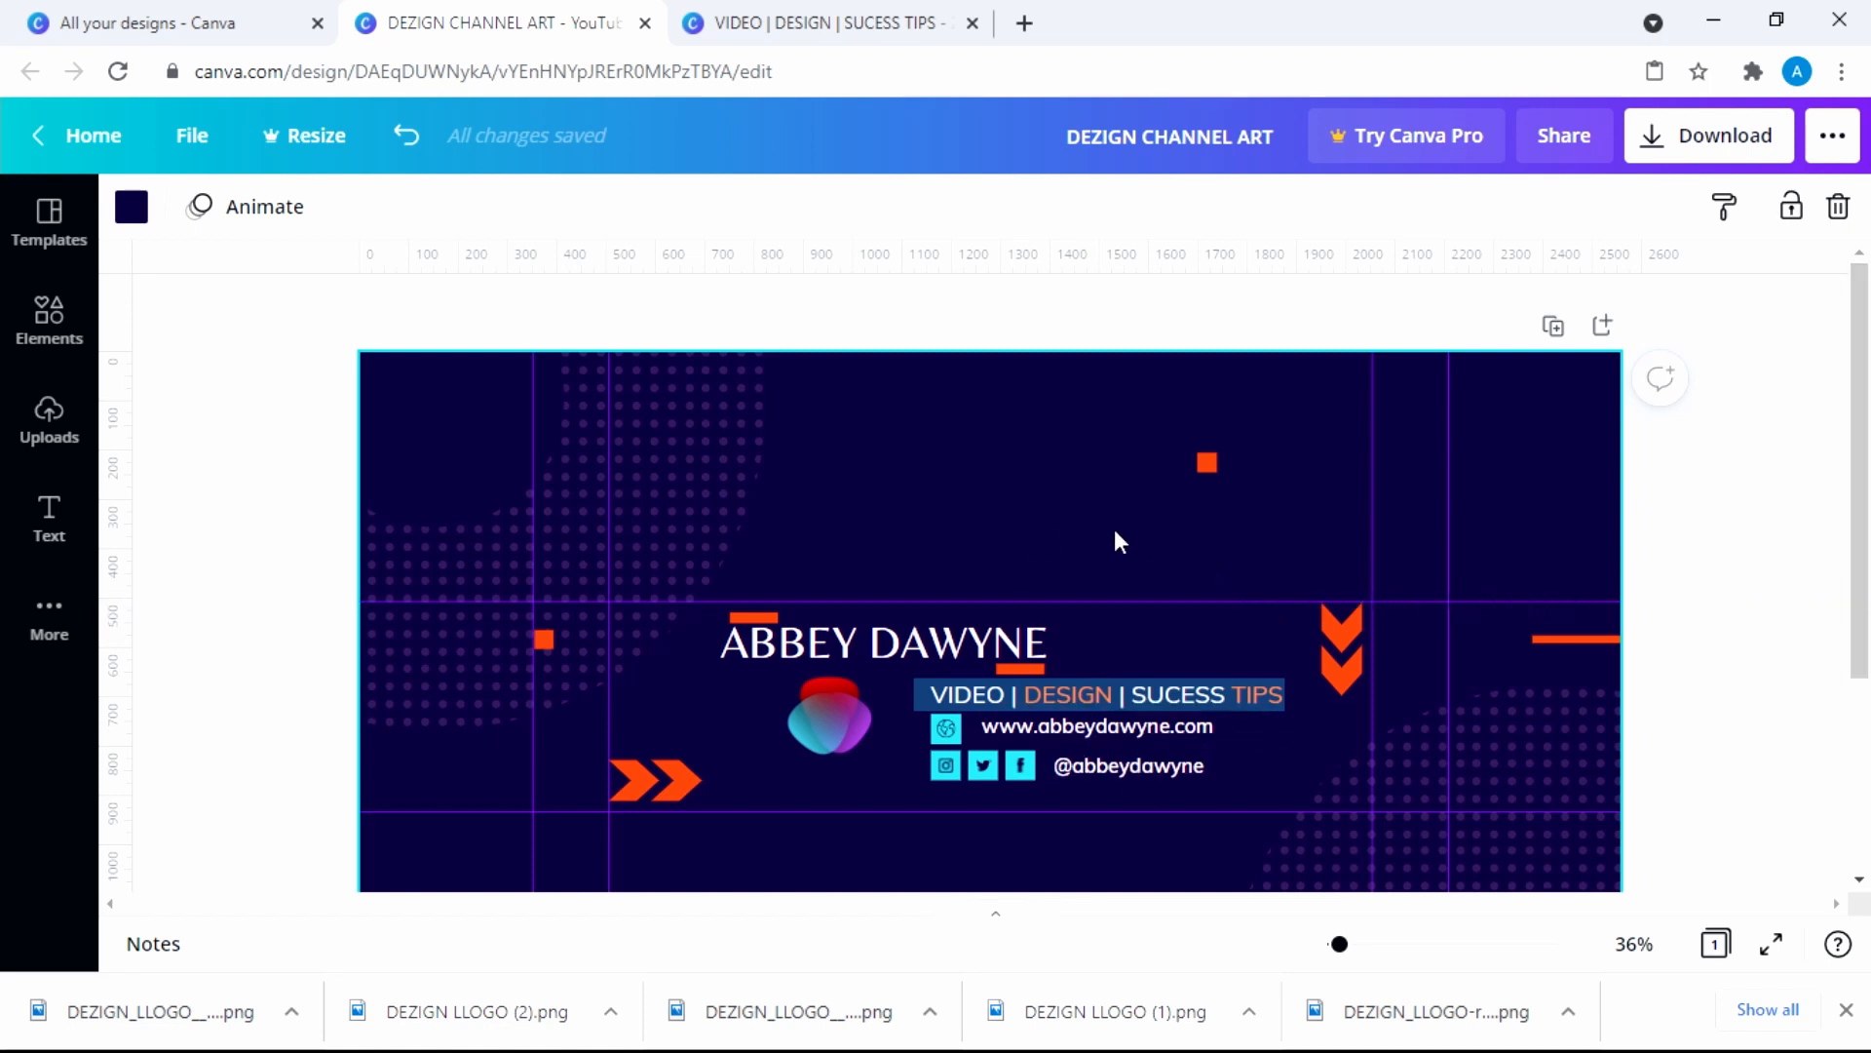
# Recolour the small orange bar above the start of the name heading with the document's cyan
pyautogui.click(765, 612)
pyautogui.click(765, 613)
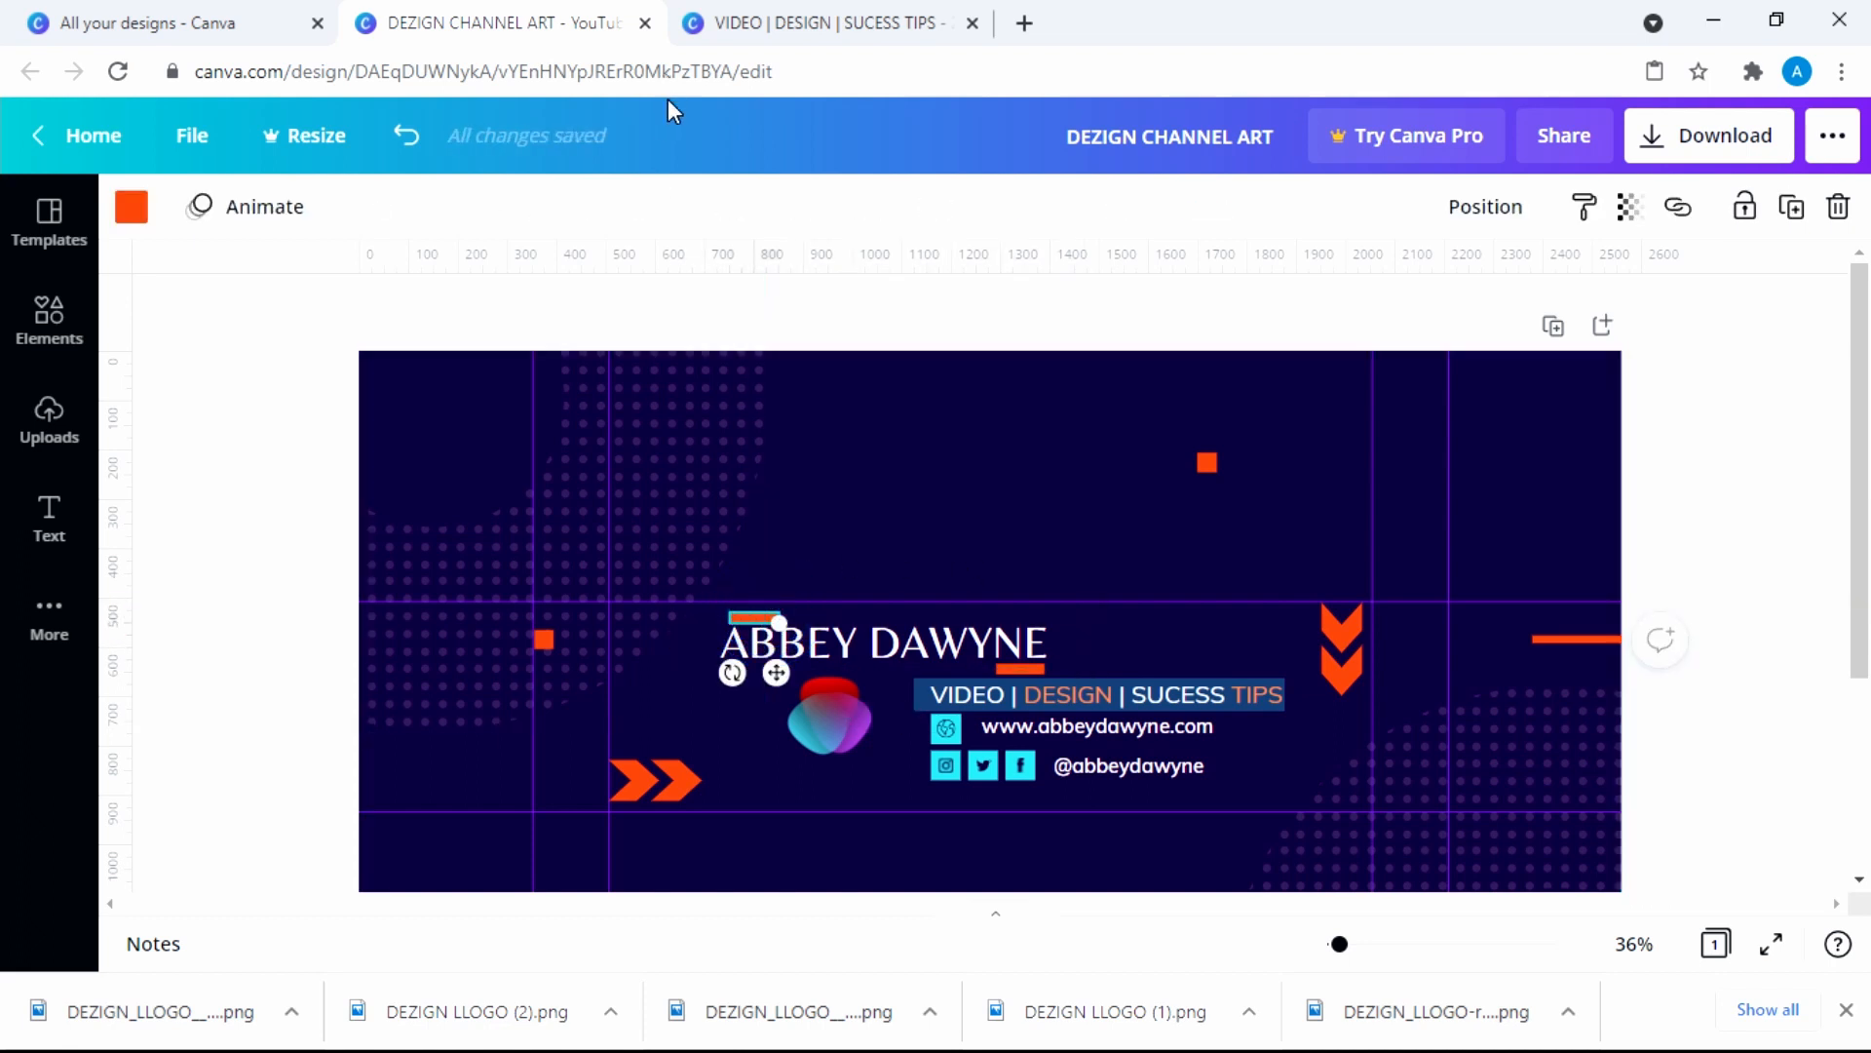
pyautogui.click(138, 221)
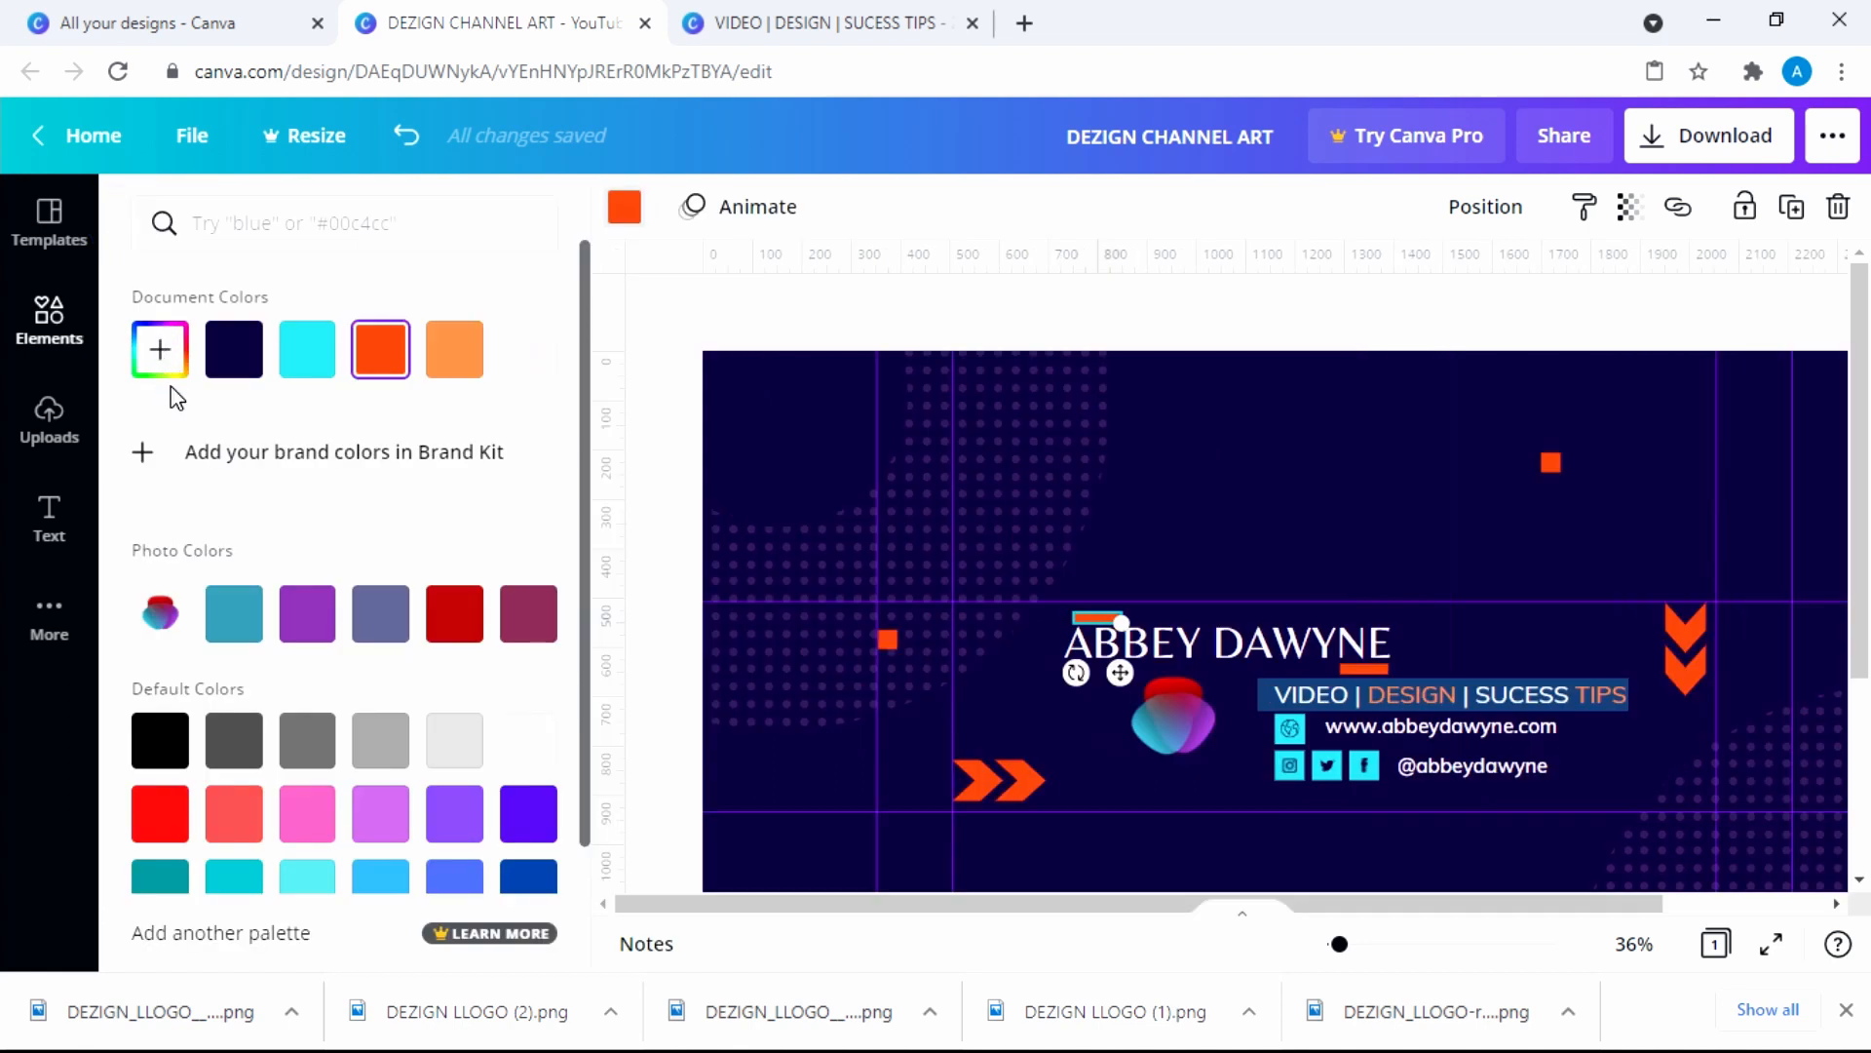
pyautogui.click(307, 363)
pyautogui.click(1221, 540)
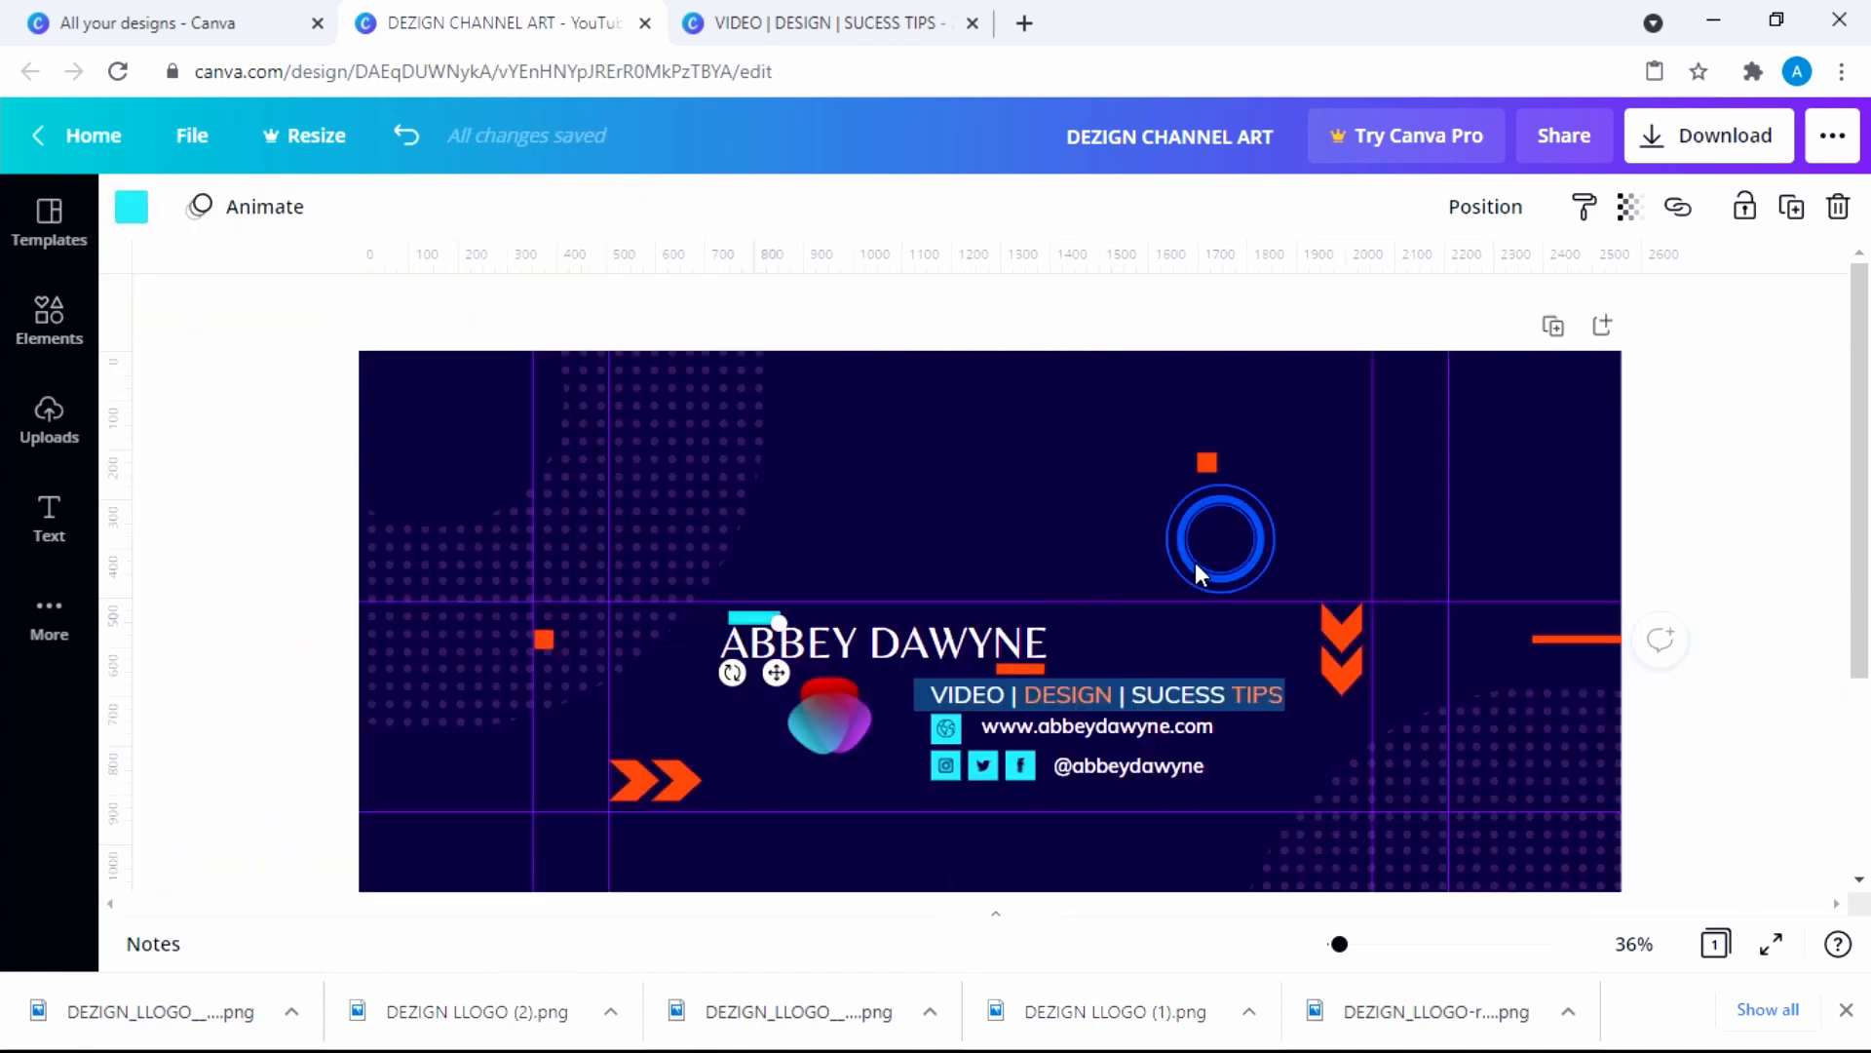
pyautogui.click(1044, 510)
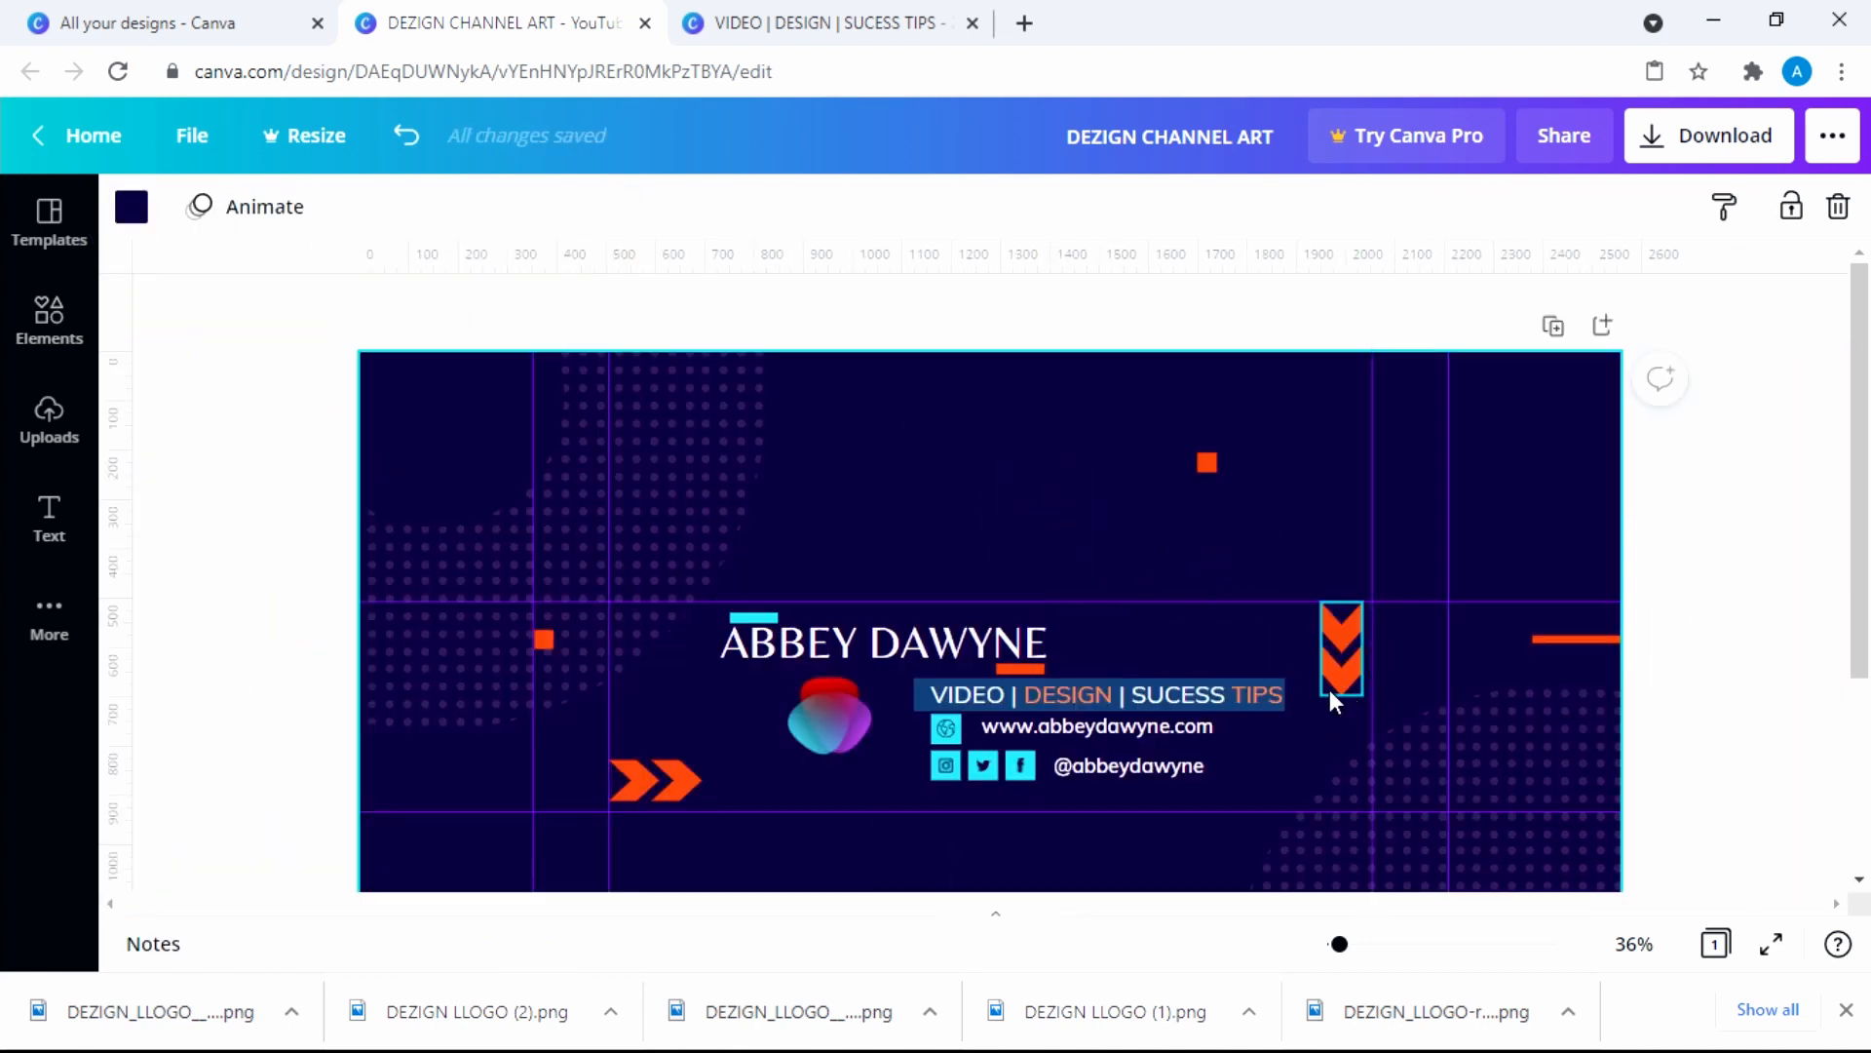
# Recolour the right-hand arrow of the horizontal chevron pair with the document's cyan
pyautogui.doubleClick(1168, 694)
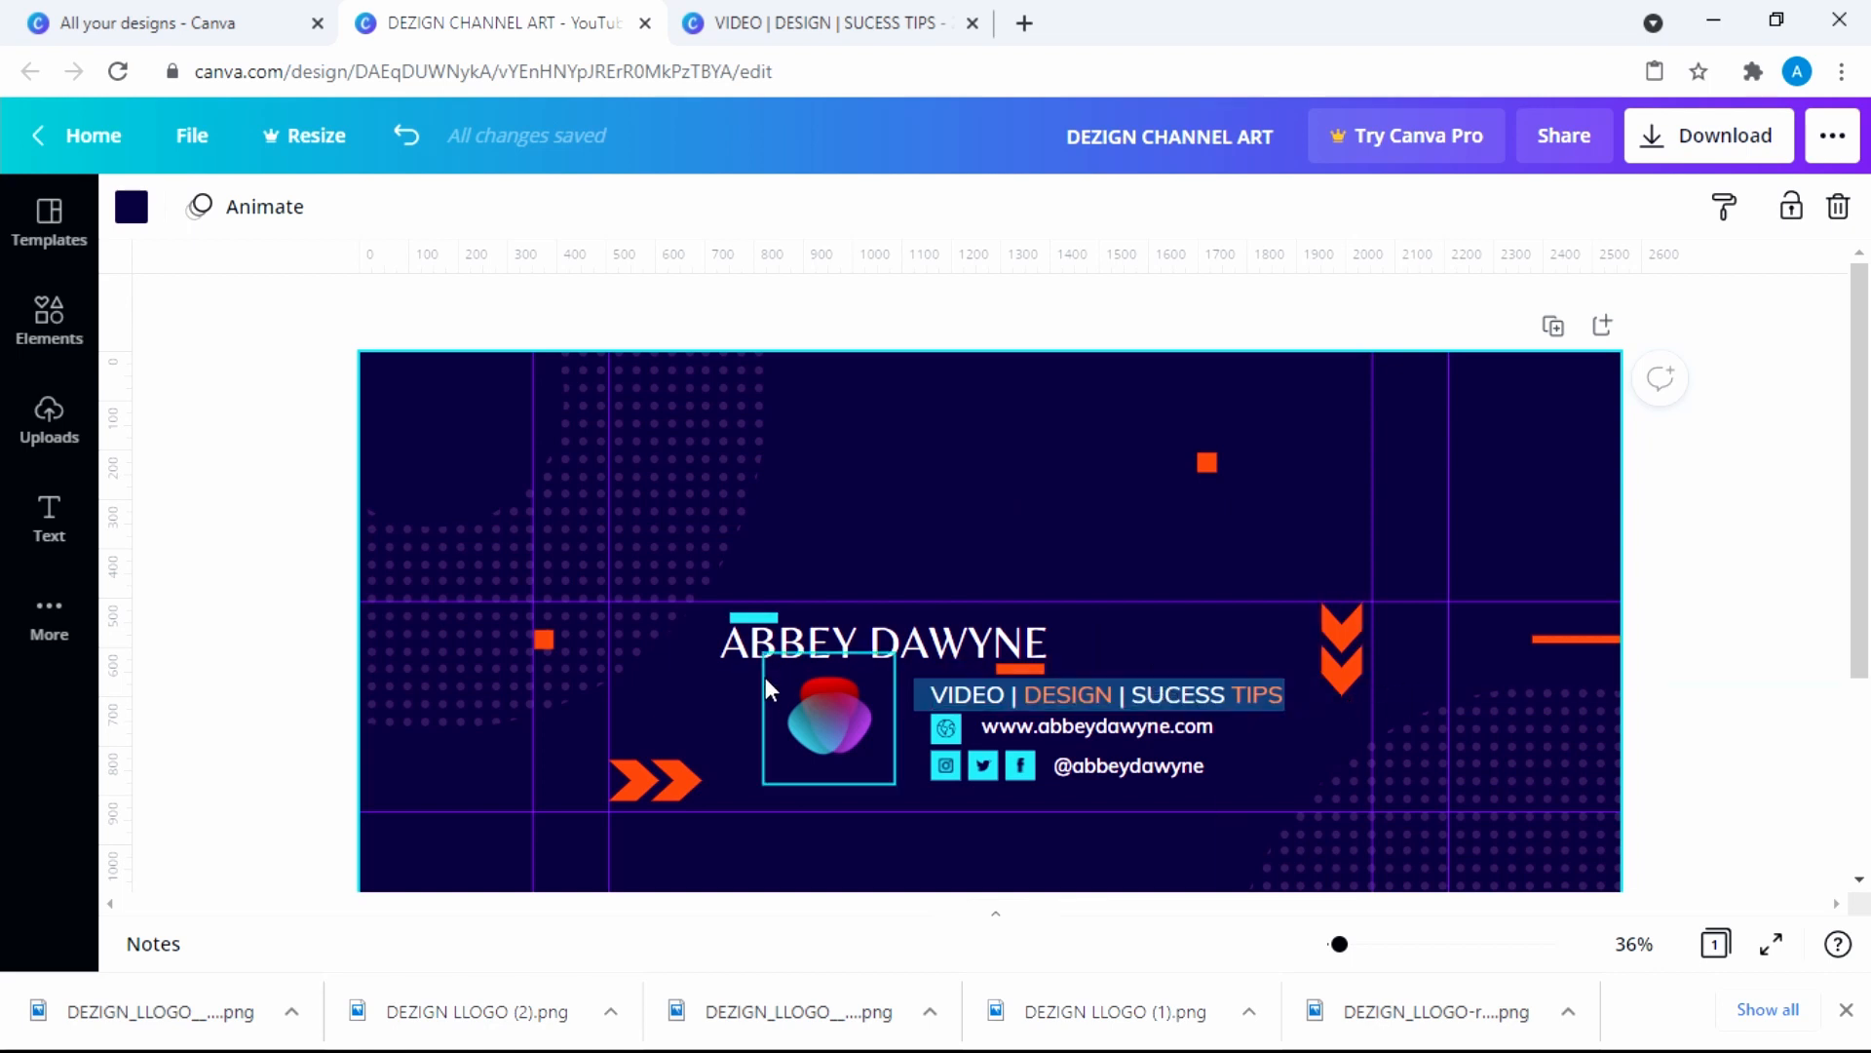
pyautogui.click(692, 770)
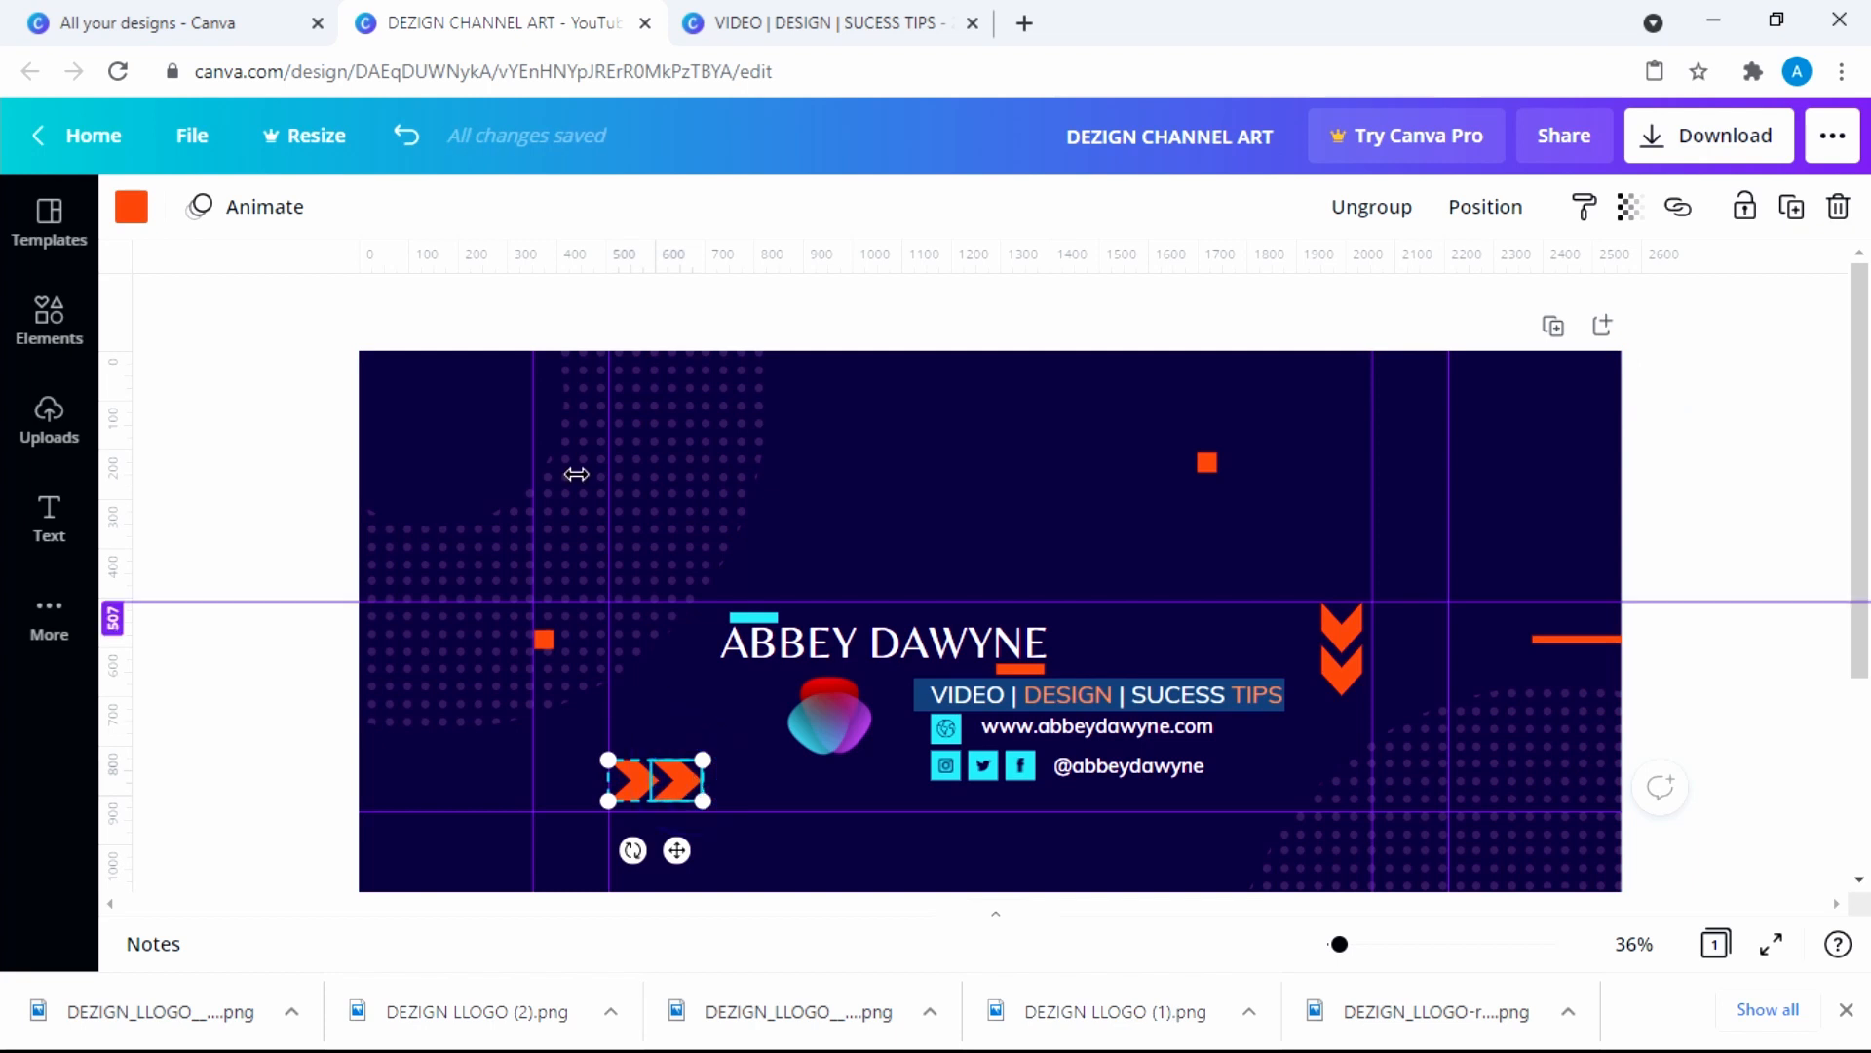
pyautogui.click(137, 207)
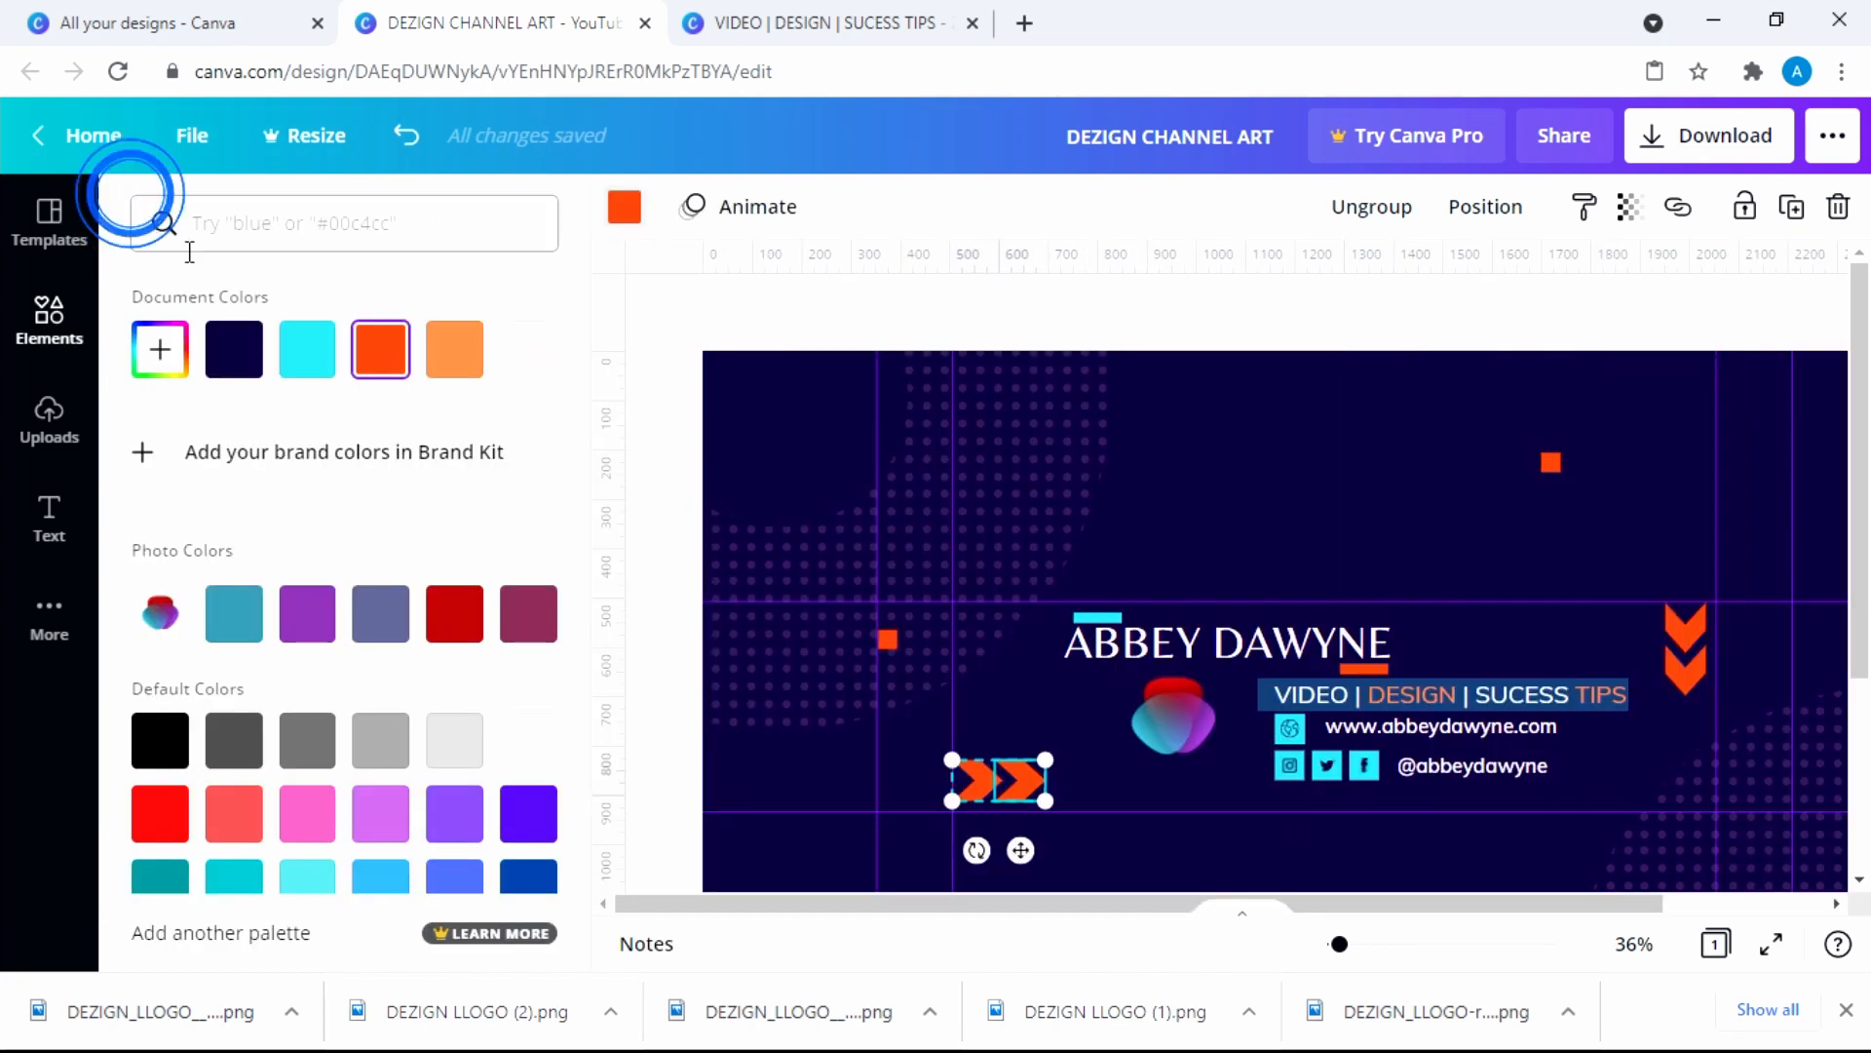
pyautogui.click(297, 369)
pyautogui.click(1307, 422)
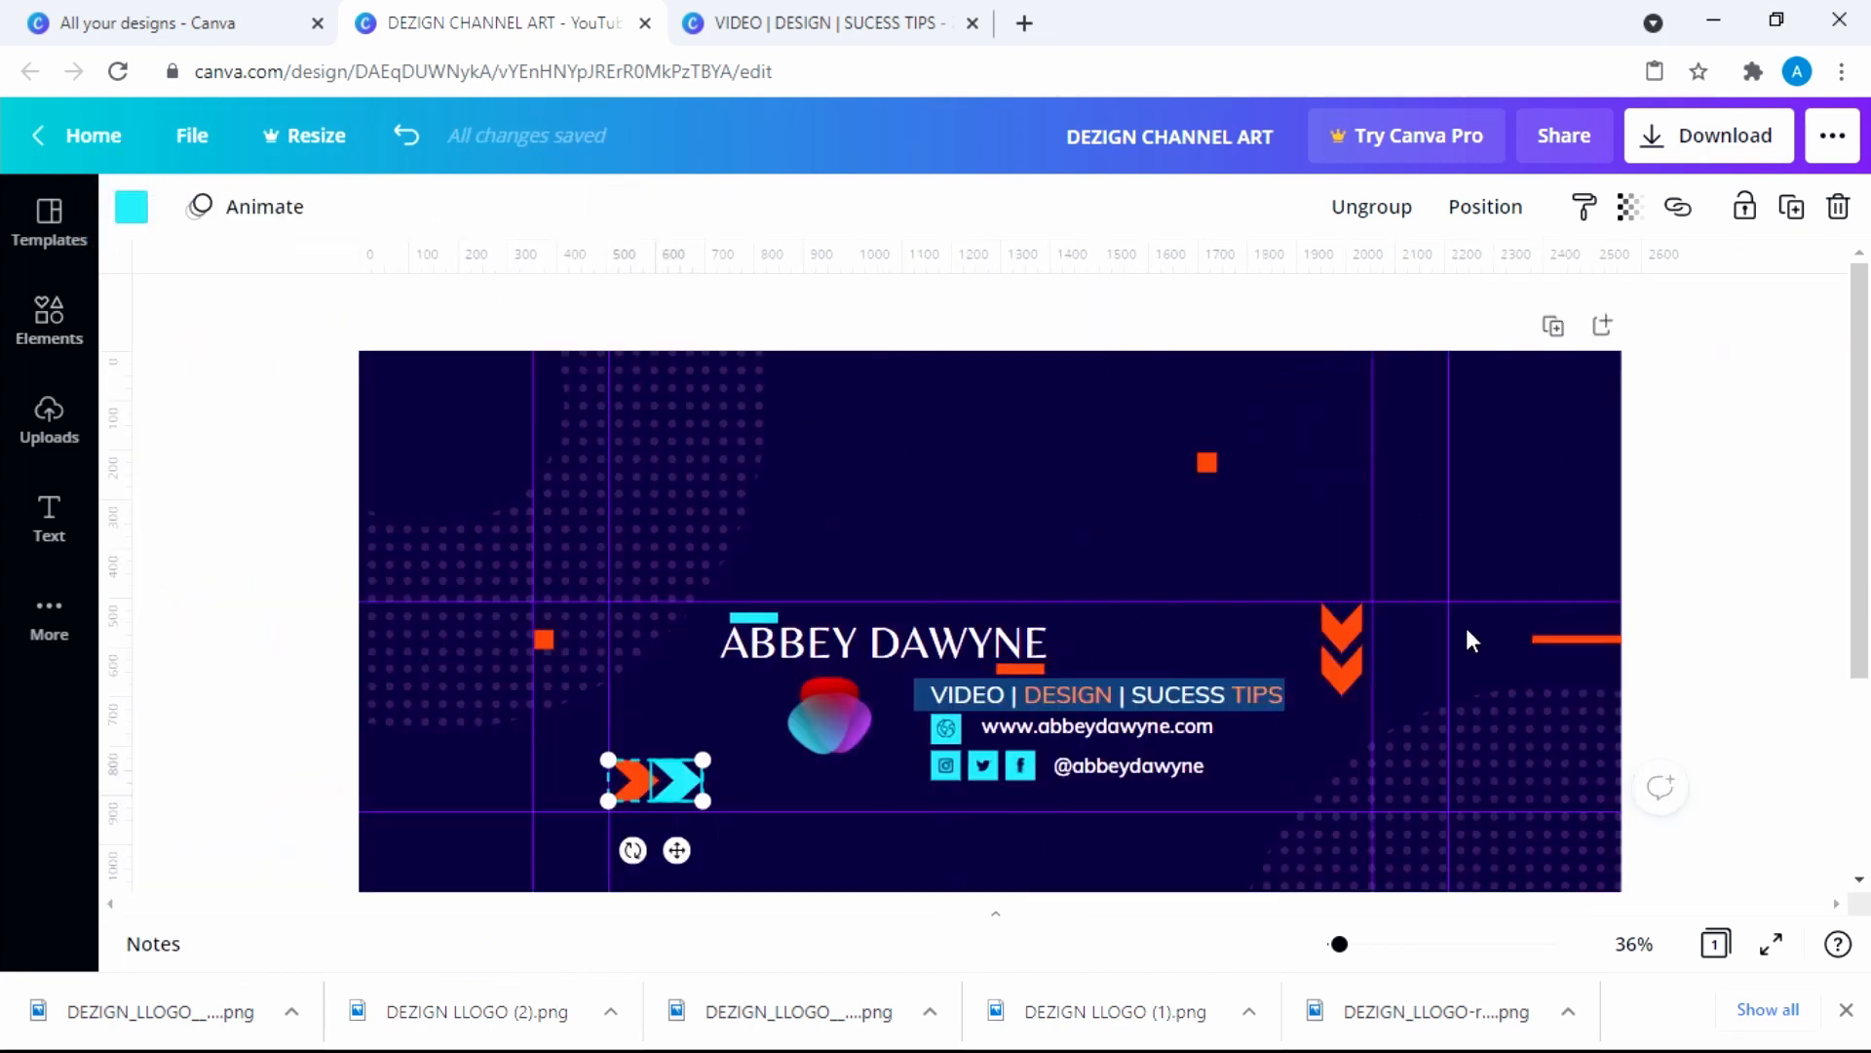
# Recolour the upper arrow of the downward-pointing chevron pair with the document's cyan
pyautogui.click(1345, 651)
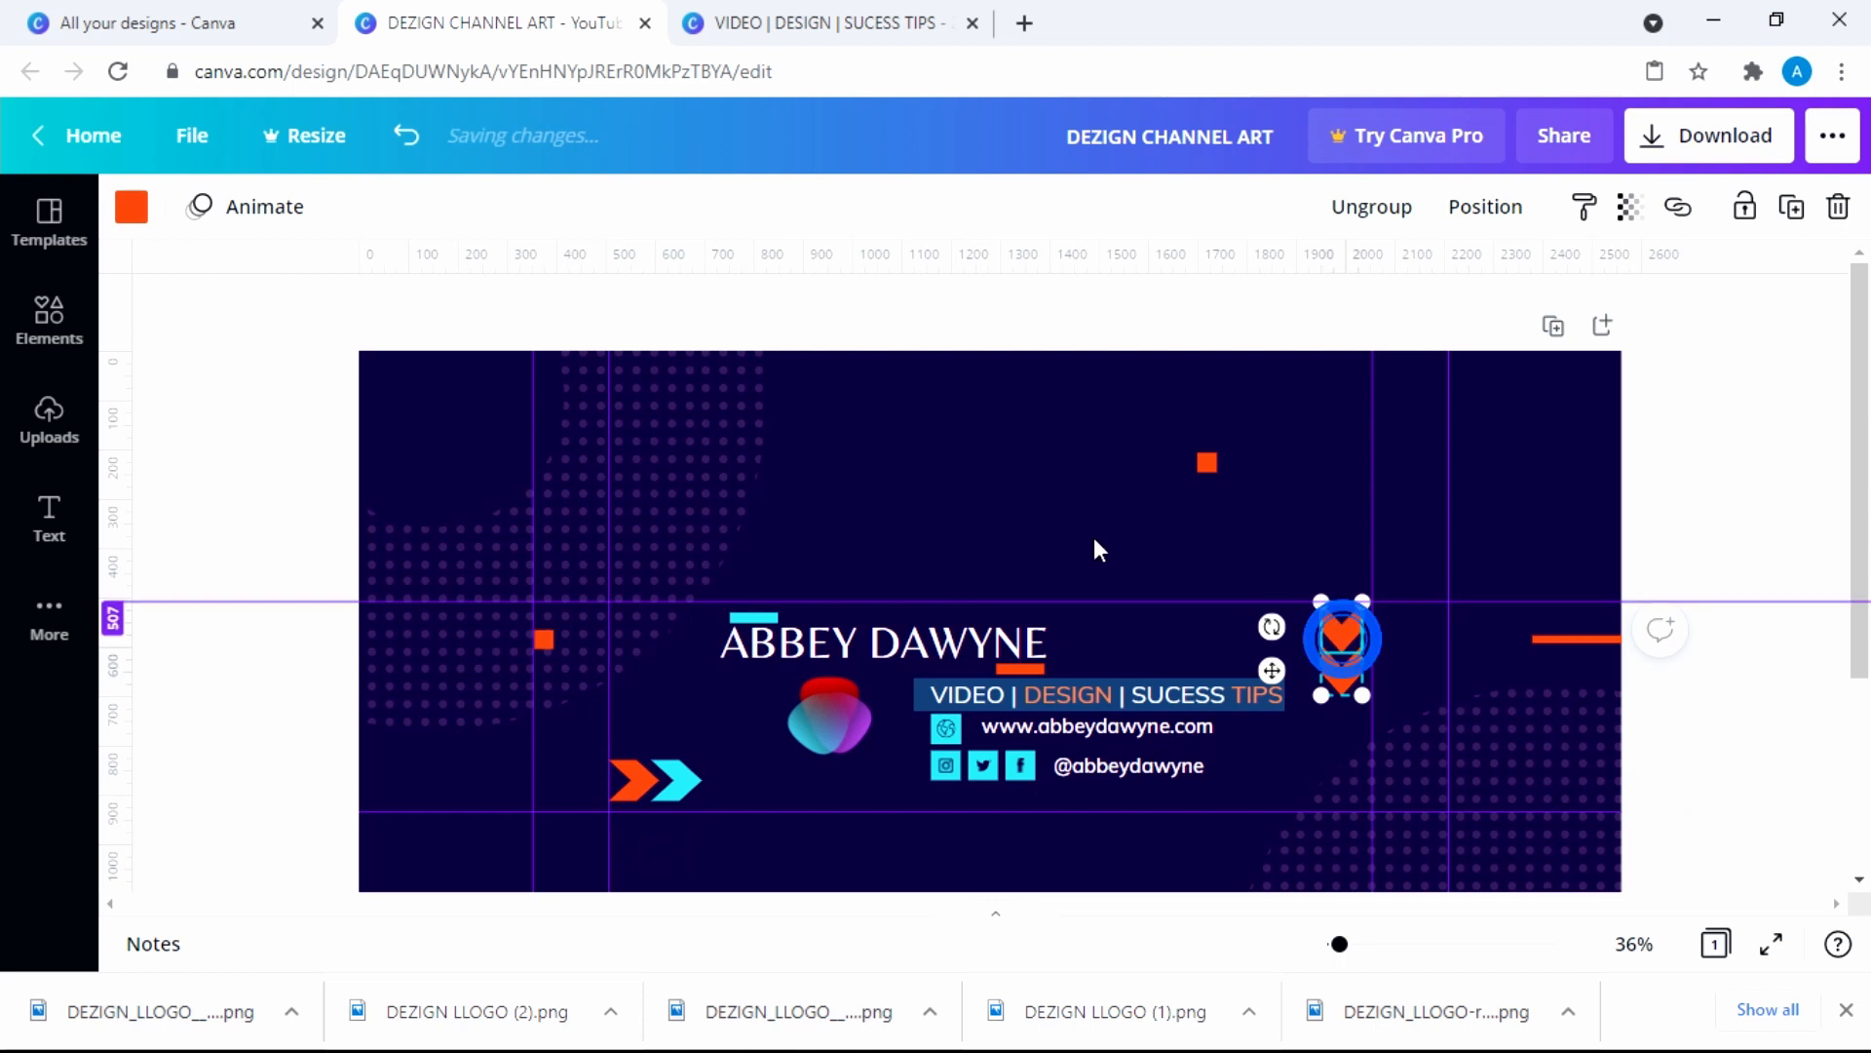
pyautogui.click(134, 208)
pyautogui.click(304, 351)
pyautogui.click(1494, 522)
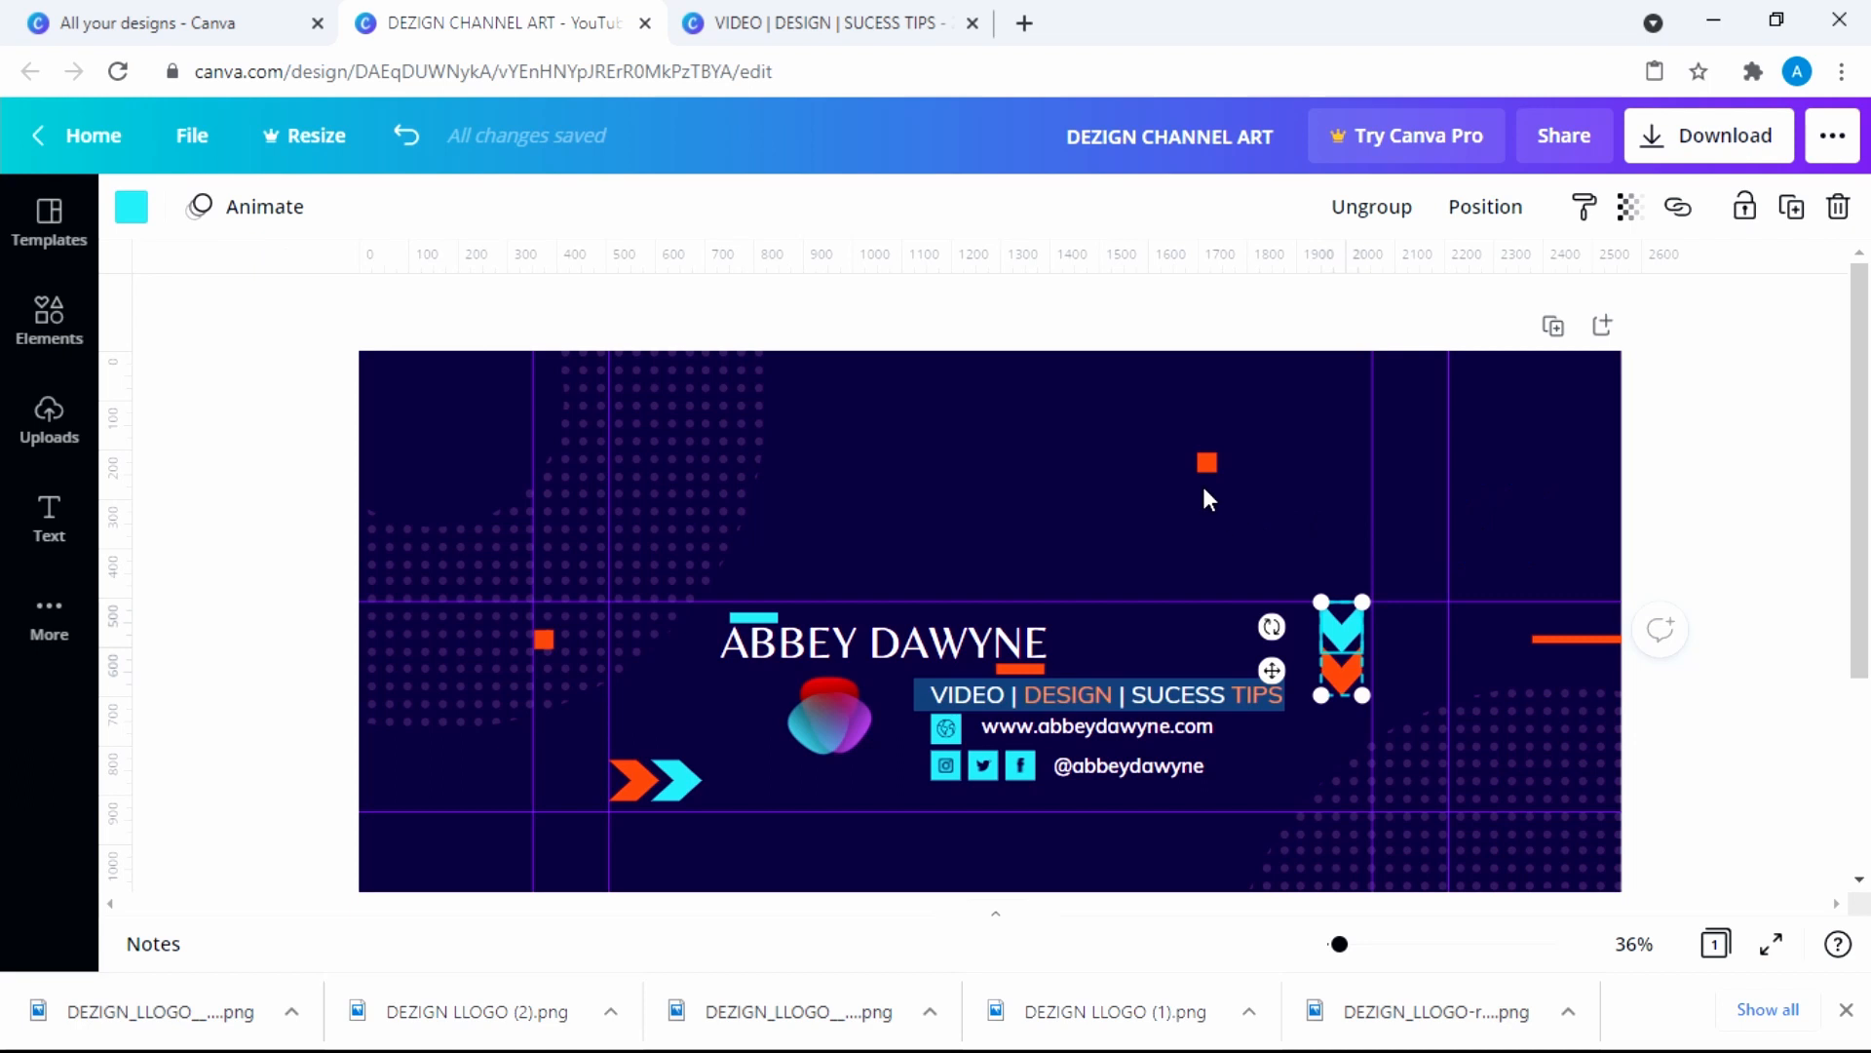
pyautogui.click(1179, 456)
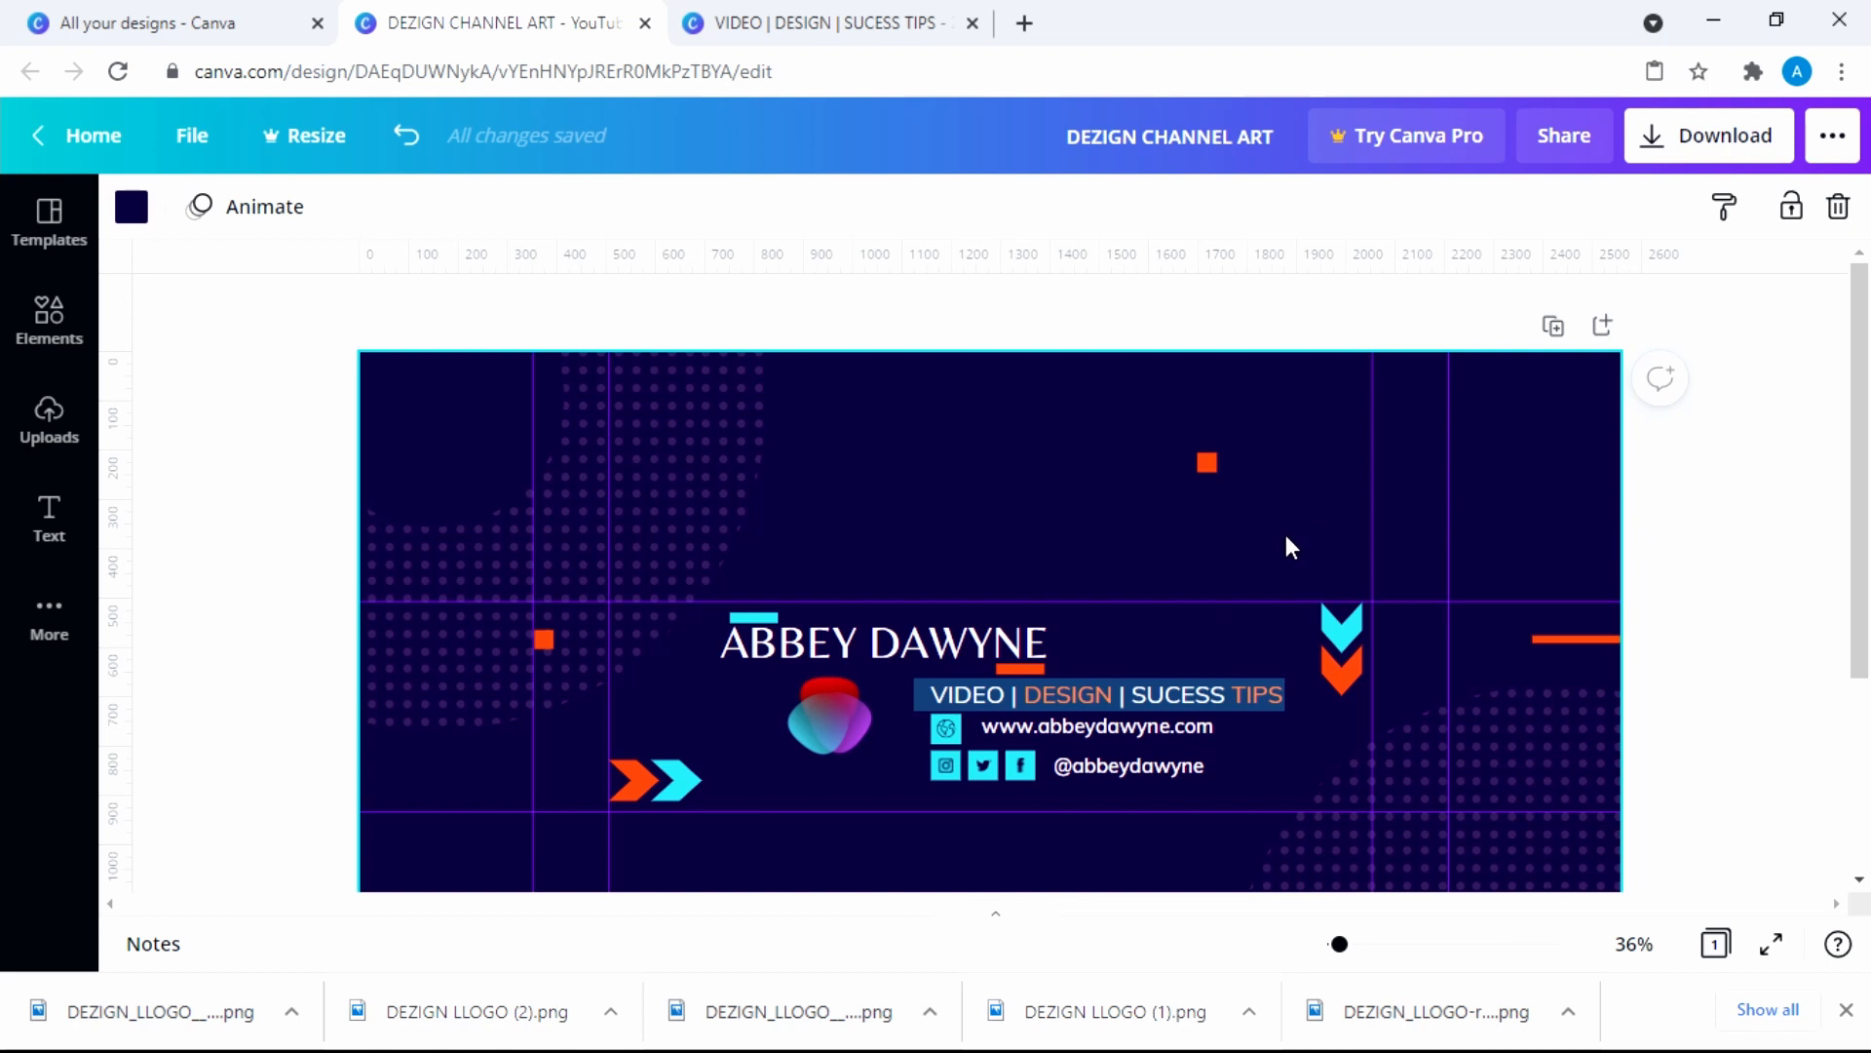
pyautogui.click(1219, 470)
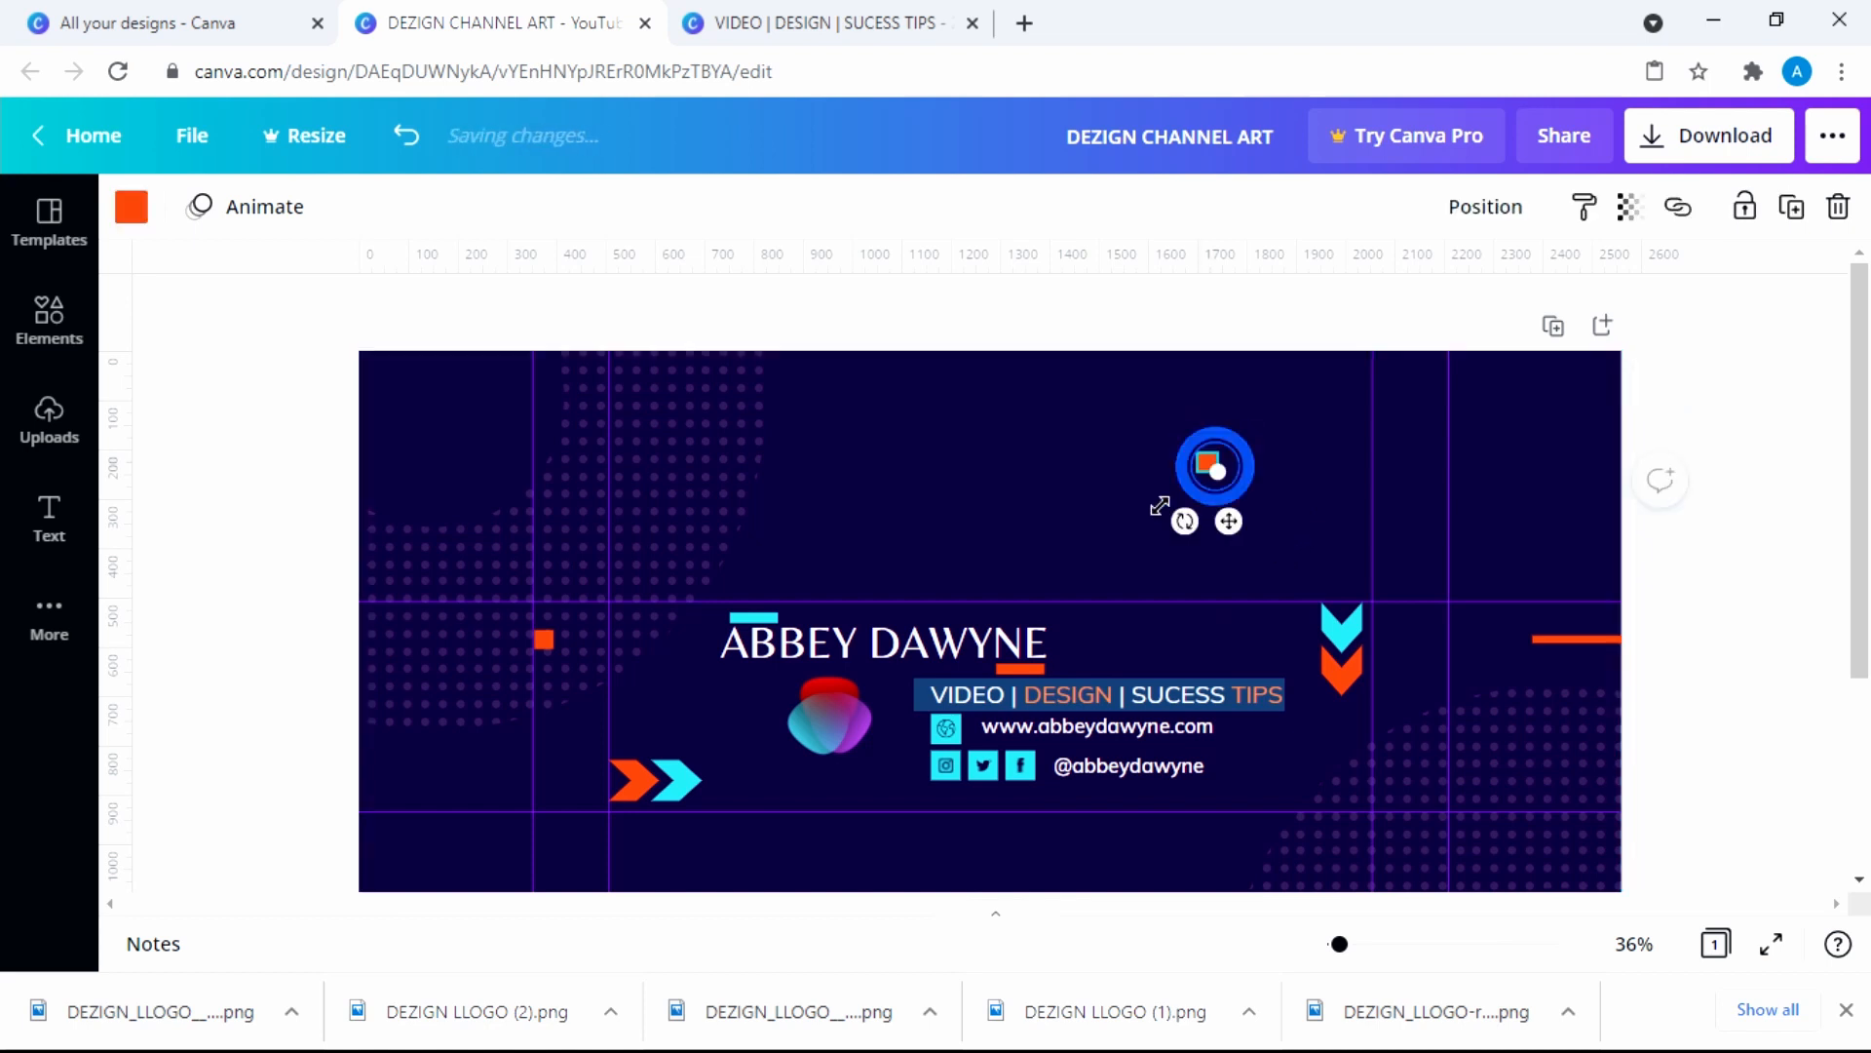
# Move the two dotted rings further into the banner so more of their pattern sits behind the central content
pyautogui.moveTo(744, 690); pyautogui.dragTo(788, 572)
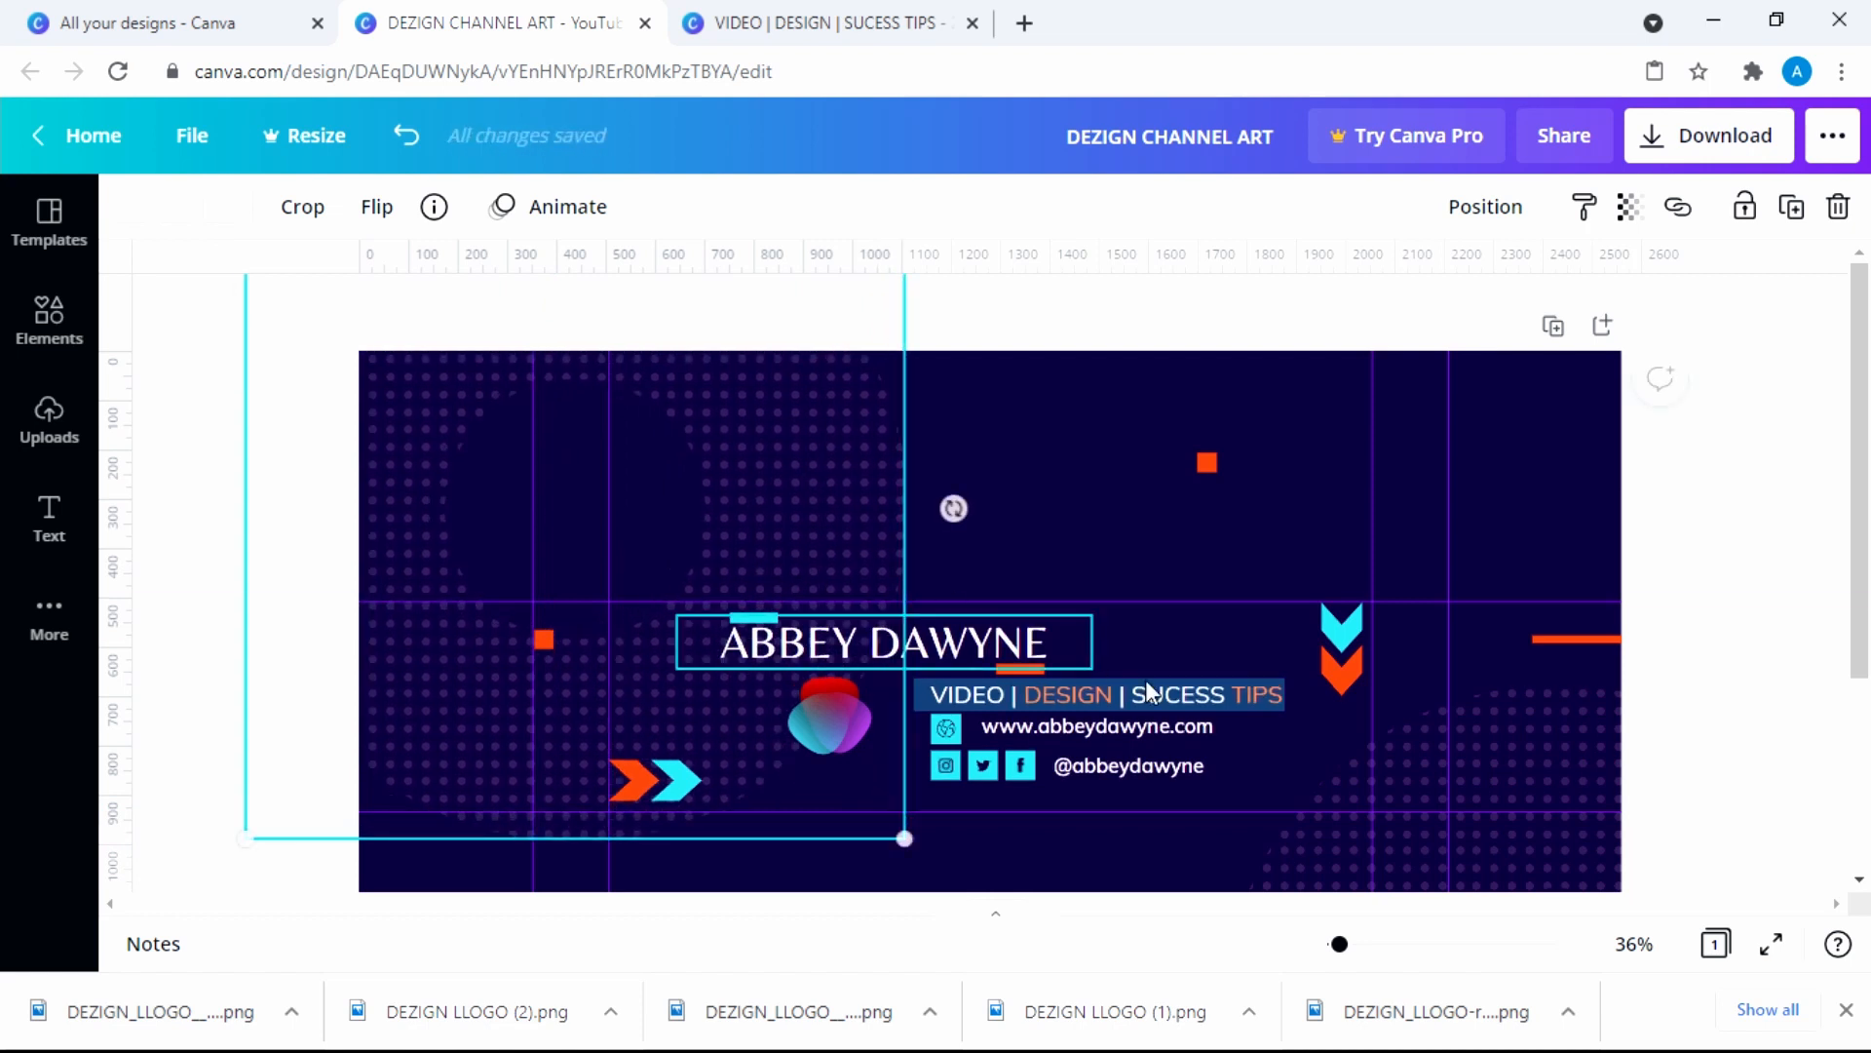
pyautogui.moveTo(1514, 777); pyautogui.dragTo(1381, 623)
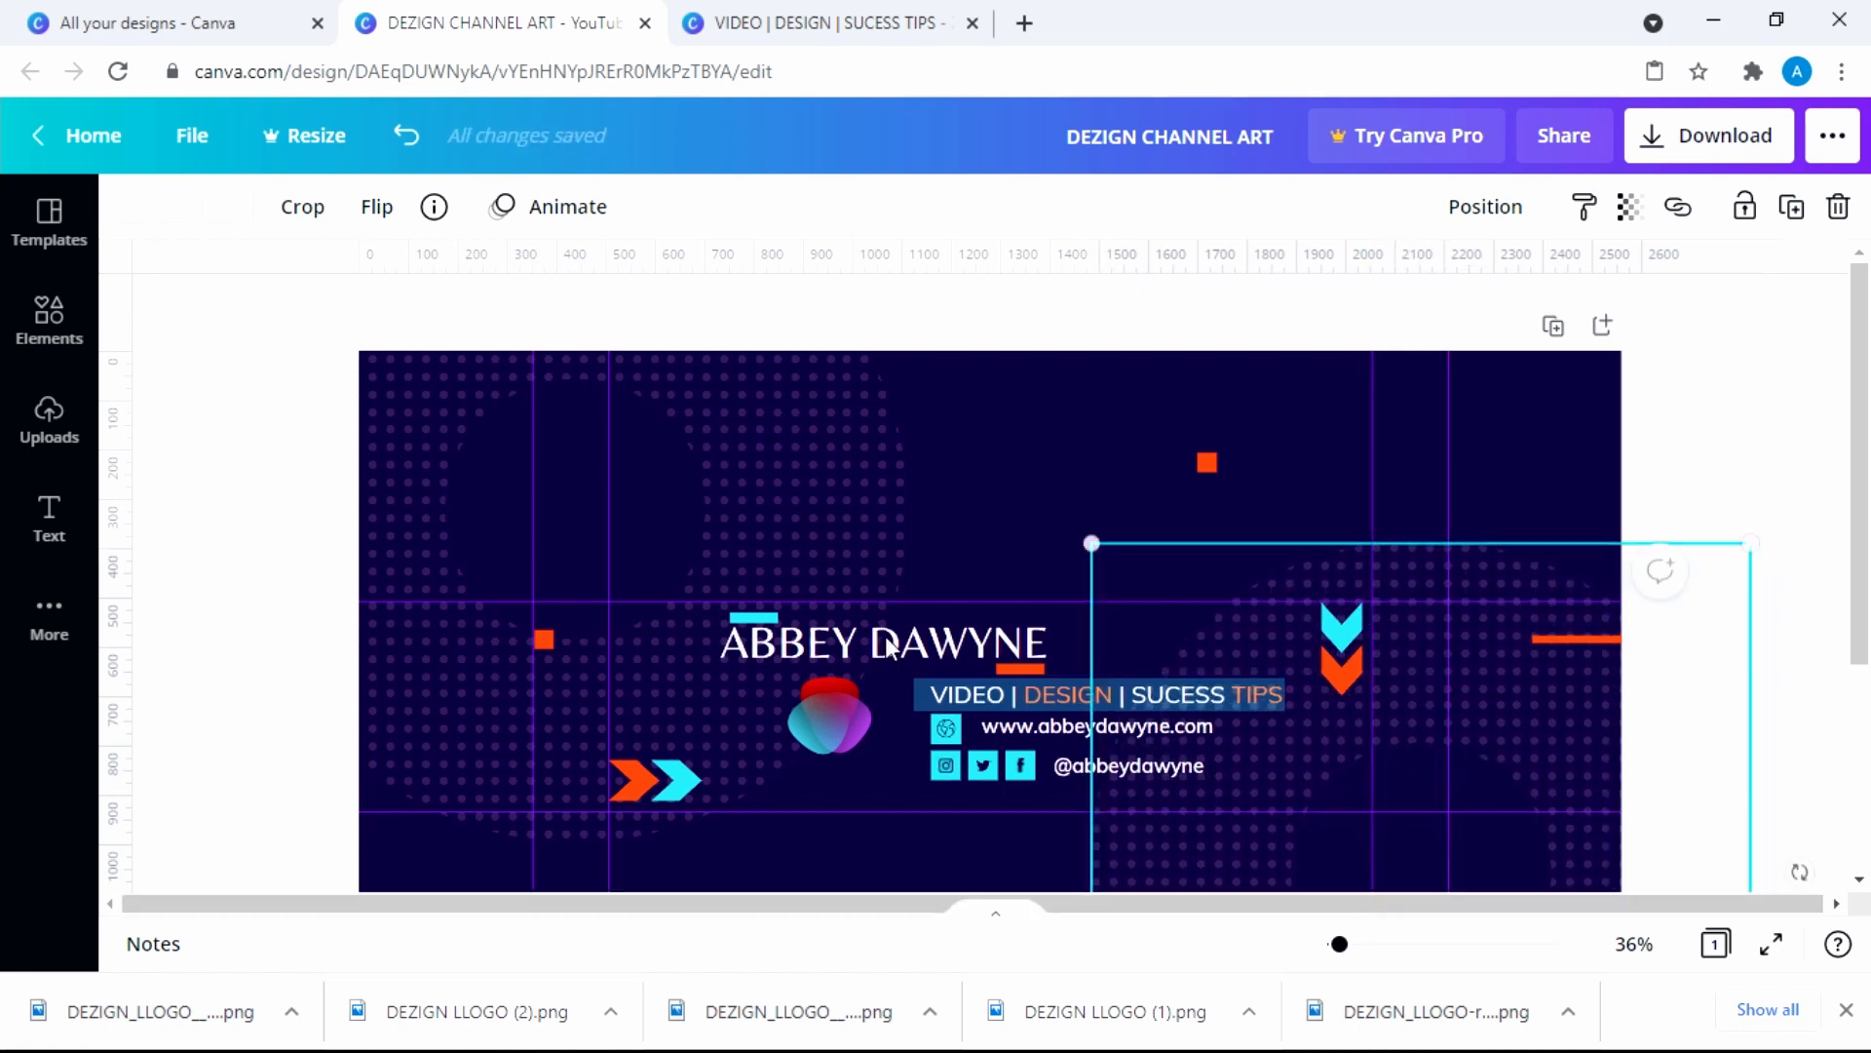
pyautogui.click(994, 393)
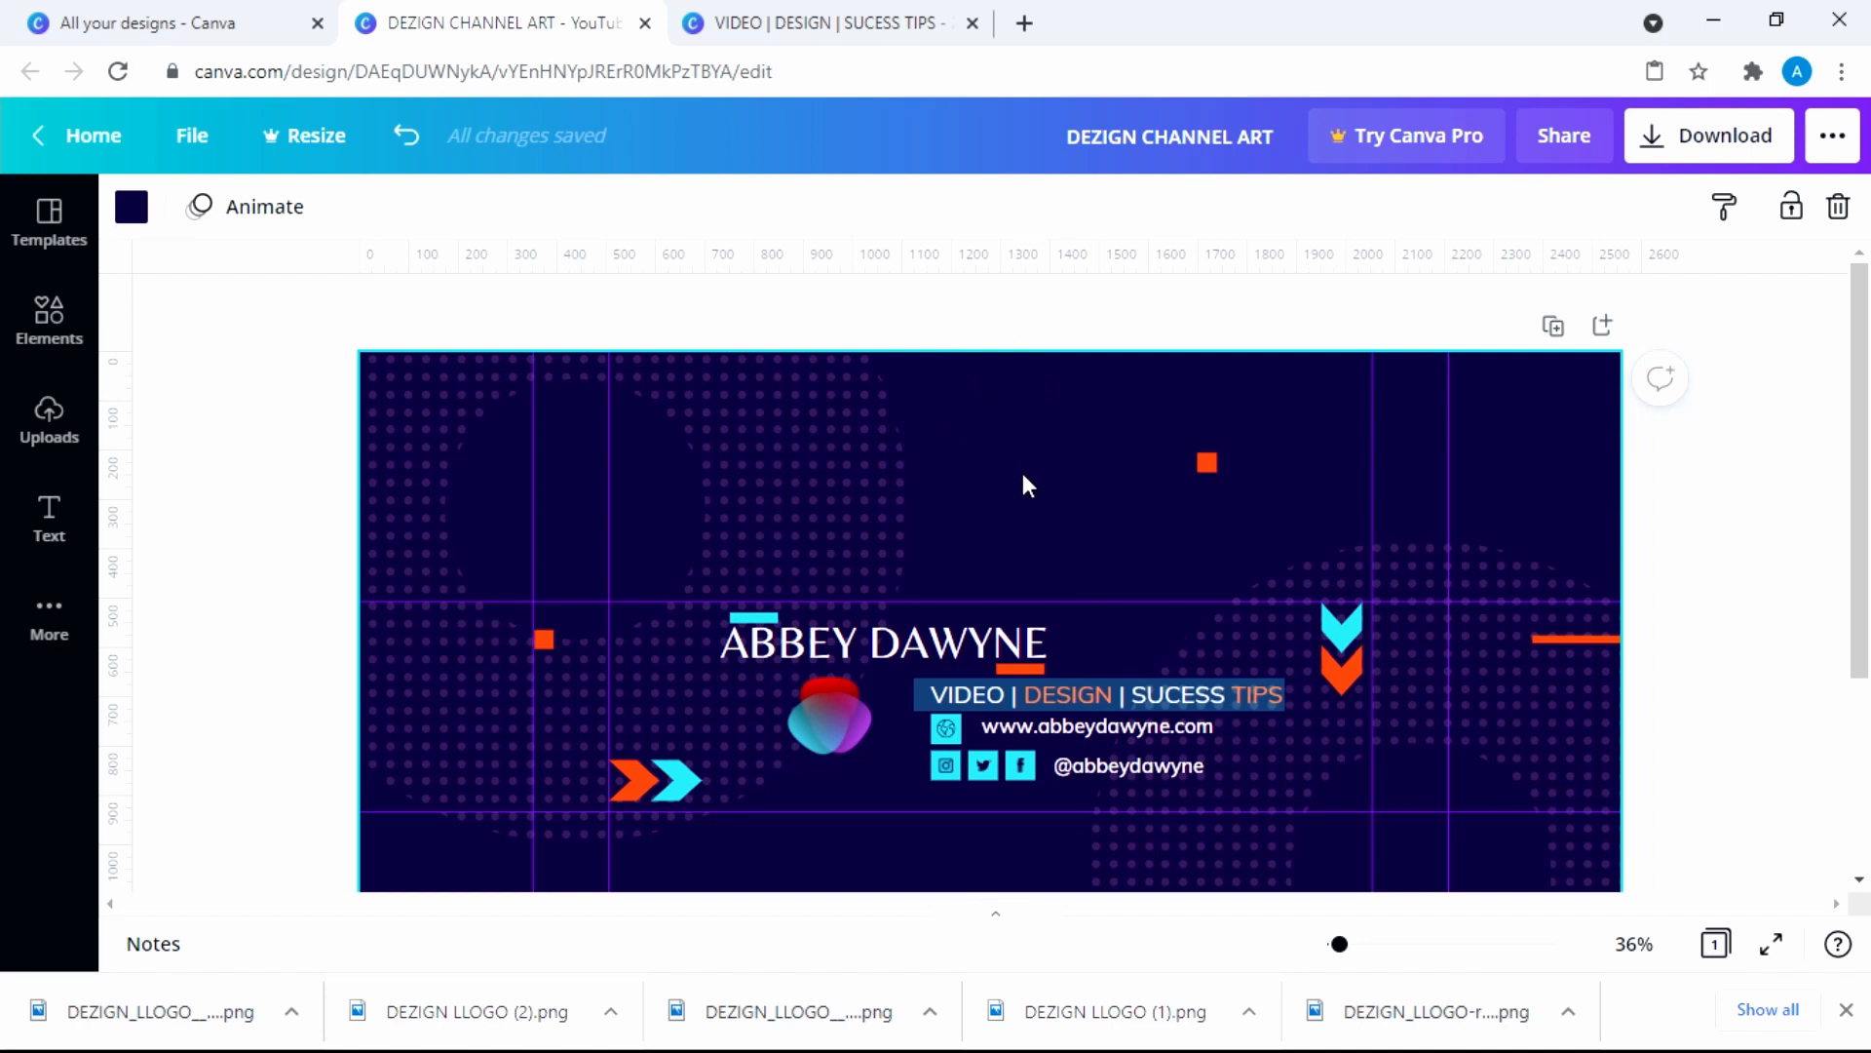
# Download the channel art design as a JPG
pyautogui.scroll(-3, 1013, 518)
pyautogui.click(1709, 135)
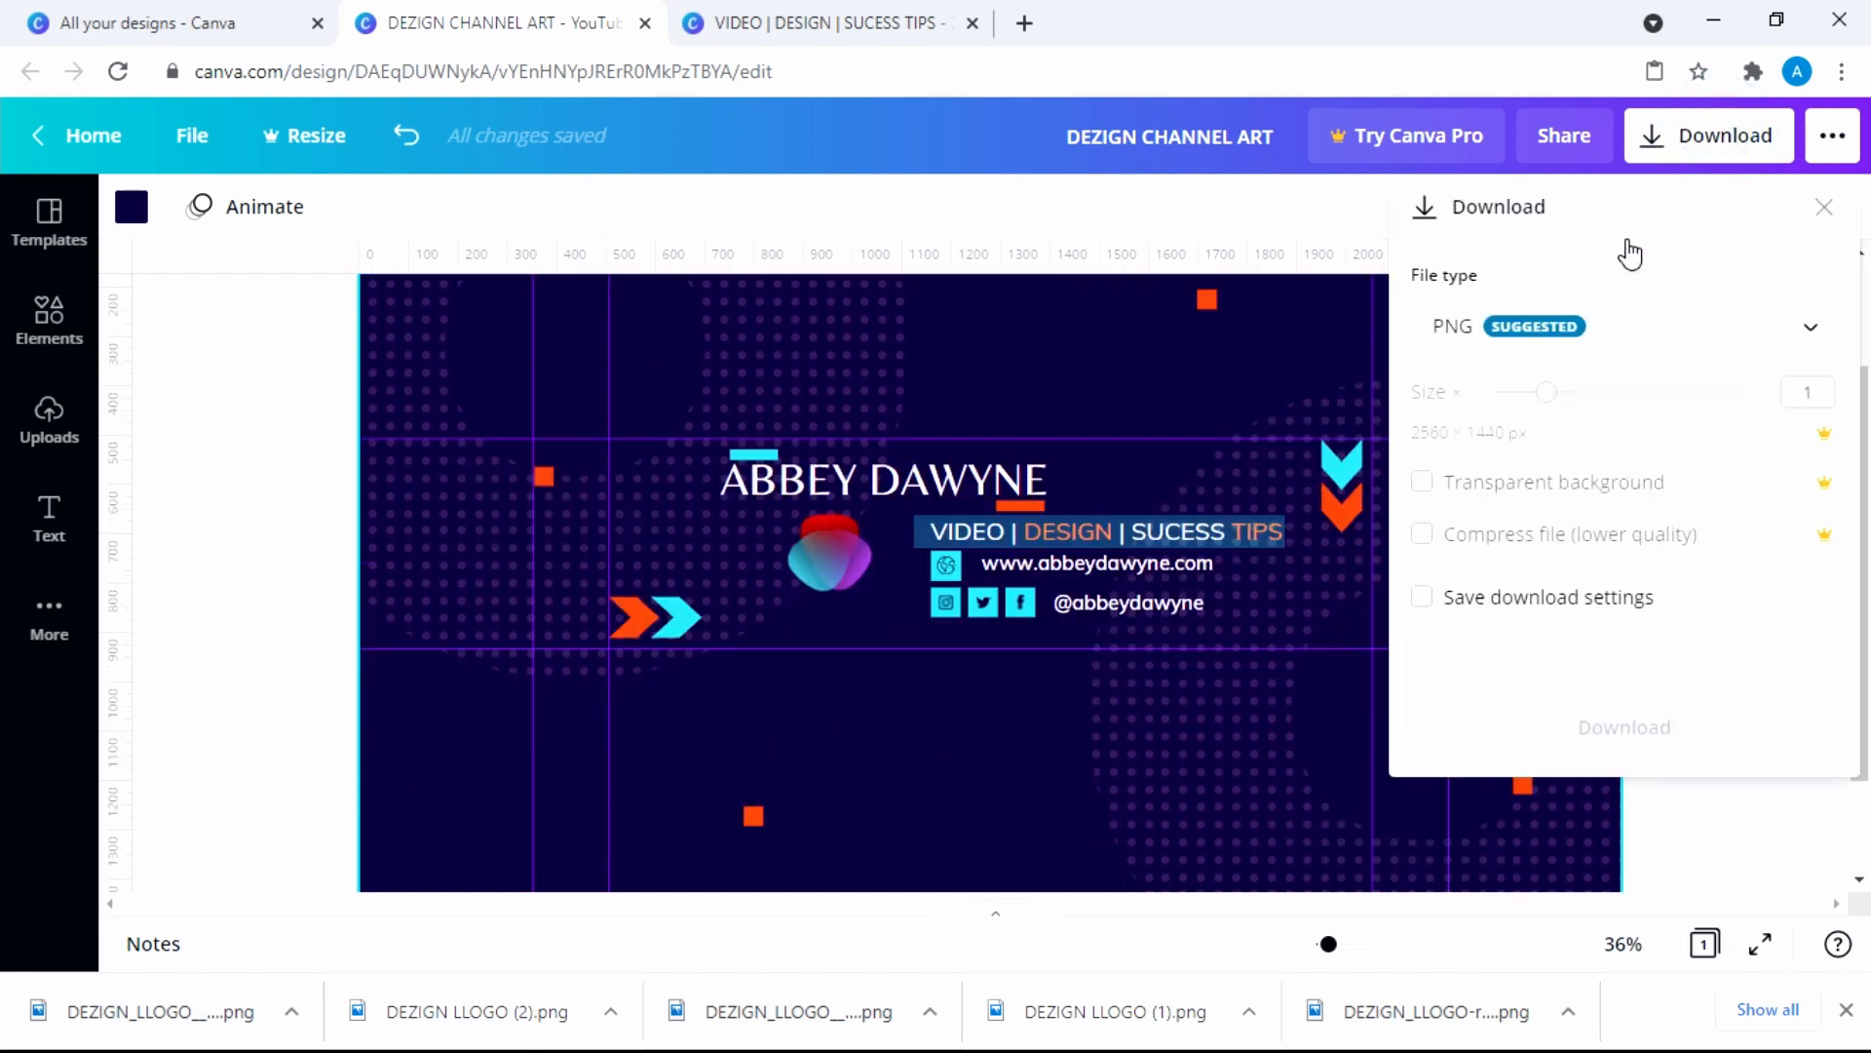
pyautogui.click(1603, 332)
pyautogui.click(1570, 414)
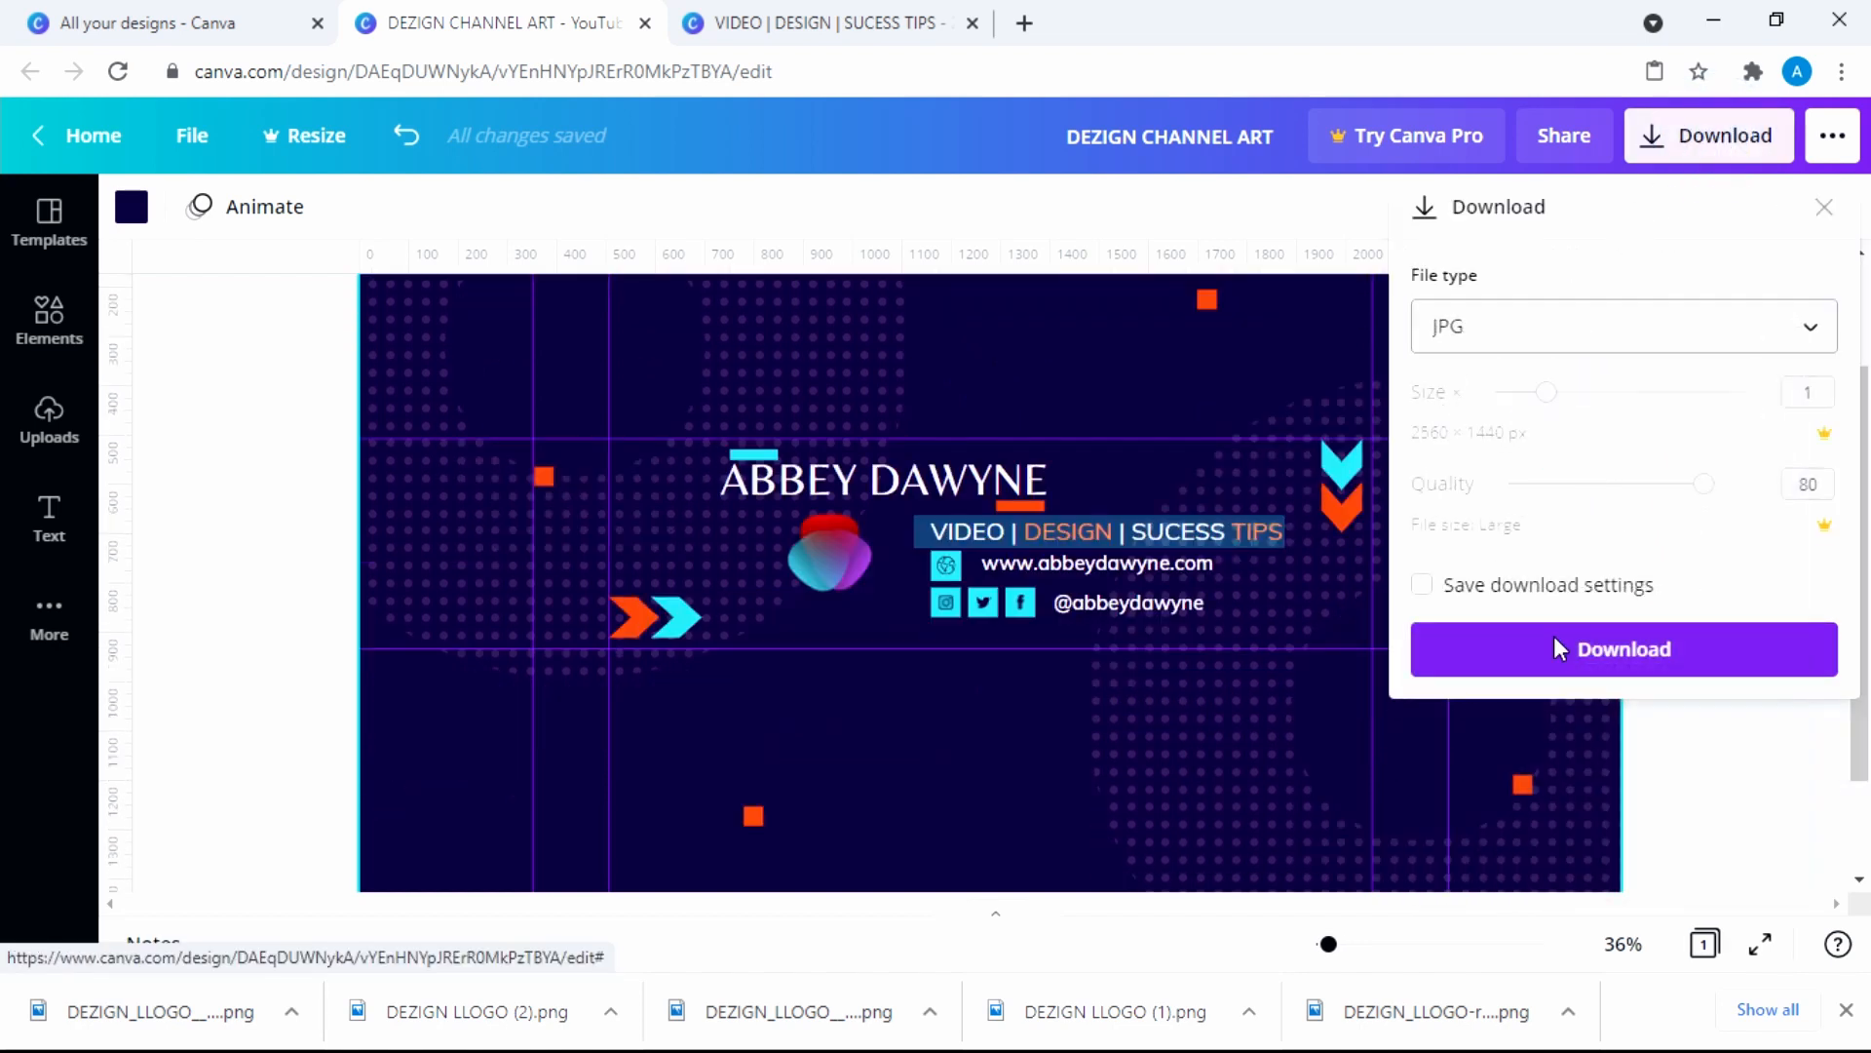
pyautogui.click(1601, 650)
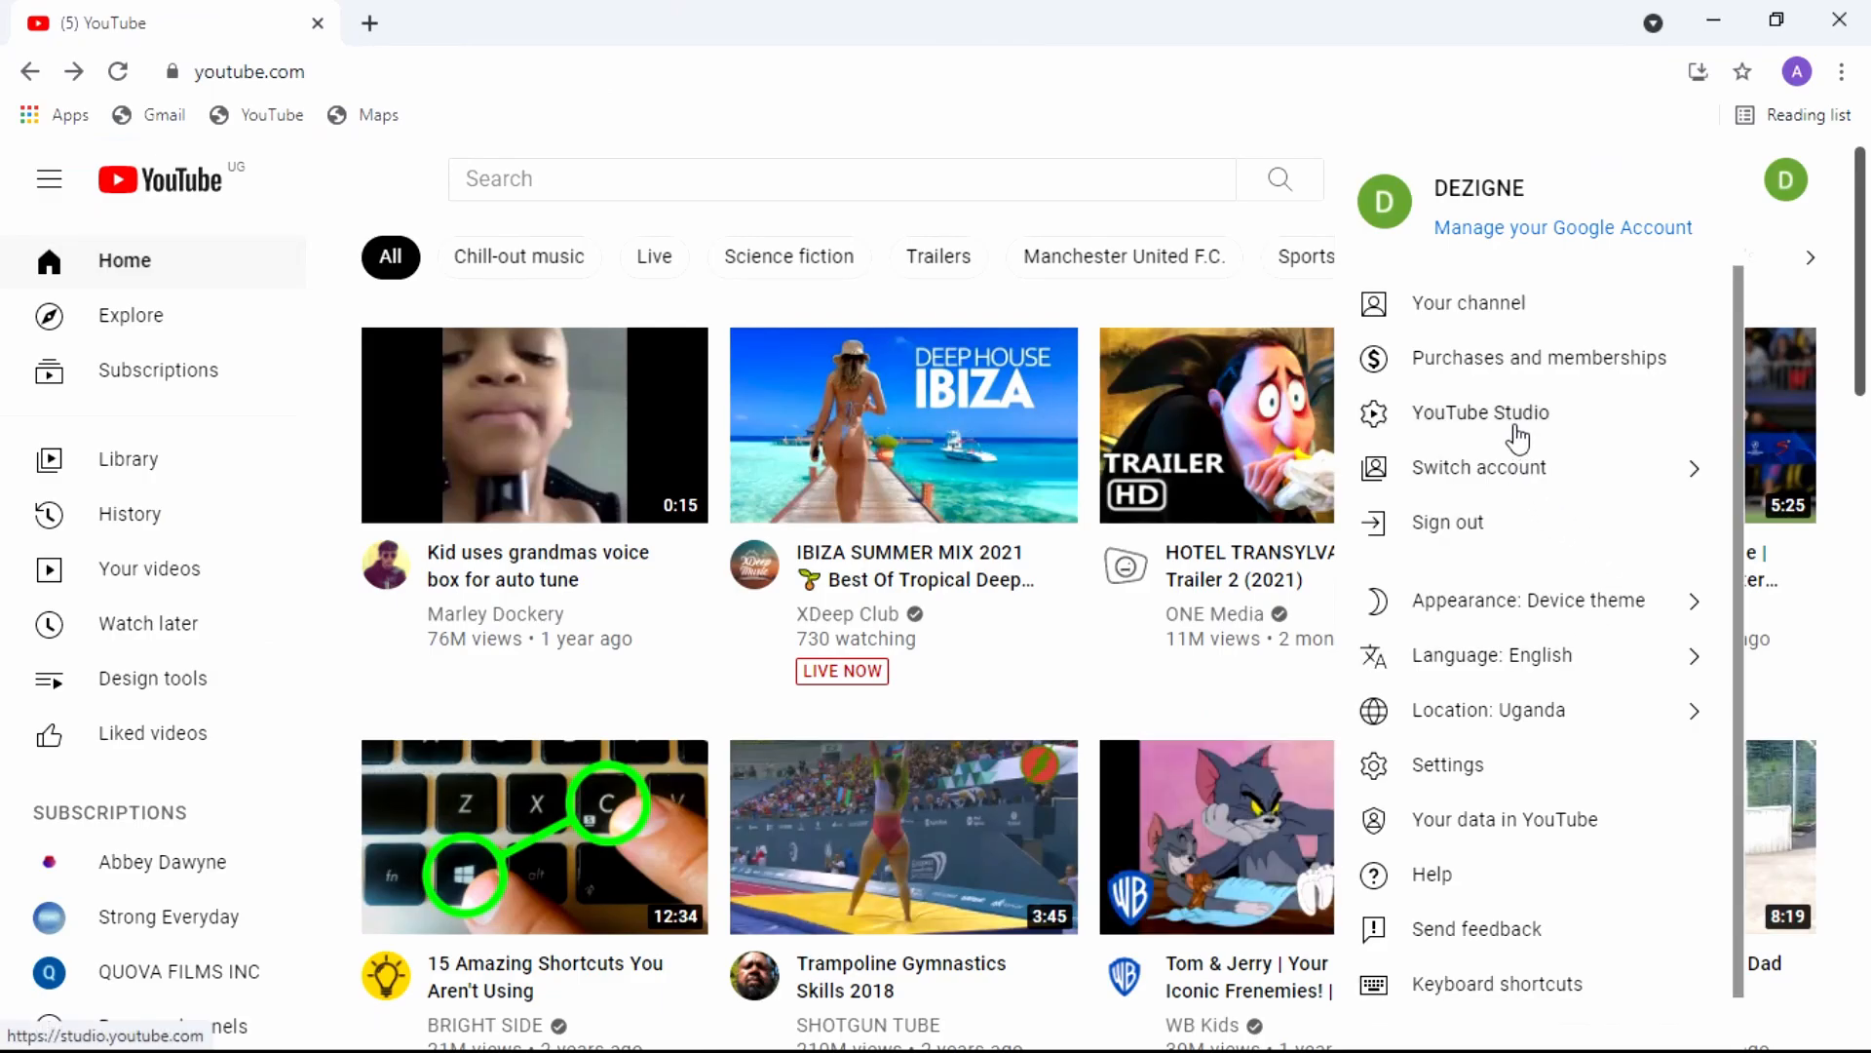
# Switch to YouTube and open the Branding settings of the channel customization in YouTube Studio
pyautogui.click(1774, 195)
pyautogui.click(1774, 195)
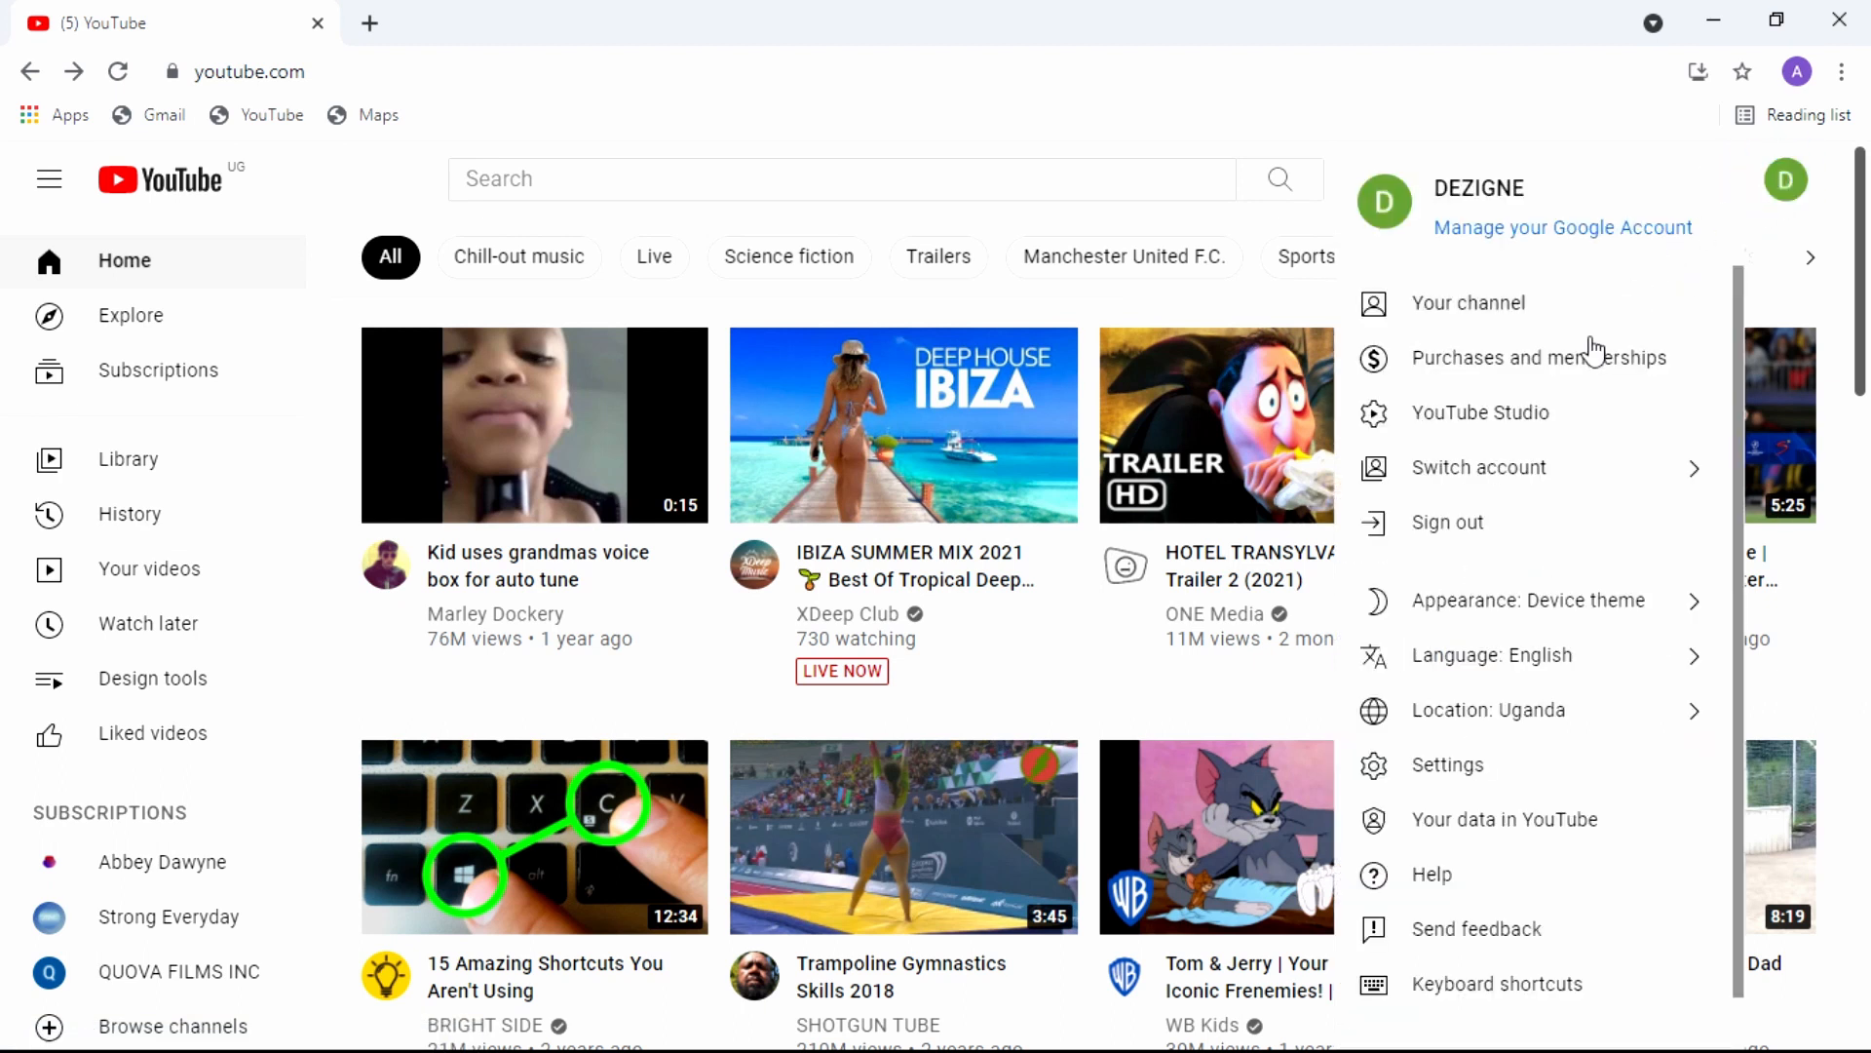
pyautogui.click(1551, 430)
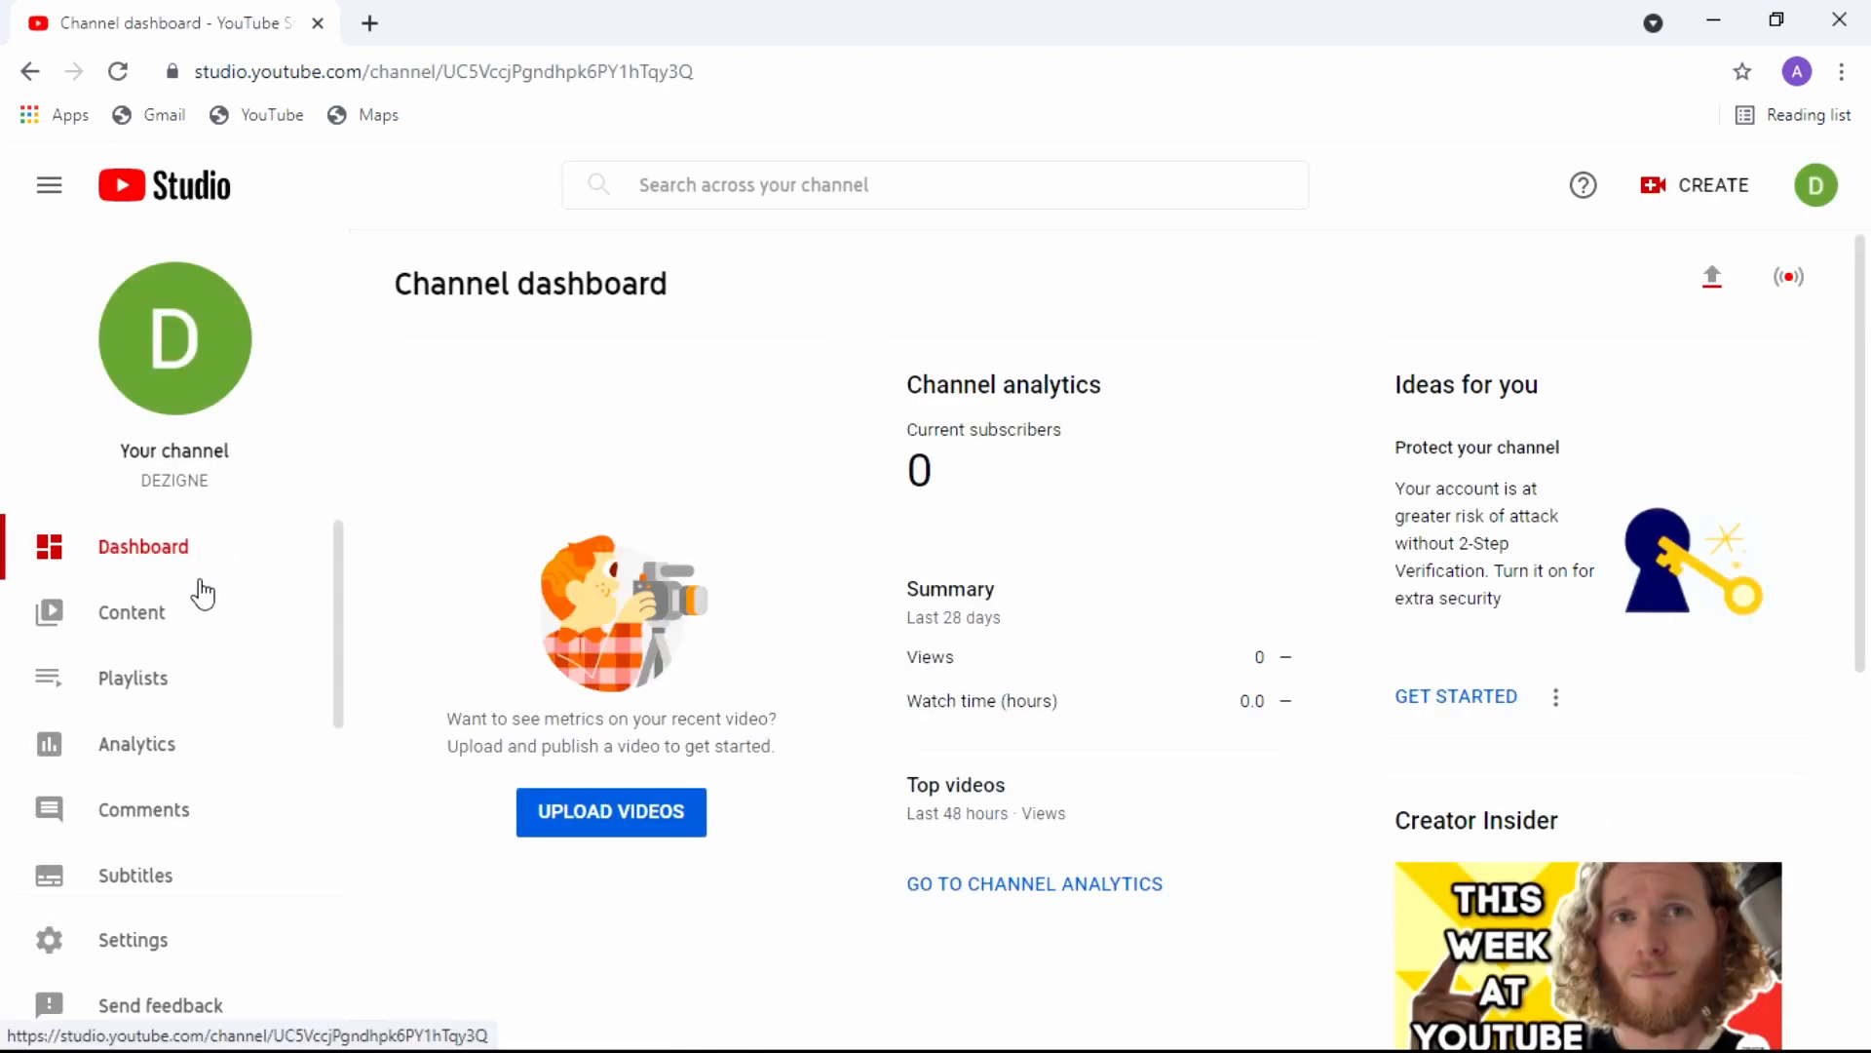
pyautogui.scroll(-3, 146, 858)
pyautogui.click(179, 808)
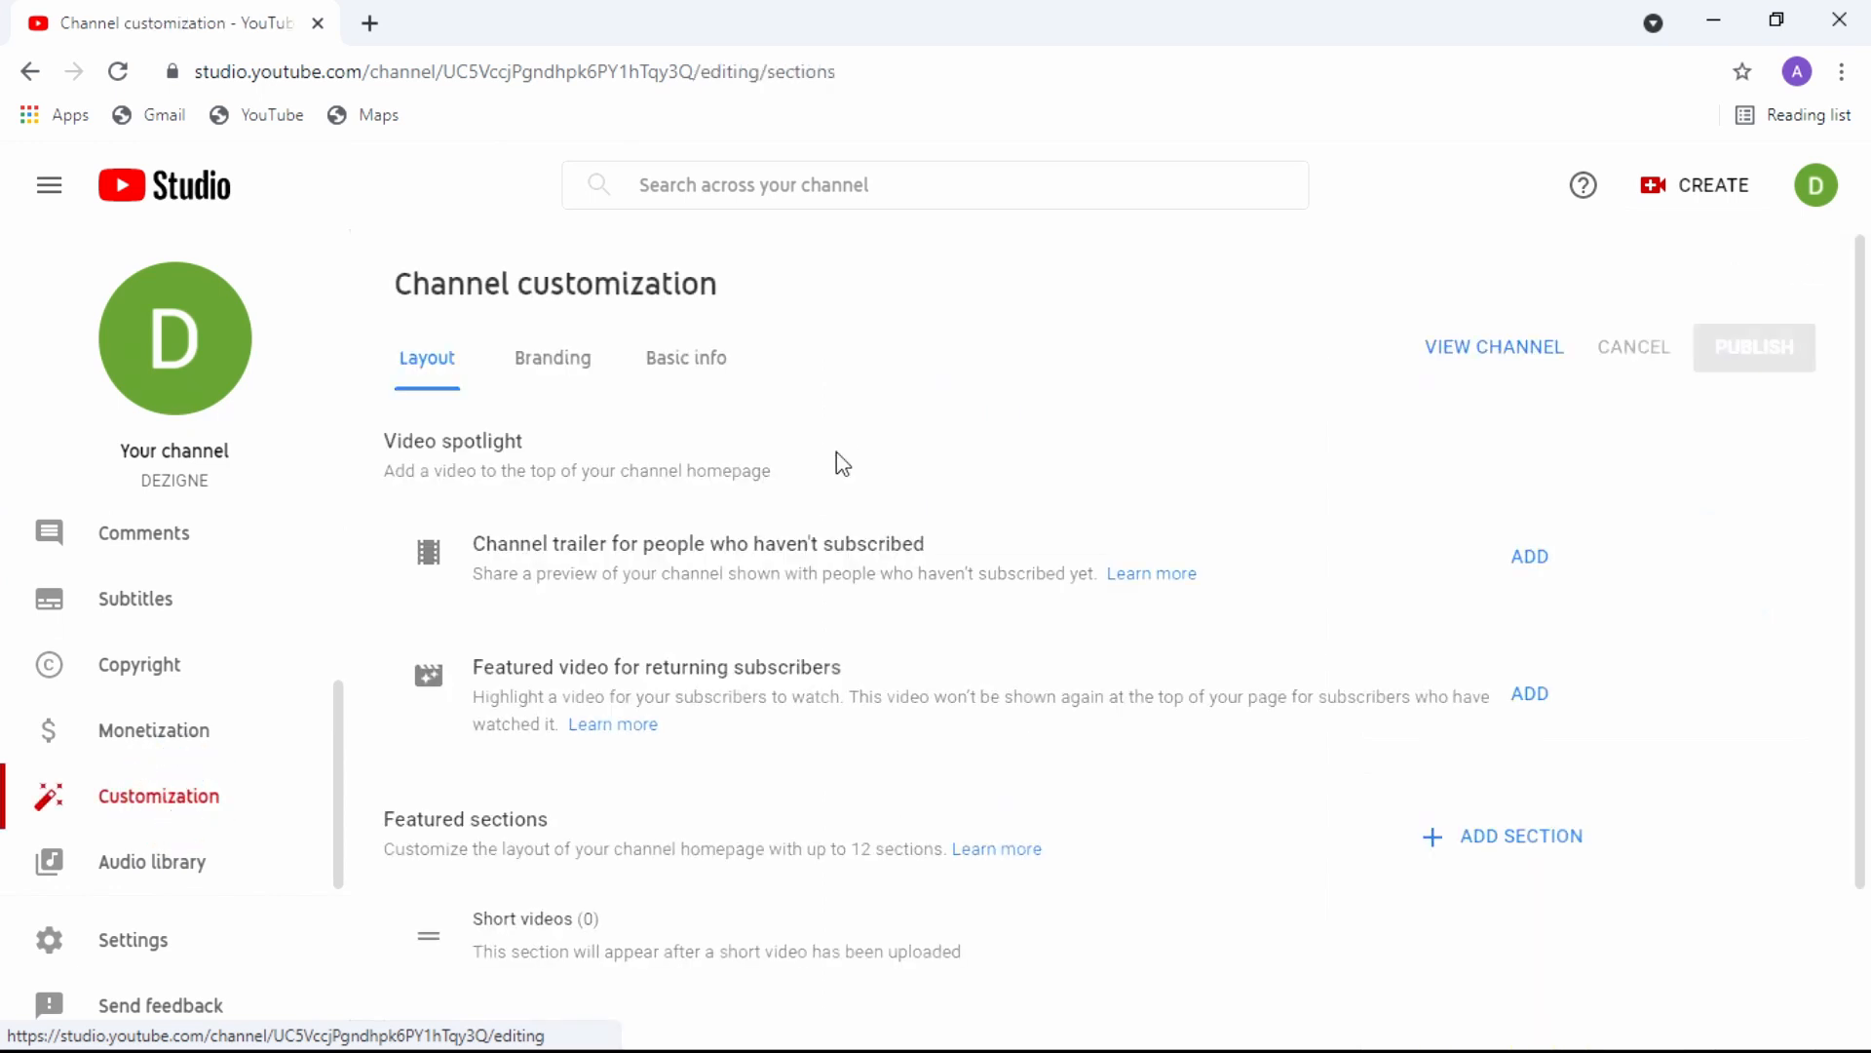
pyautogui.click(558, 384)
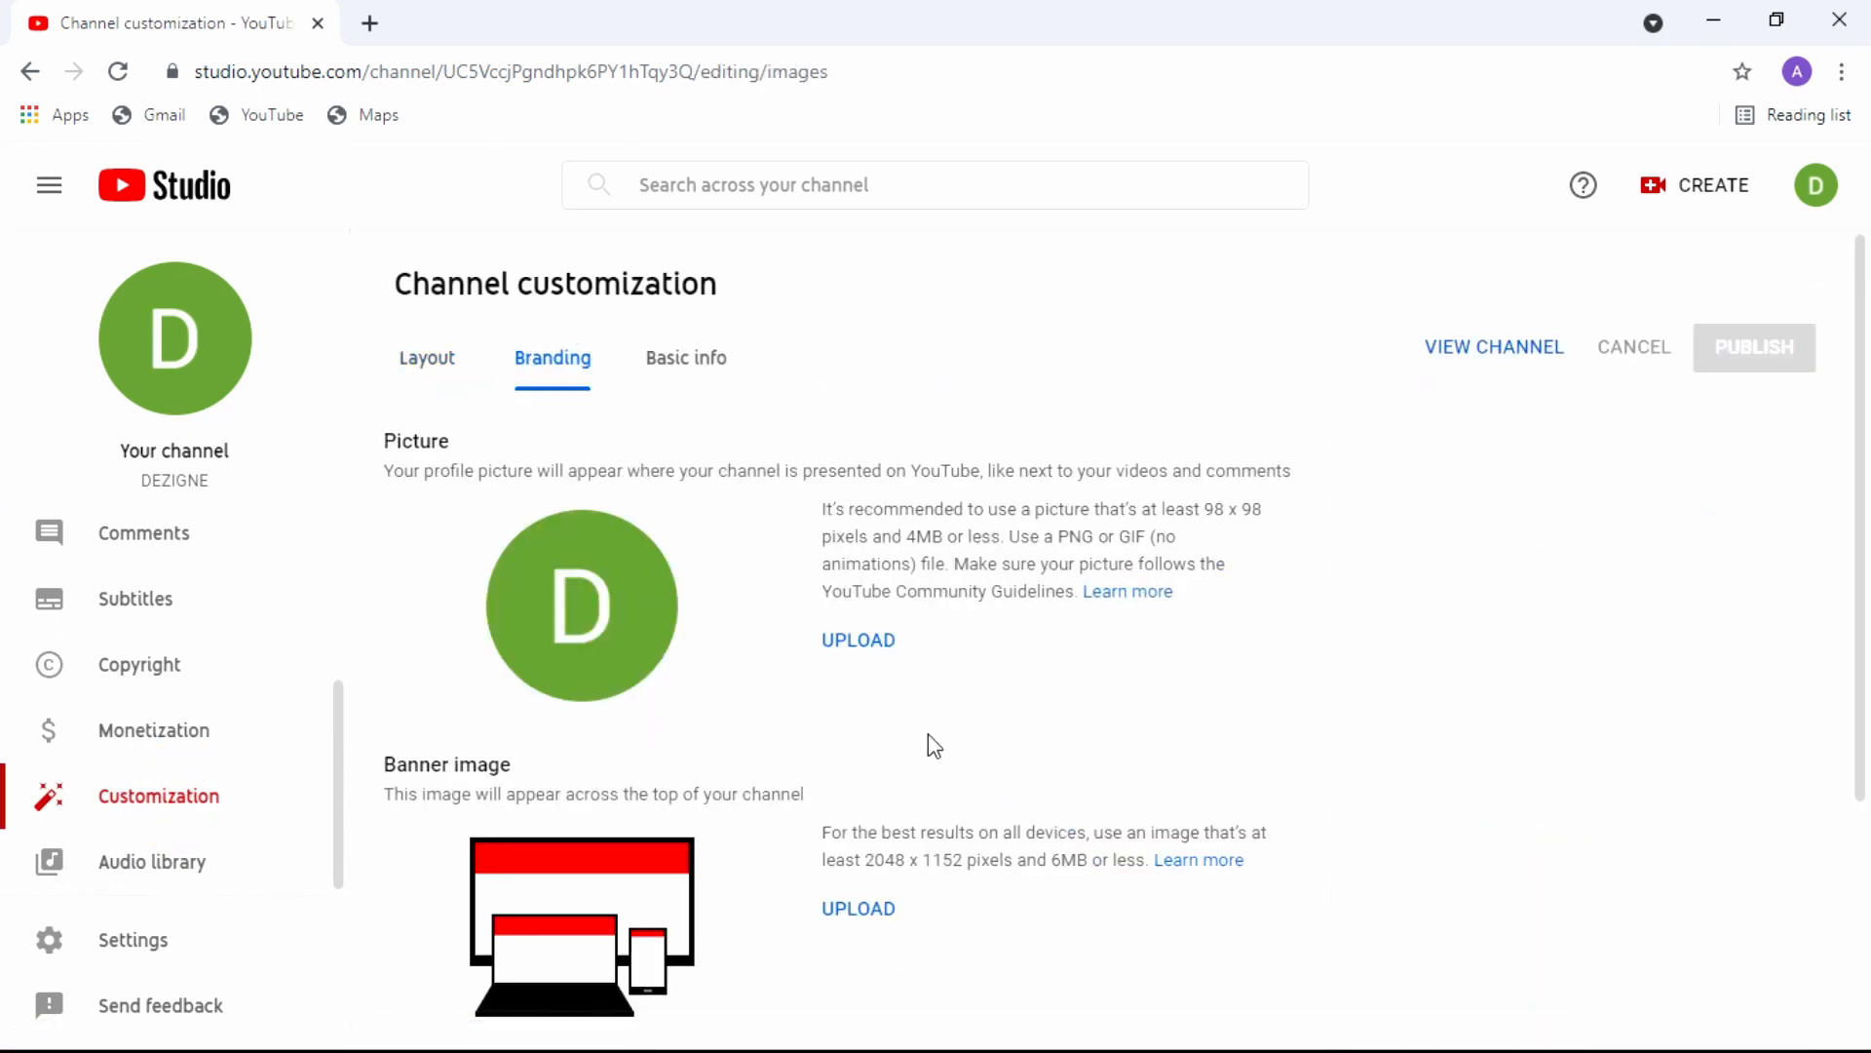
# Upload the DEZIGN CHANNEL ART image from Downloads as the channel's banner, accept its crop and publish the change
pyautogui.scroll(-1, 934, 746)
pyautogui.click(858, 772)
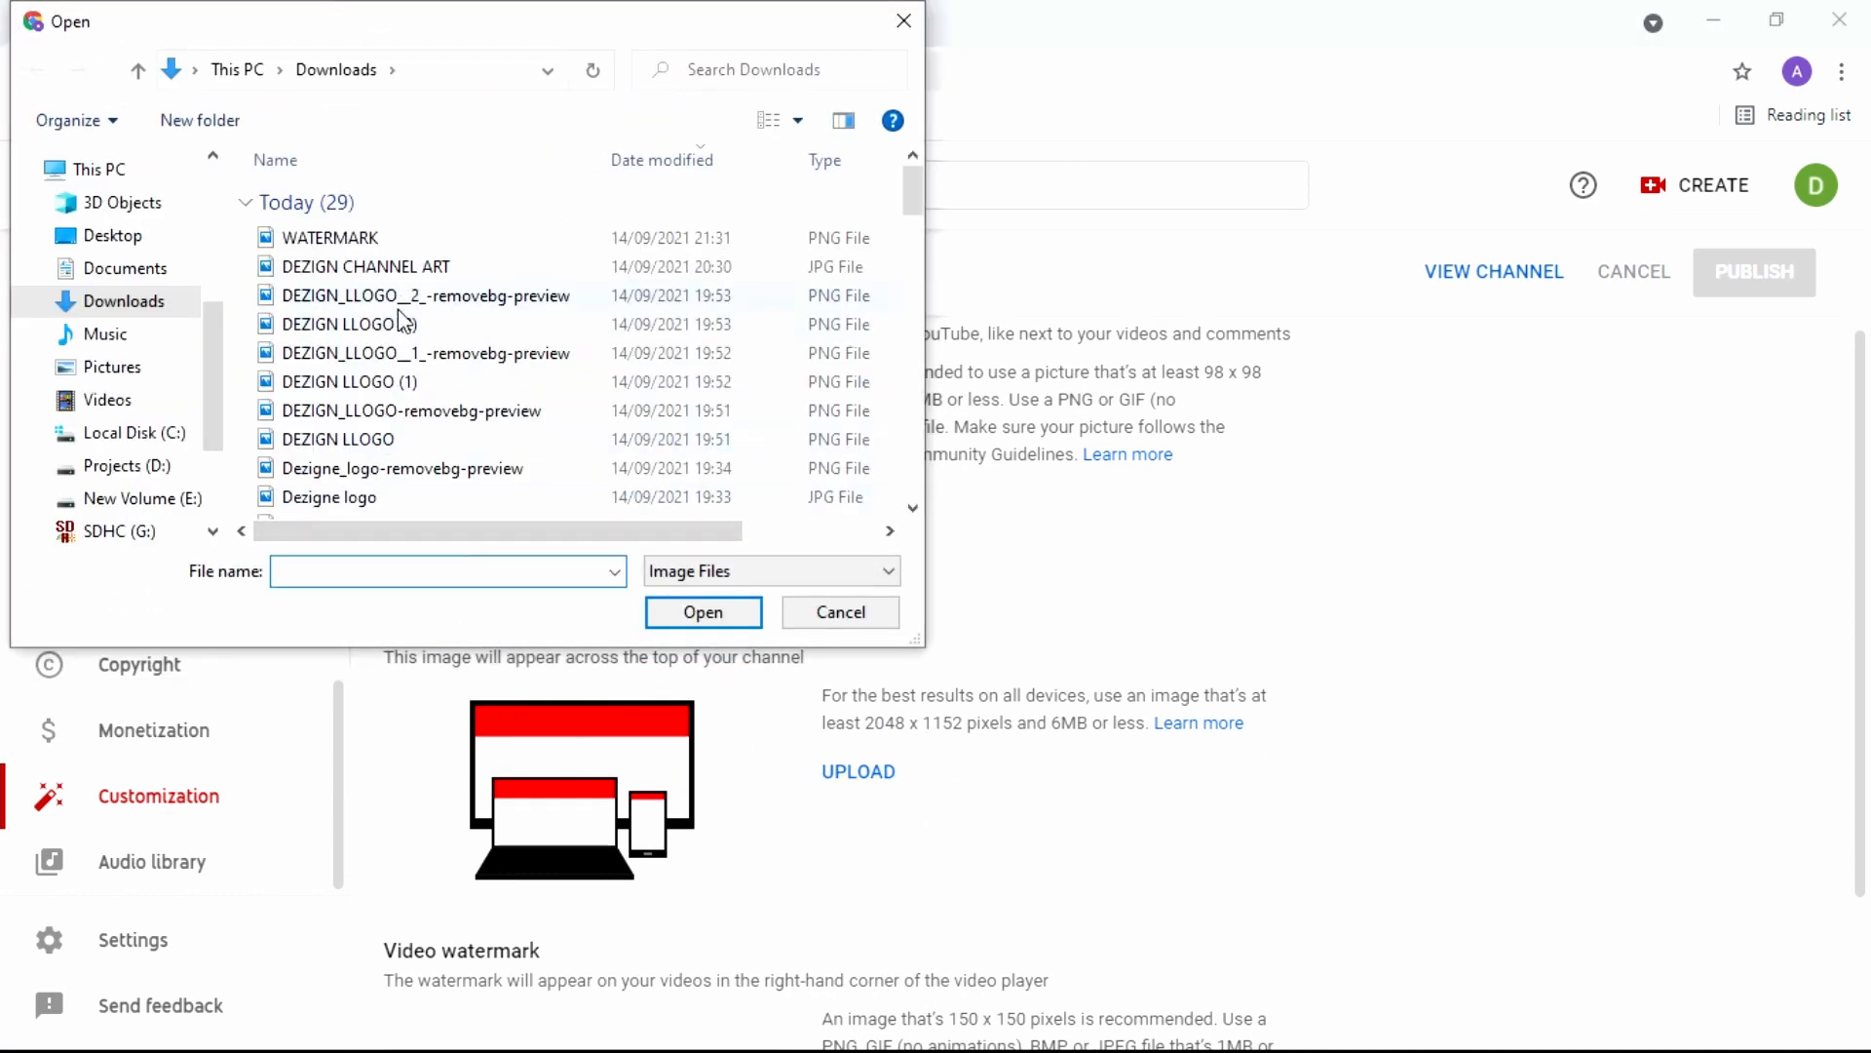
pyautogui.click(427, 266)
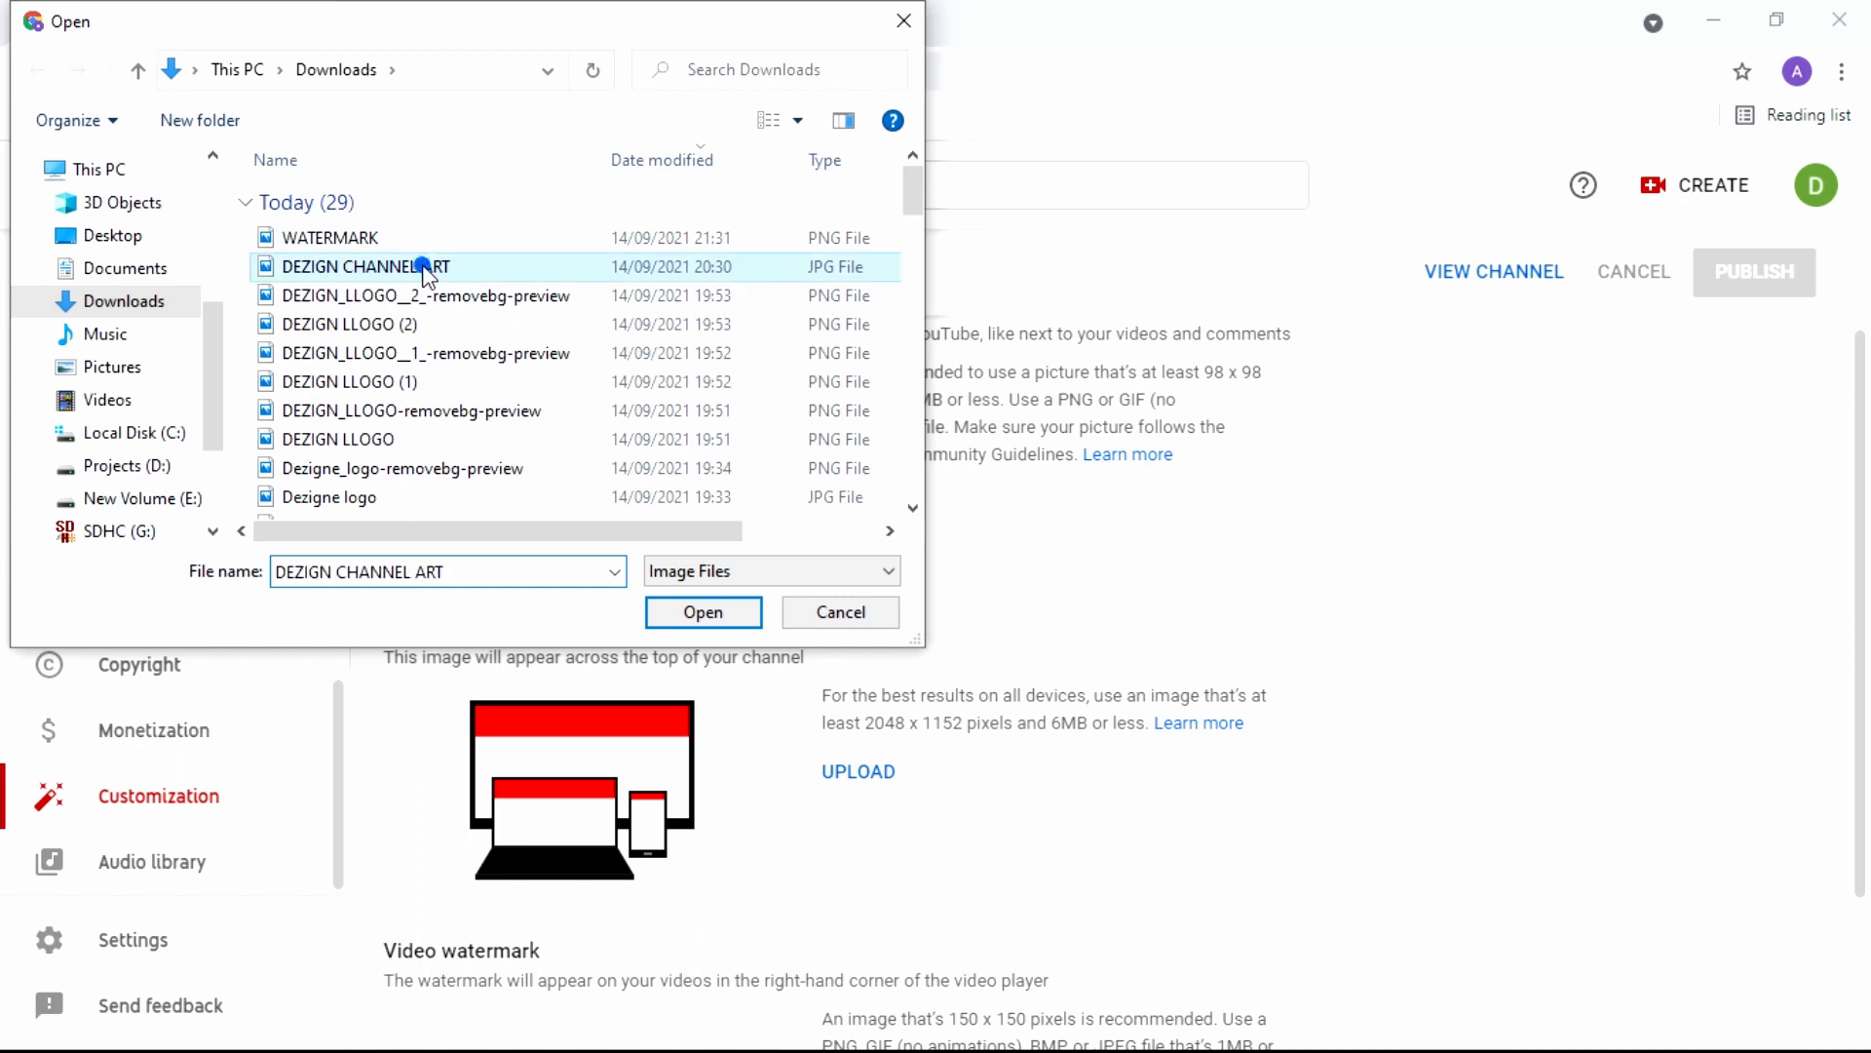
pyautogui.click(703, 612)
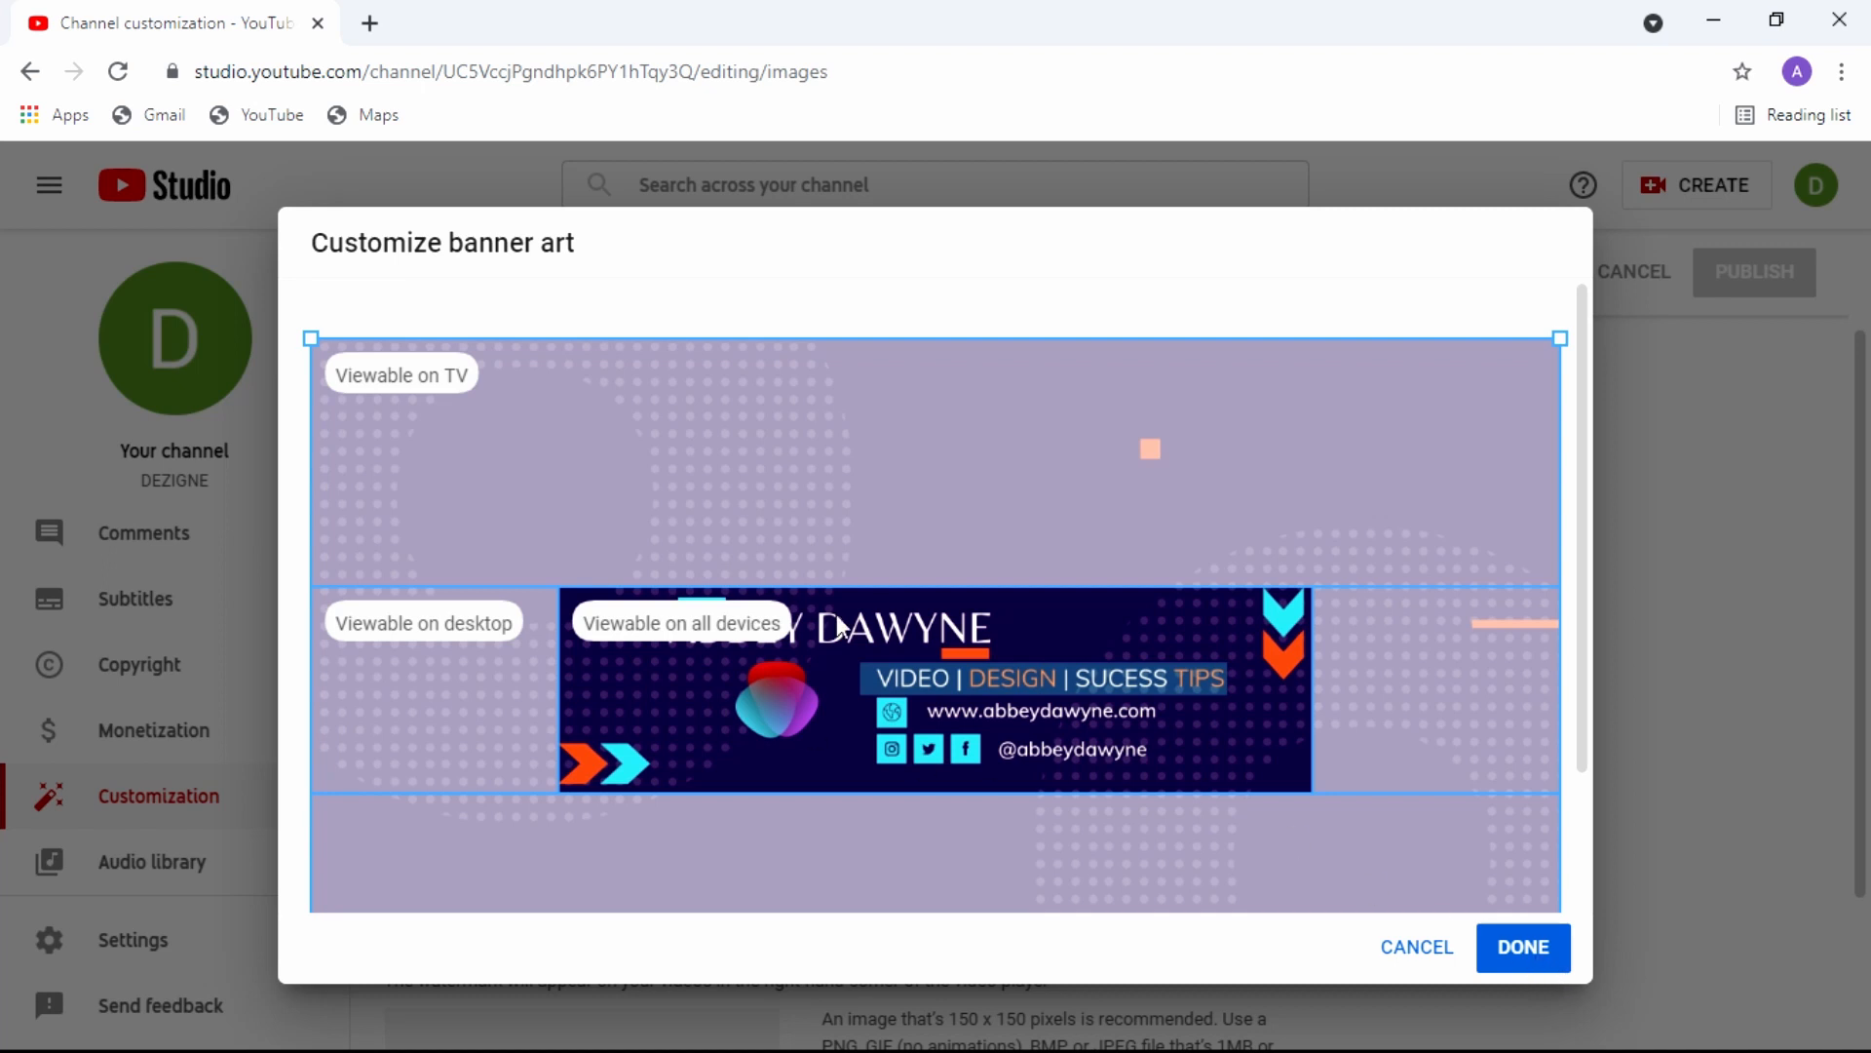
pyautogui.click(1525, 950)
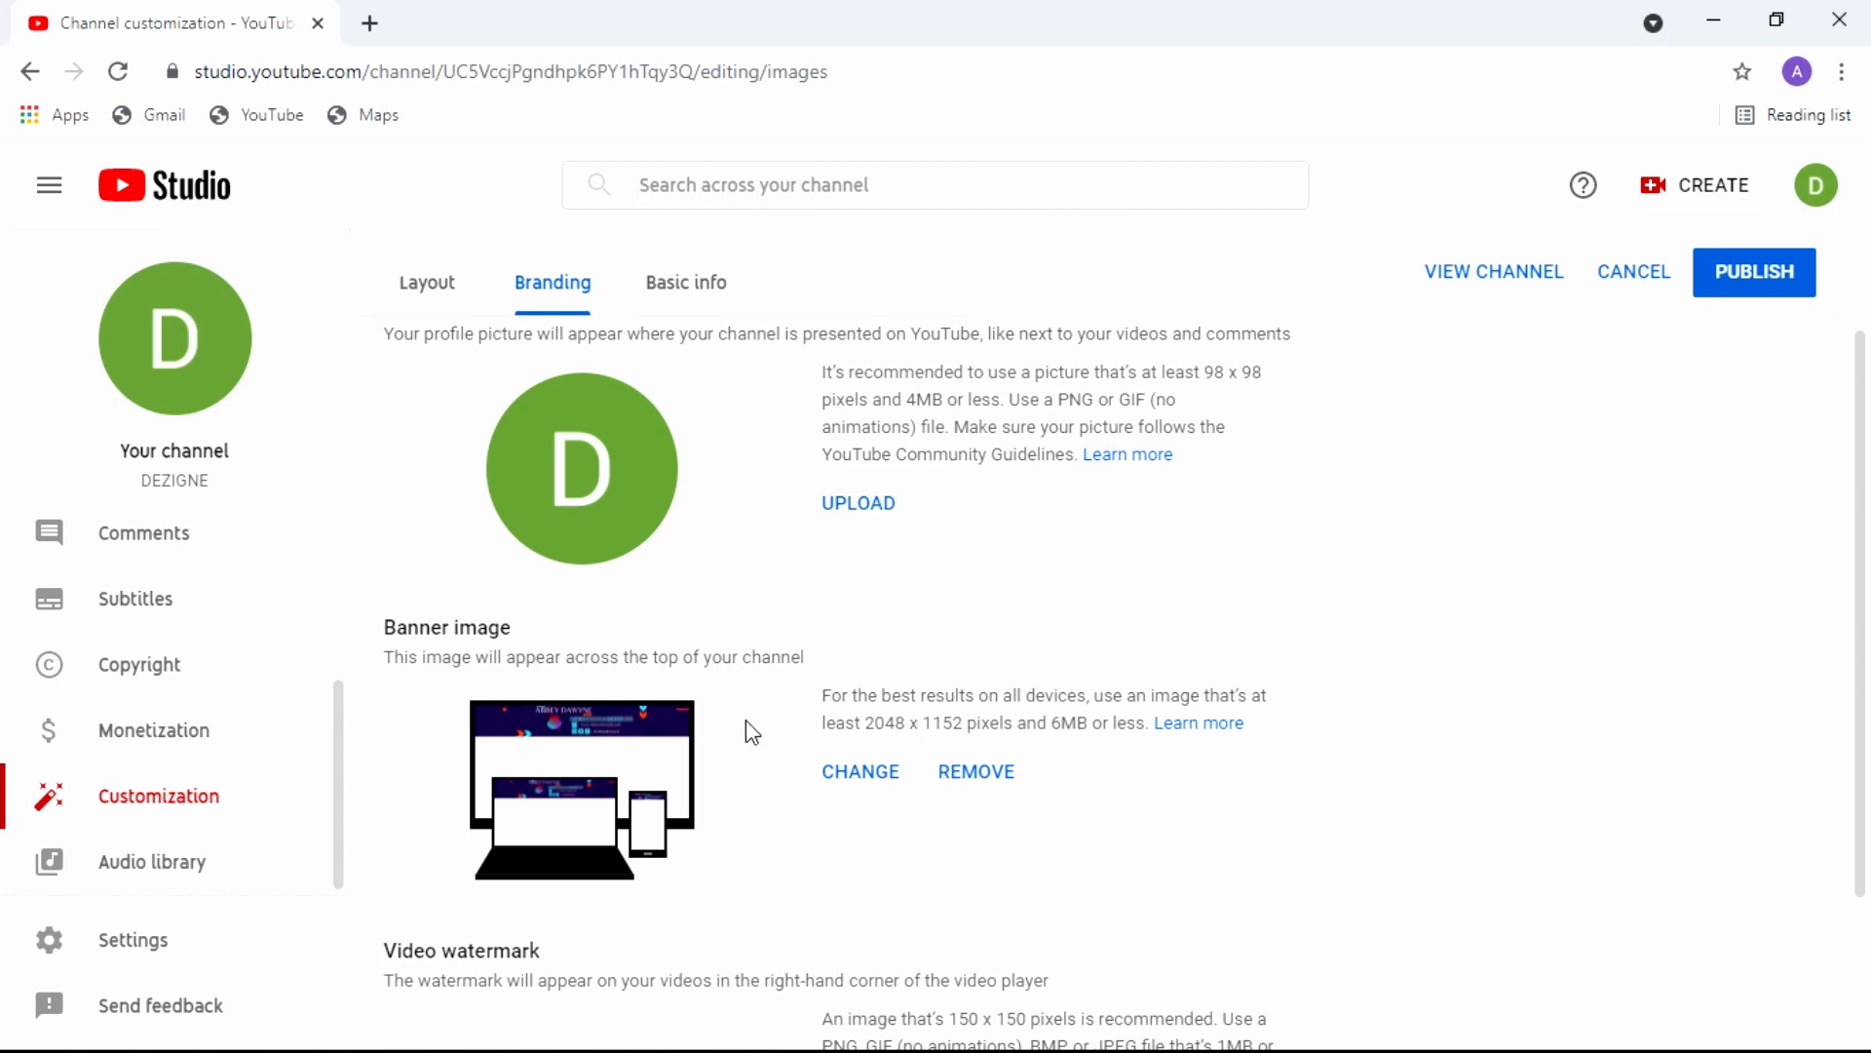
pyautogui.click(1747, 268)
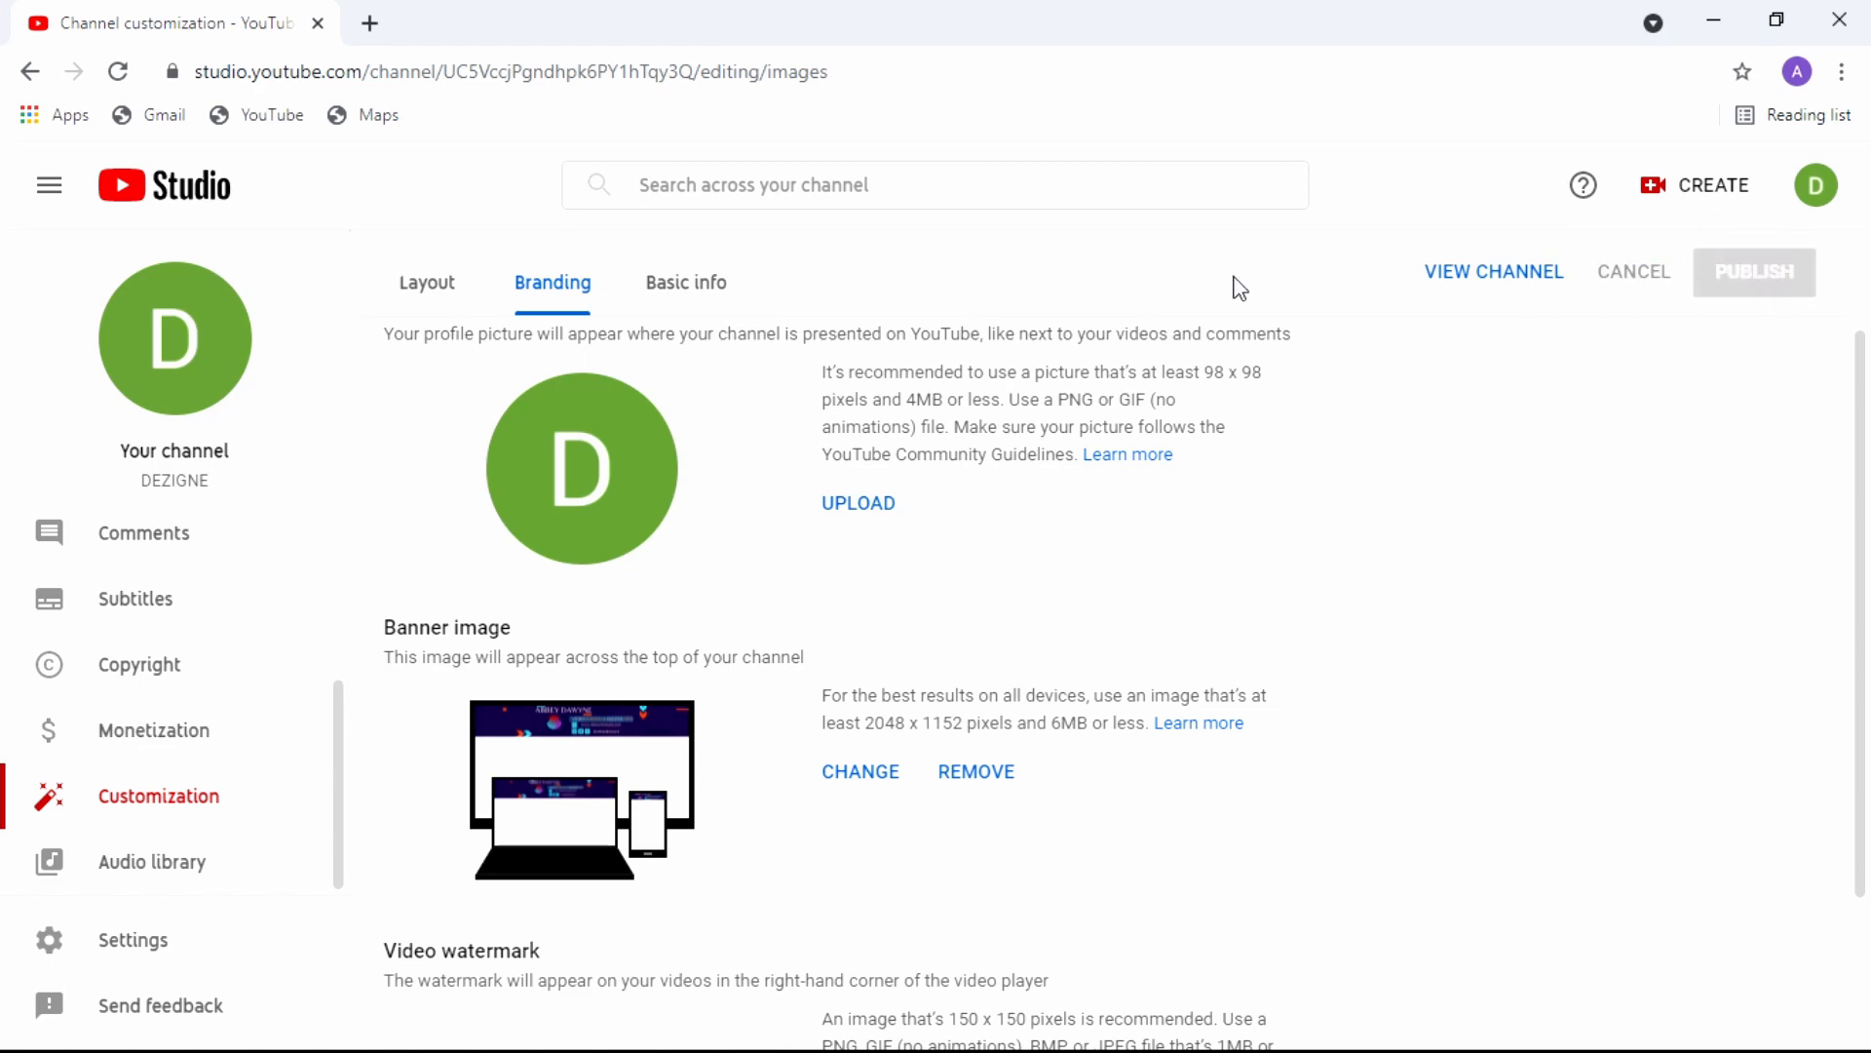